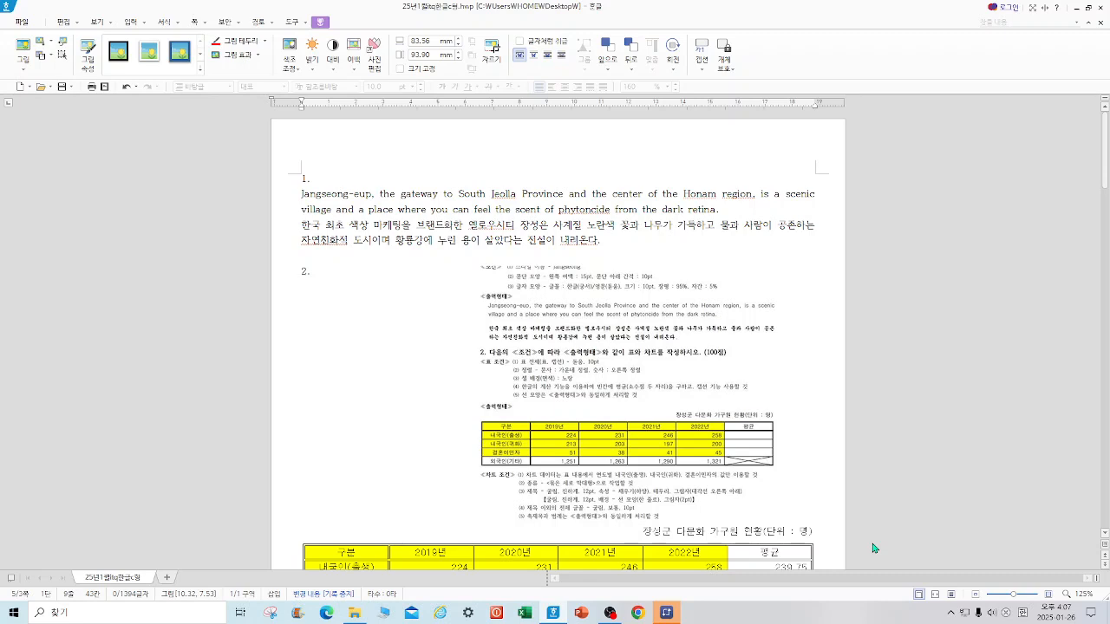
Check the document's paper size and margin settings and look through its pages
key("F7")
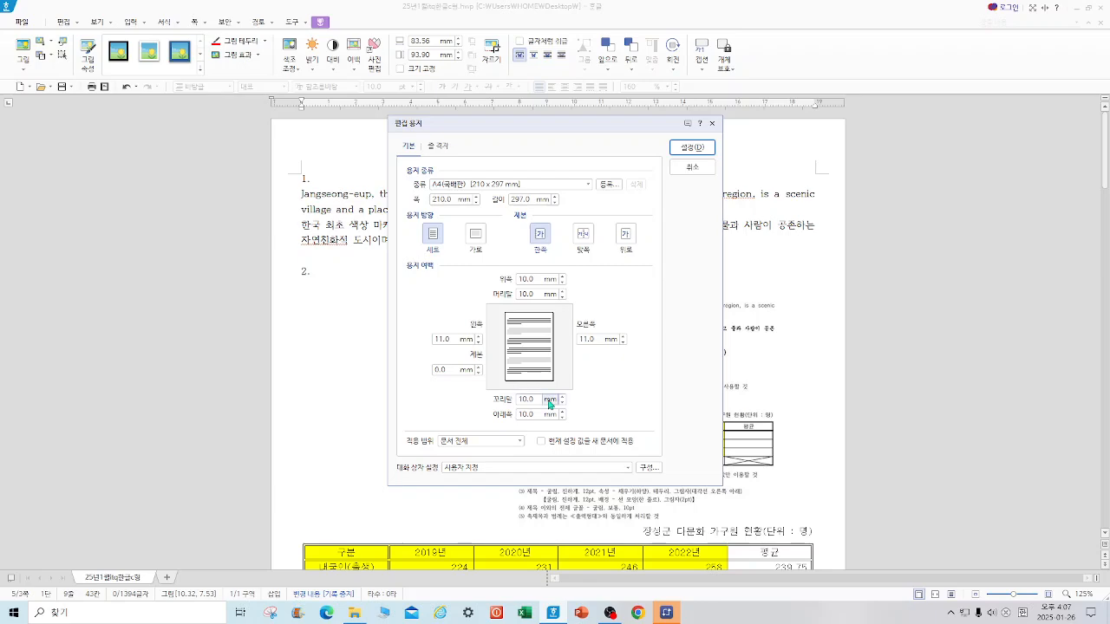
left_click(692, 148)
left_click_drag(1103, 440, 1083, 112)
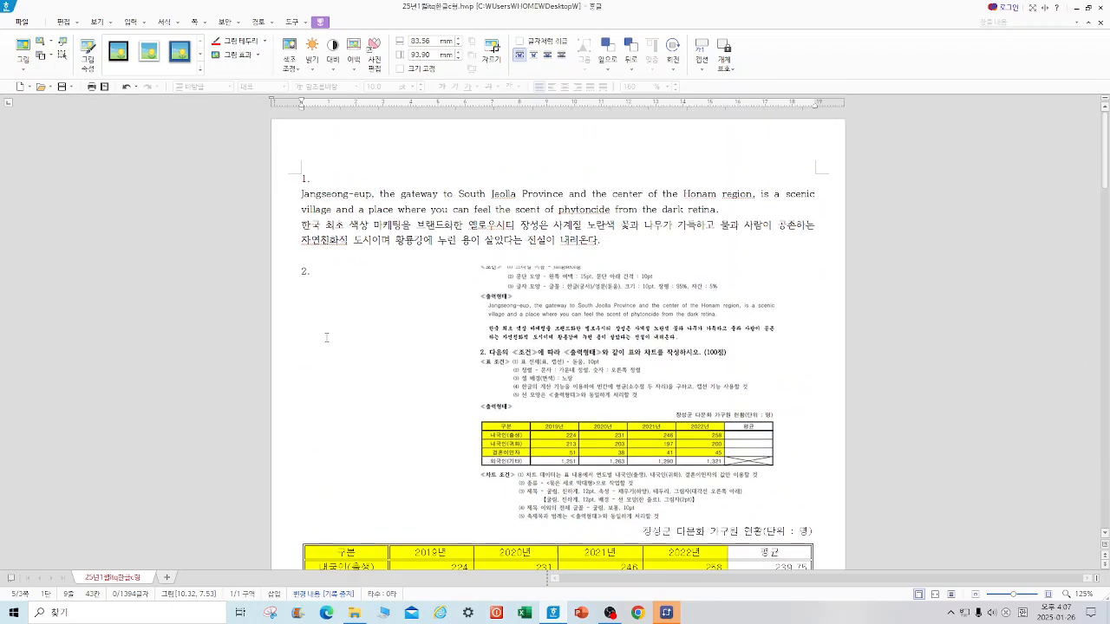
scroll(270, 382, "down", 10)
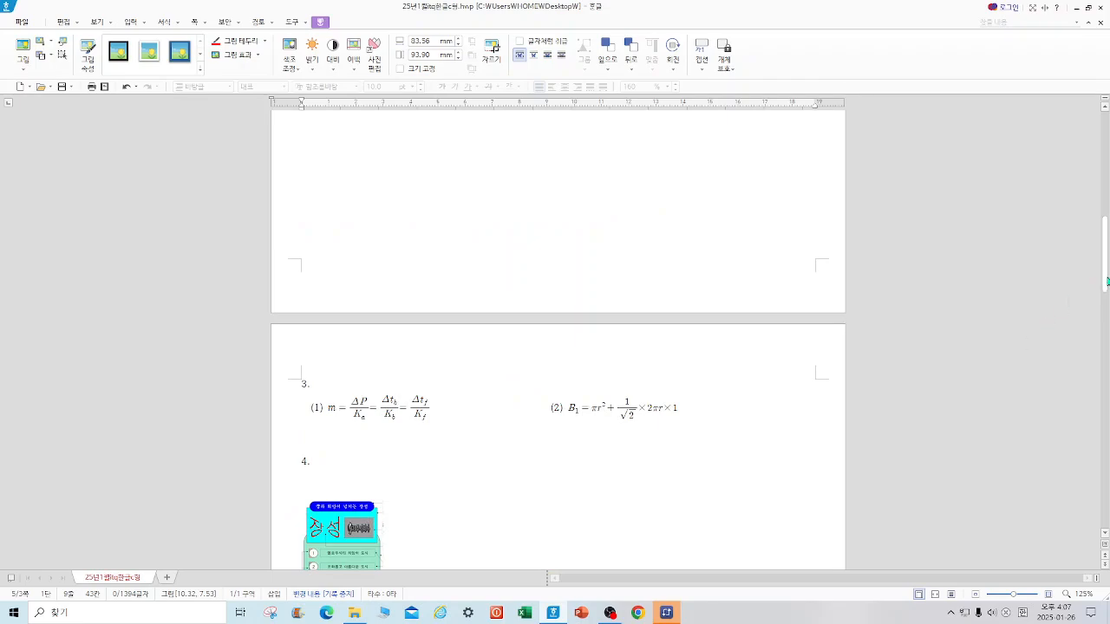
left_click_drag(1107, 283, 1090, 118)
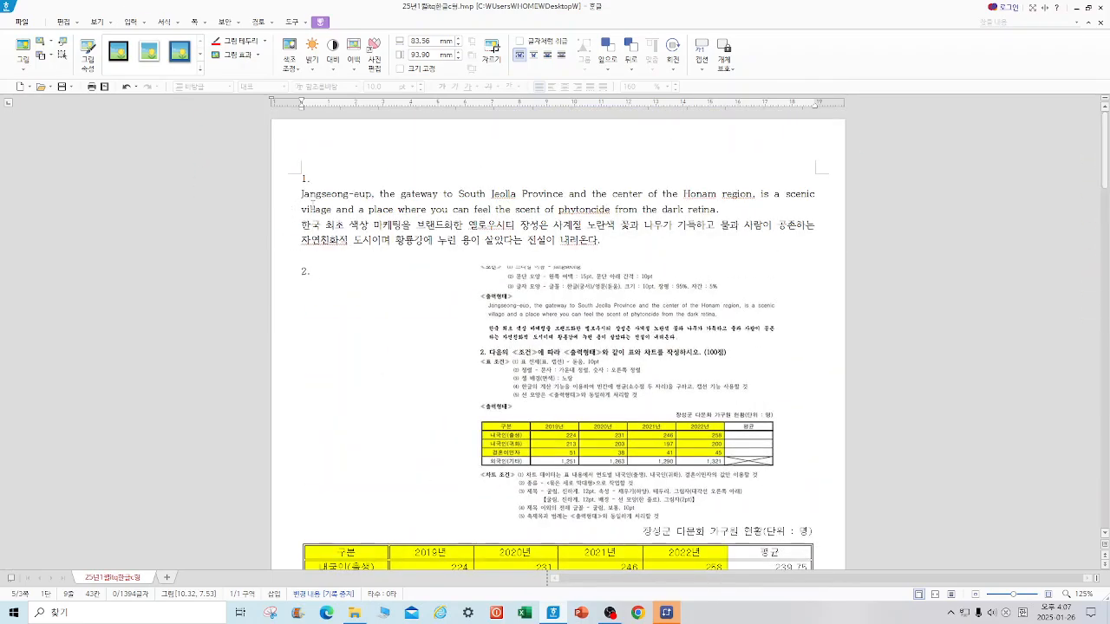
Add a new paragraph style named jangseong for the English and Korean paragraphs of item 1
left_click_drag(300, 195, 620, 243)
right_click(533, 220)
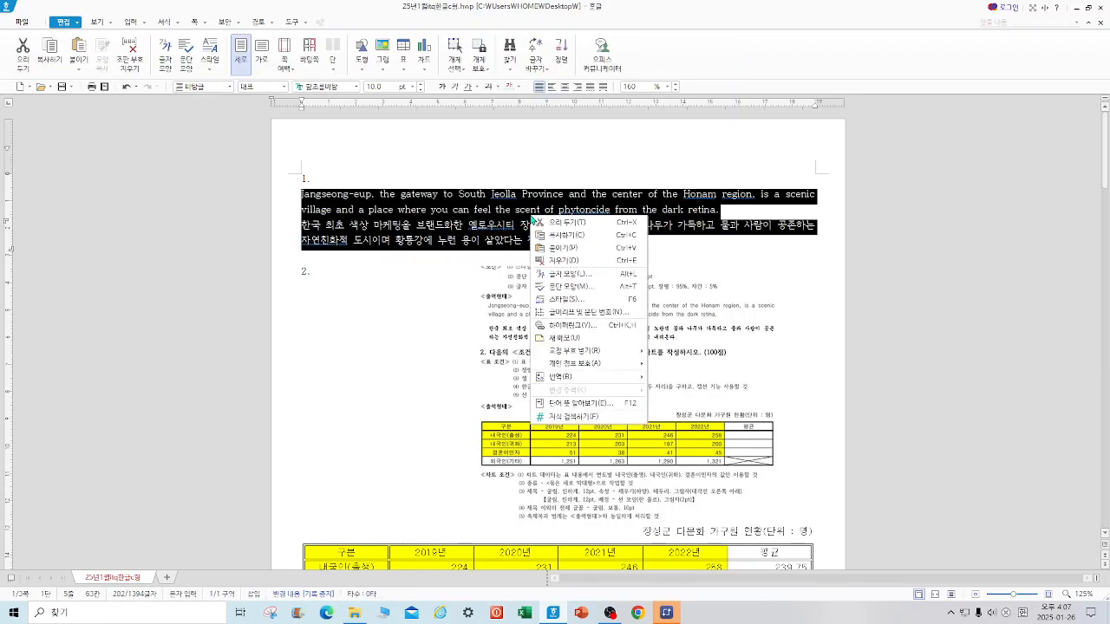
left_click(567, 298)
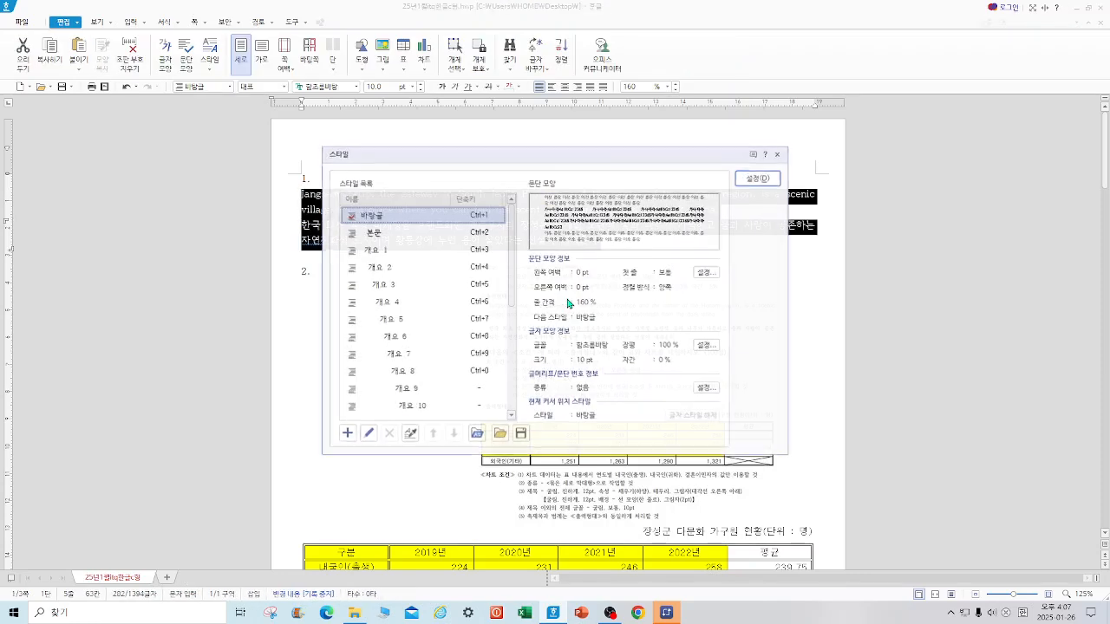
left_click(346, 433)
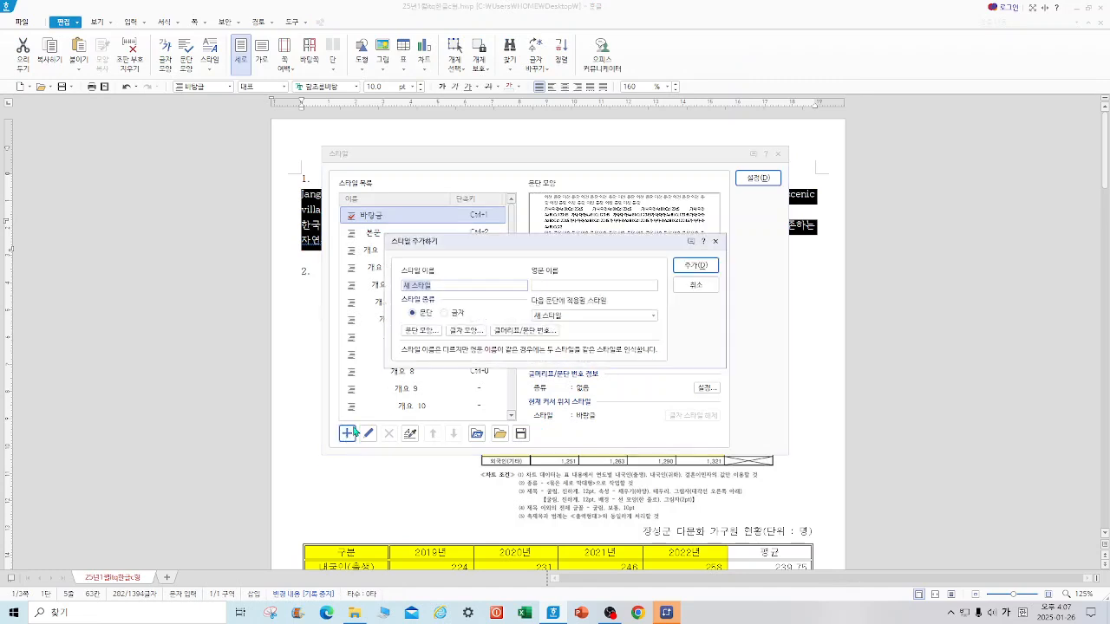
key("BackSpace")
type("jangseong")
left_click(693, 265)
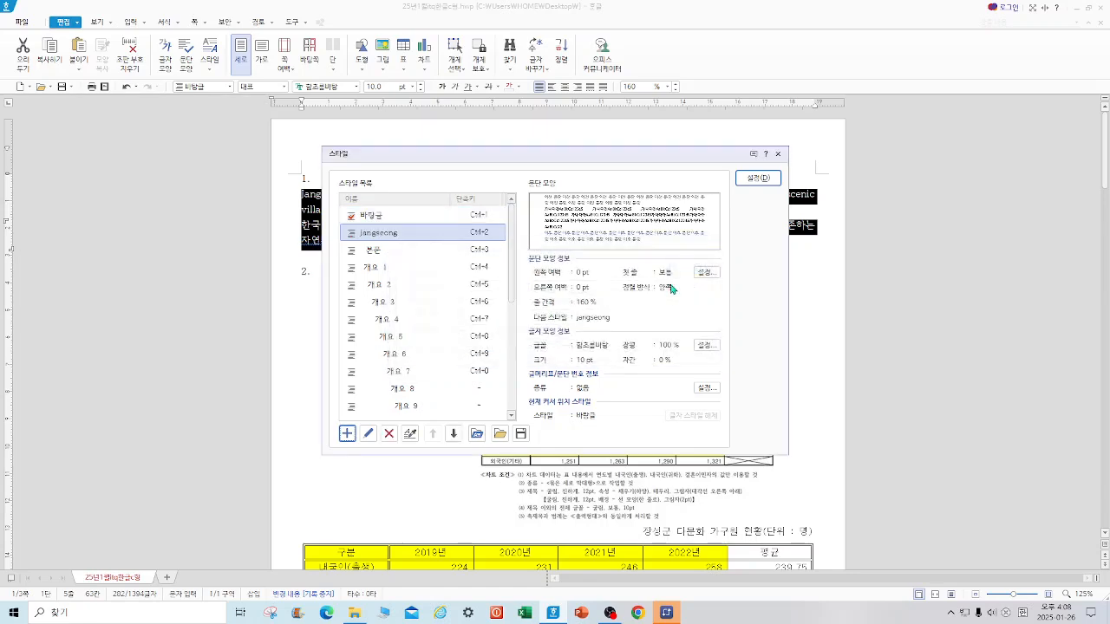
Edit the jangseong style's paragraph shape with a 15 pt left margin and 10 pt spacing below the paragraph
left_click(367, 434)
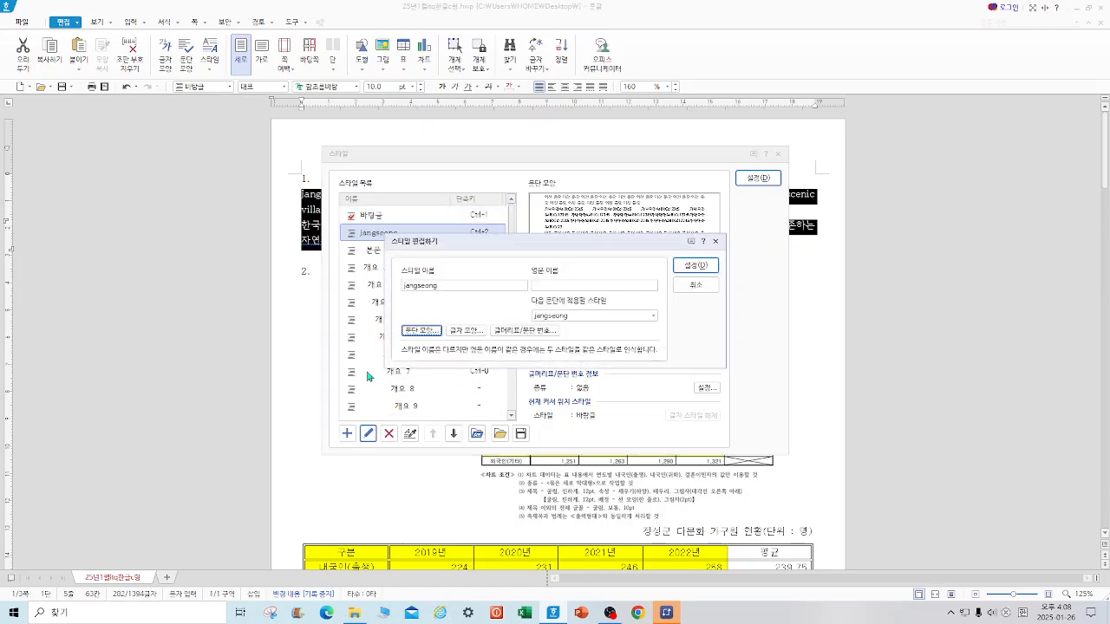
left_click(421, 331)
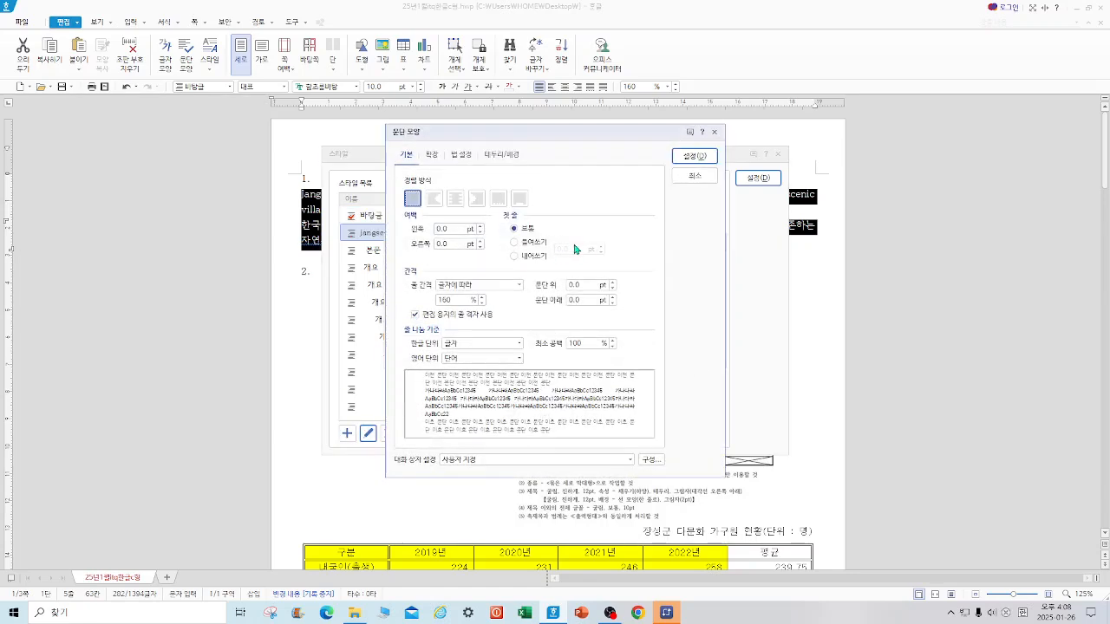
left_click(415, 228)
type("15")
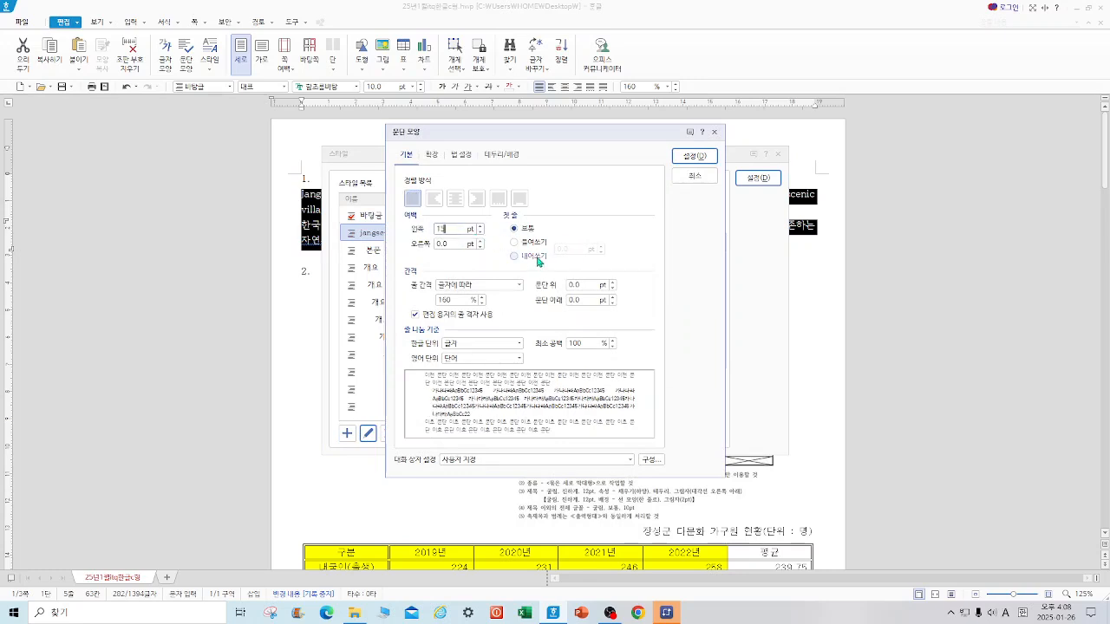
left_click(553, 300)
left_click(704, 162)
Set the jangseong style's Hangul (한글) character font to 궁서
left_click(465, 331)
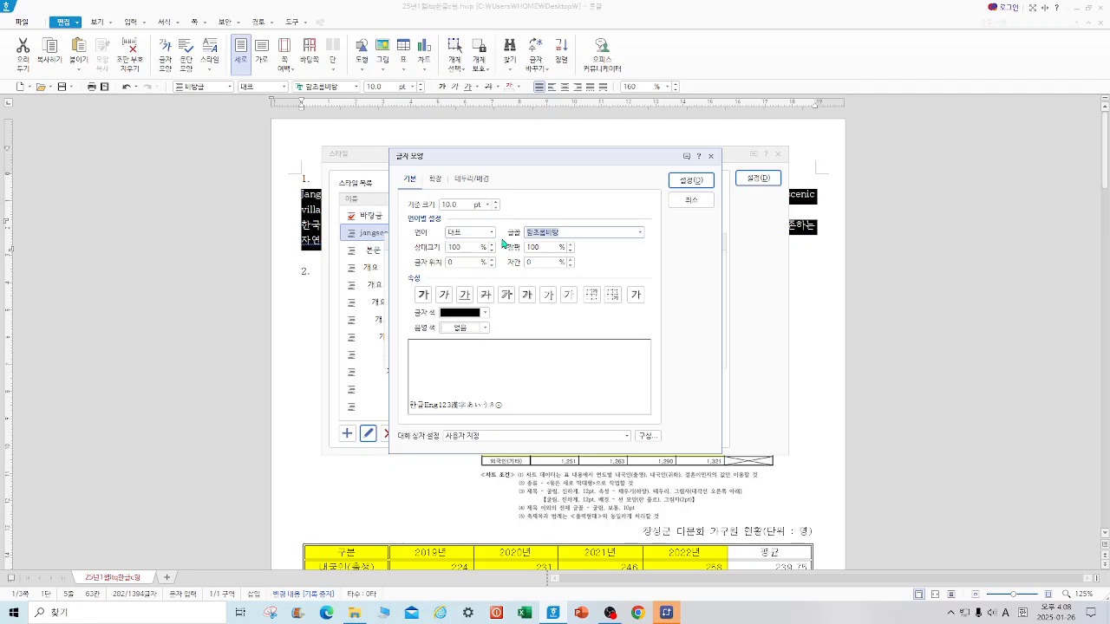
left_click(491, 233)
left_click(472, 253)
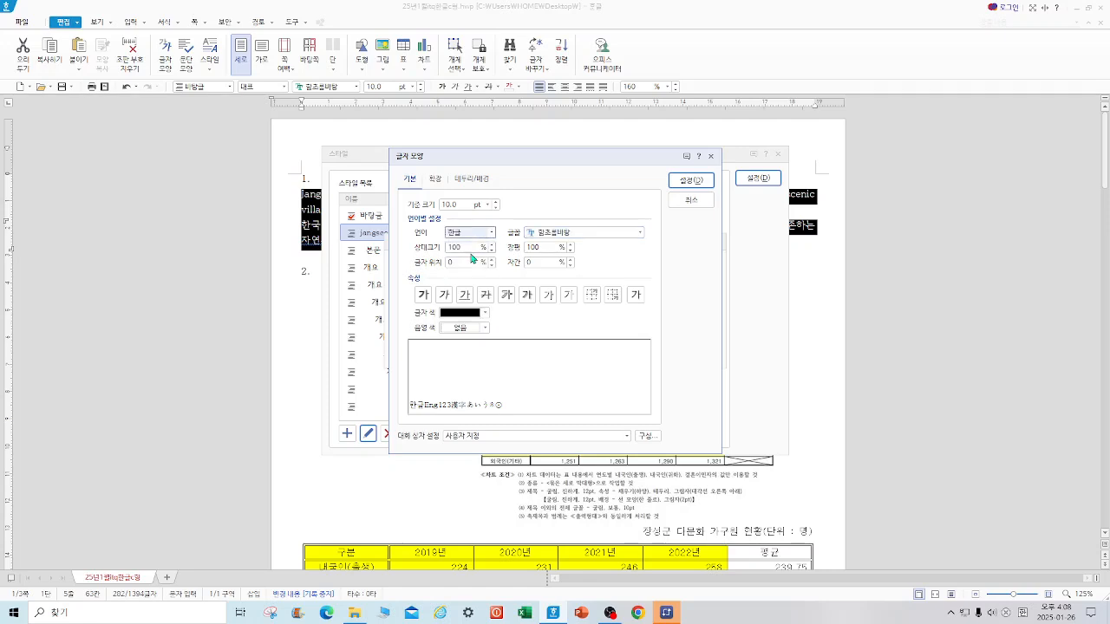
left_click(639, 232)
left_click_drag(643, 322, 643, 260)
left_click(571, 286)
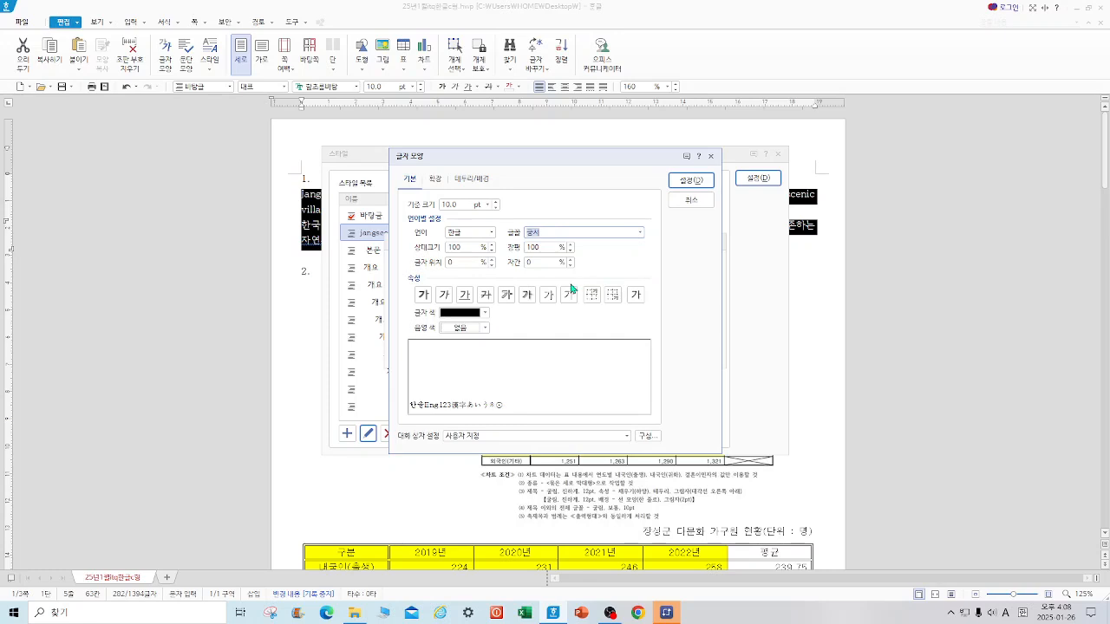
Set the style's Hangul character width (장평) to 95% and letter spacing (자간) to 5%
left_click(549, 247)
key("BackSpace")
key("BackSpace")
key("BackSpace")
type("95")
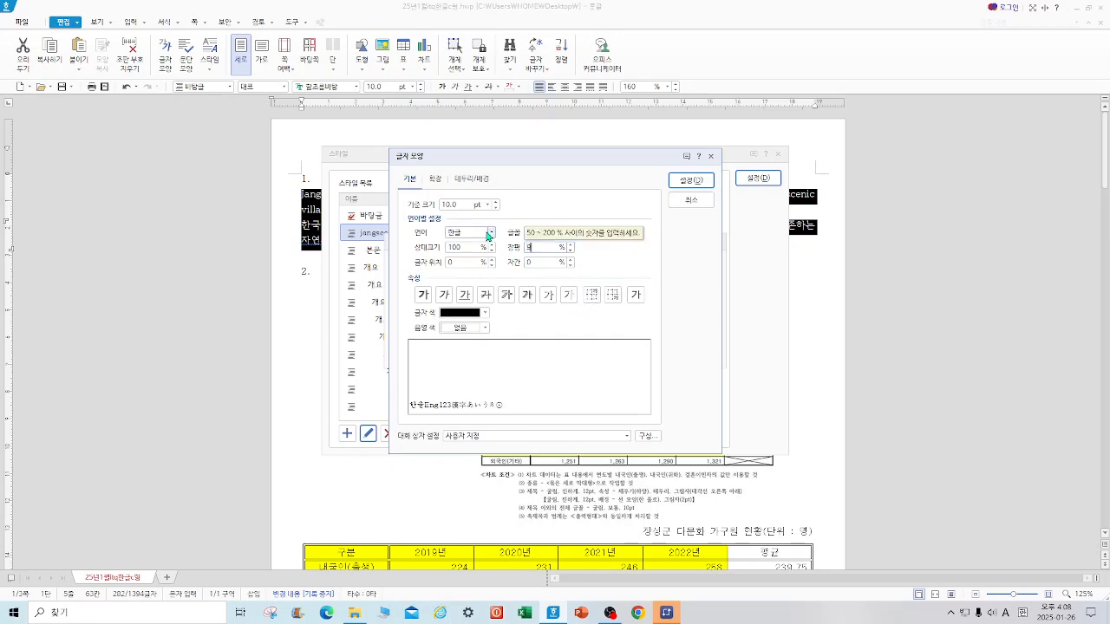
left_click(533, 262)
double_click(533, 262)
type("5")
Set the jangseong style's English (영문) character font to 돋움
left_click(485, 233)
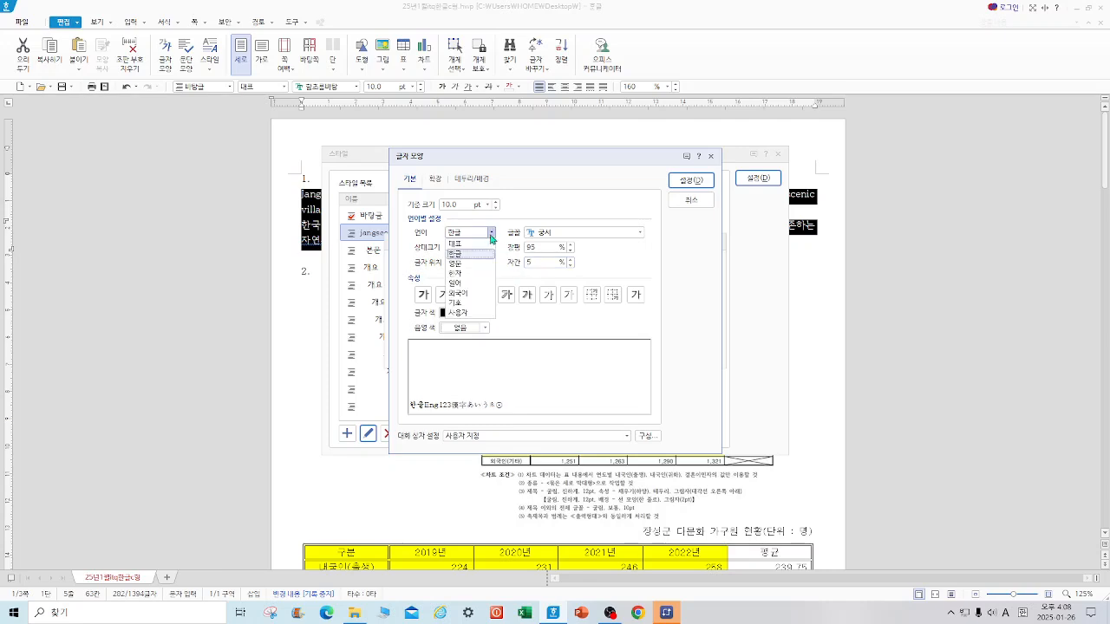
left_click(474, 264)
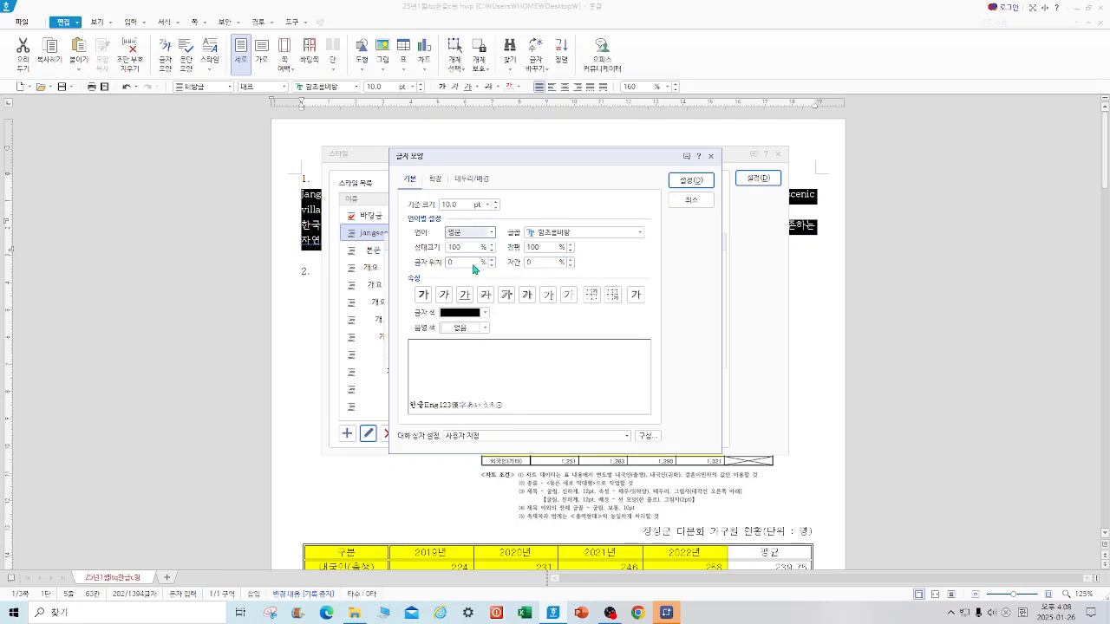
left_click(639, 233)
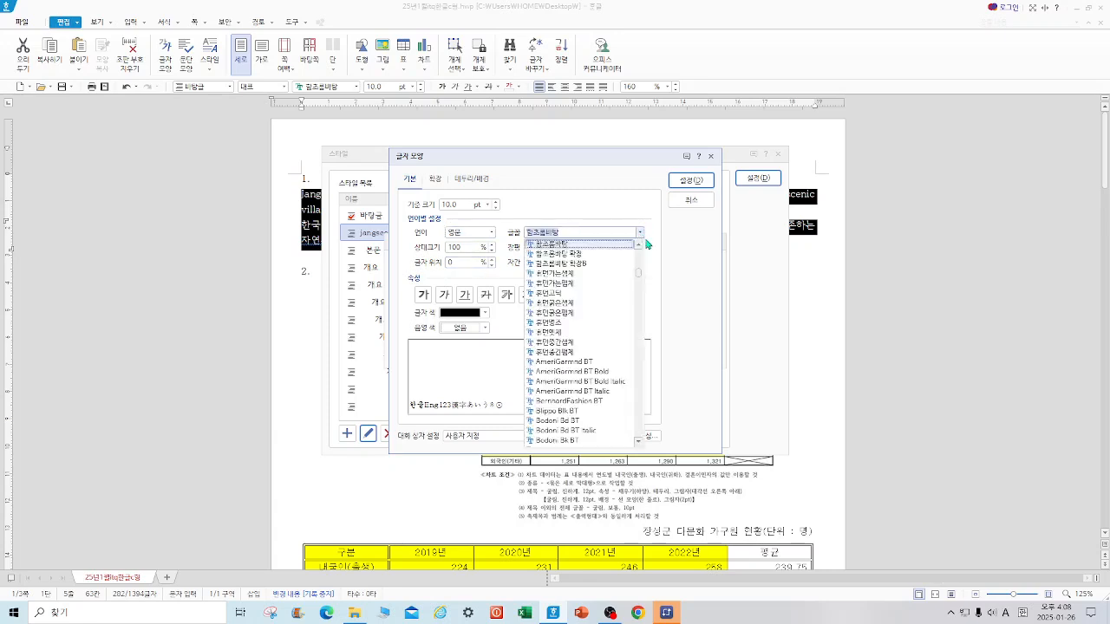
left_click_drag(642, 277, 640, 245)
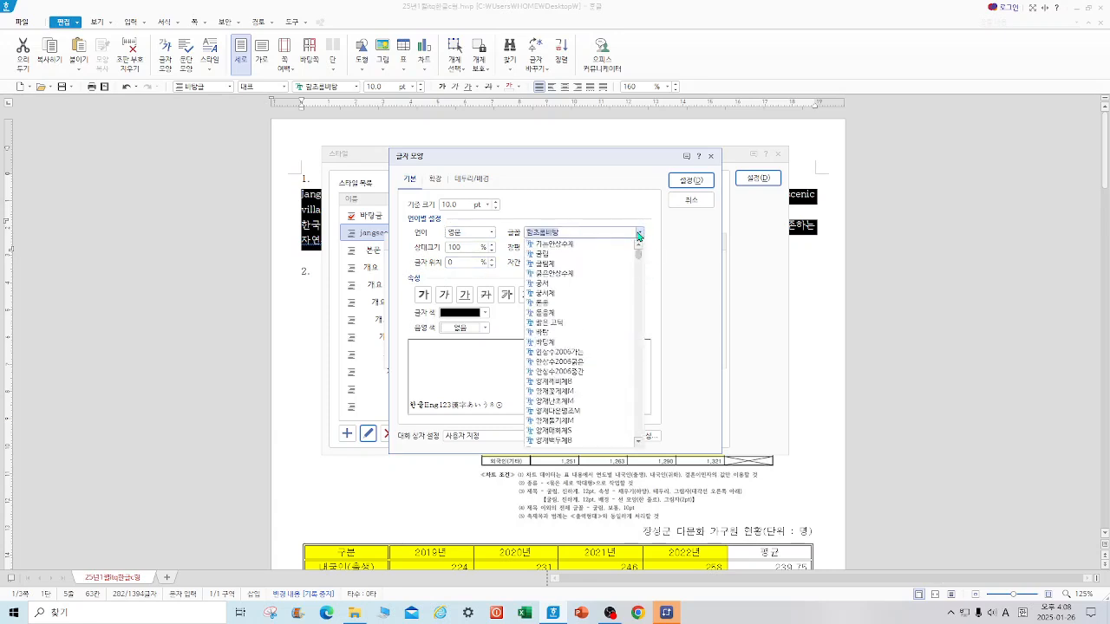
left_click(568, 303)
Set the English character width to 95% and letter spacing to 5%, and apply the jangseong style to the selected paragraphs
left_click(541, 247)
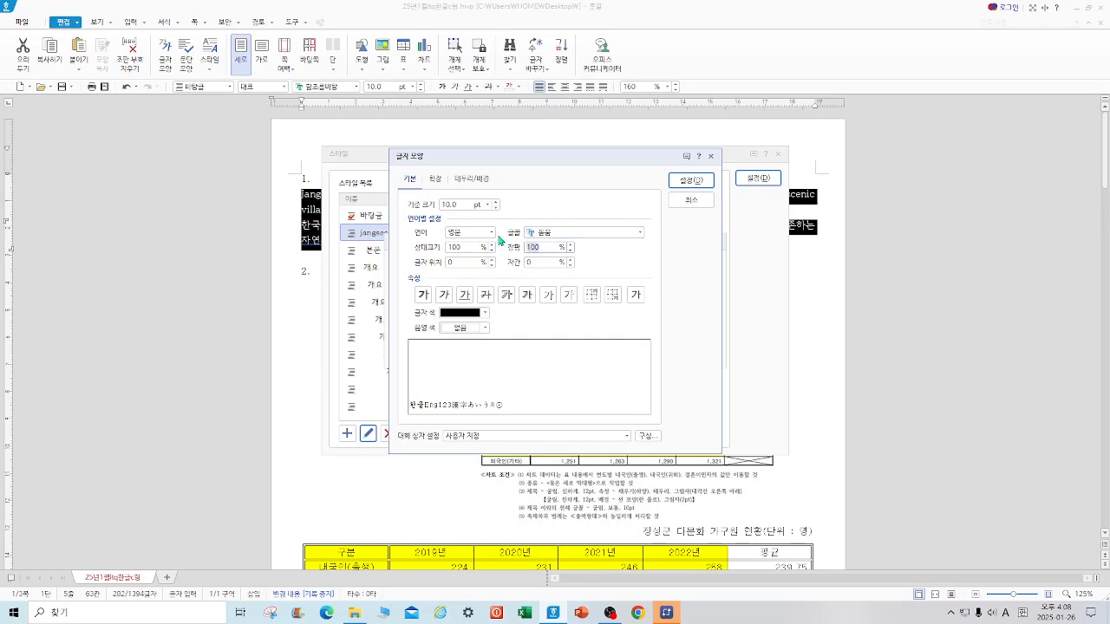
type("95")
key("Tab")
left_click(701, 181)
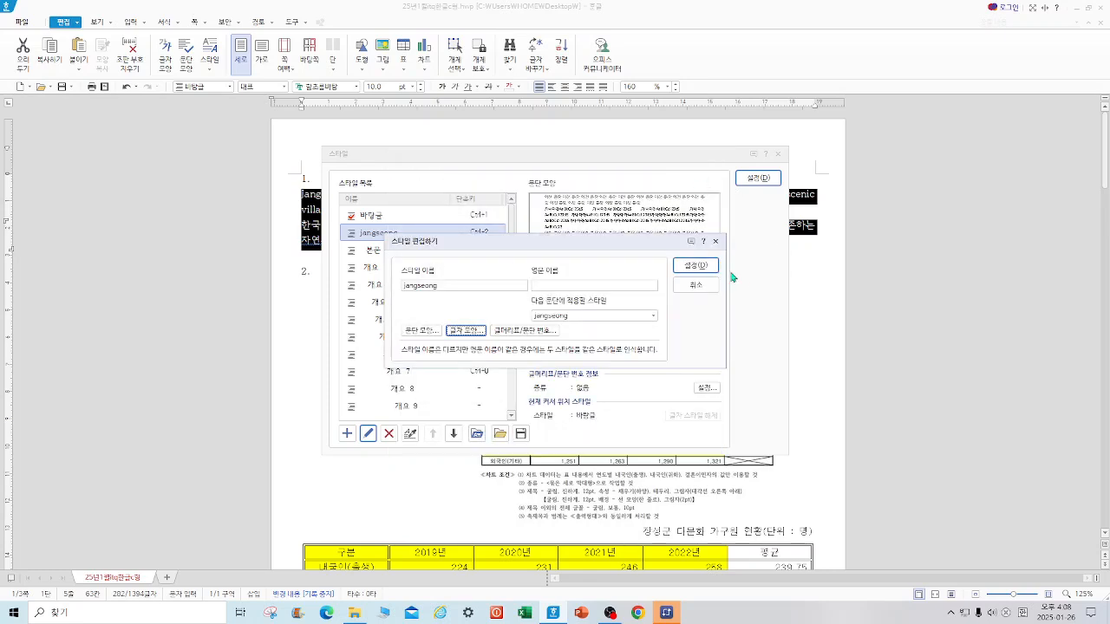
left_click(701, 266)
left_click(760, 178)
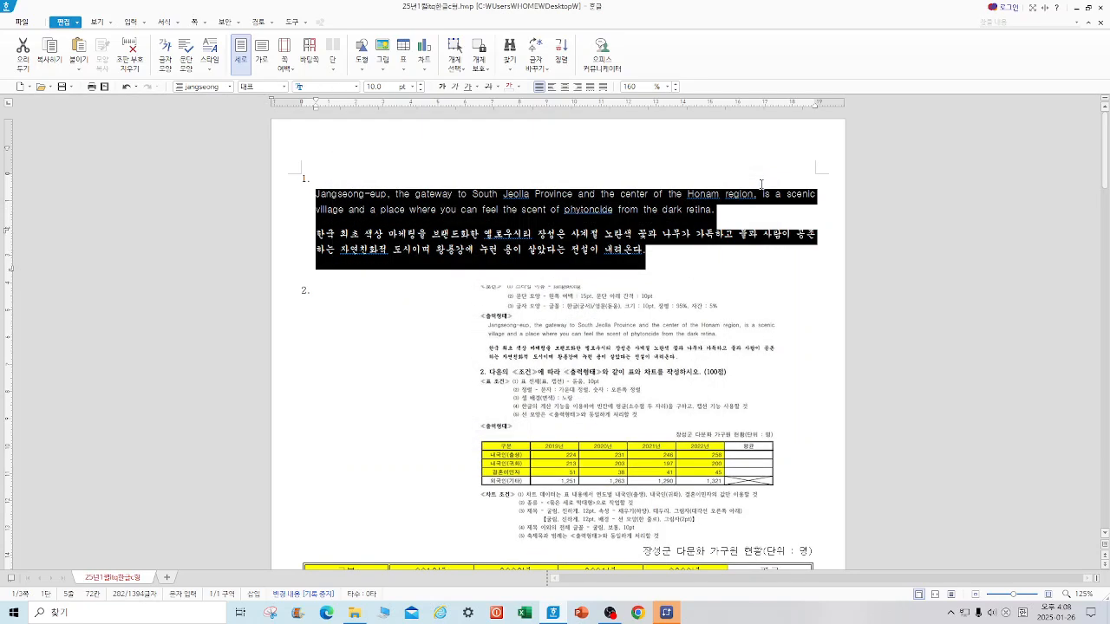
Crop the upper part of the reference picture so that it starts just above the sample table
left_click(781, 390)
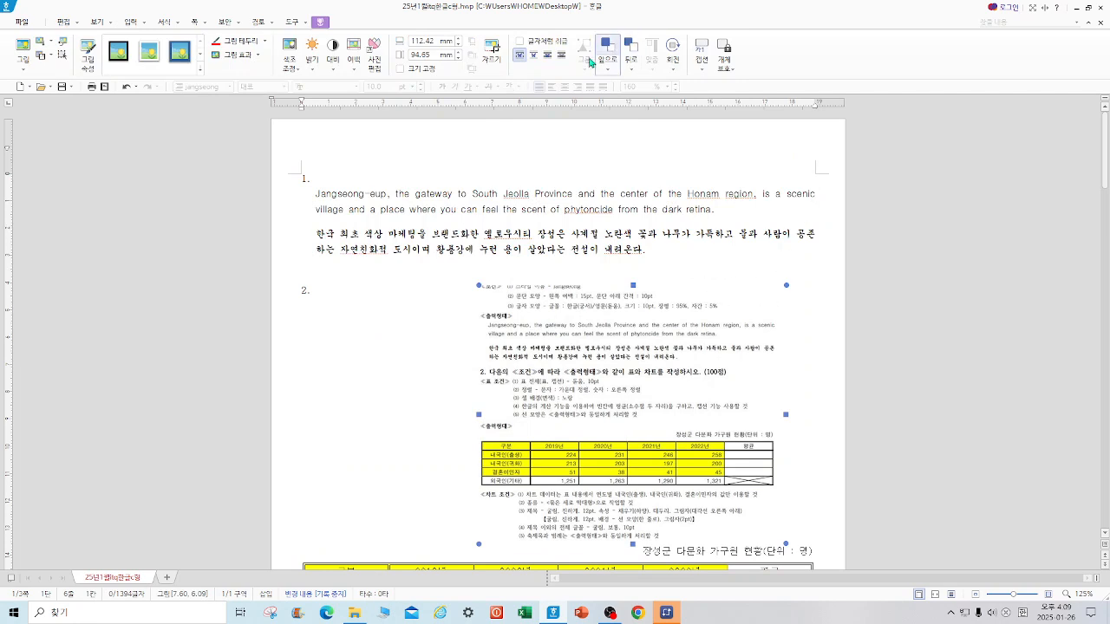
left_click(491, 51)
left_click_drag(632, 286, 617, 426)
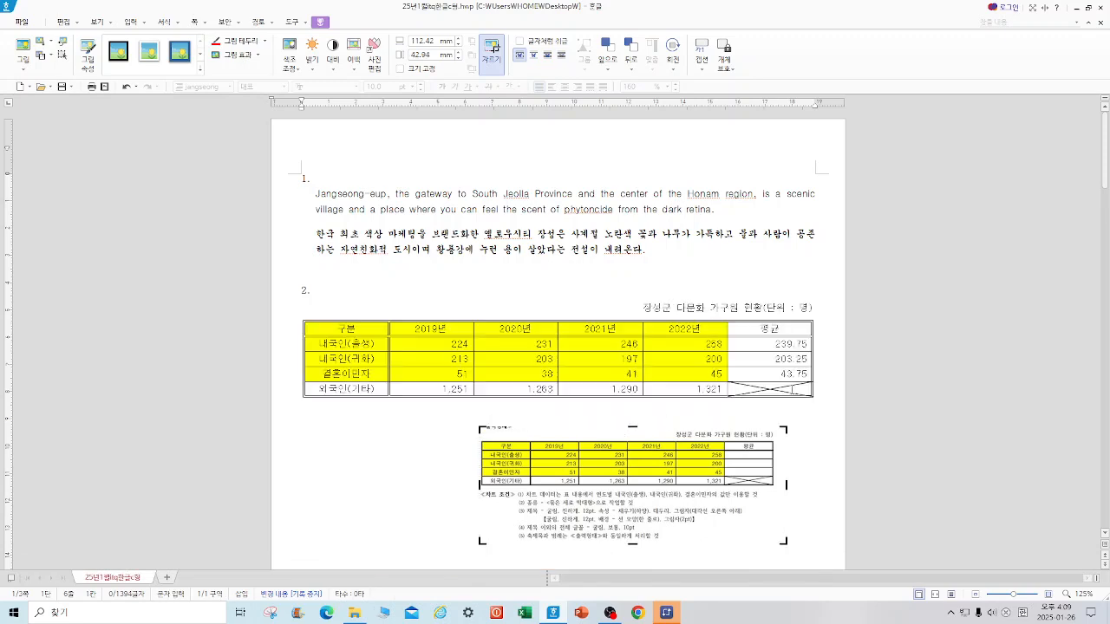
left_click(892, 380)
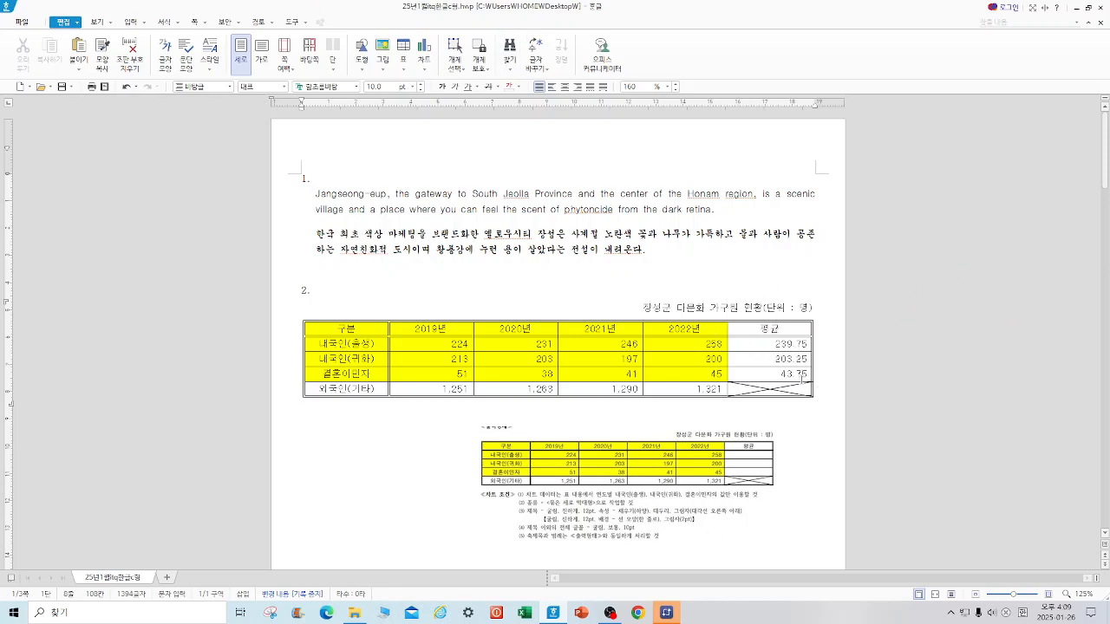
Clear the values of the first three data rows in the table's 평균 column
left_click(769, 346)
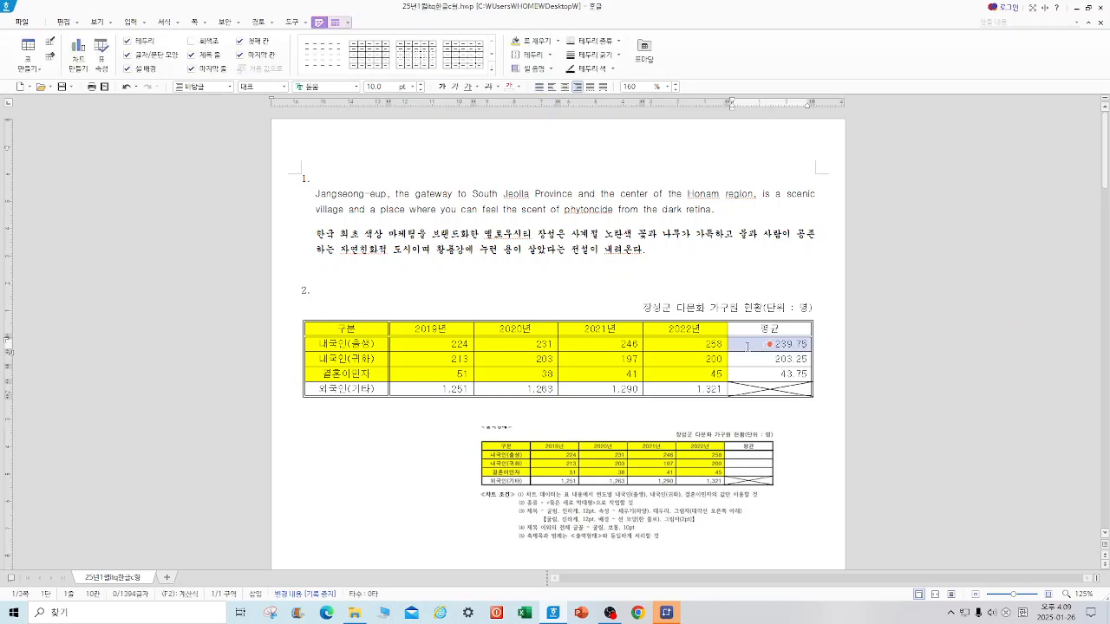
left_click(834, 334)
left_click_drag(757, 344, 768, 373)
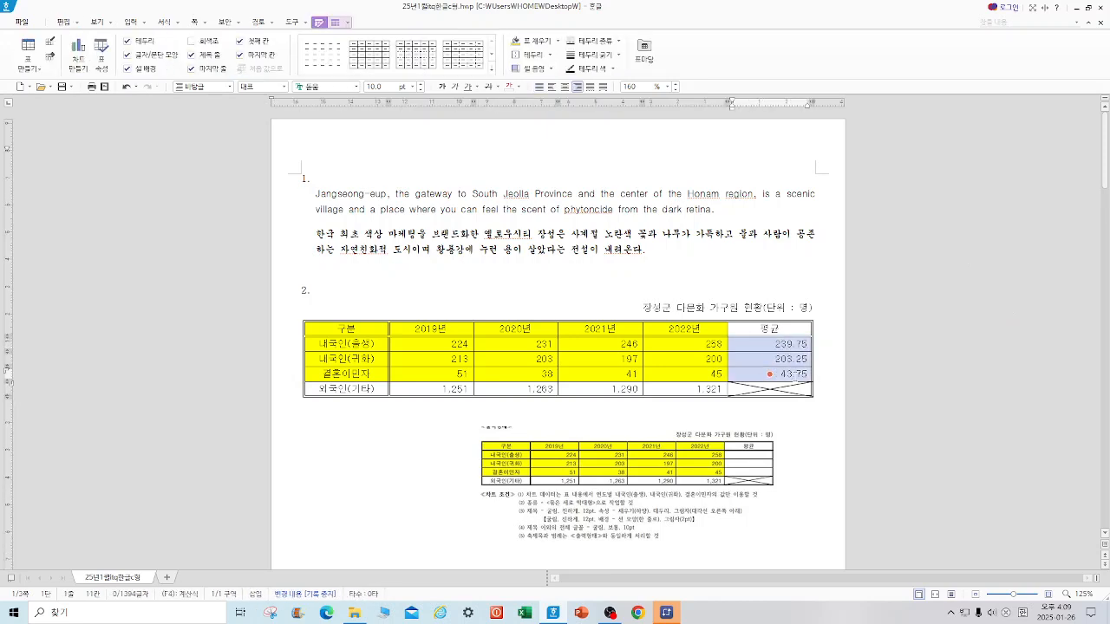
key("Delete")
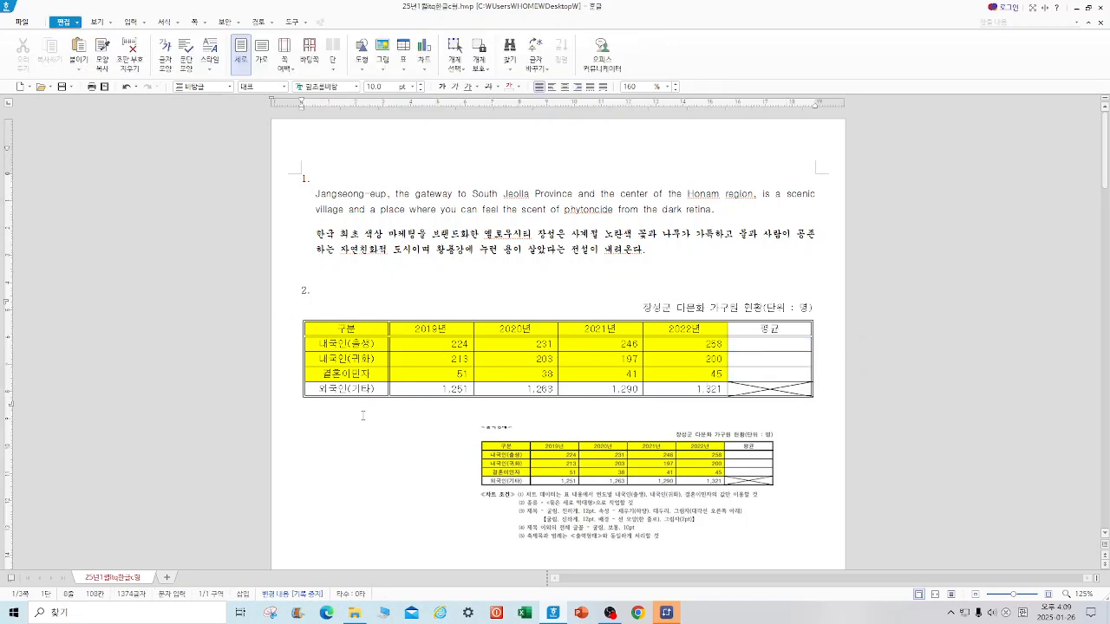
Calculate the block average of the 2019년 to 2022년 values into the 평균 cells of the first three data rows
left_click_drag(429, 344, 770, 390)
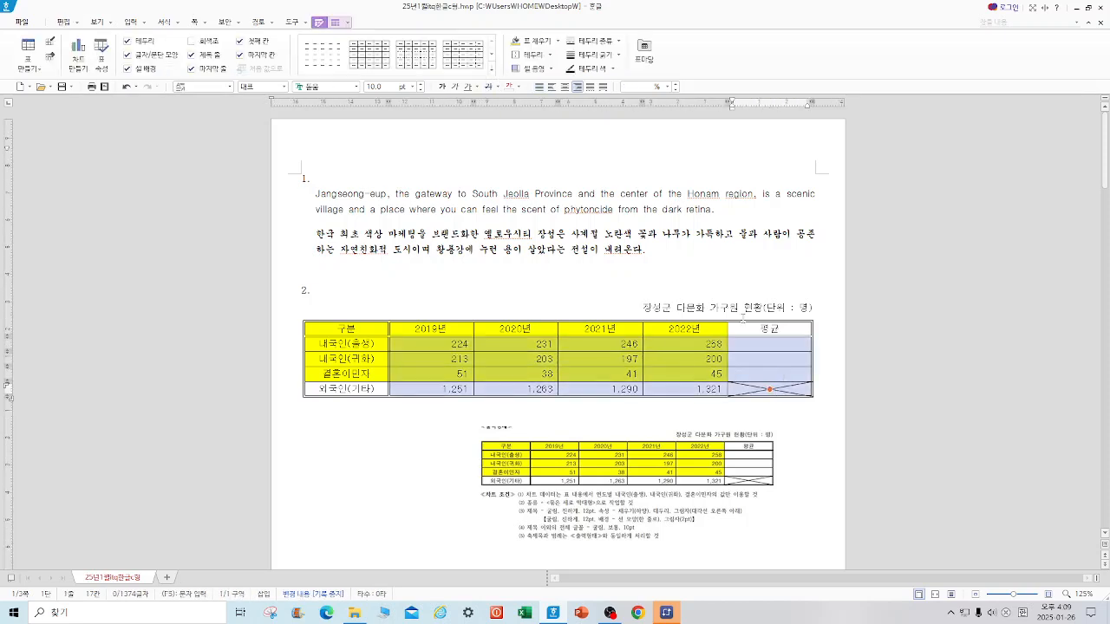
left_click(852, 292)
left_click_drag(445, 344, 769, 374)
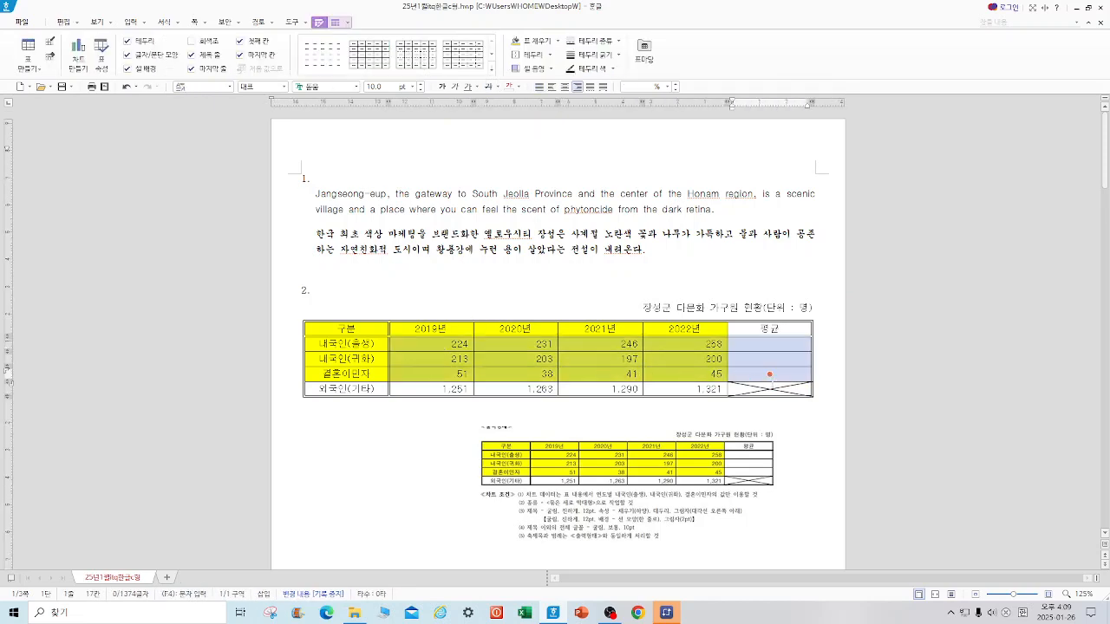
right_click(798, 373)
mouse_move(867, 579)
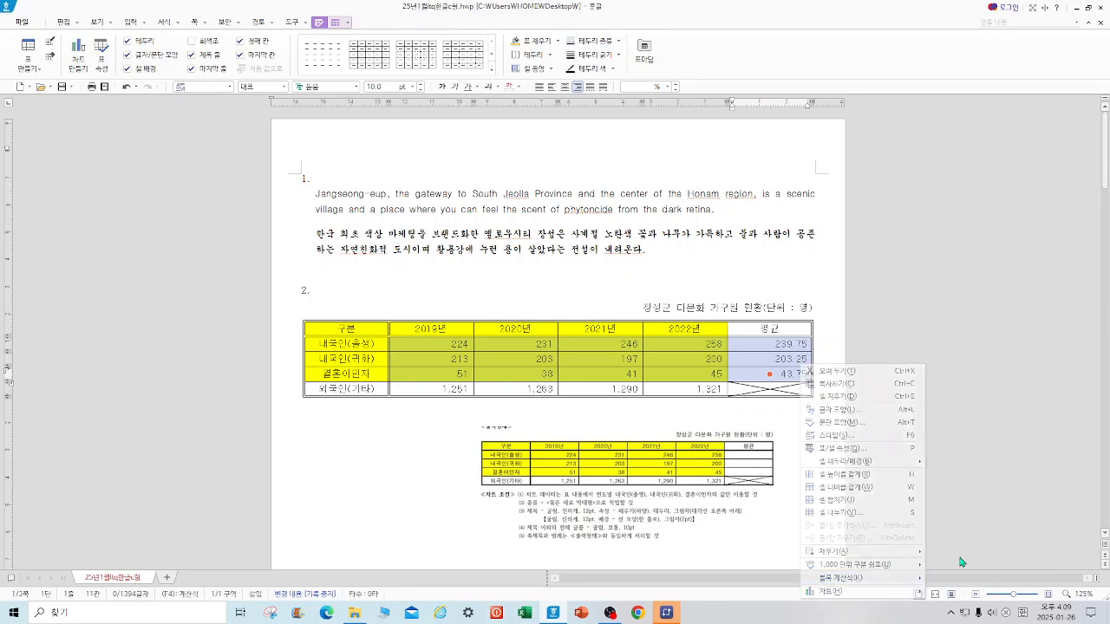
left_click(960, 560)
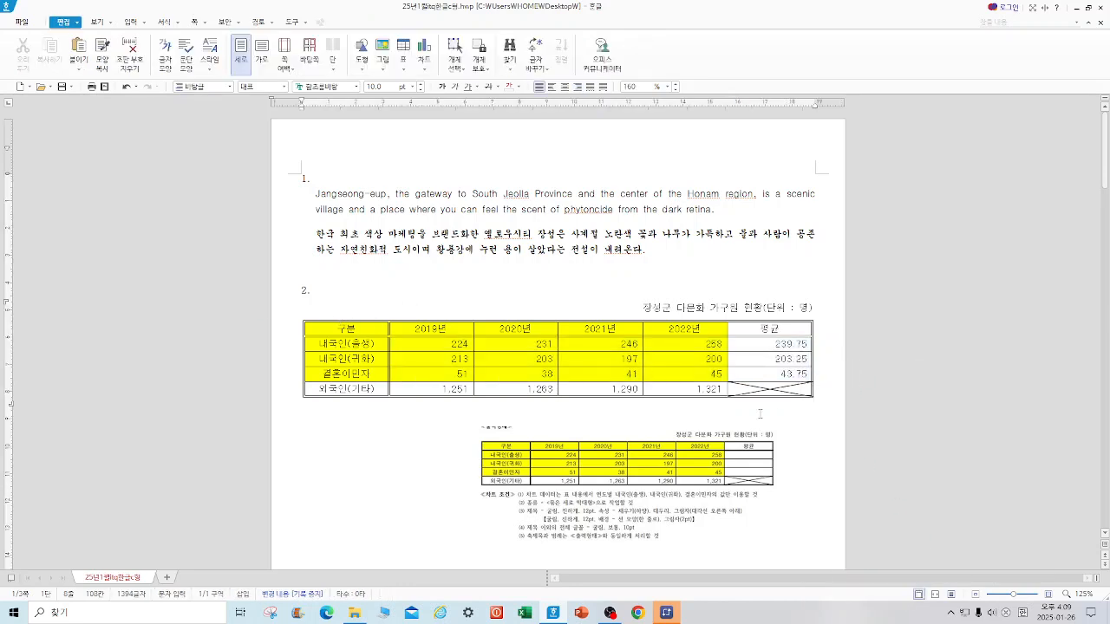
Delete the caption text above the household table and set the table to have no caption
left_click_drag(640, 307, 839, 316)
key("Delete")
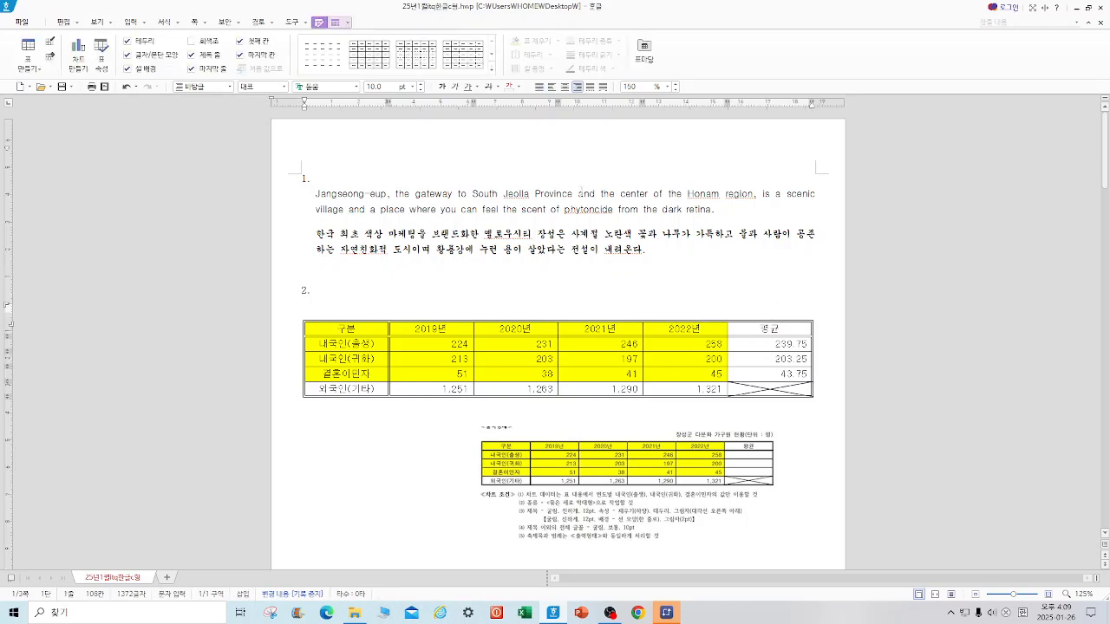
left_click(305, 331)
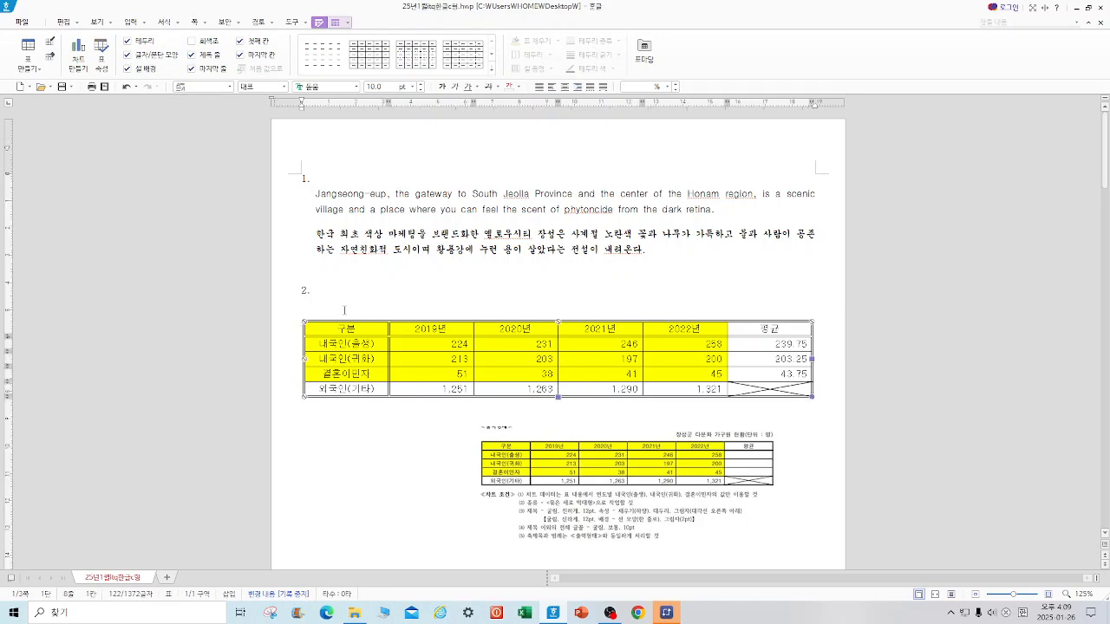
left_click(334, 21)
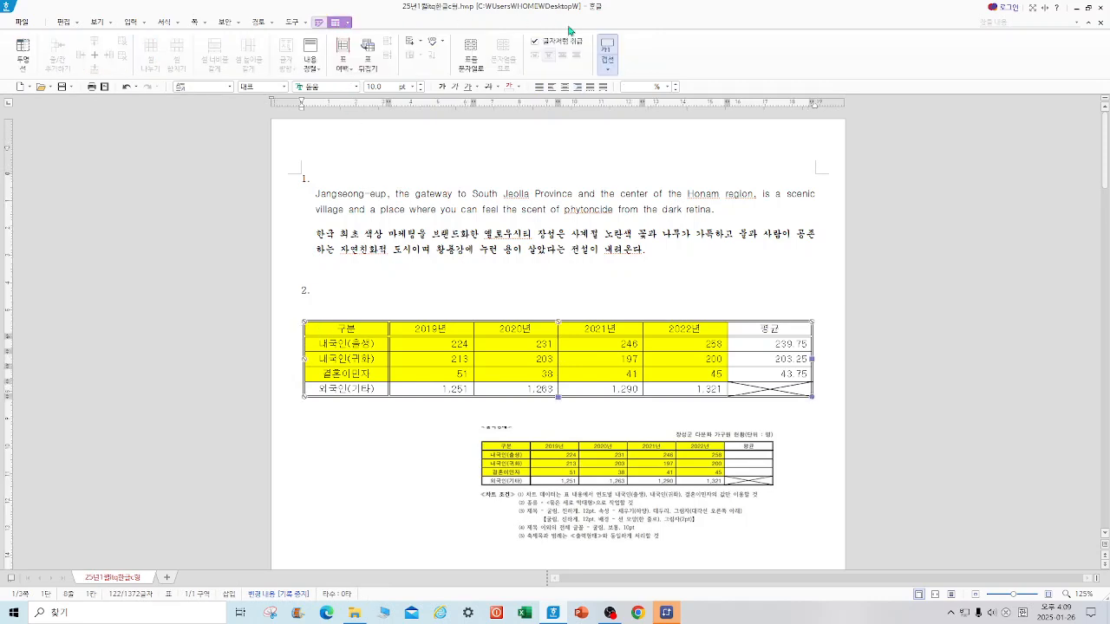
left_click(607, 69)
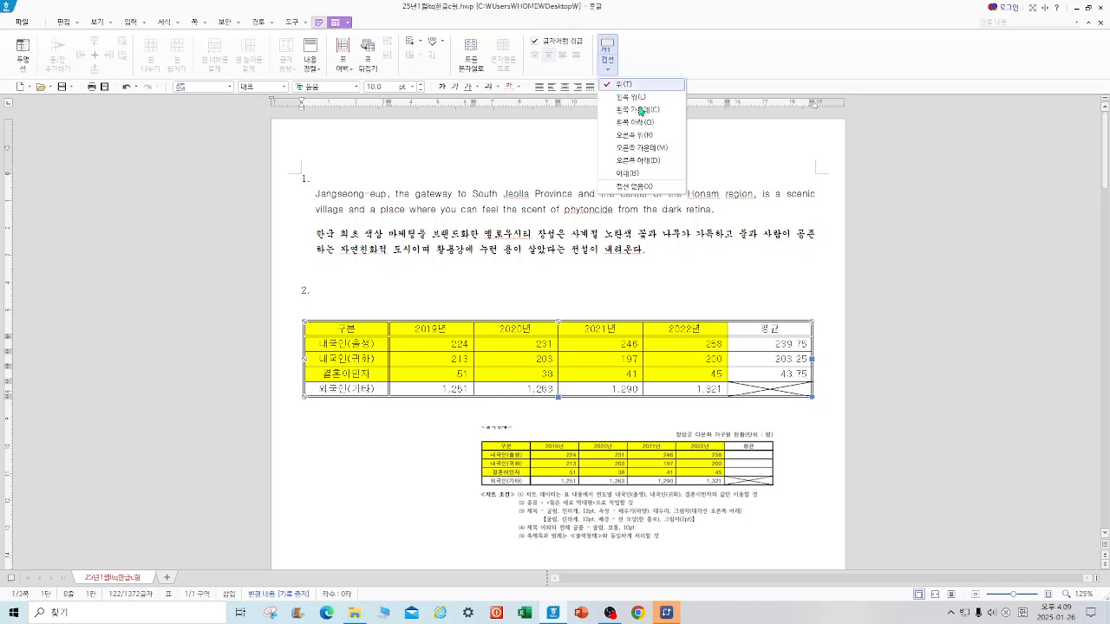
left_click(645, 187)
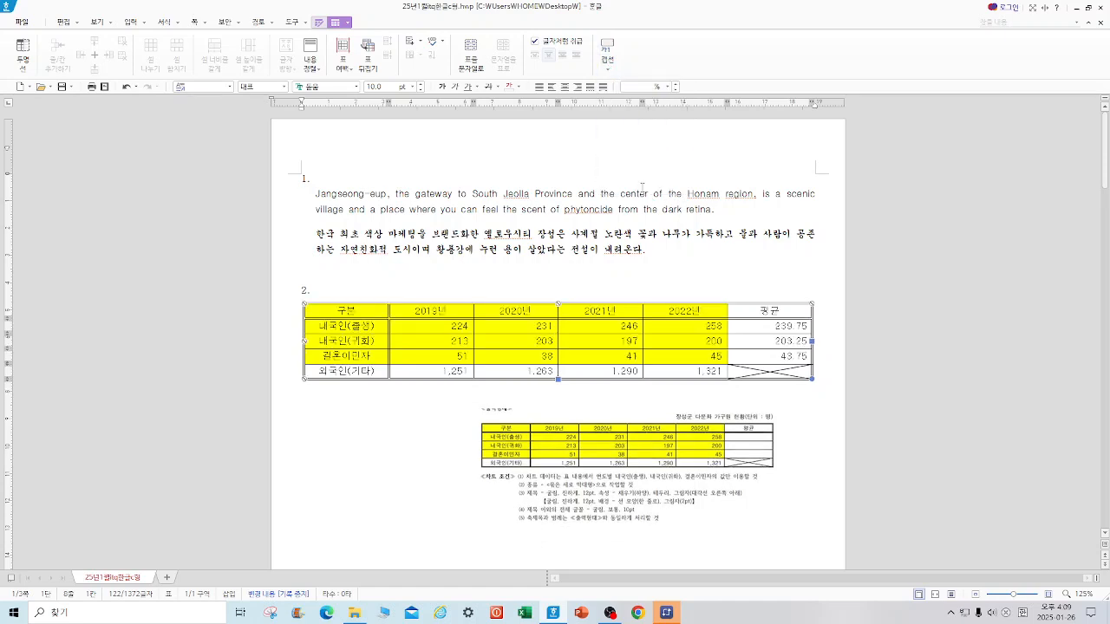
Add a caption above the table and replace its default text with the copied 장성군 다문화 가구원 현황(단위 : 명)
left_click(607, 62)
left_click(637, 95)
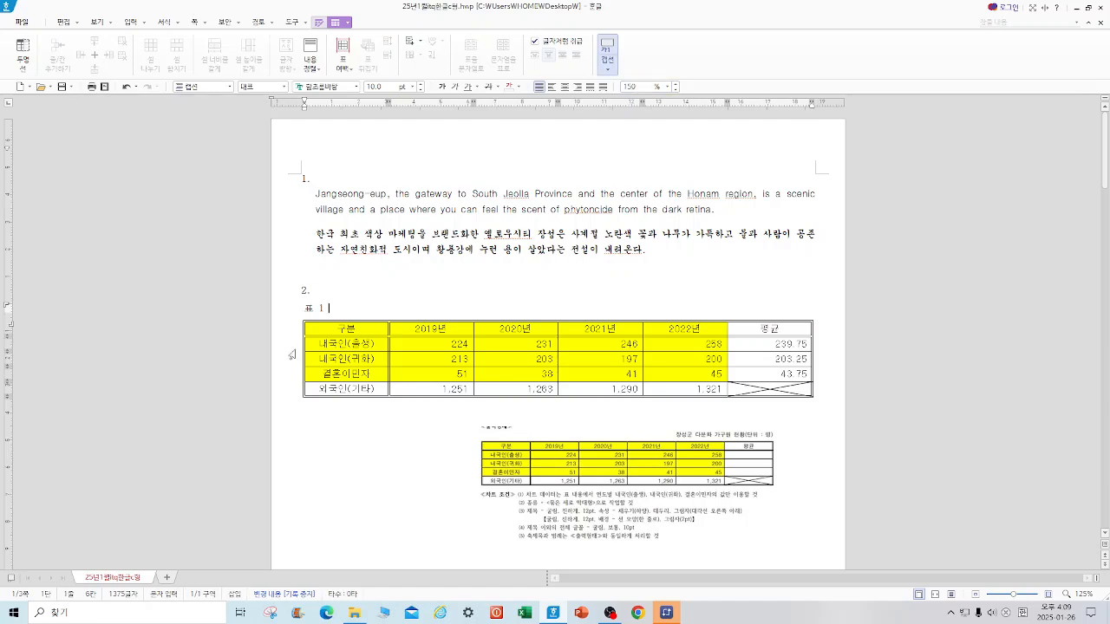
left_click_drag(338, 308, 286, 307)
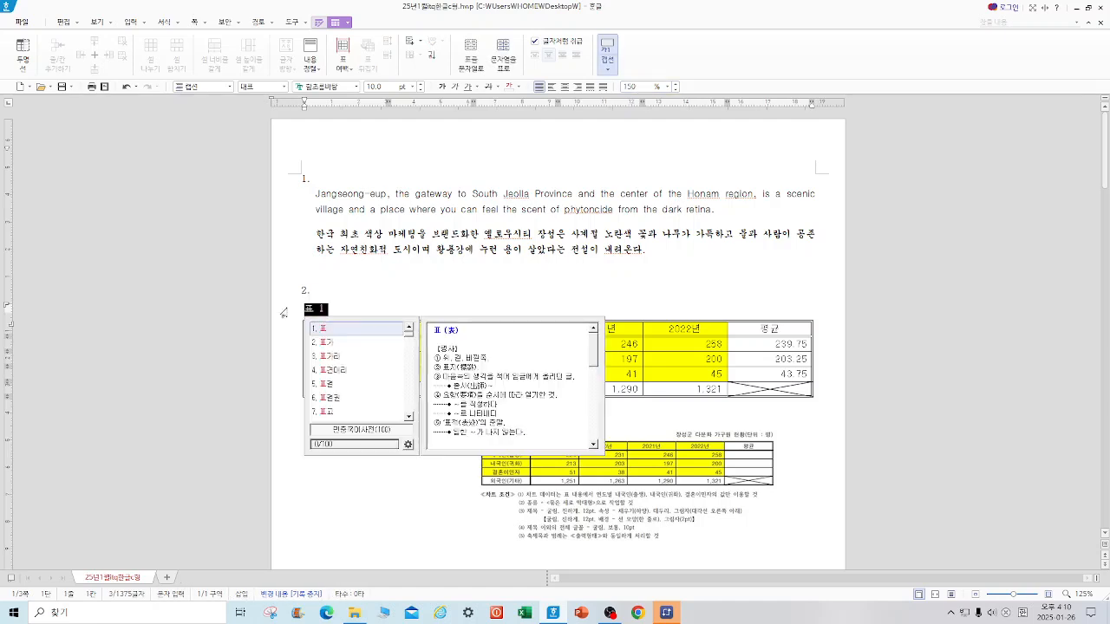
key("ctrl+v")
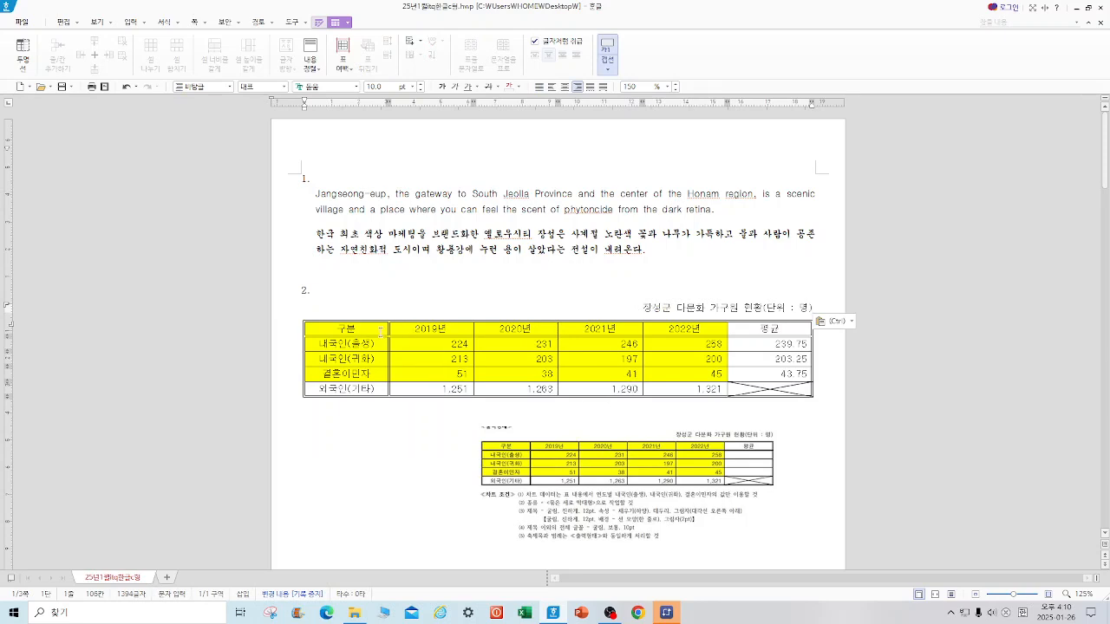
left_click_drag(379, 332, 769, 389)
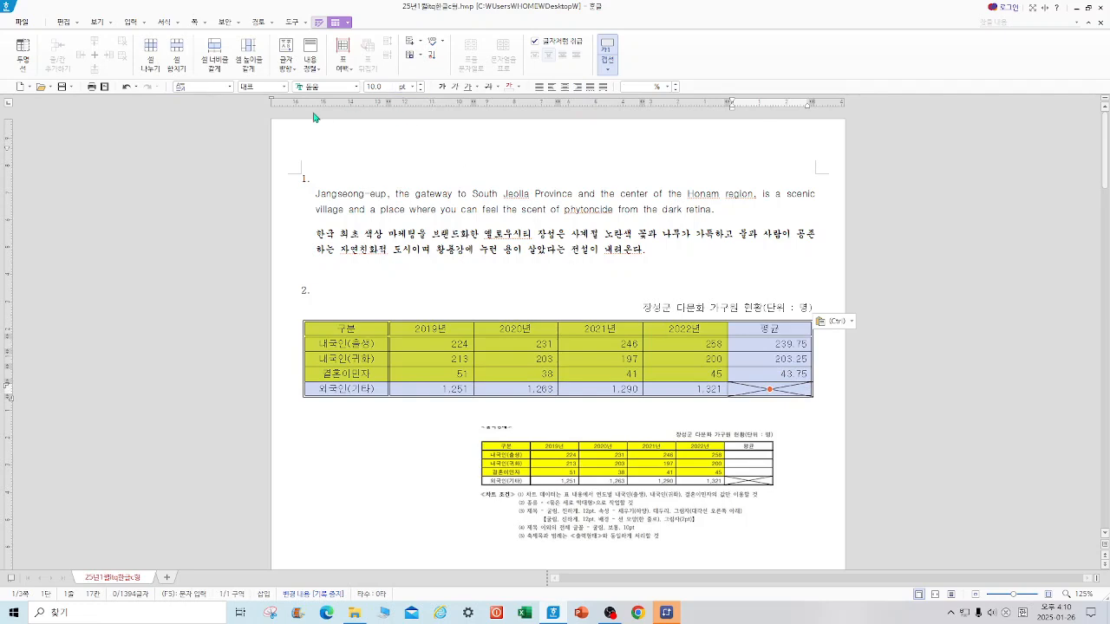
left_click_drag(643, 307, 837, 305)
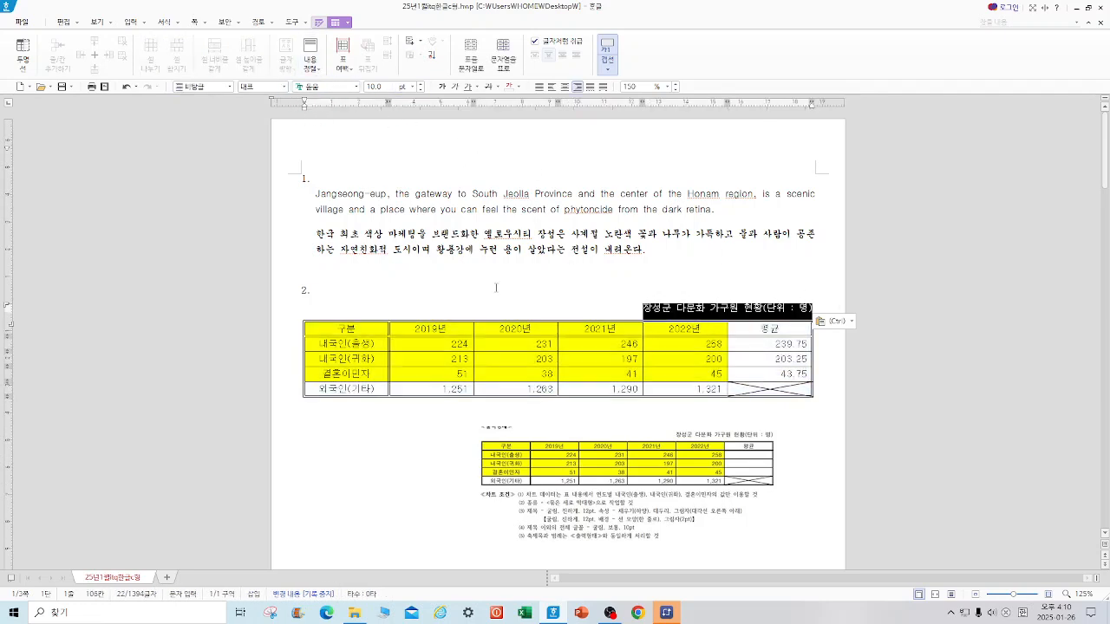
left_click(495, 288)
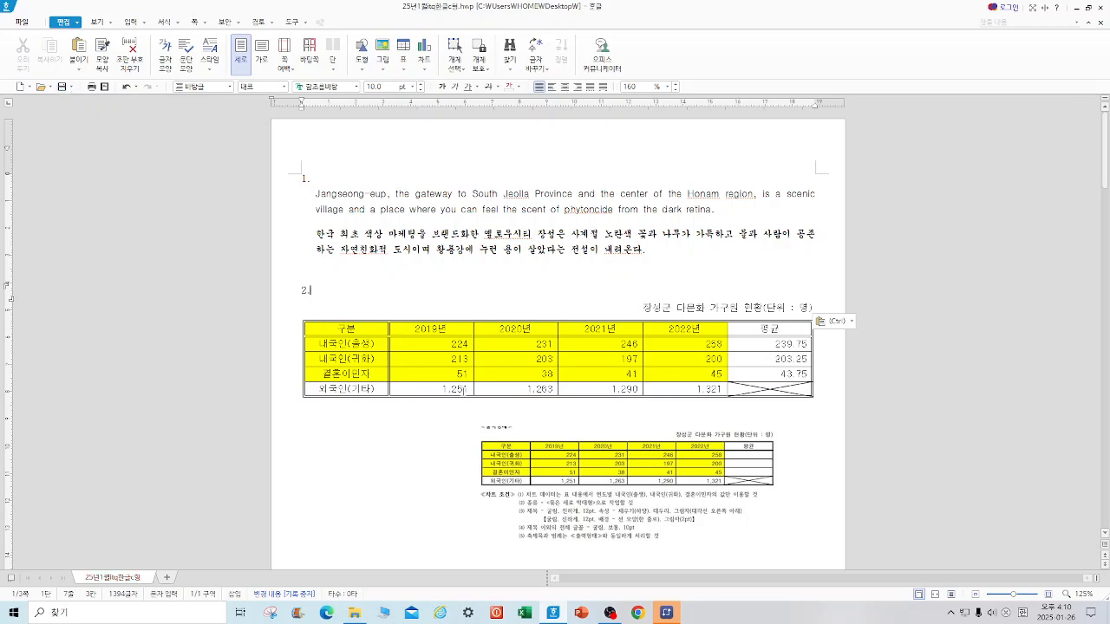
Examine the background fill settings of the table's yellow cells, and leave them without changing anything
left_click_drag(364, 333, 684, 374)
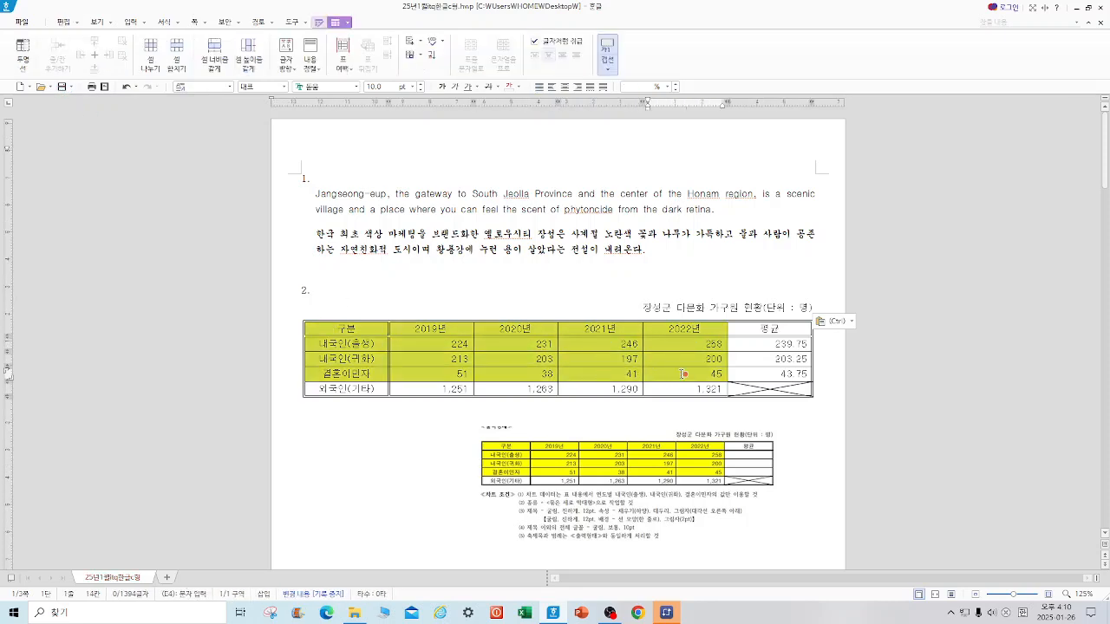
key("l")
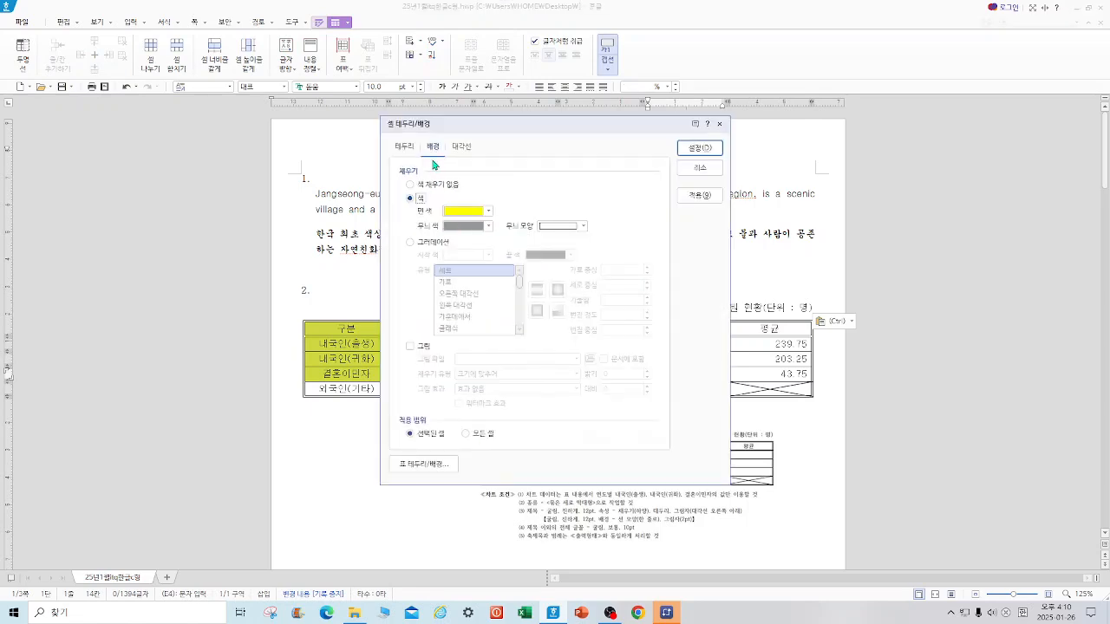
left_click(718, 128)
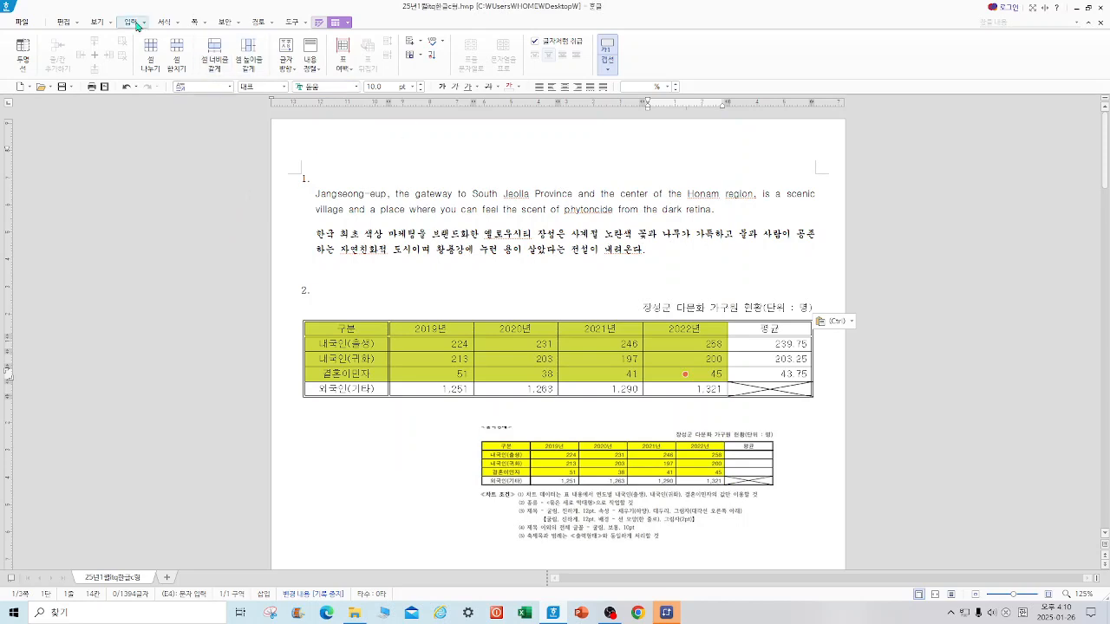
left_click(852, 479)
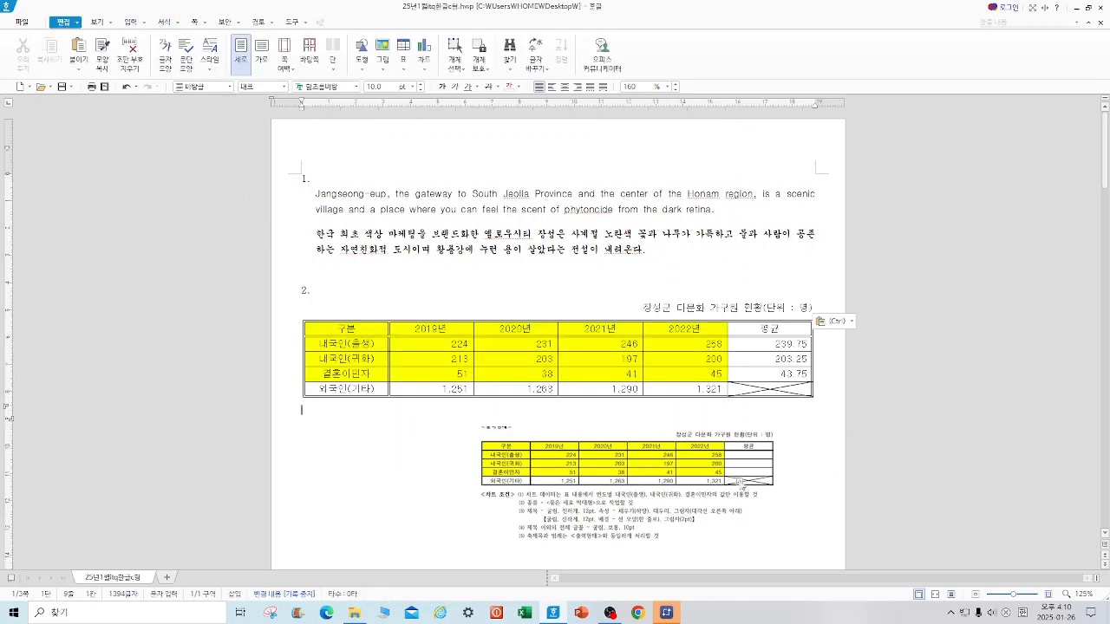
Delete the reference picture below the table
left_click(696, 467)
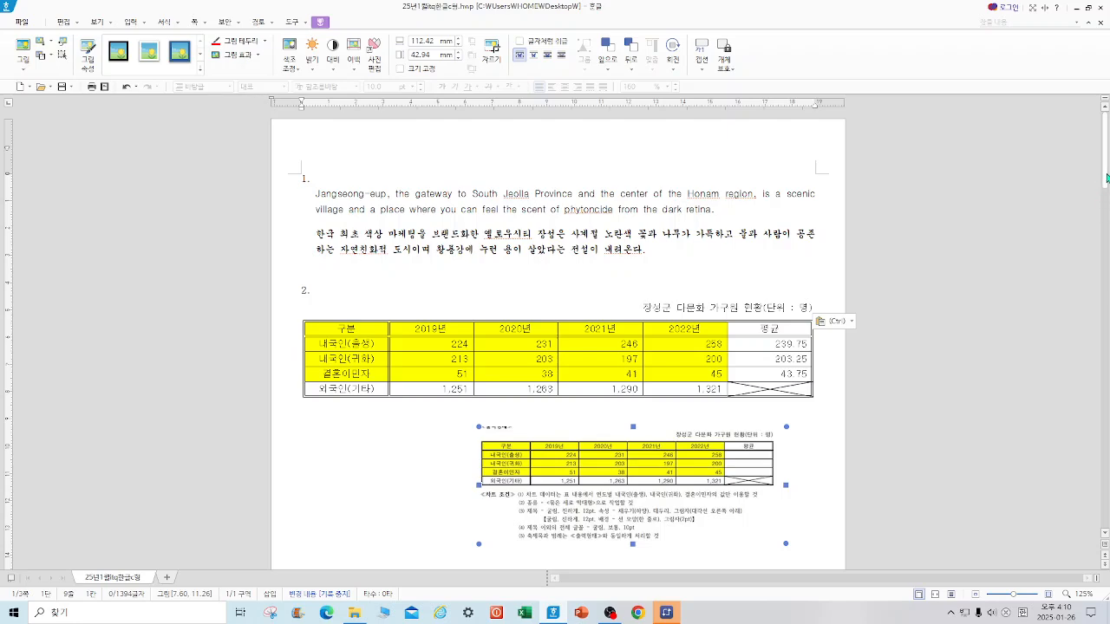
scroll(805, 276, "down", 3)
key("Delete")
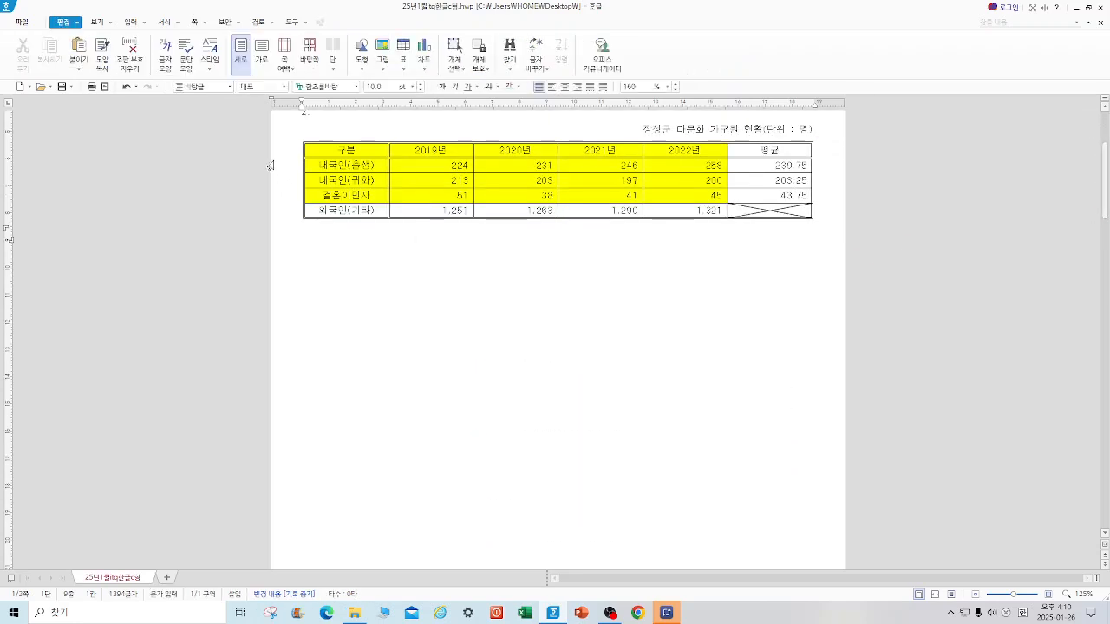
left_click_drag(327, 147, 669, 198)
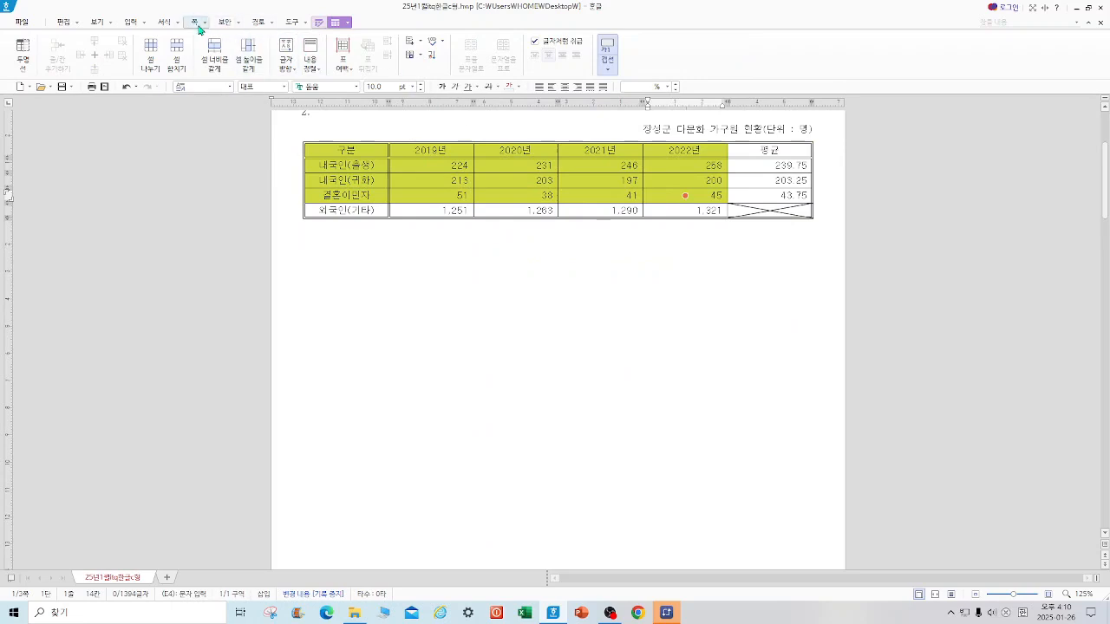
left_click(147, 23)
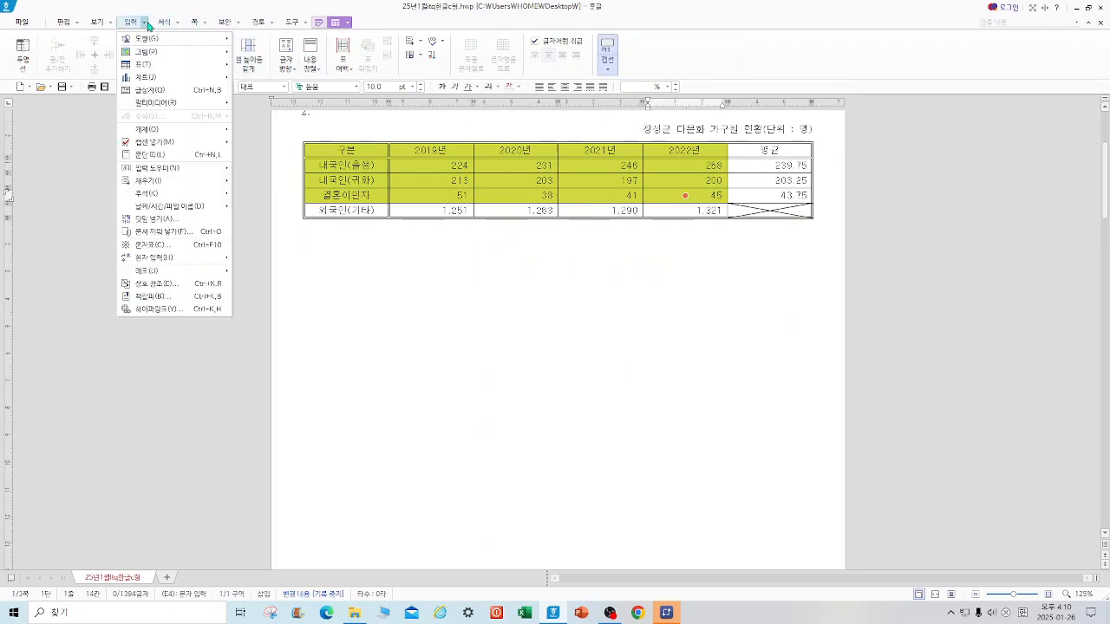
left_click(381, 242)
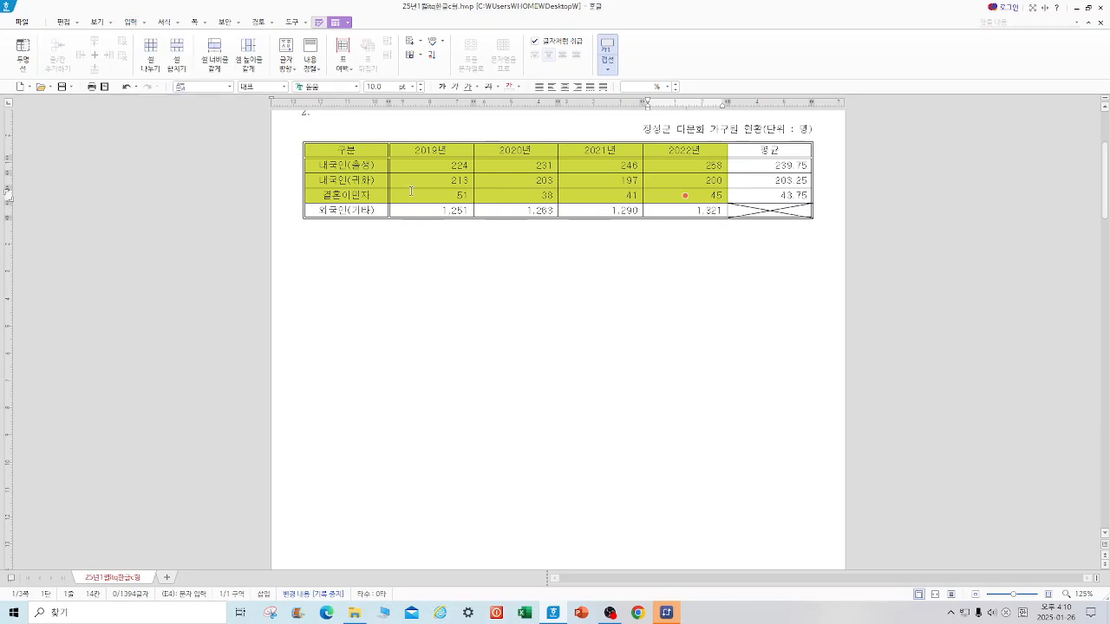
Create a chart from the yellow table cells, 구분 to 2022년 with the first three data rows, and keep its data as is
left_click_drag(317, 149, 674, 195)
right_click(524, 192)
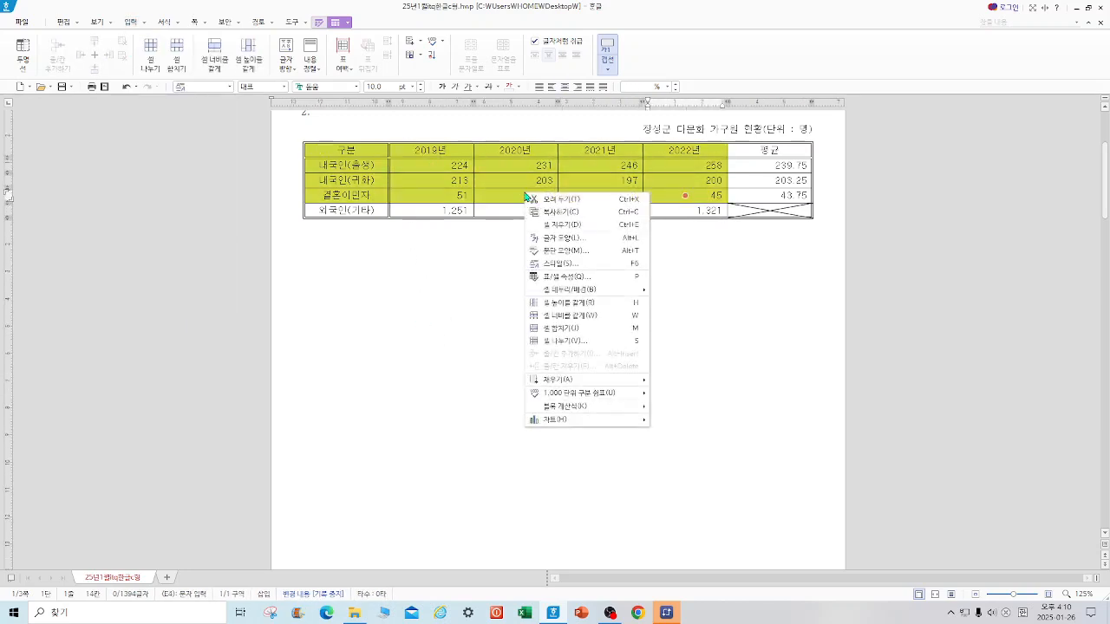
mouse_move(558, 424)
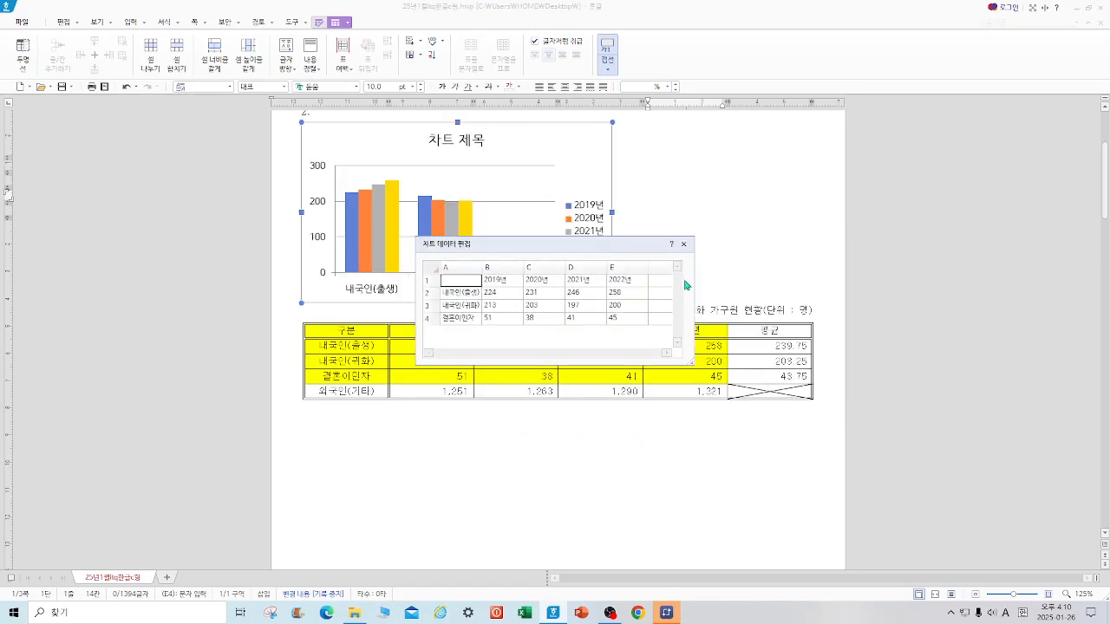
left_click(680, 245)
Widen the chart to the table's full width and move it directly below the table
left_click_drag(773, 213, 815, 211)
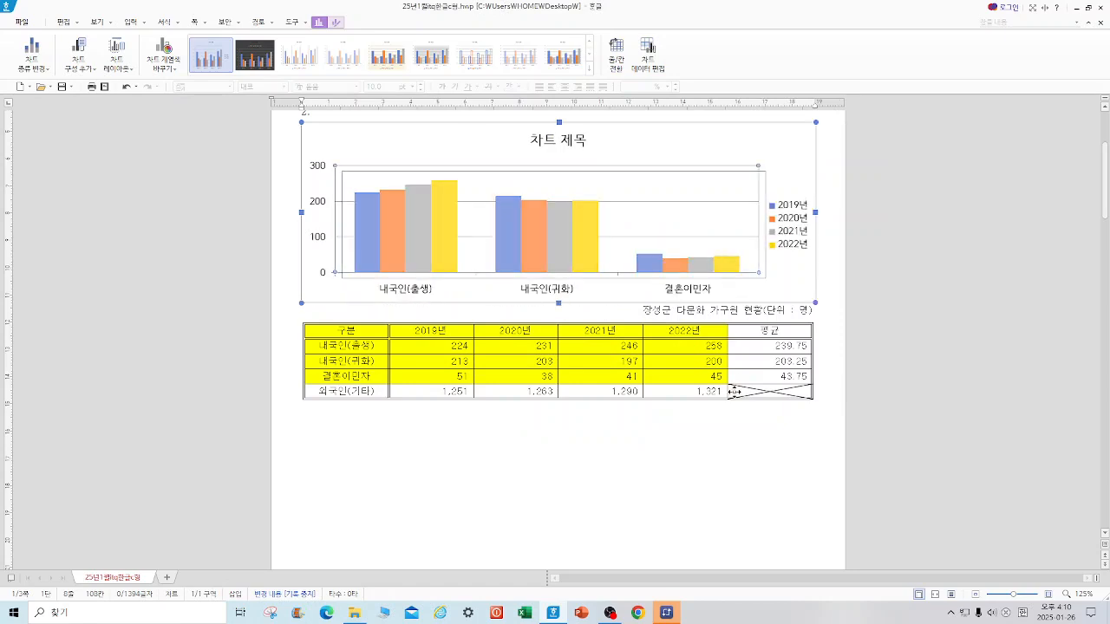
key("ctrl+z")
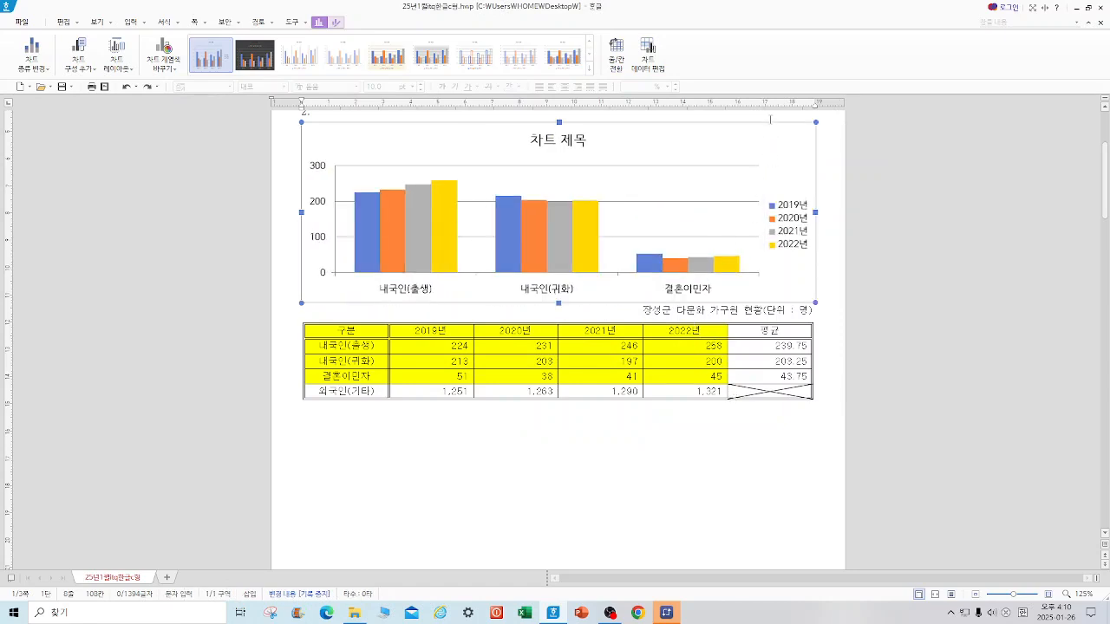
left_click_drag(748, 125, 701, 266)
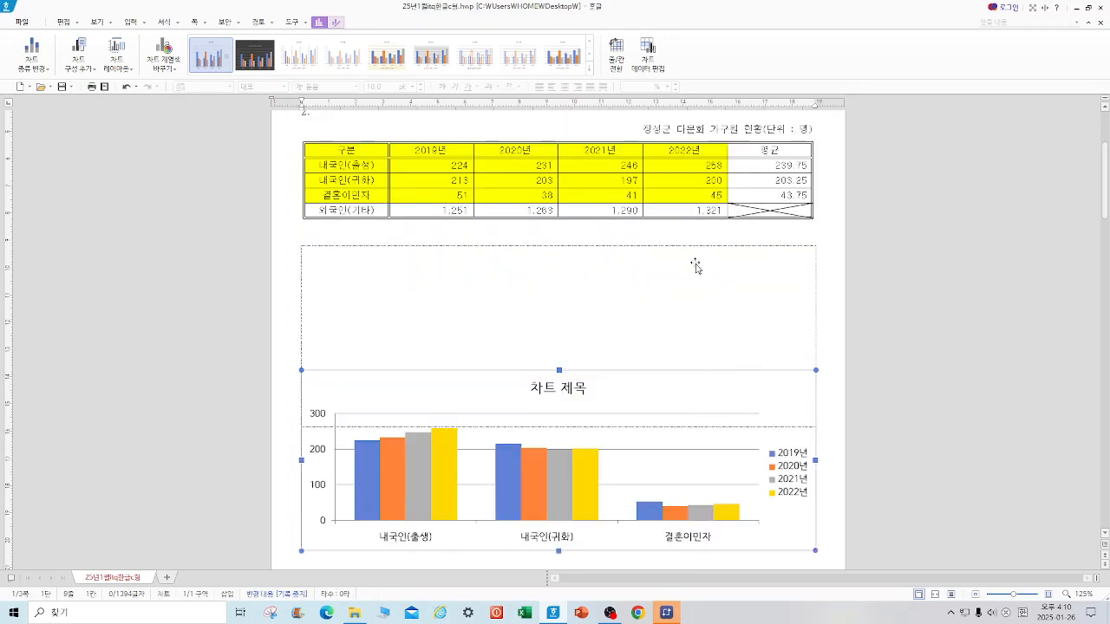
left_click(647, 500)
Replace the chart title text with 장성군 다문화 가구원 현황
left_click(553, 267)
left_click(539, 269)
right_click(538, 269)
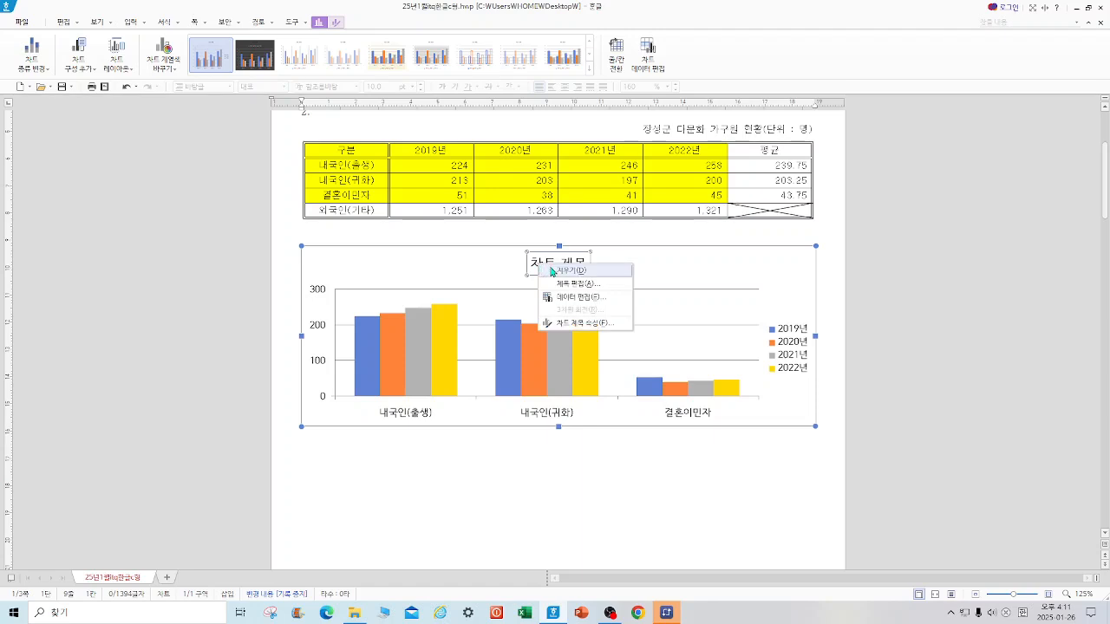
left_click(574, 284)
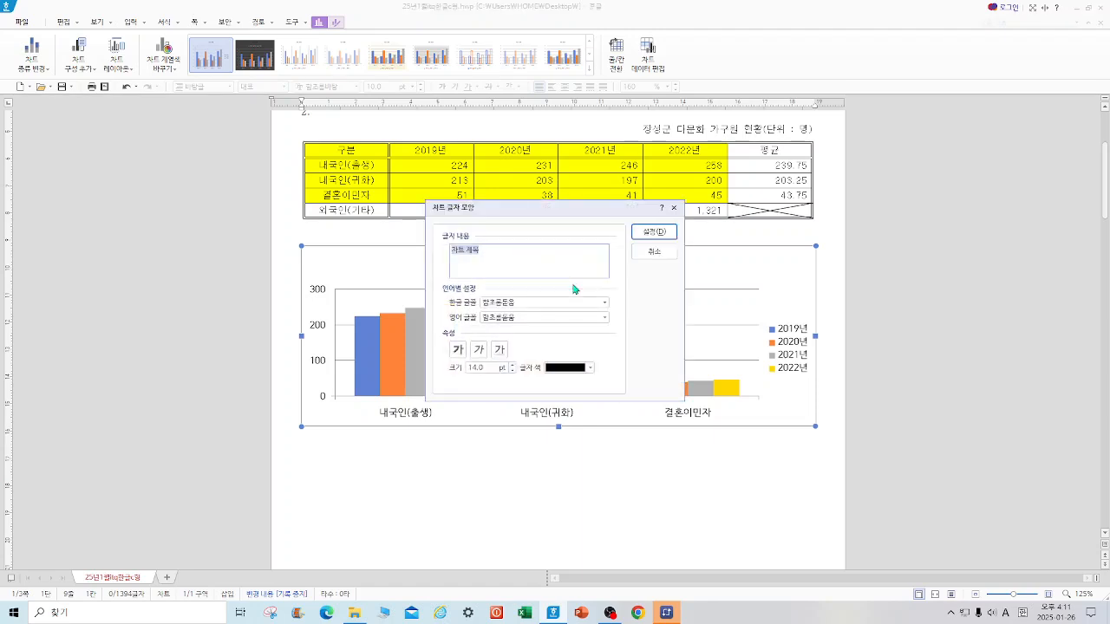
type("ㅂ")
key("BackSpace")
type("wks")
key("BackSpace")
key("BackSpace")
key("BackSpace")
key("BackSpace")
key("BackSpace")
key("BackSpace")
key("BackSpace")
key("BackSpace")
key("BackSpace")
key("BackSpace")
key("BackSpace")
key("BackSpace")
key("BackSpace")
key("BackSpace")
key("BackSpace")
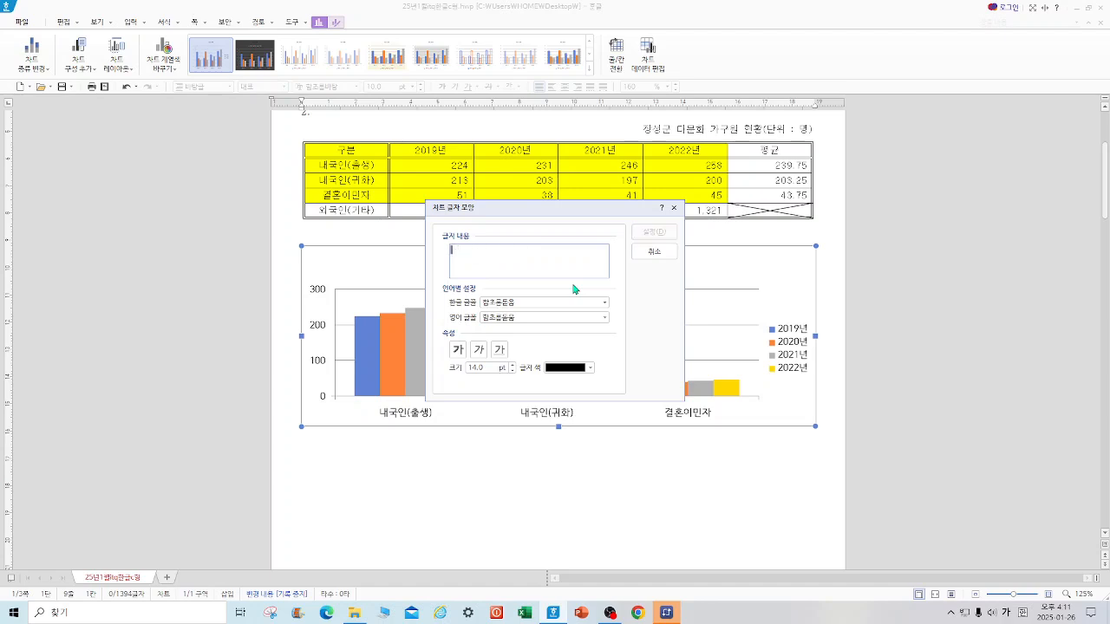
type("wkdtjdrns ekansghk rkrndnjs gusg")
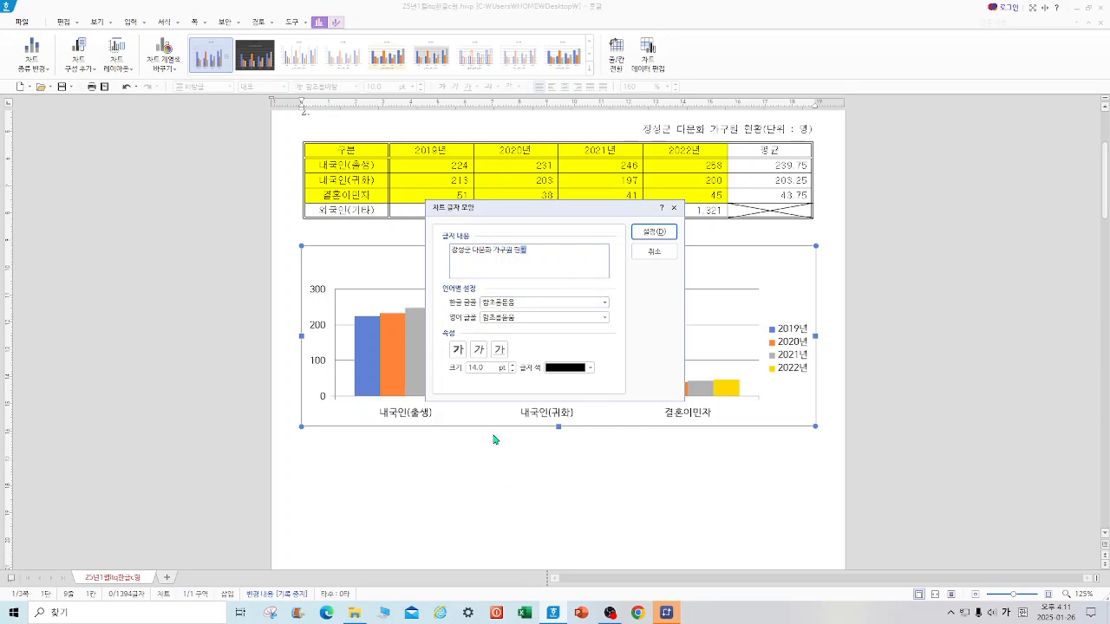
Set the chart title's Korean and English fonts to 굴림, bold, 12 pt, and apply the settings
left_click(535, 303)
type("굴")
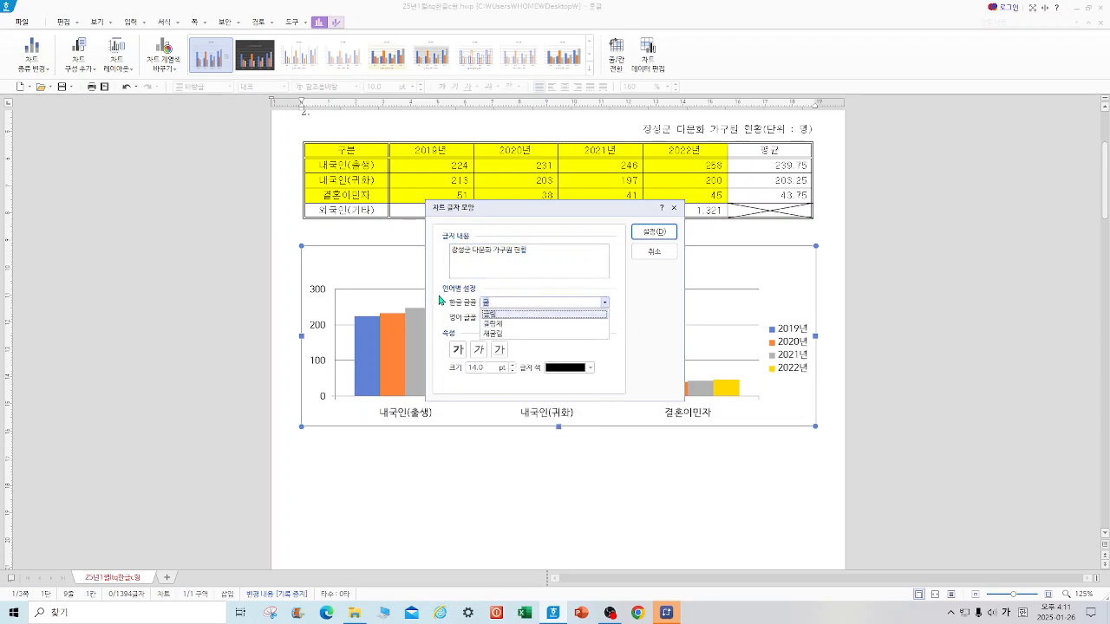
left_click(511, 315)
left_click(527, 317)
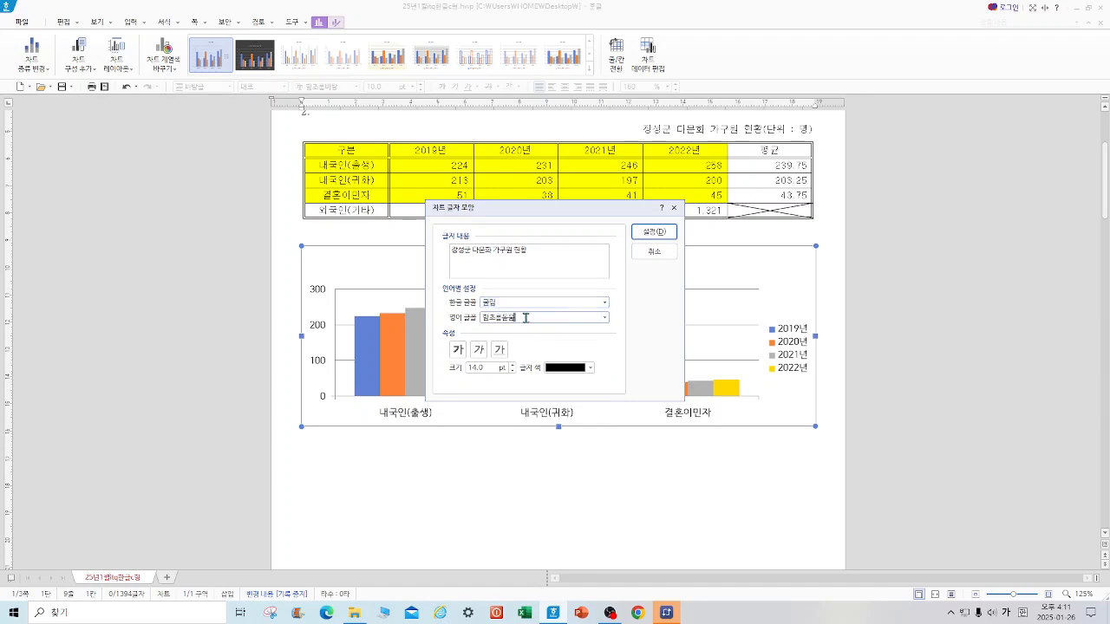
type("굴")
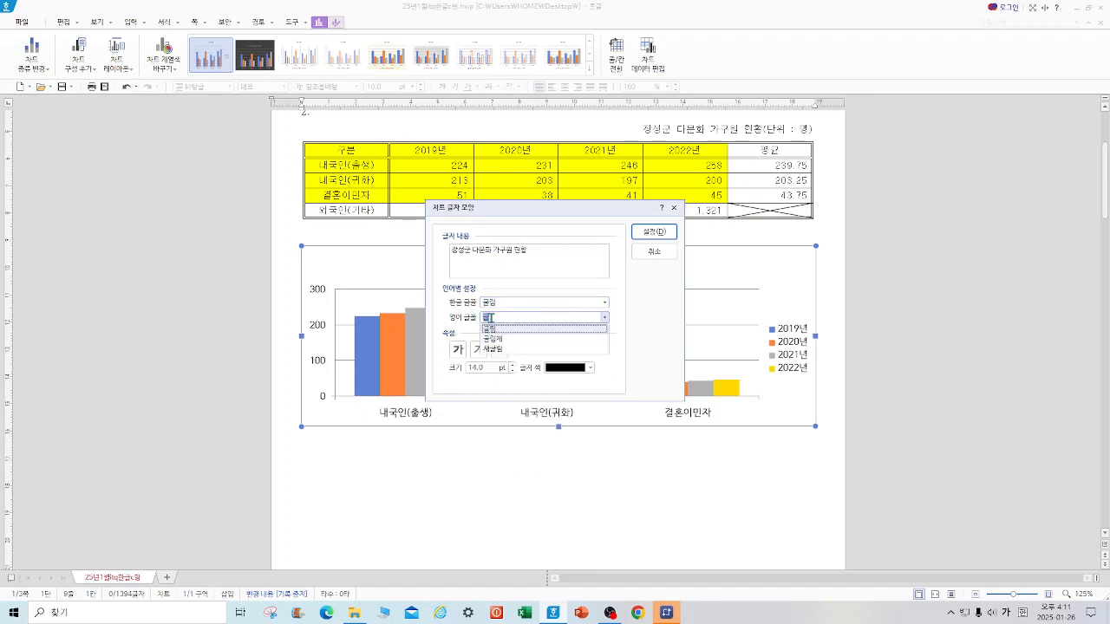
left_click(501, 333)
left_click(459, 349)
left_click(511, 370)
left_click(512, 370)
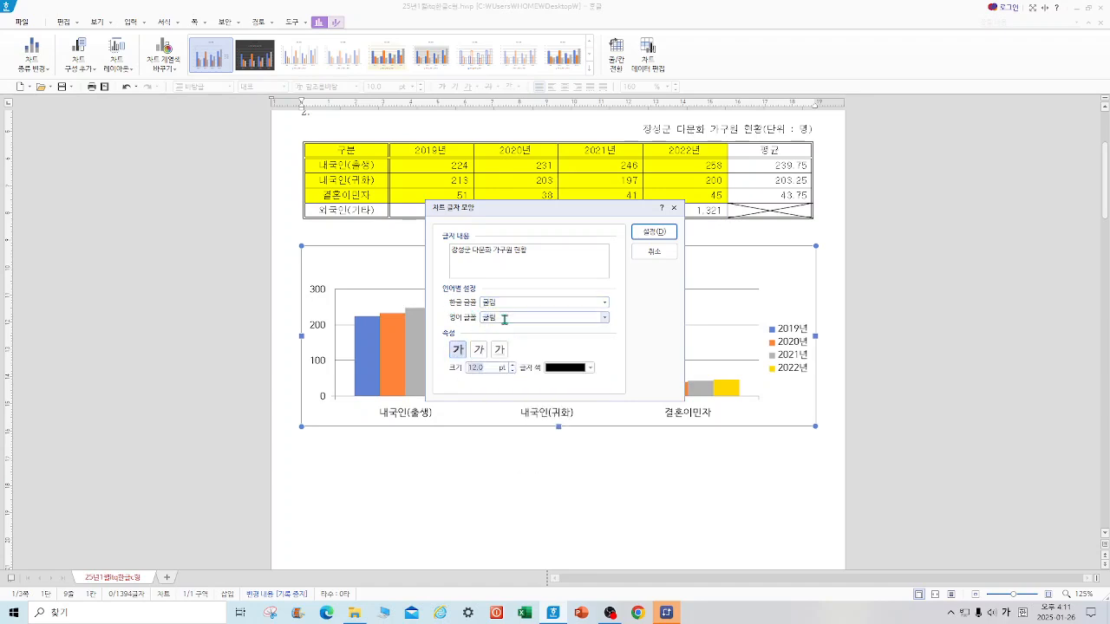
left_click(665, 231)
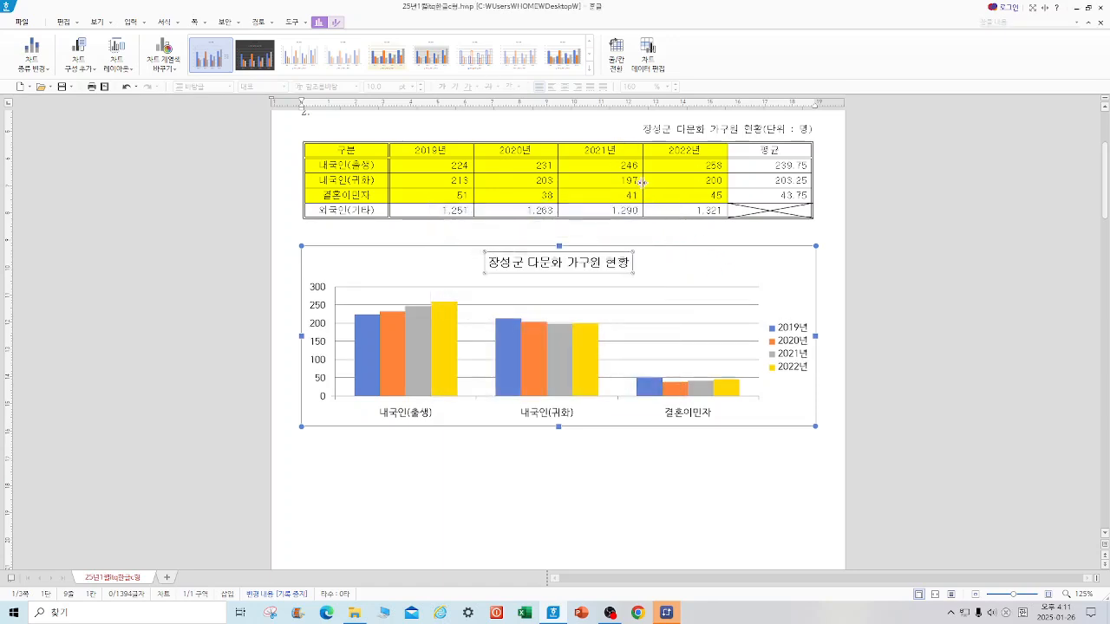
Give the chart title a black outline and apply the first offset shadow preset to it
right_click(621, 272)
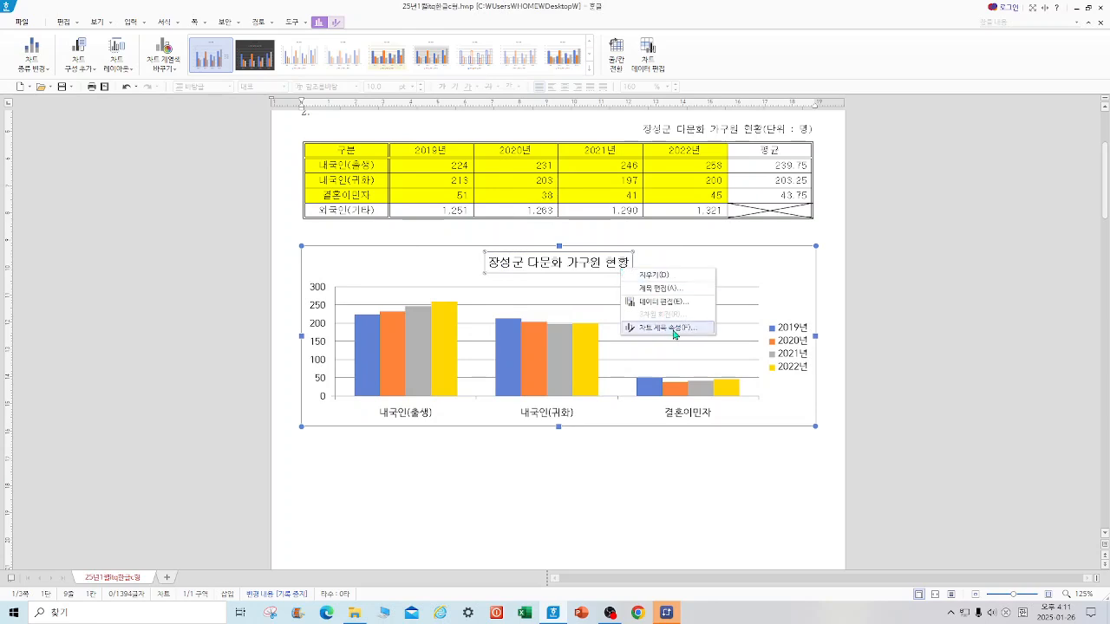
left_click(675, 331)
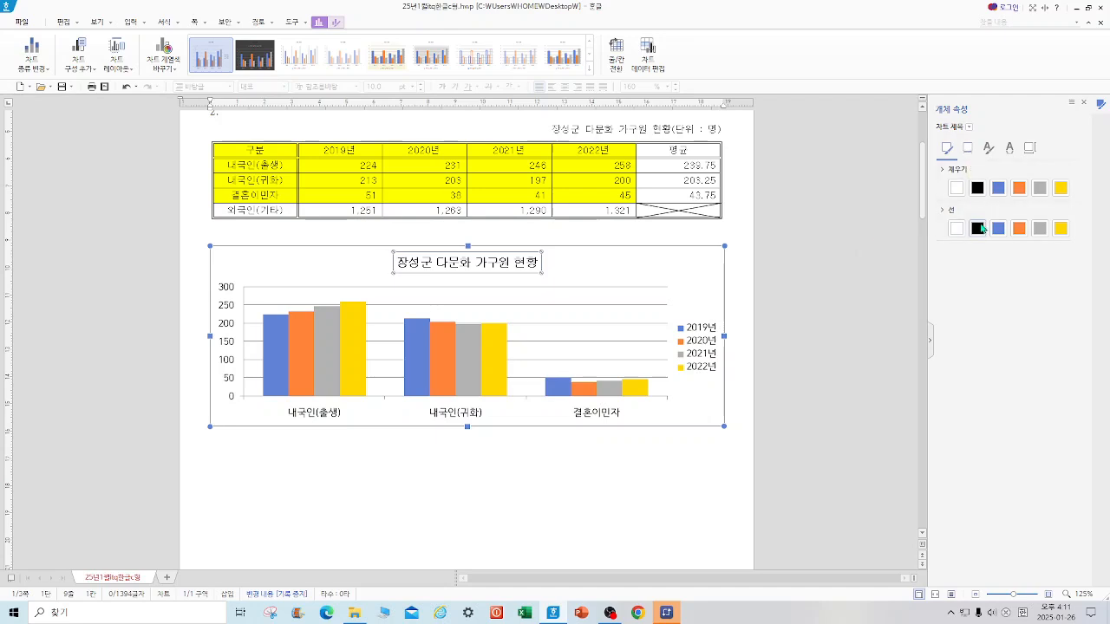
left_click(969, 151)
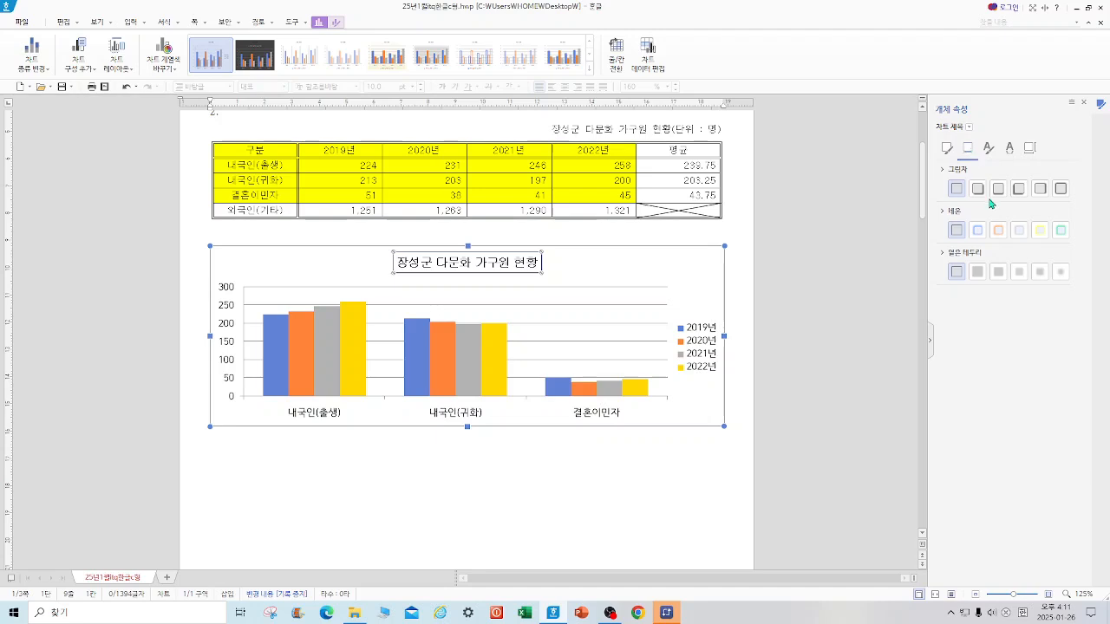
left_click(977, 188)
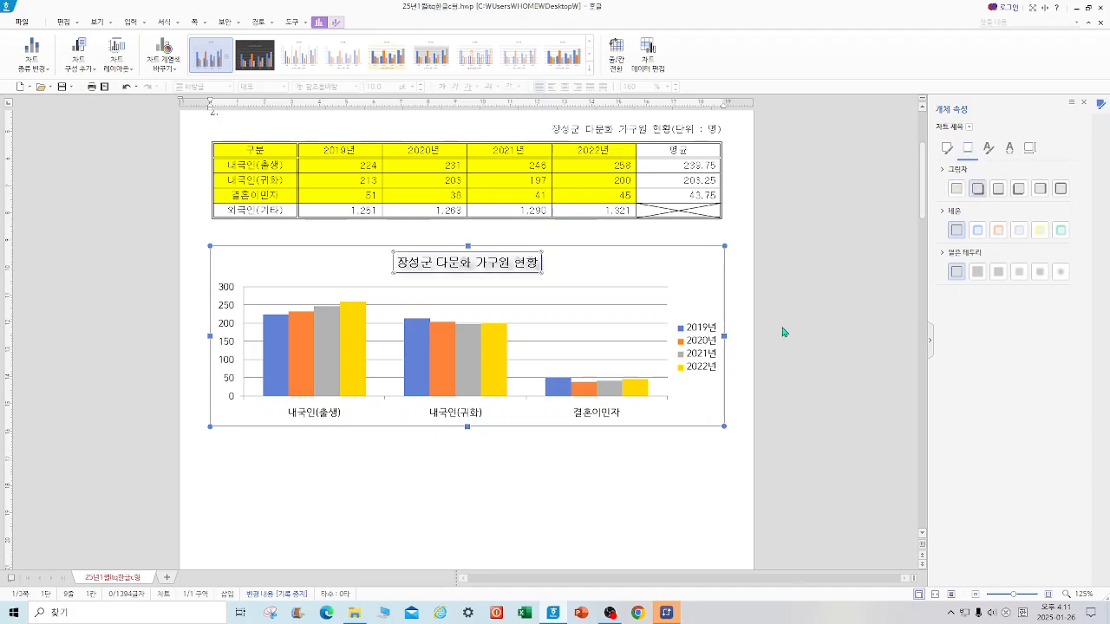
Delete the horizontal major gridlines of the value axis from the chart
left_click(639, 312)
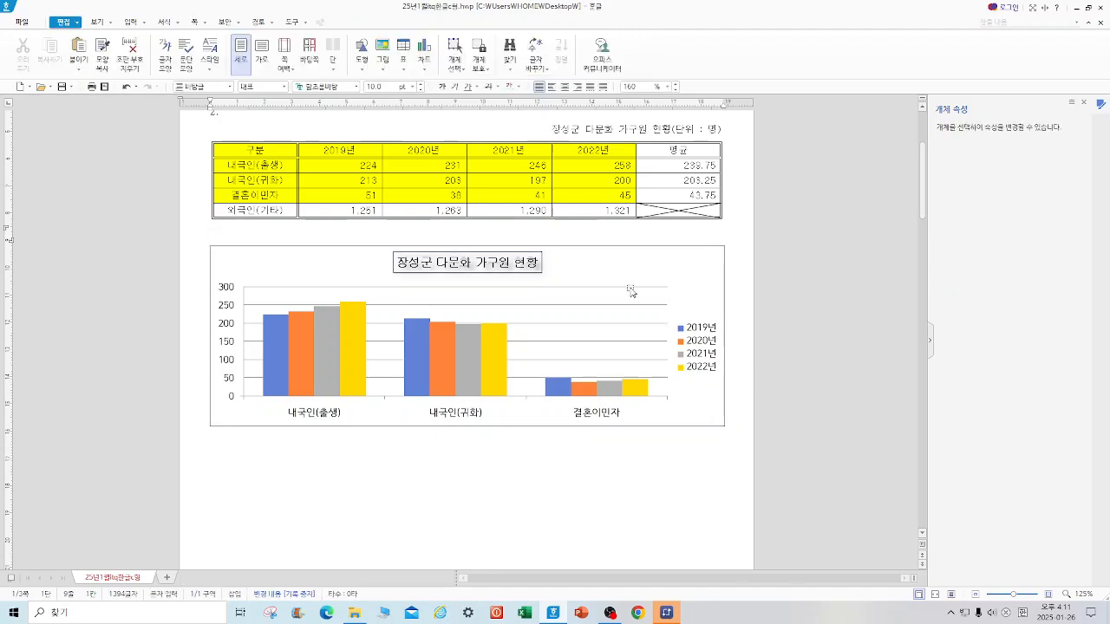
left_click(626, 288)
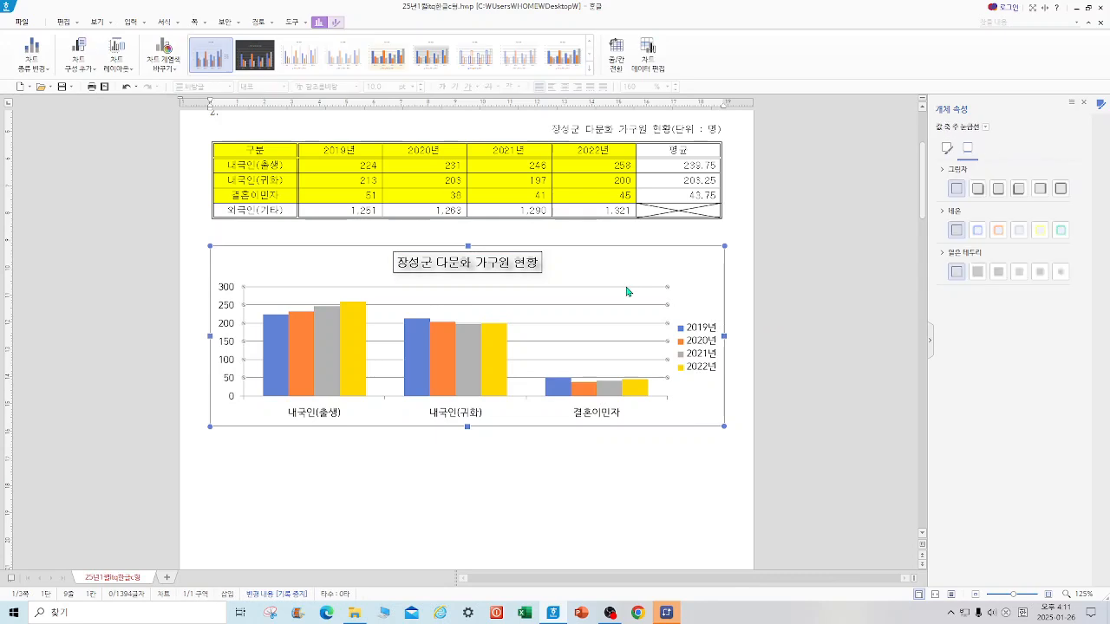
Set the chart legend's Korean and English fonts to 굴림 and give the legend a black outline
left_click(691, 344)
right_click(691, 344)
left_click(728, 362)
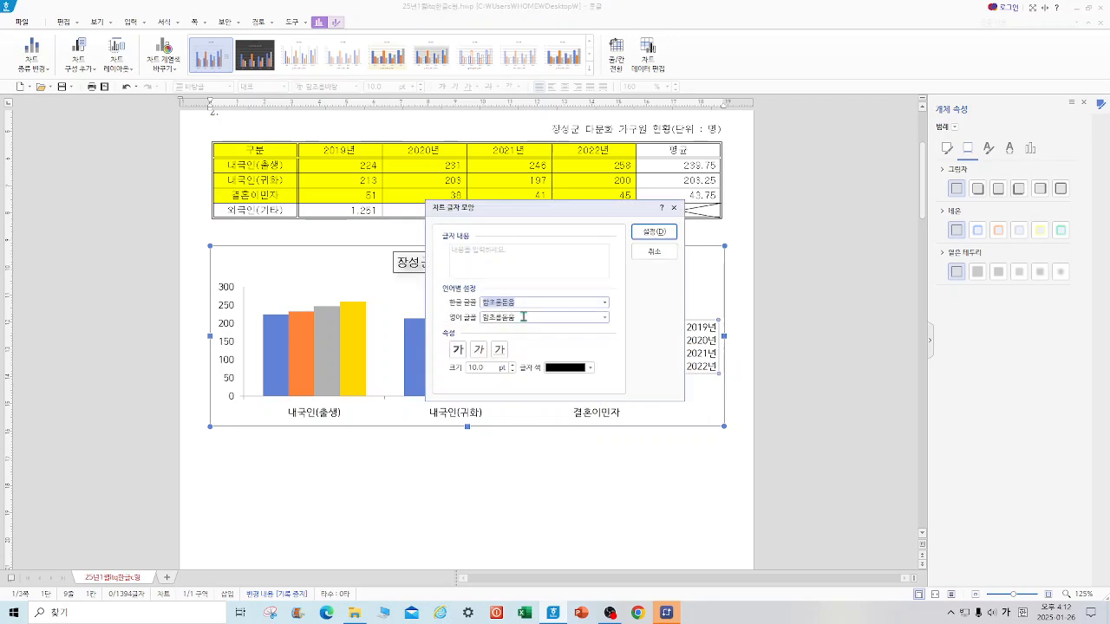
type("굴")
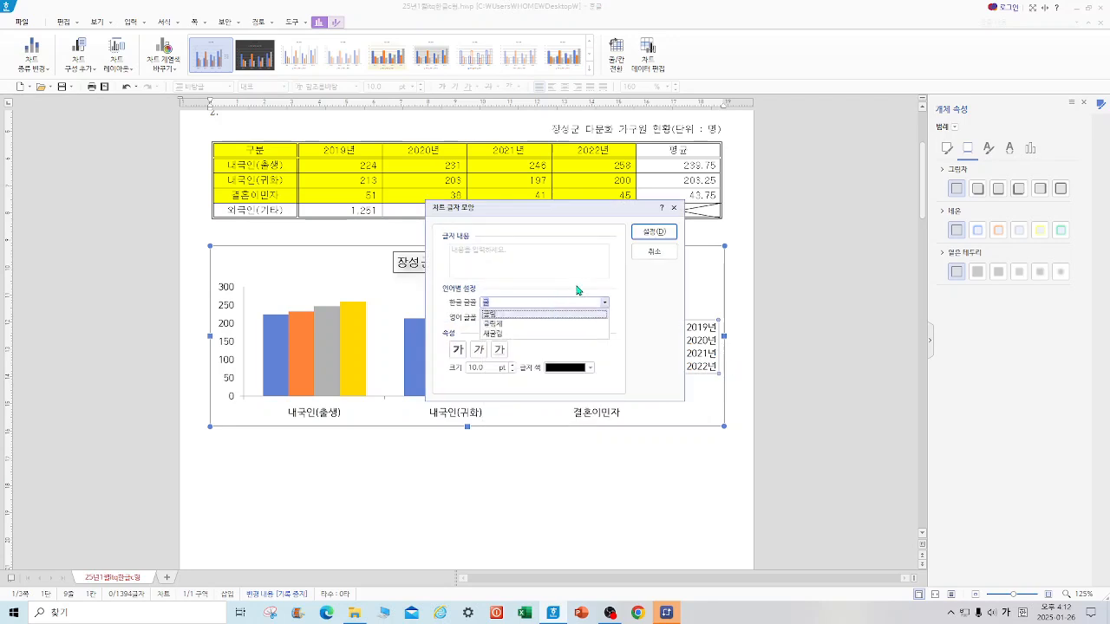
key("Tab")
type("굴")
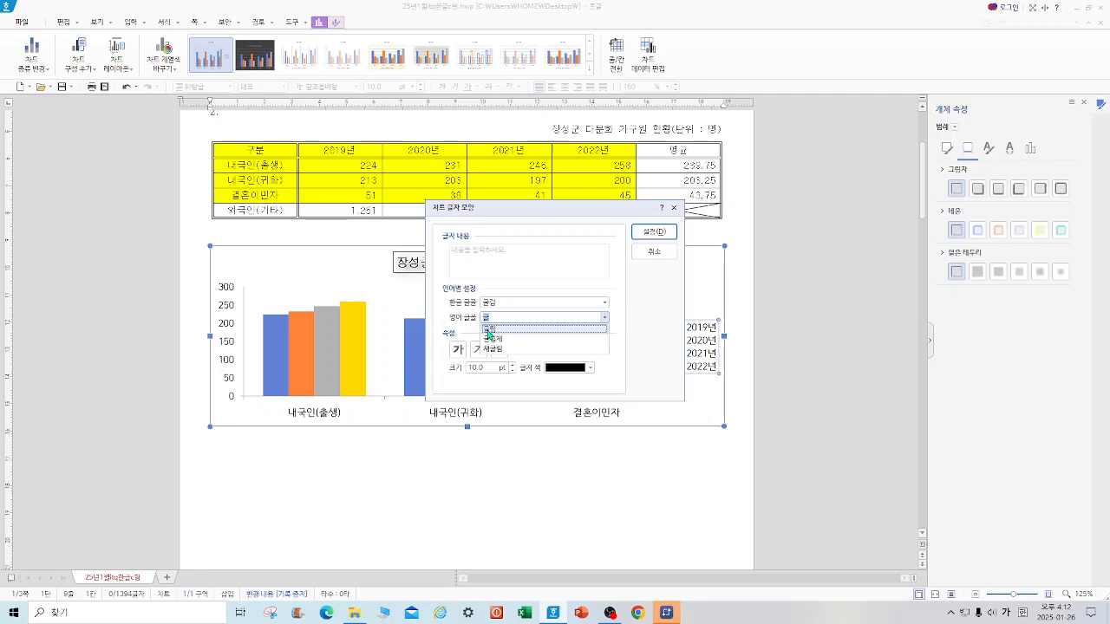
left_click(488, 330)
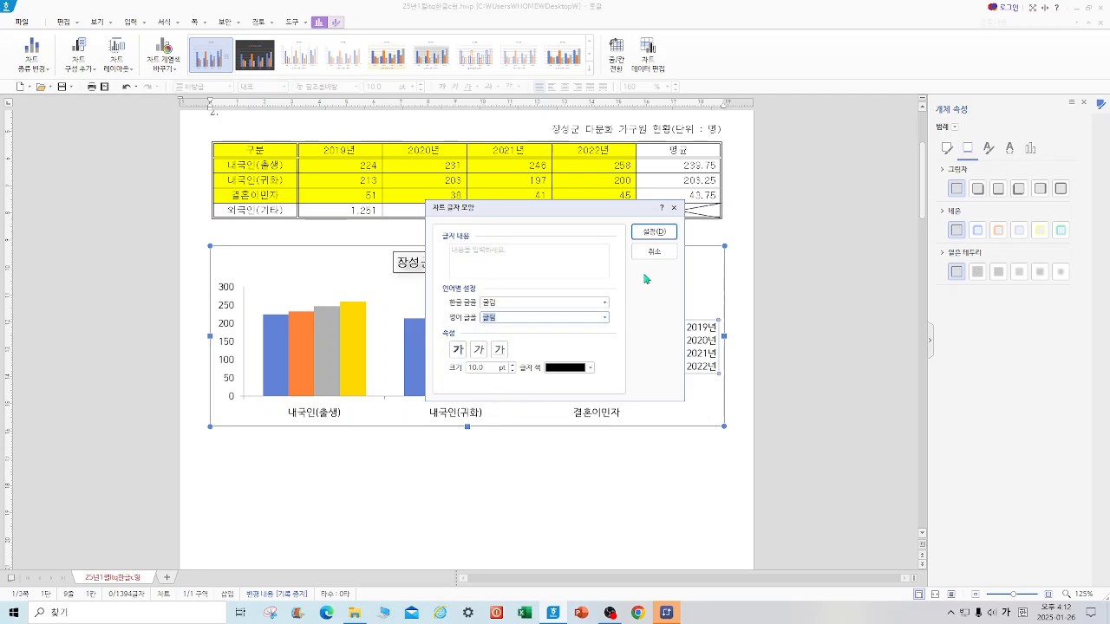
left_click(654, 231)
left_click(947, 150)
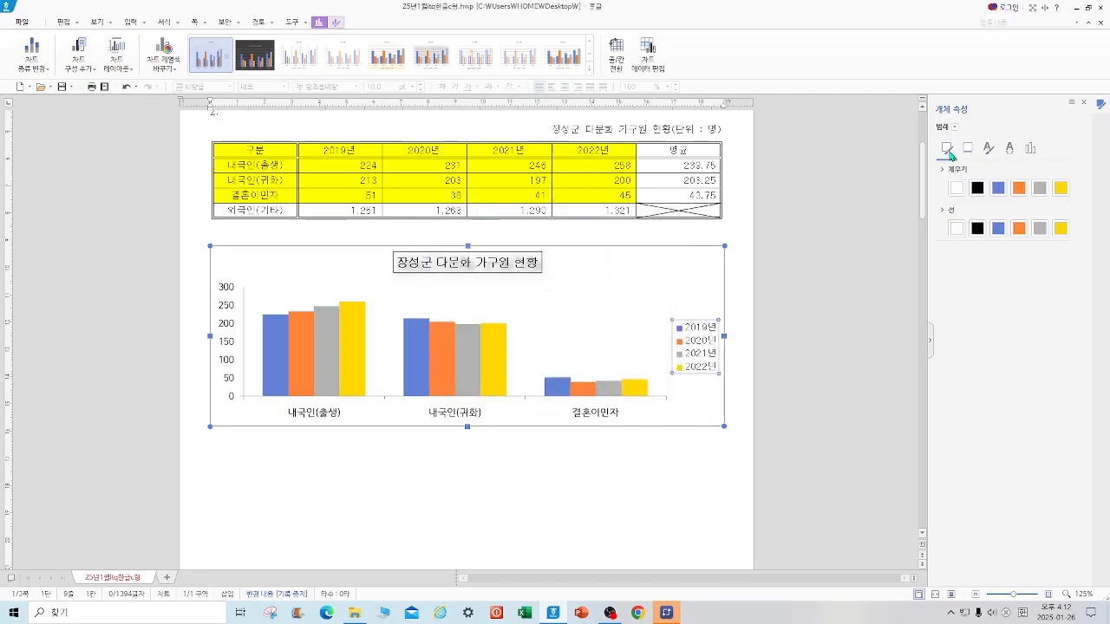
left_click(977, 230)
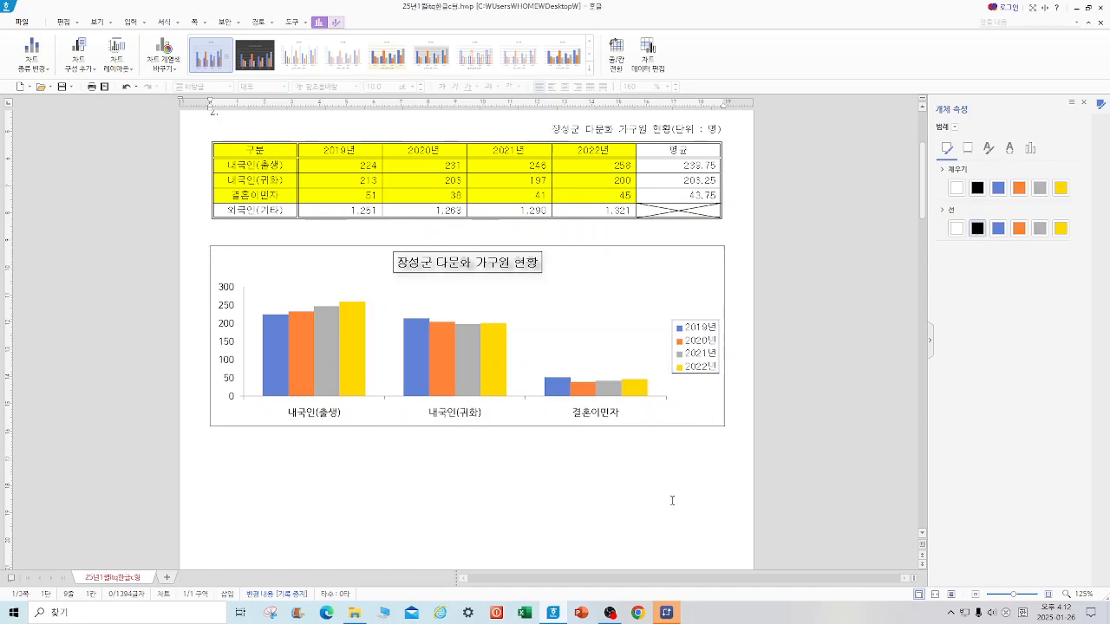
Set the category axis labels' Korean and English fonts to 굴림 and apply the settings
left_click(586, 416)
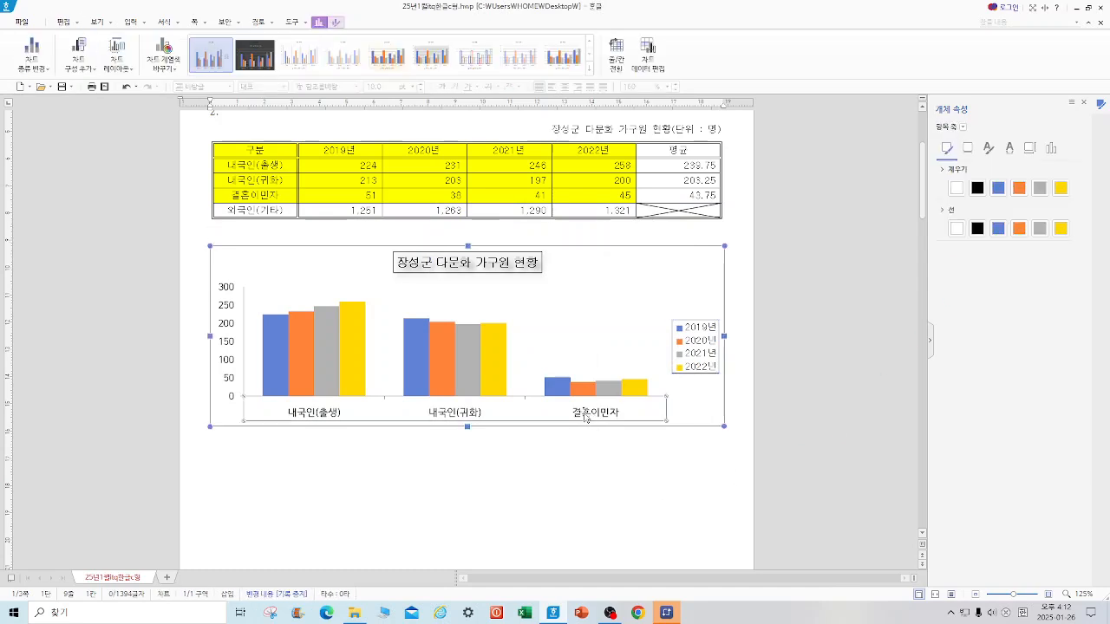
right_click(586, 416)
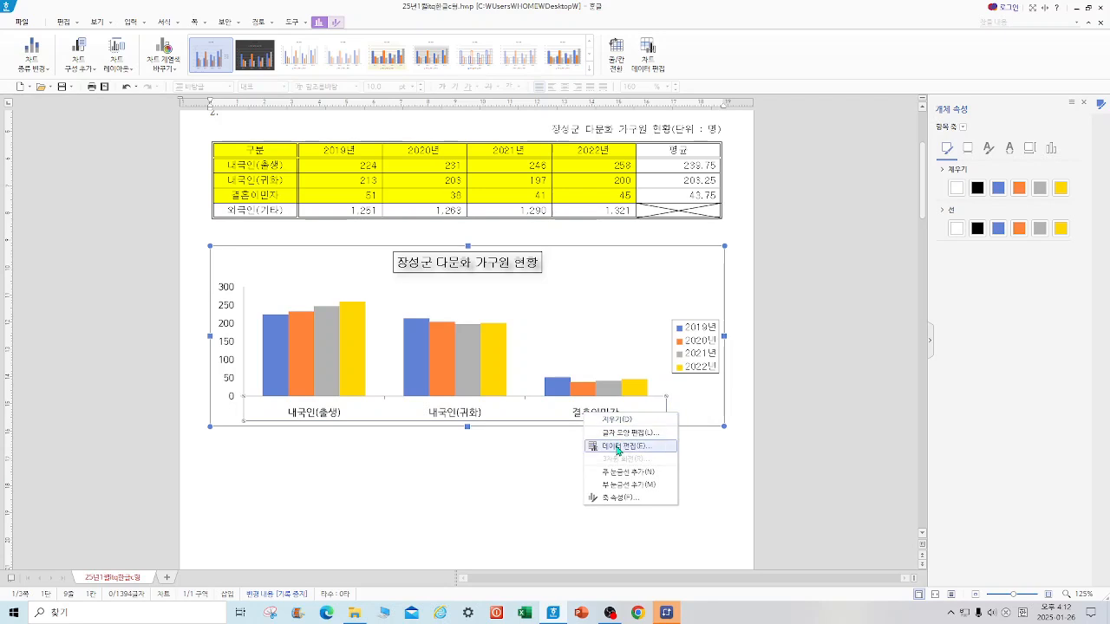
left_click(618, 432)
type("ㄱㅜㄹ")
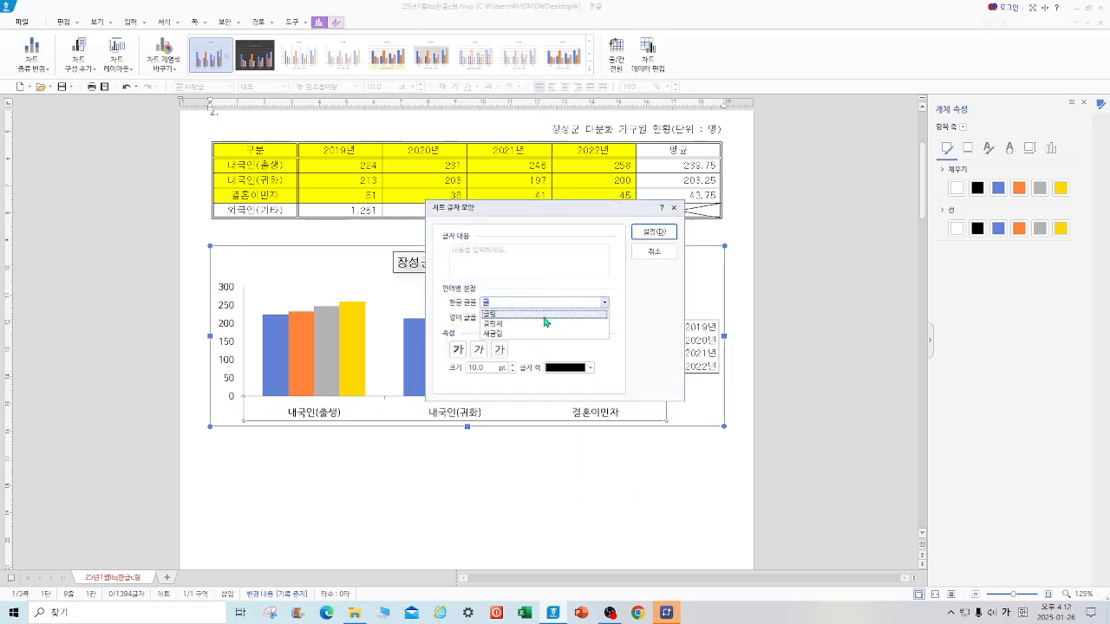
left_click(545, 315)
left_click(461, 317)
type("ㄱㅜㄹ")
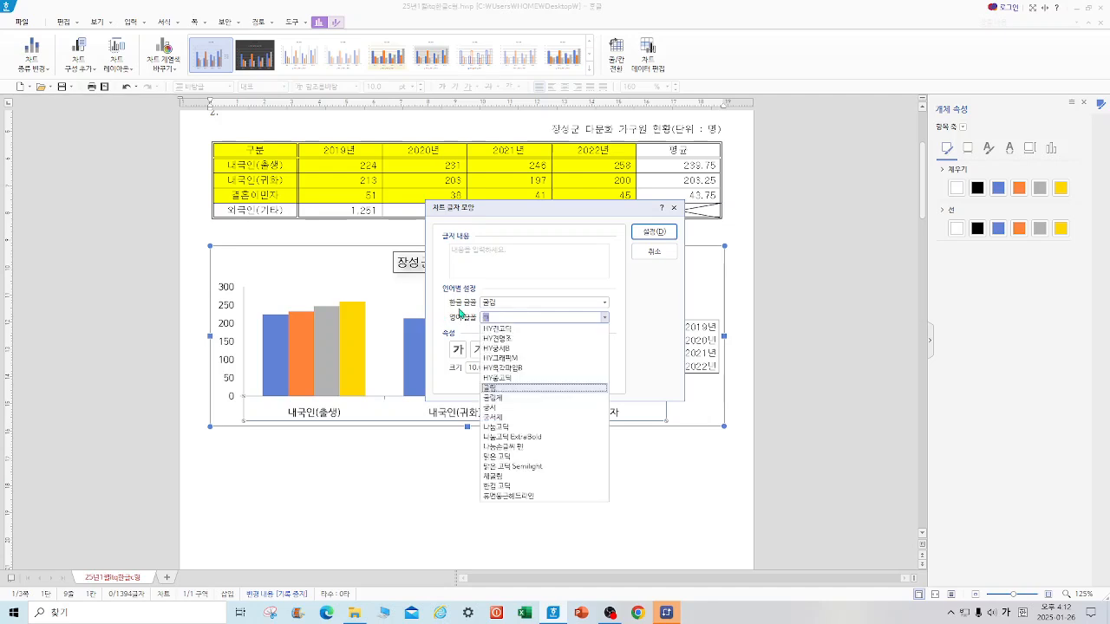
left_click(502, 328)
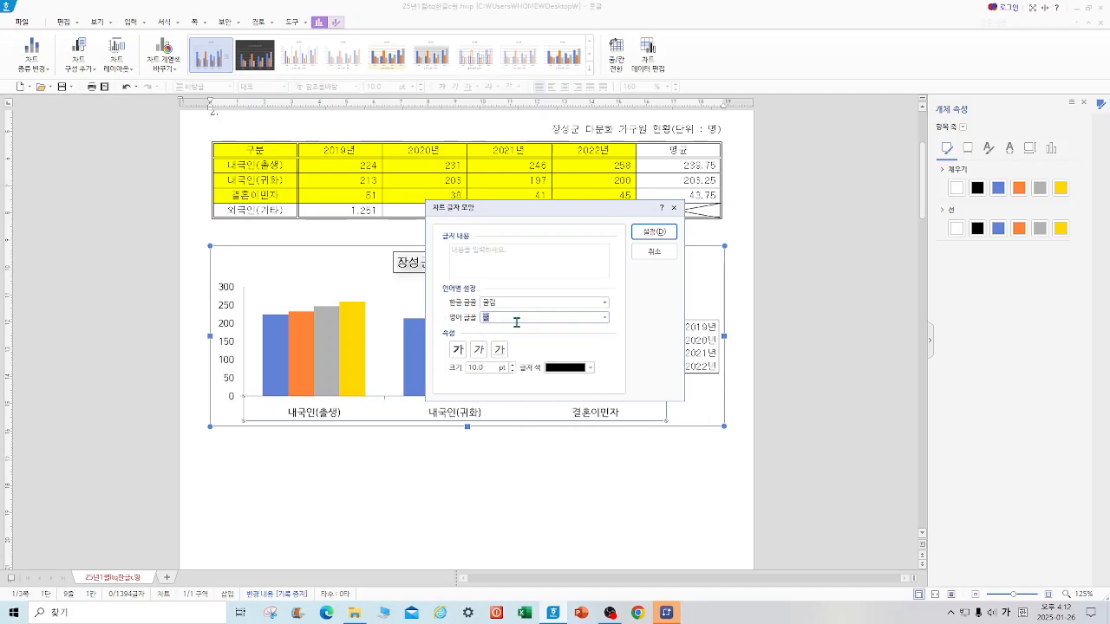
left_click(654, 232)
Set the value axis labels' Korean and English fonts to 굴림 and apply the settings
left_click(228, 345)
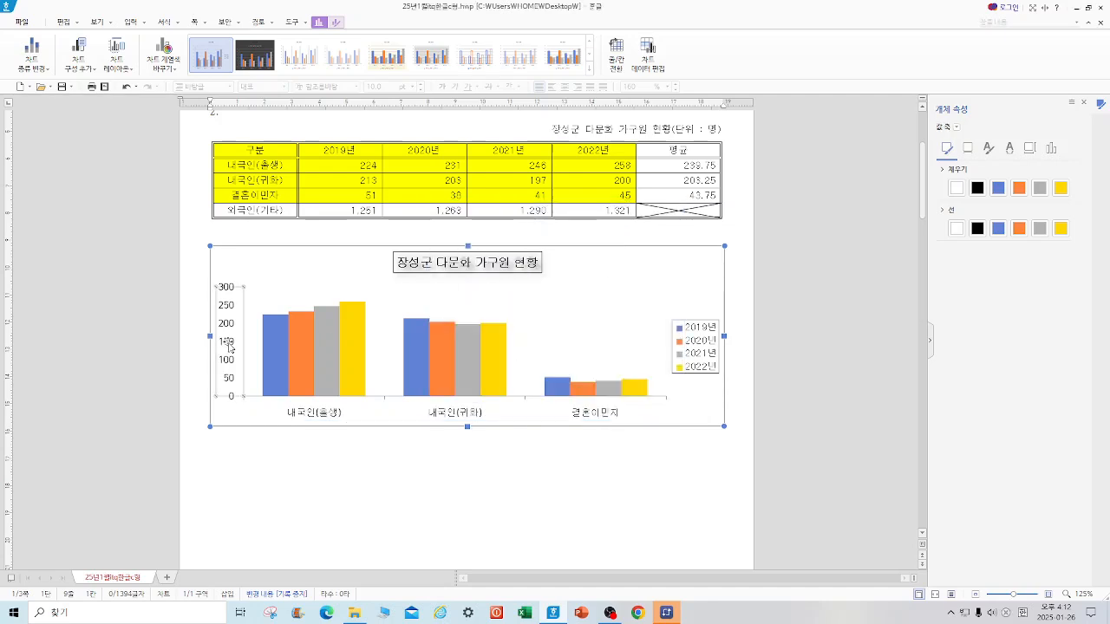
right_click(229, 347)
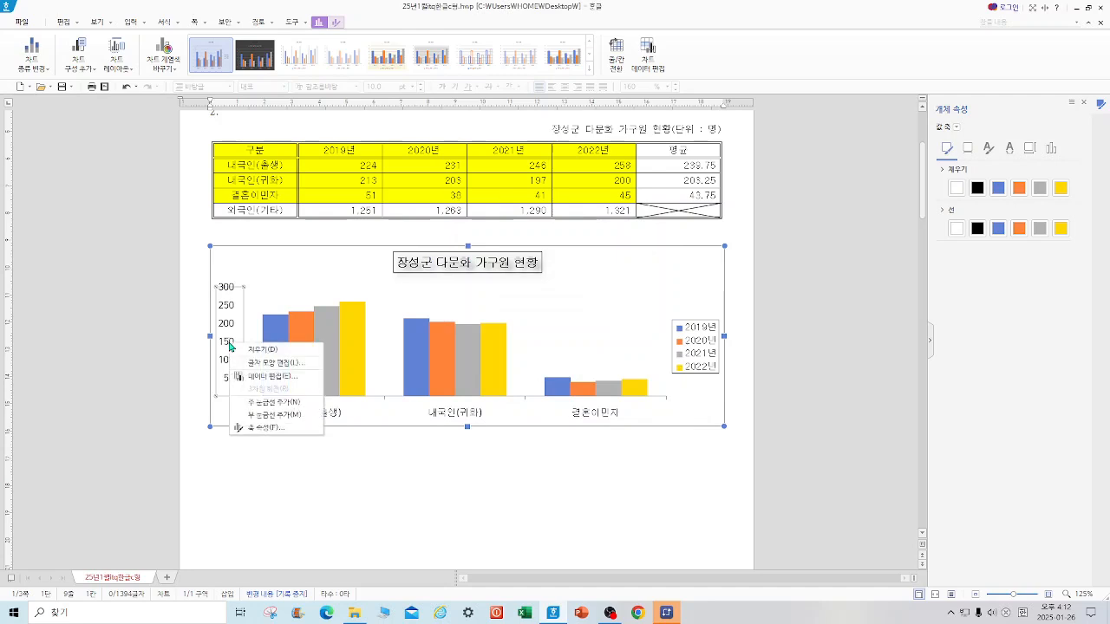
left_click(265, 362)
left_click(537, 302)
type("굴")
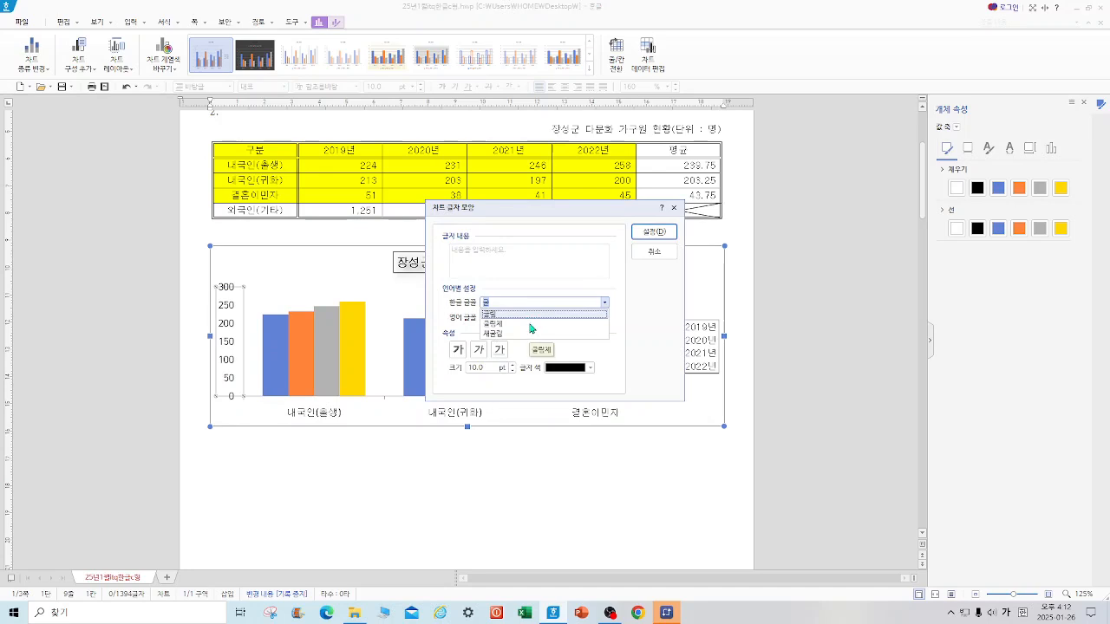
left_click(525, 314)
left_click(523, 315)
type("굴")
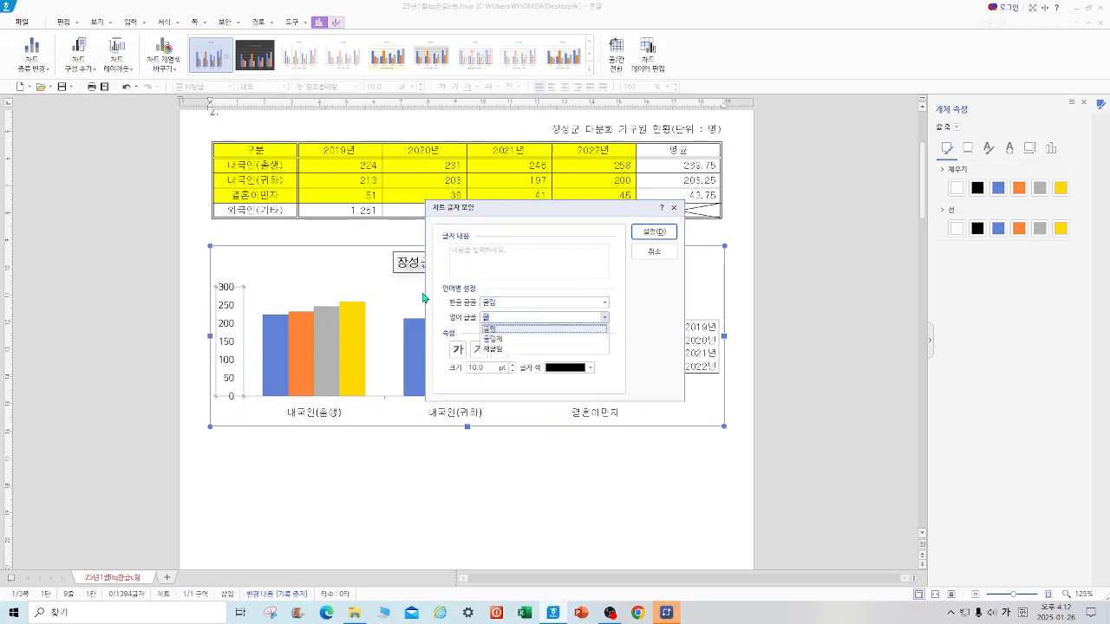
left_click(505, 328)
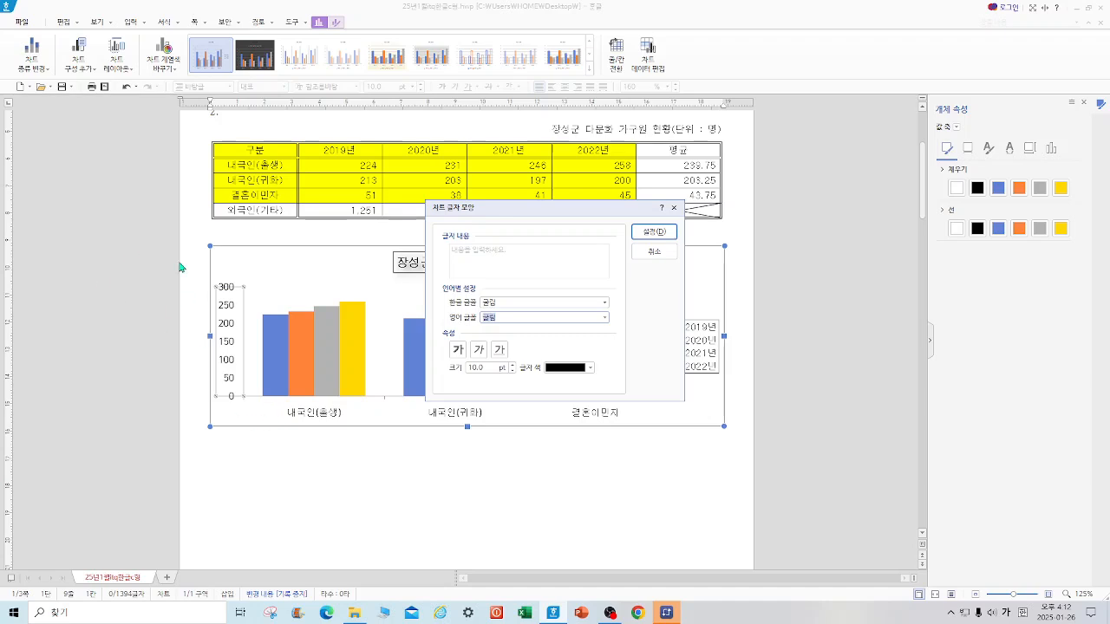
left_click(654, 231)
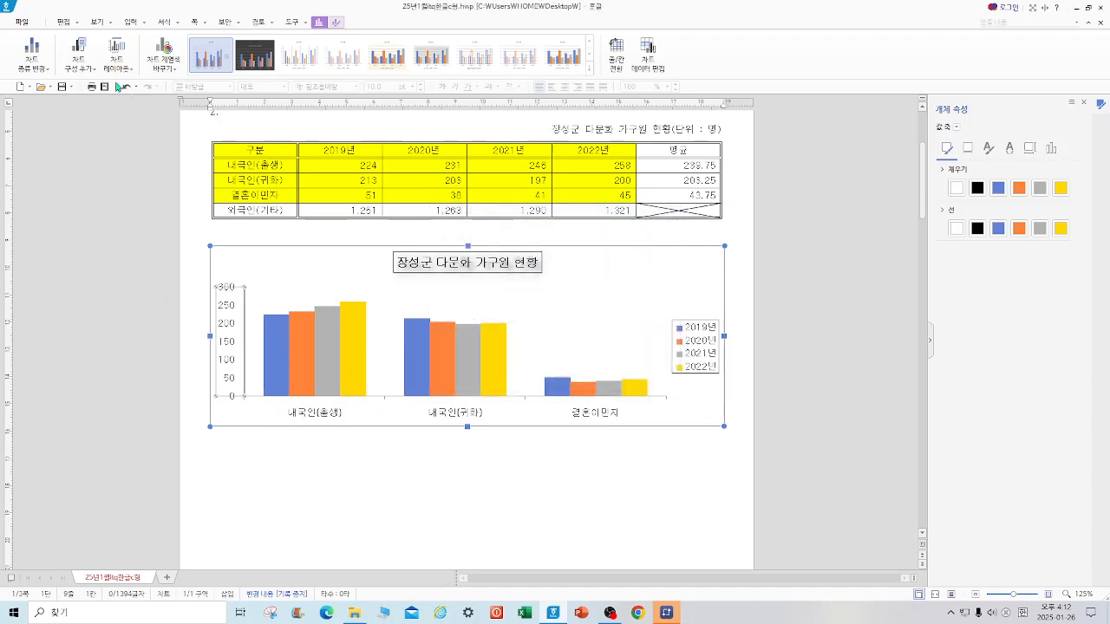
Add a value axis title to the chart and replace its text with (단위 : 명)
left_click(92, 71)
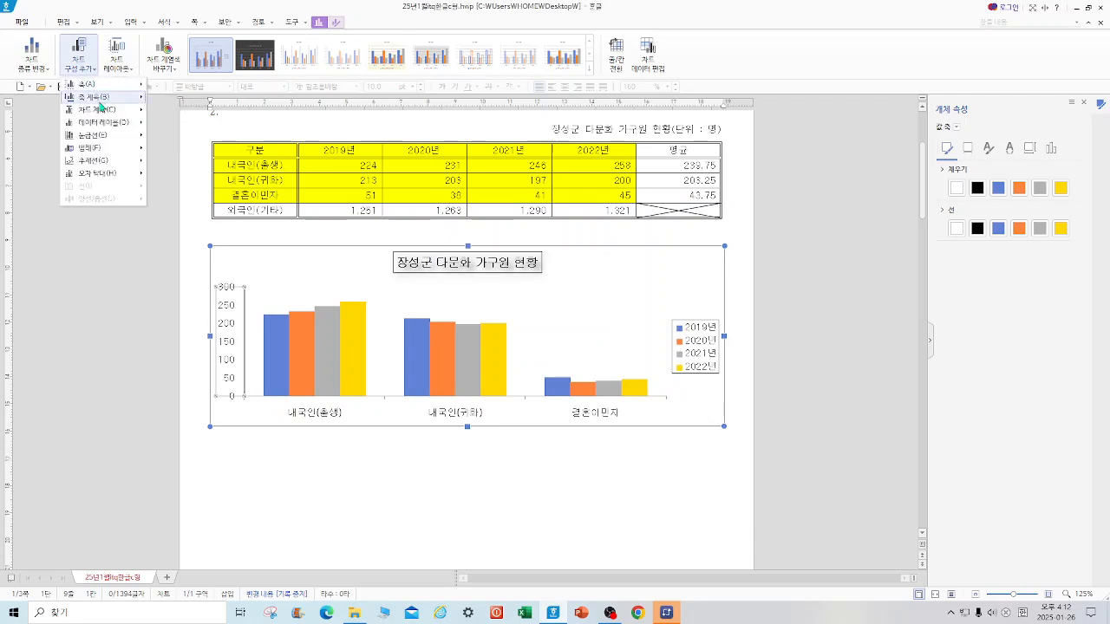
left_click(182, 111)
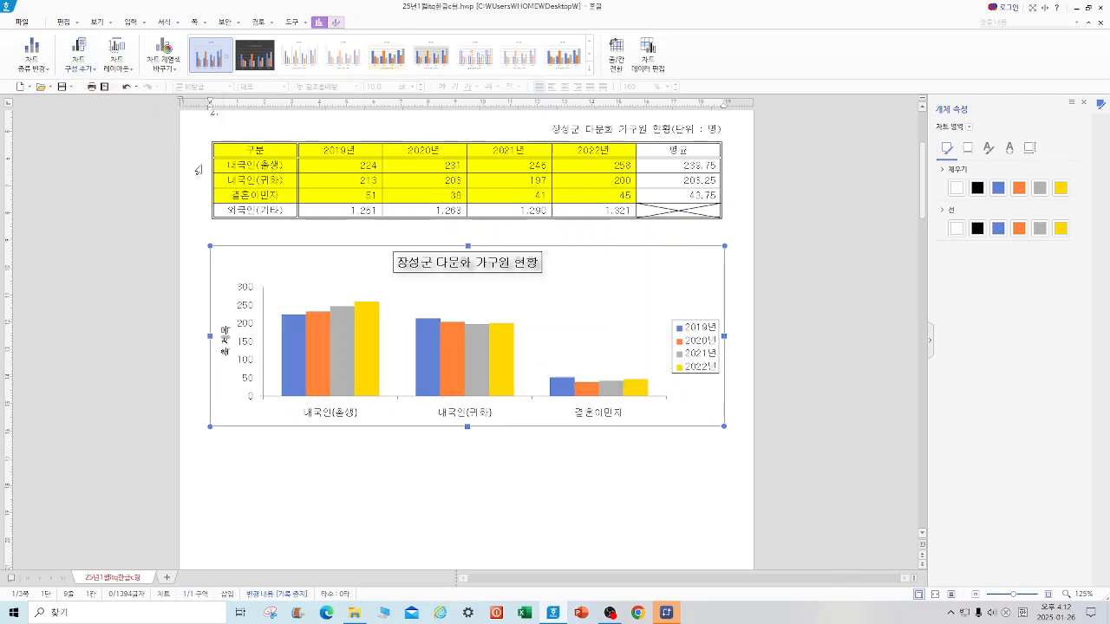
left_click(223, 343)
right_click(223, 345)
left_click(278, 363)
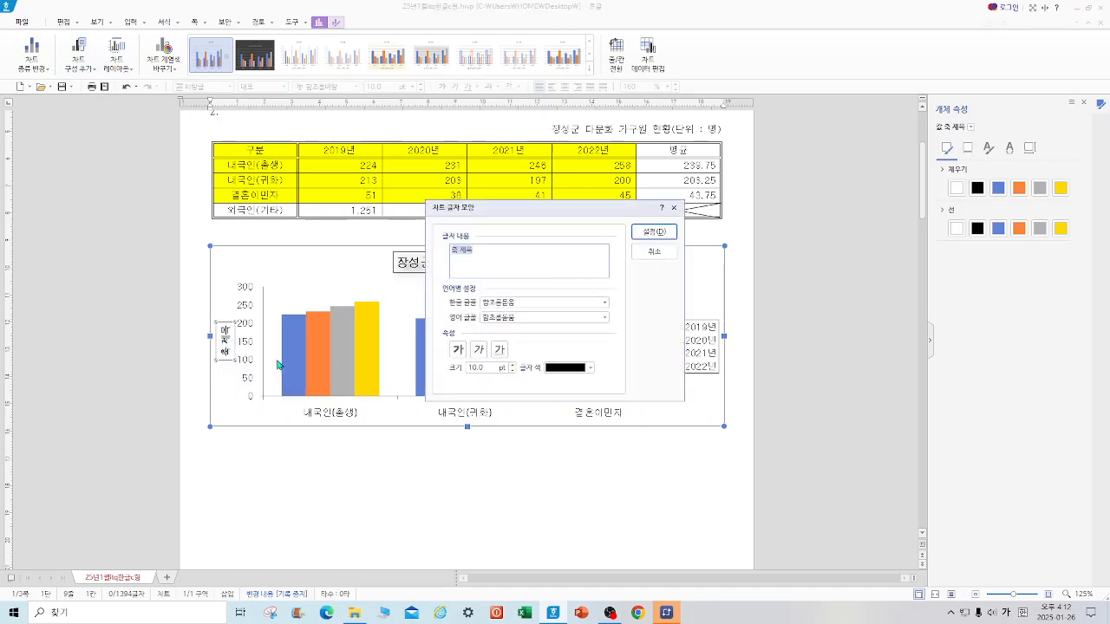
type("(단위 : 명)")
Set the value axis title's Korean and English fonts to 굴림 and apply the settings
left_click(522, 303)
type("굴")
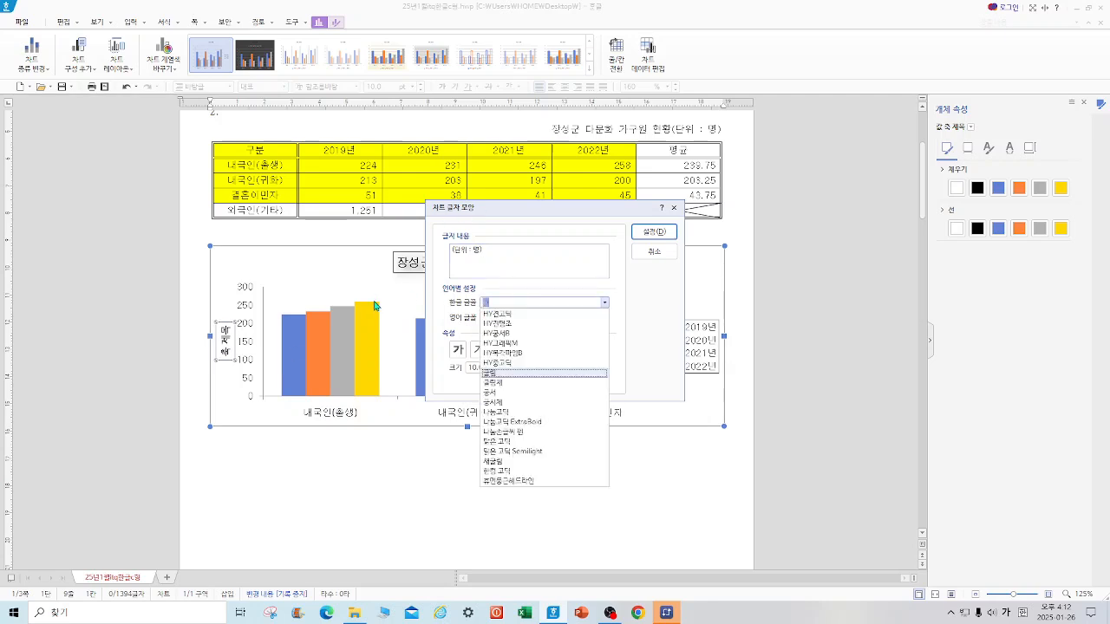
left_click(502, 314)
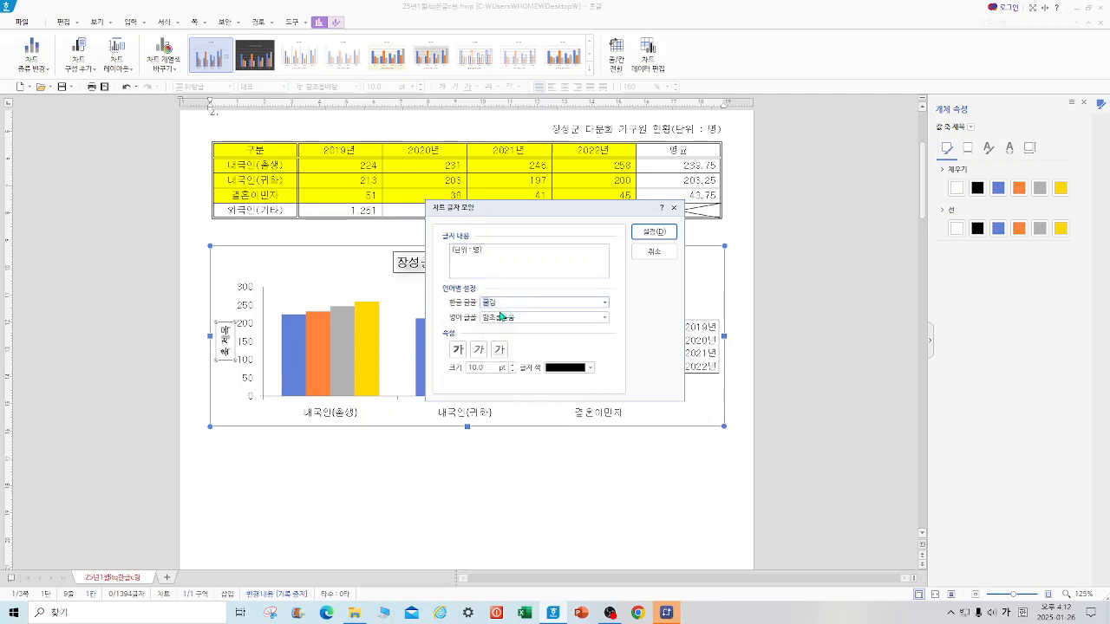
left_click(518, 318)
type("굴")
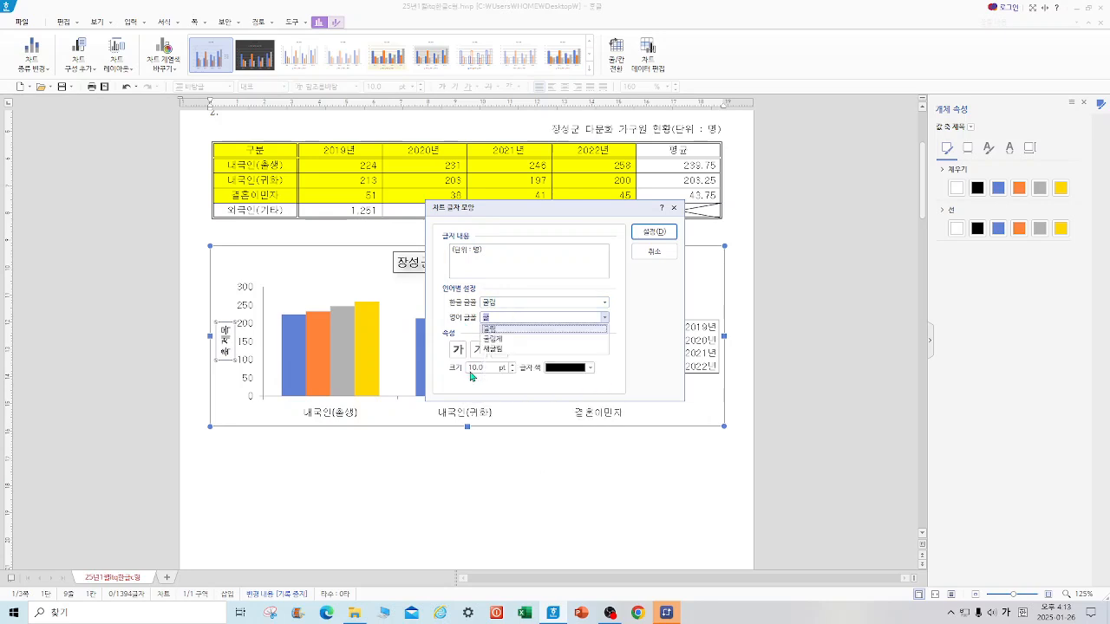
left_click(507, 329)
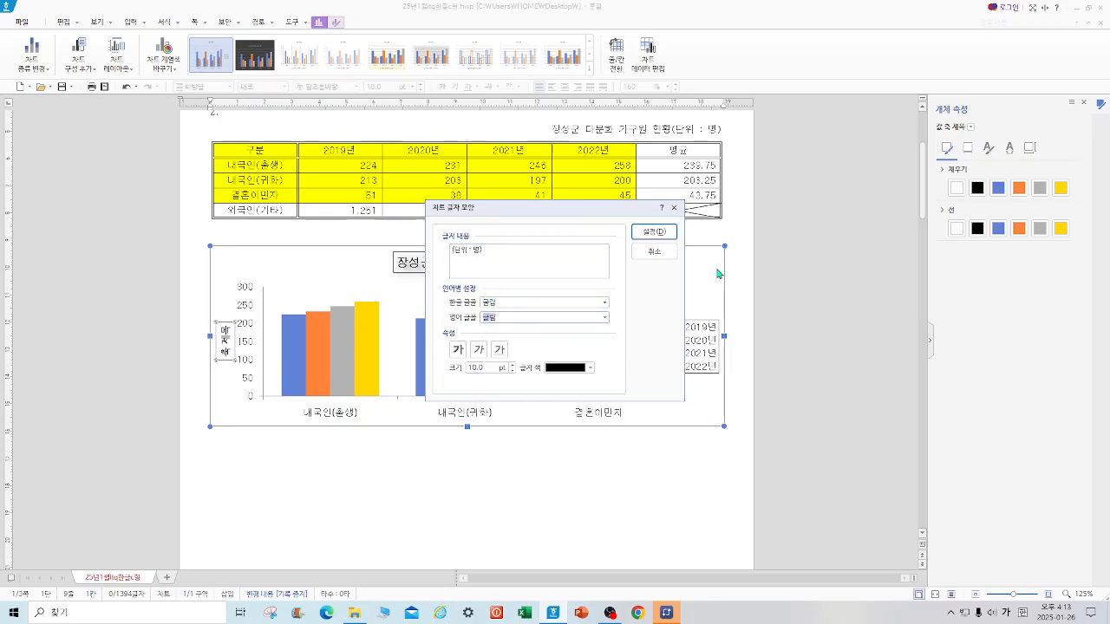
left_click(659, 231)
Change the value axis title's text direction to 가로 and deselect the chart
left_click(1031, 150)
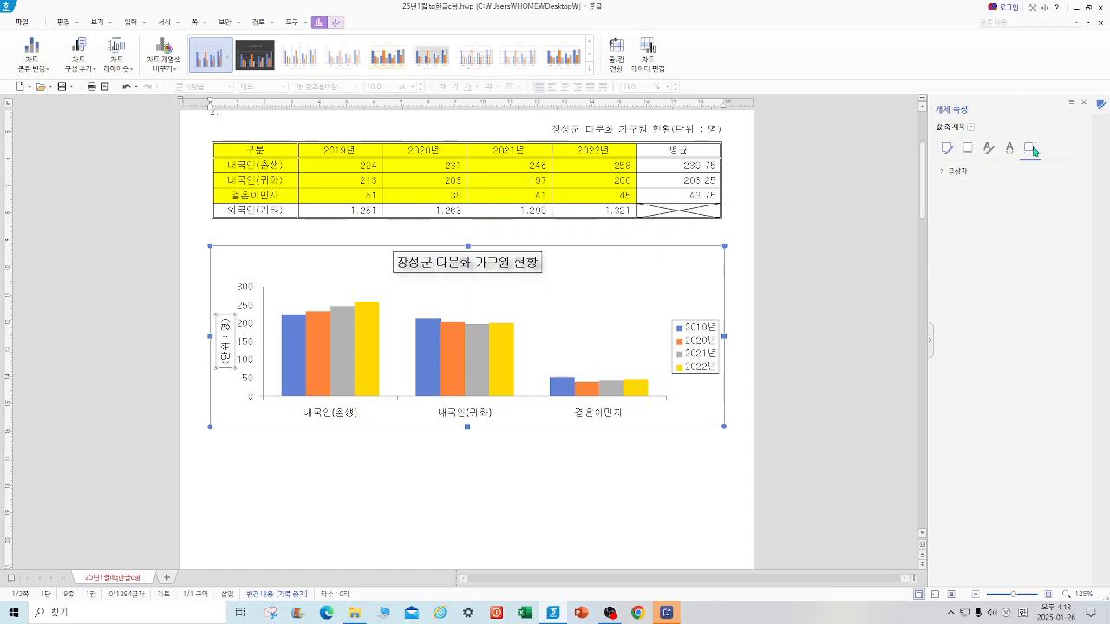
left_click(959, 173)
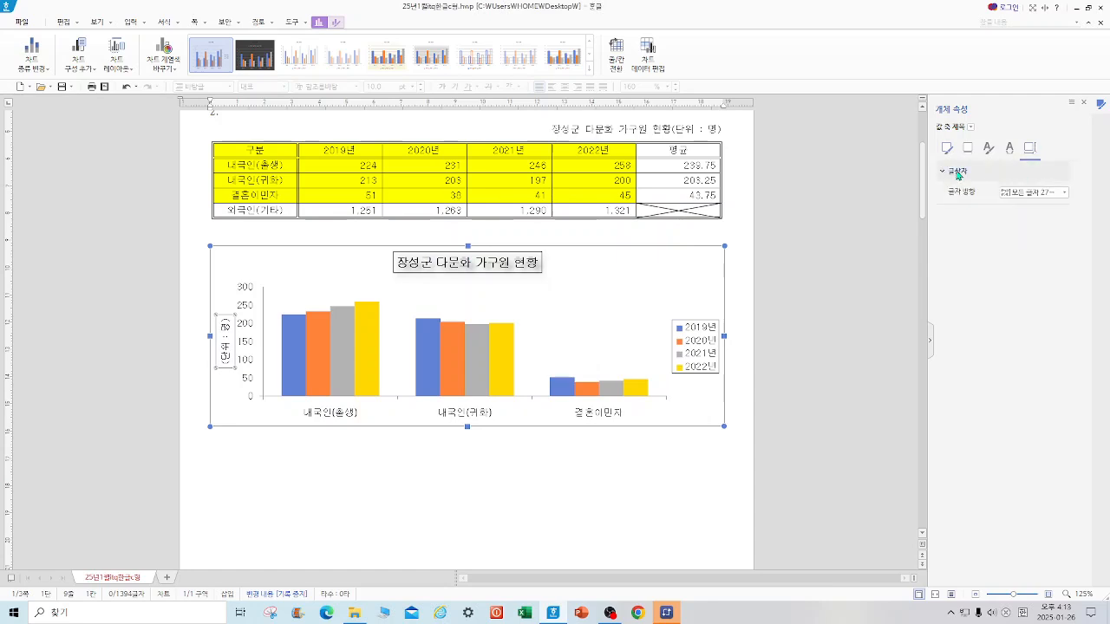
left_click(1064, 191)
left_click(1040, 205)
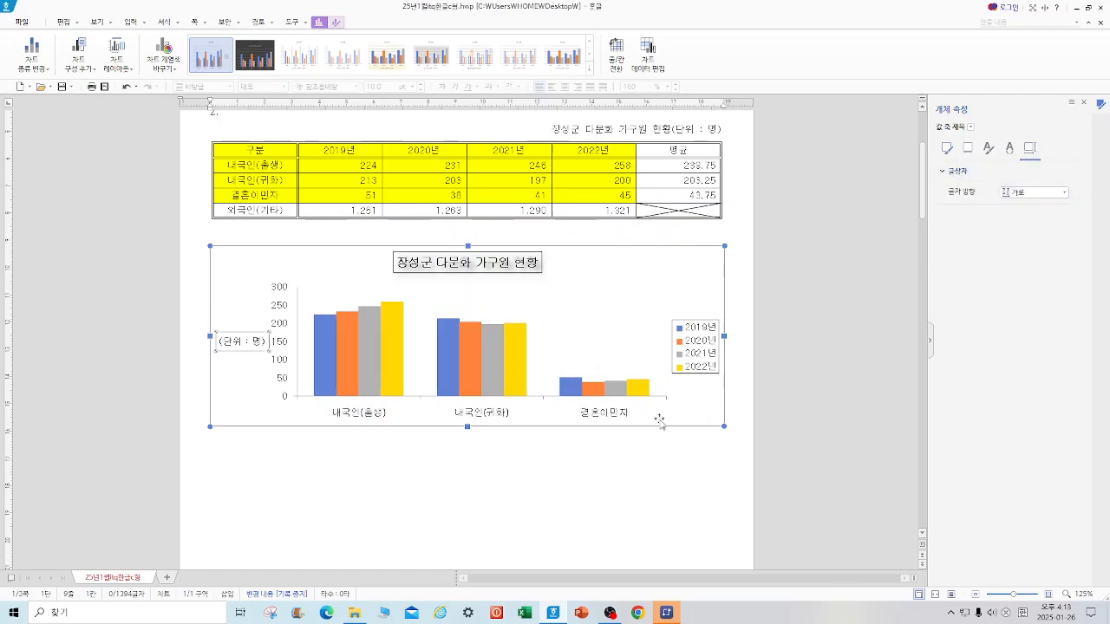
left_click(513, 482)
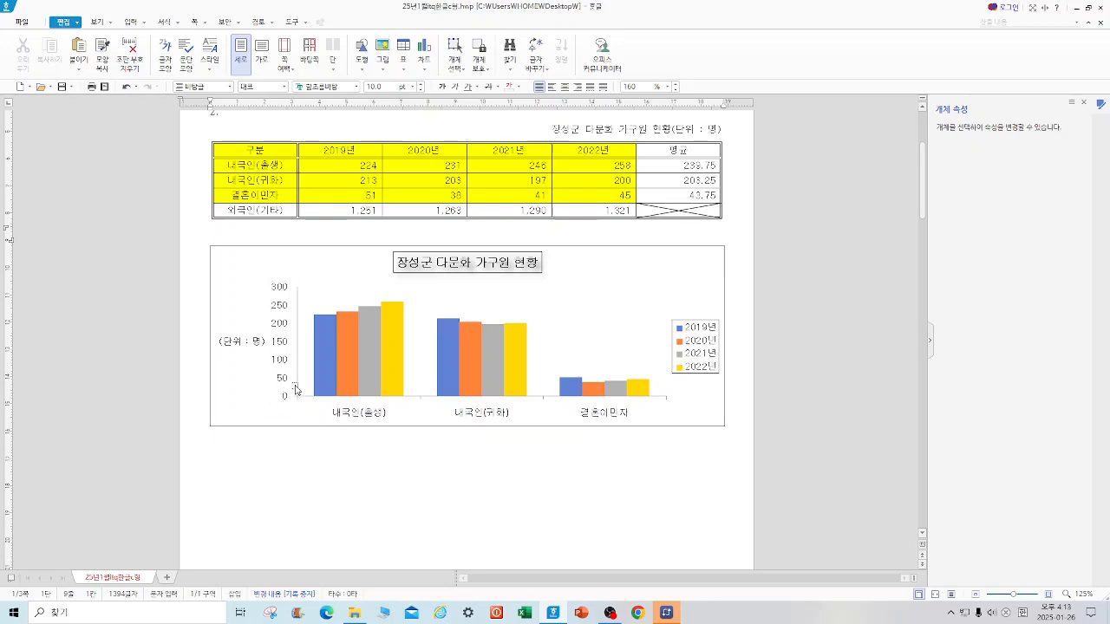
Set the value axis's major unit to 100 and deselect the chart
left_click(285, 349)
left_click(284, 345)
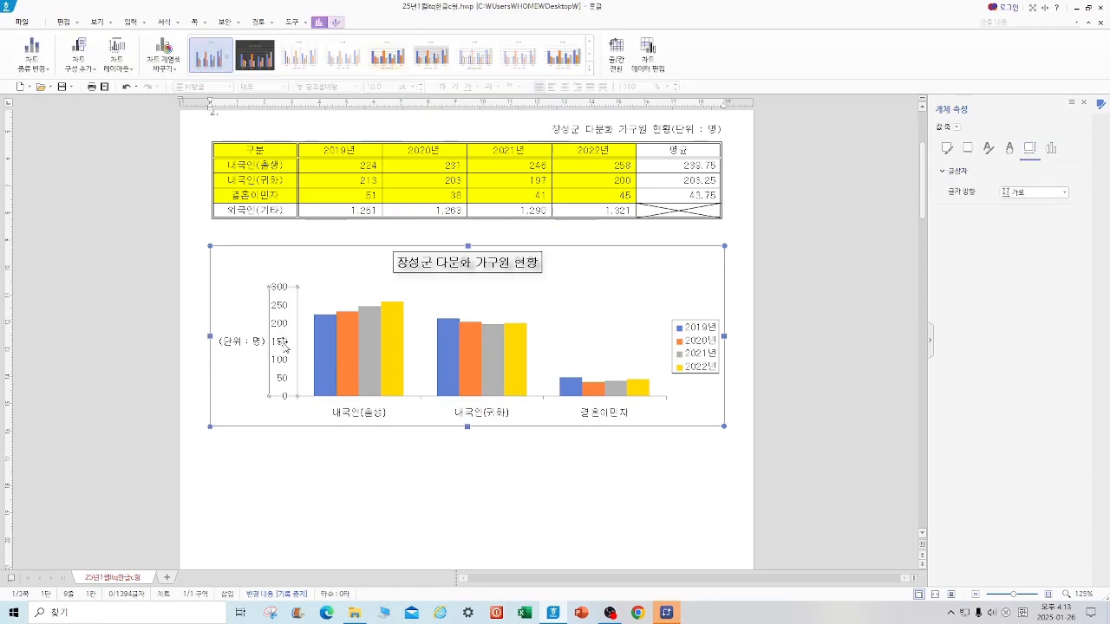
left_click(1050, 149)
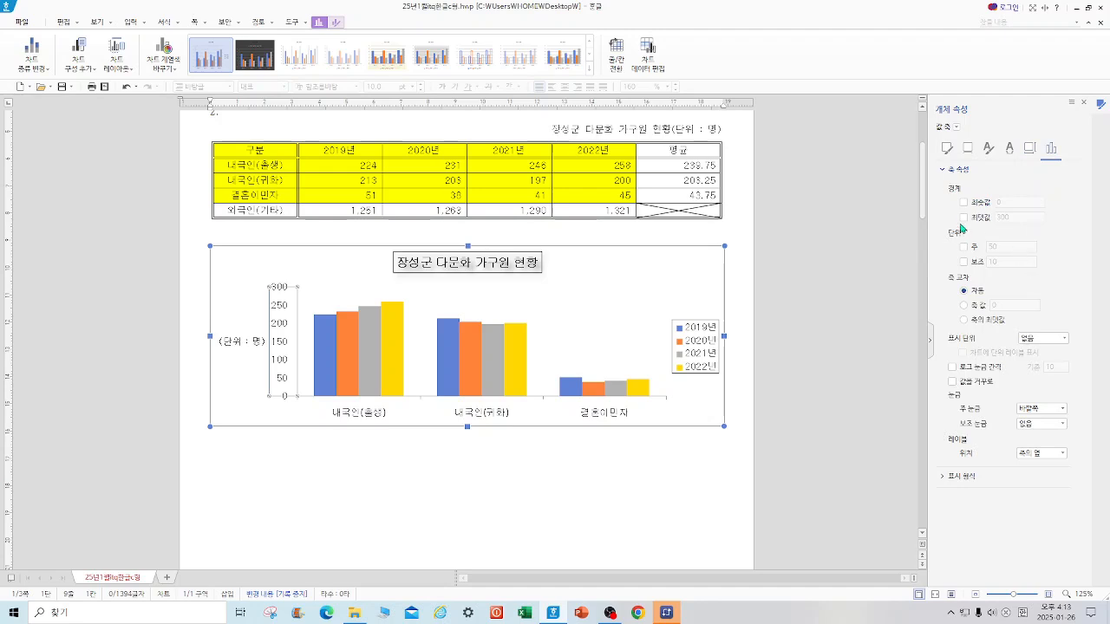
left_click(963, 247)
left_click(1007, 246)
type("100")
left_click(456, 483)
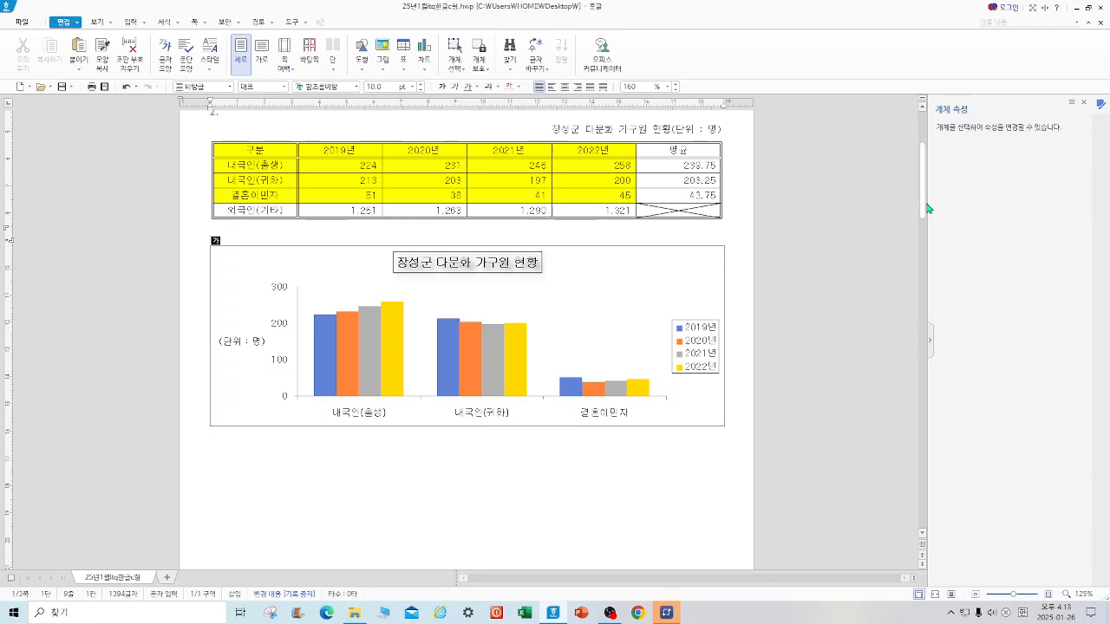
left_click_drag(924, 204, 939, 301)
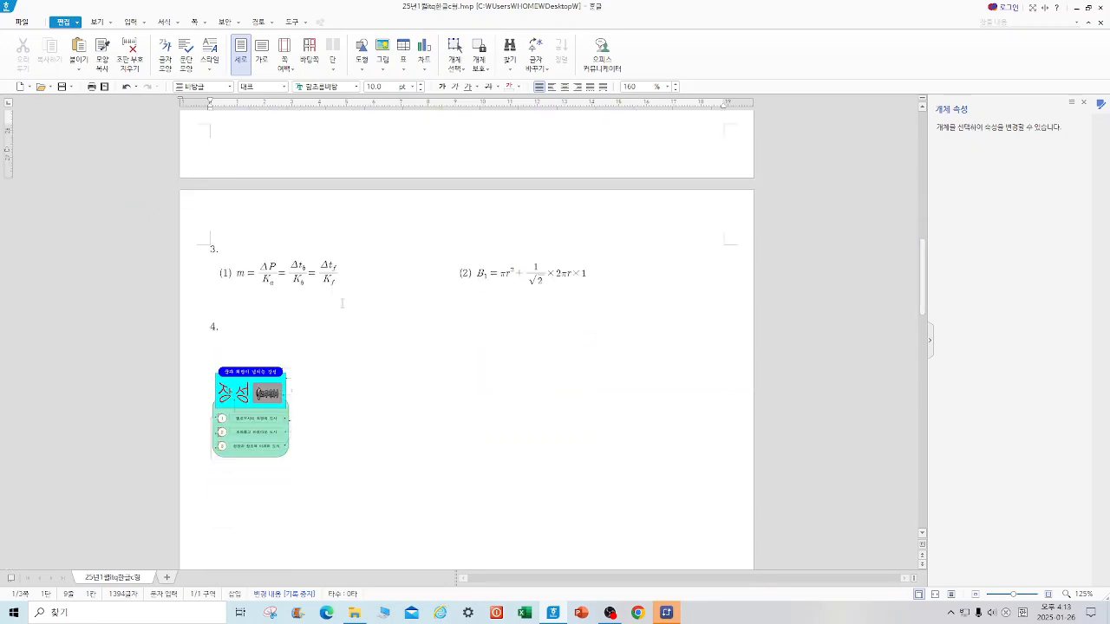
left_click(141, 24)
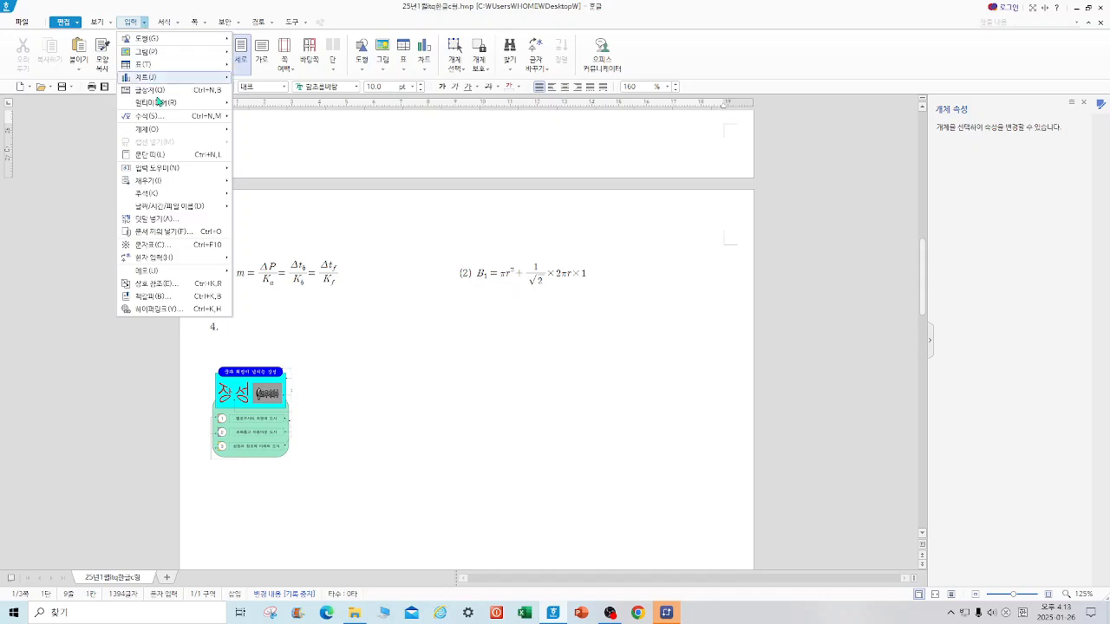
mouse_move(165, 120)
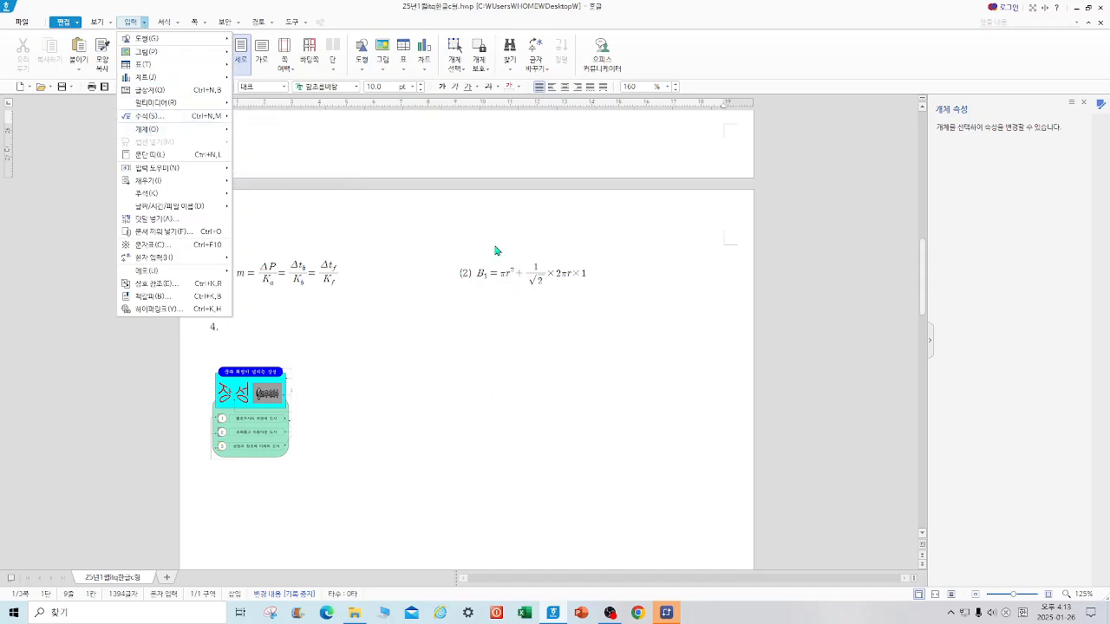
left_click(586, 374)
scroll(587, 373, "up", 8)
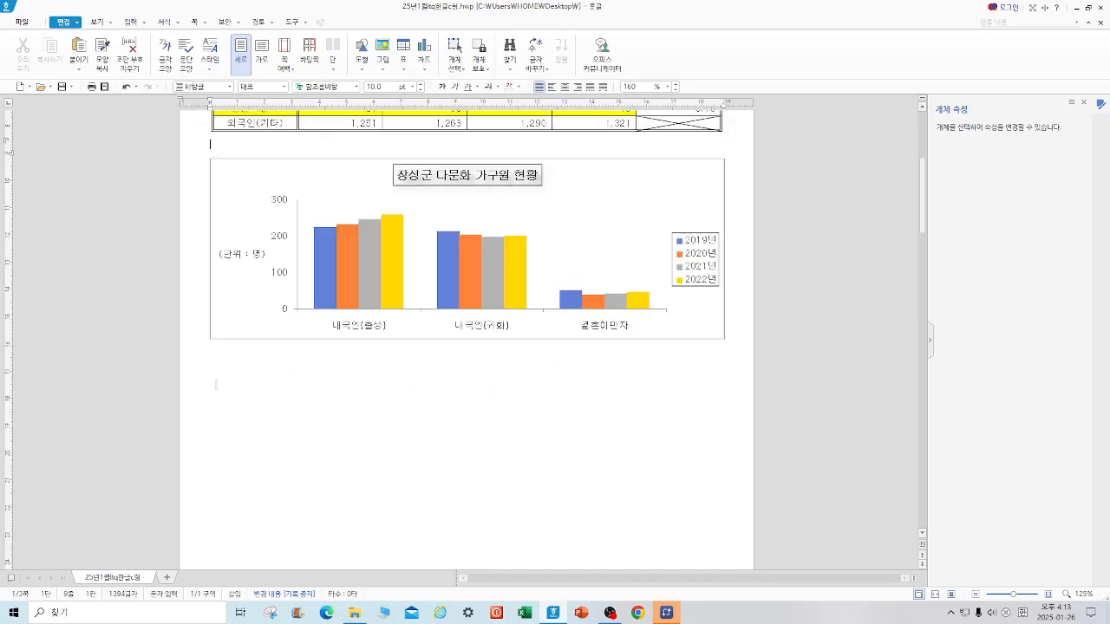
Draw a rectangle about 72 × 41 mm beside the sample picture under question 4
scroll(904, 245, "down", 10)
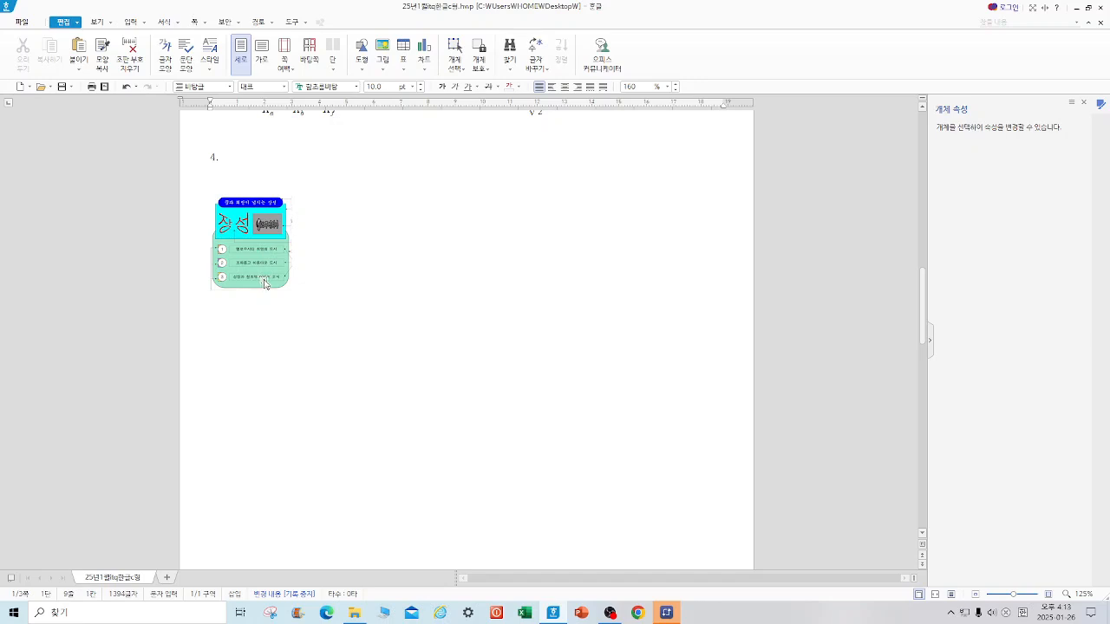
left_click(361, 71)
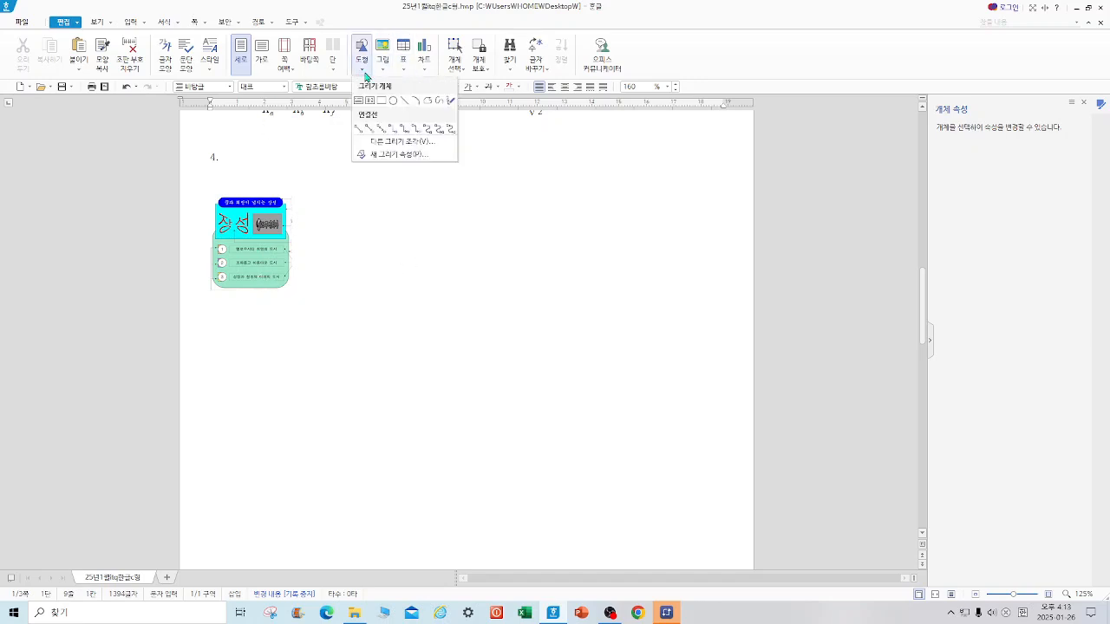
left_click(382, 101)
left_click_drag(337, 283, 535, 394)
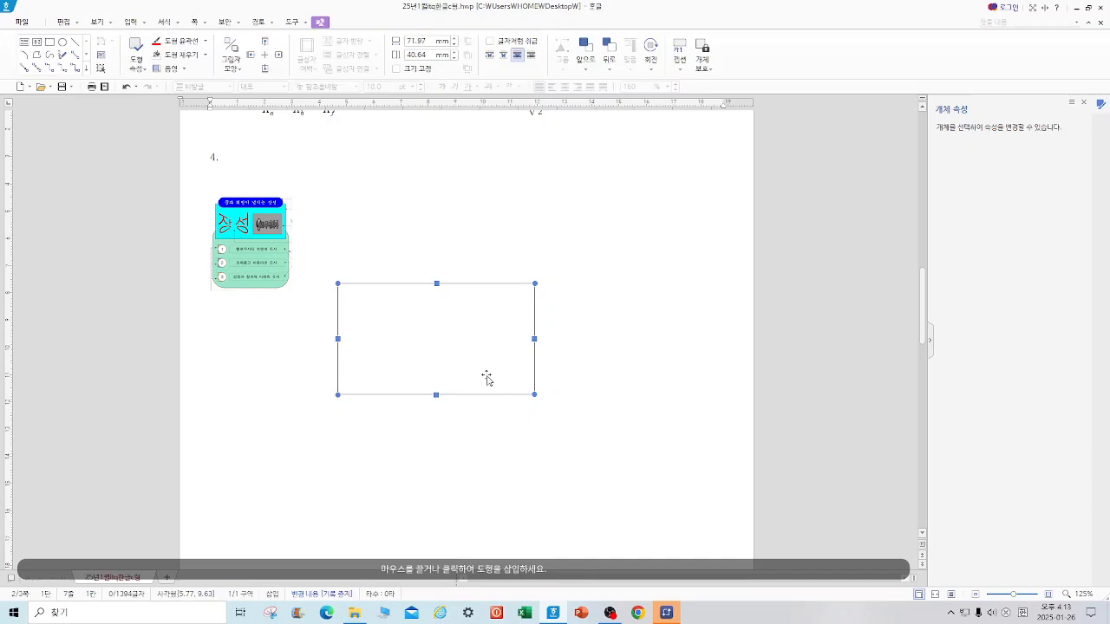
Set the new rectangle's width to 130 mm and its height to 105 mm
double_click(429, 341)
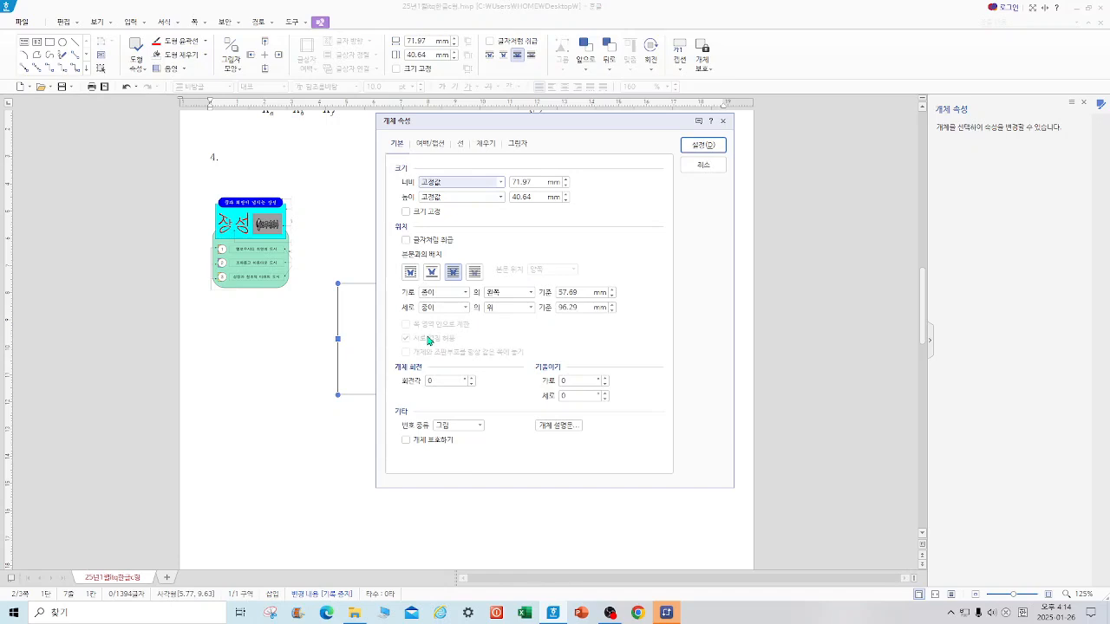
type("130")
double_click(537, 199)
type("105")
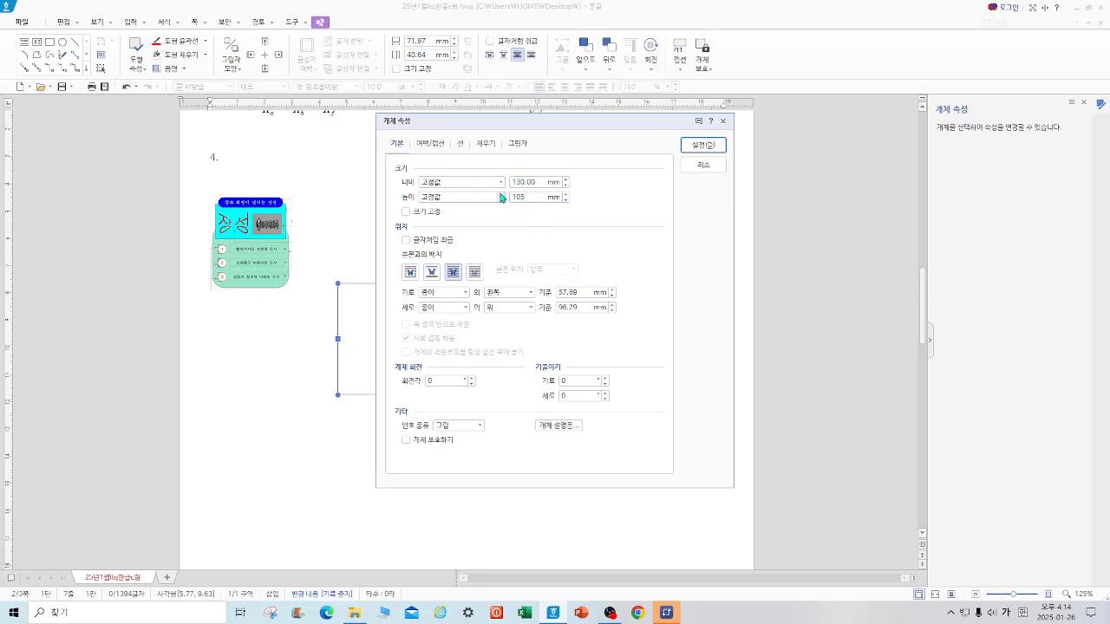
Give the rectangle 둥근 모양 corners and a light yellow fill, and reposition it to the right of the sample picture
left_click(466, 146)
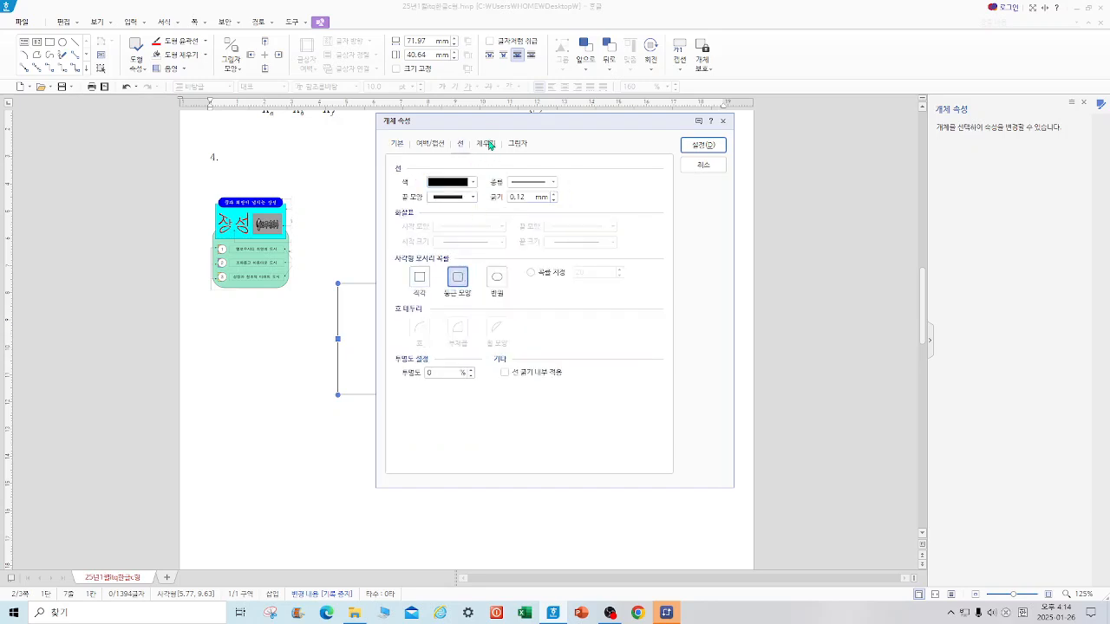
left_click(490, 146)
left_click(473, 208)
left_click(529, 273)
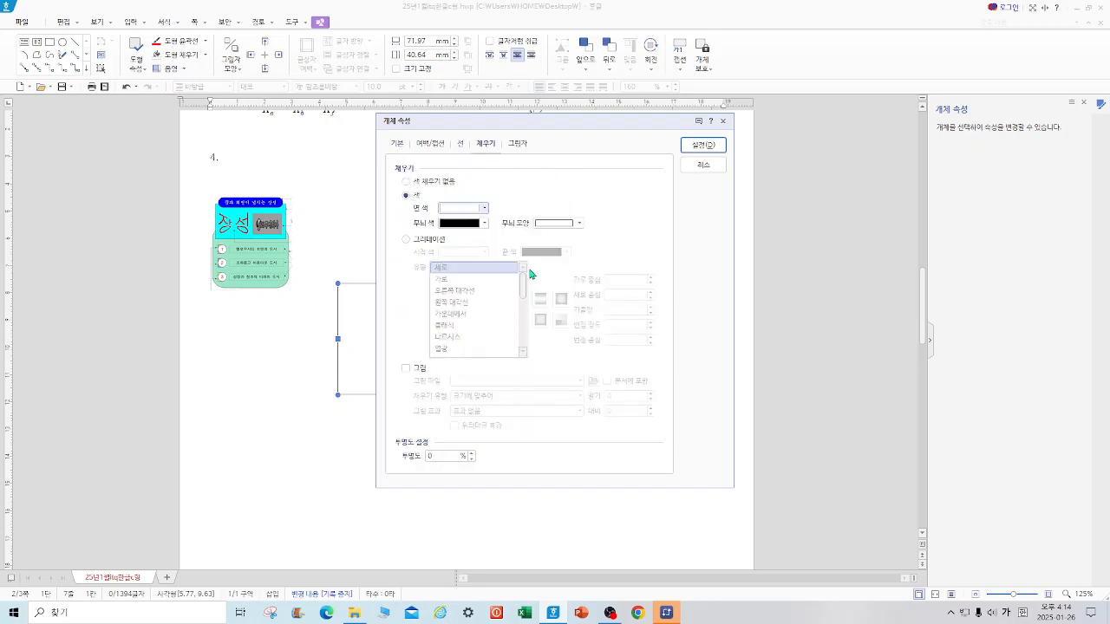
left_click(702, 146)
left_click_drag(469, 388, 455, 356)
left_click(513, 196)
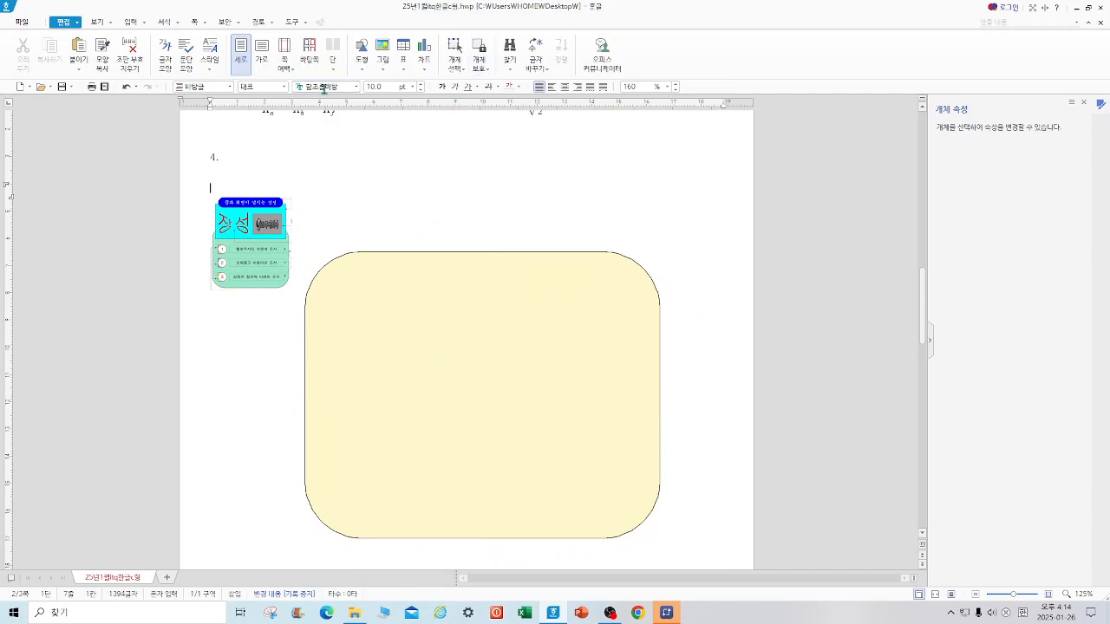
Draw a second rectangle about 106 × 47 mm overlapping the upper part of the yellow shape
left_click(363, 71)
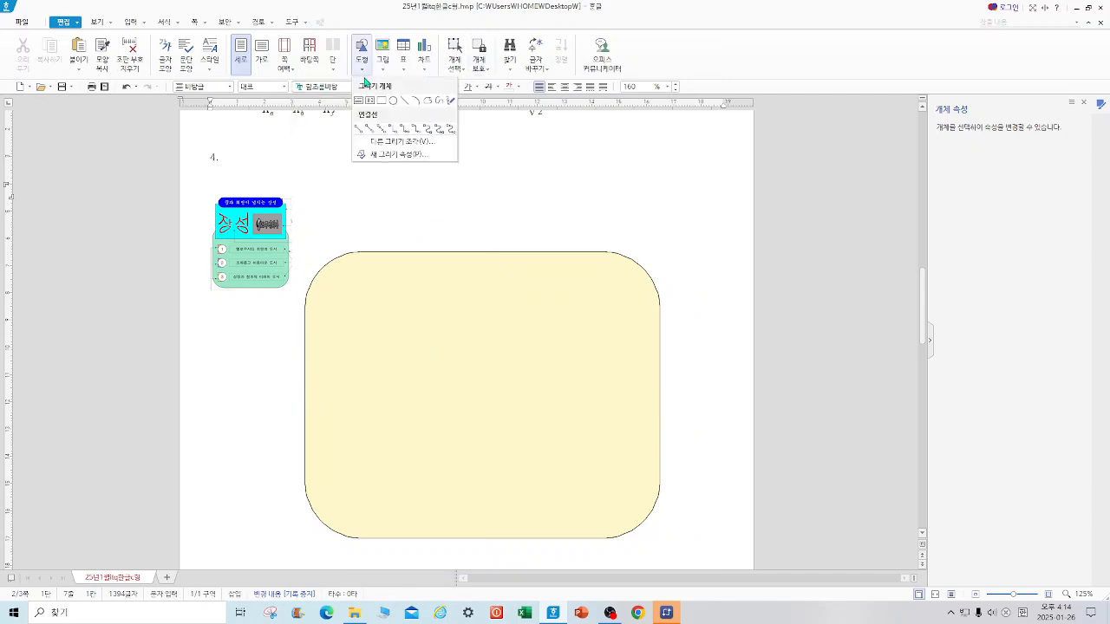
left_click(385, 100)
mouse_move(336, 188)
left_mouse_down()
mouse_move(341, 242)
mouse_move(582, 319)
mouse_move(626, 318)
left_mouse_up()
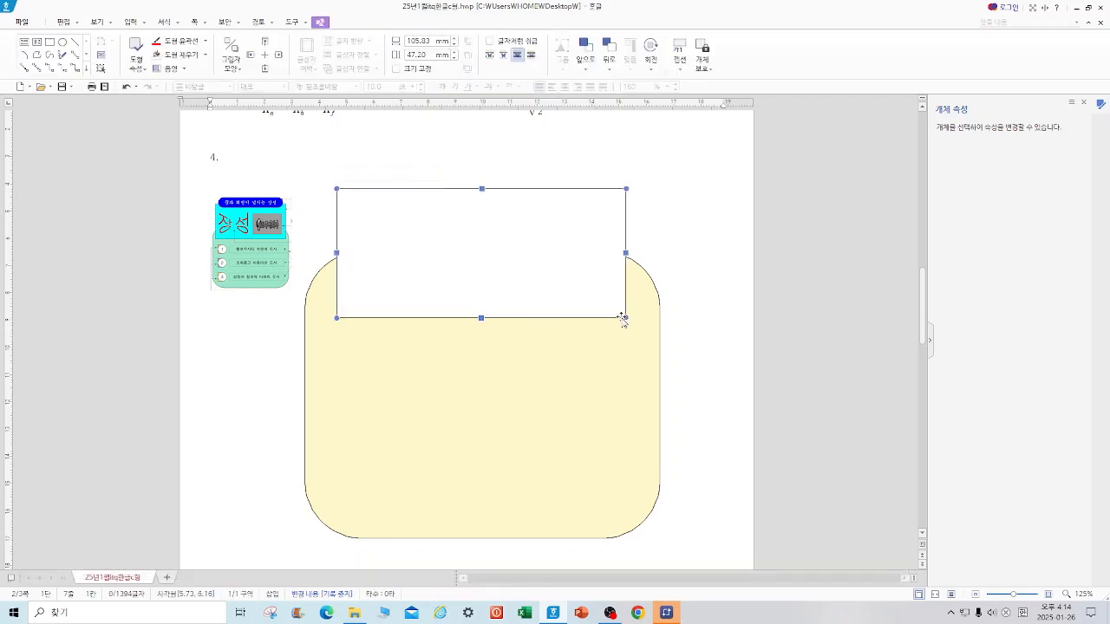
Set the second rectangle's size to 120 × 60 mm and turn on 크기 고정
double_click(612, 312)
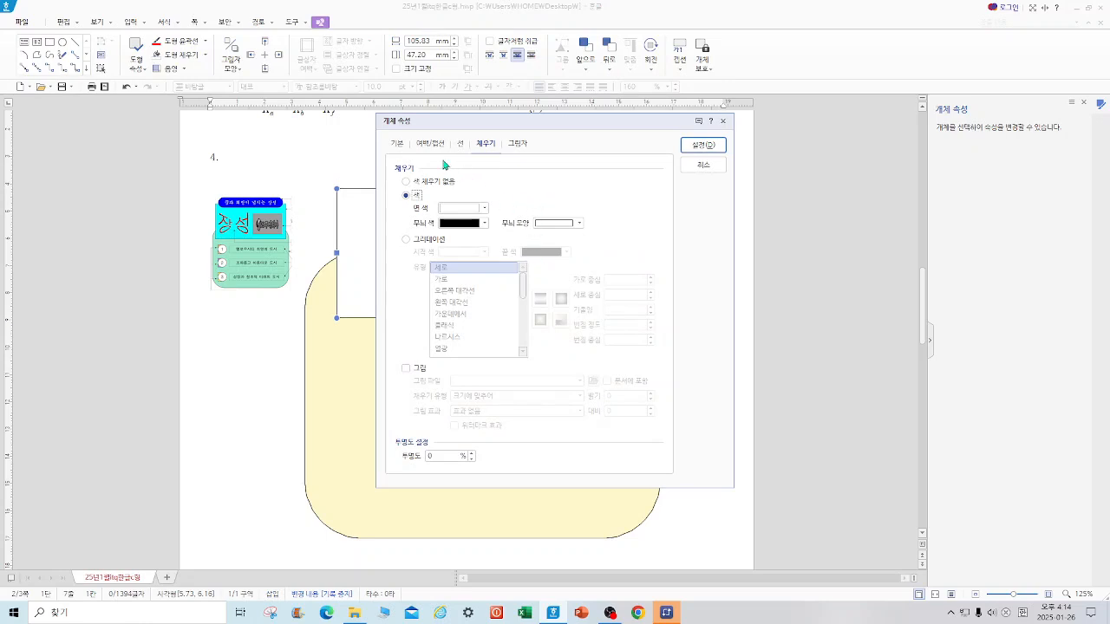
left_click(396, 144)
left_click_drag(535, 182, 499, 189)
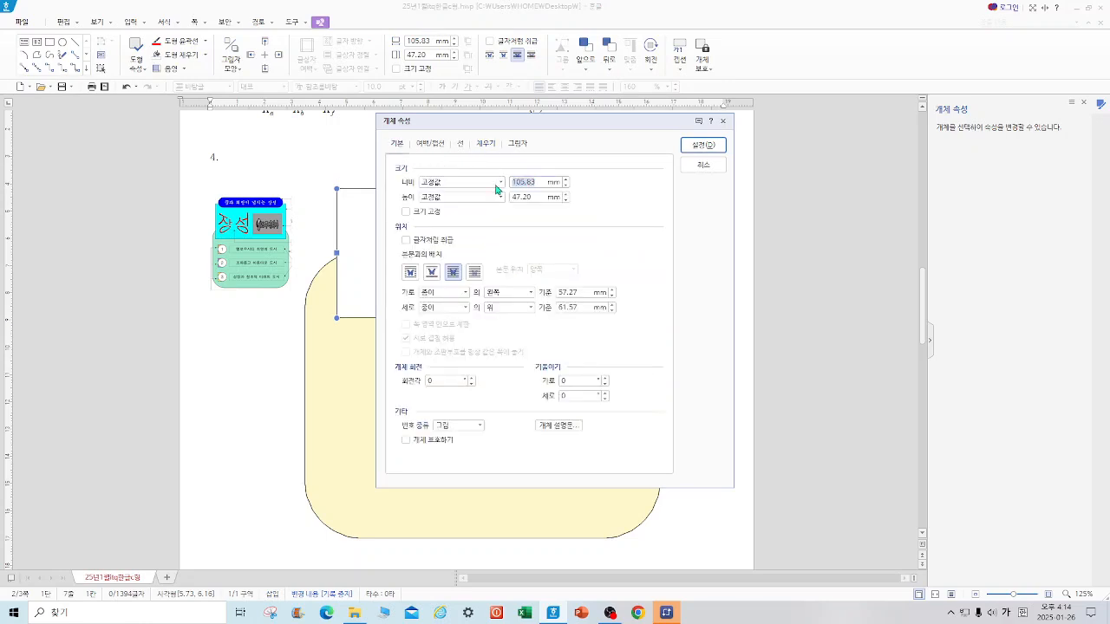
type("120")
key("Tab")
left_click(433, 213)
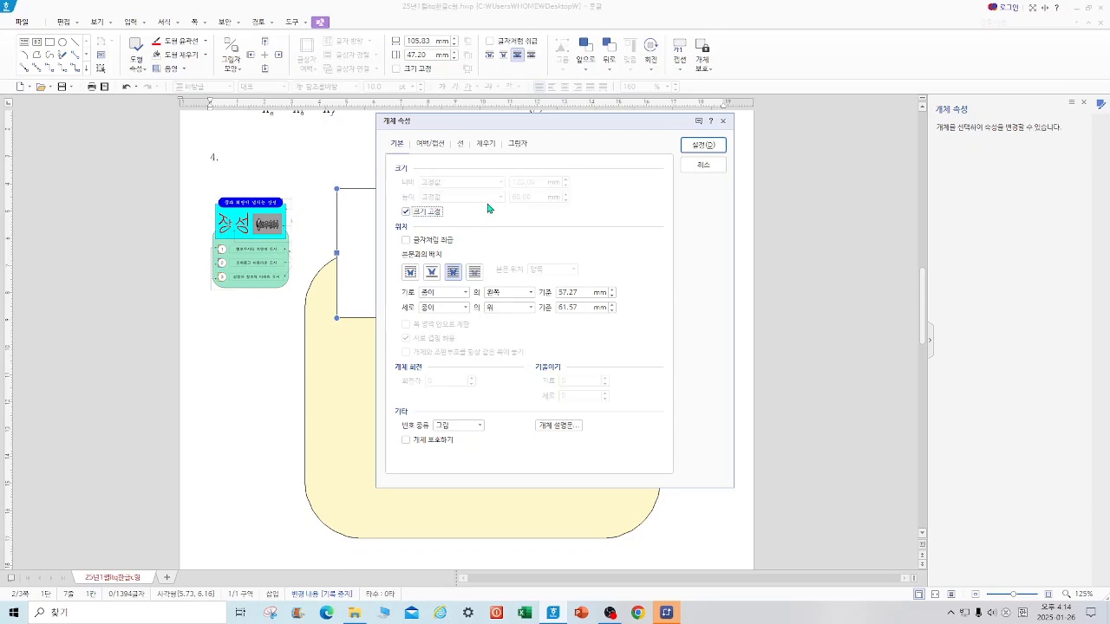
Fill the second rectangle with light green and centre it horizontally over the upper part of the yellow shape
left_click(486, 144)
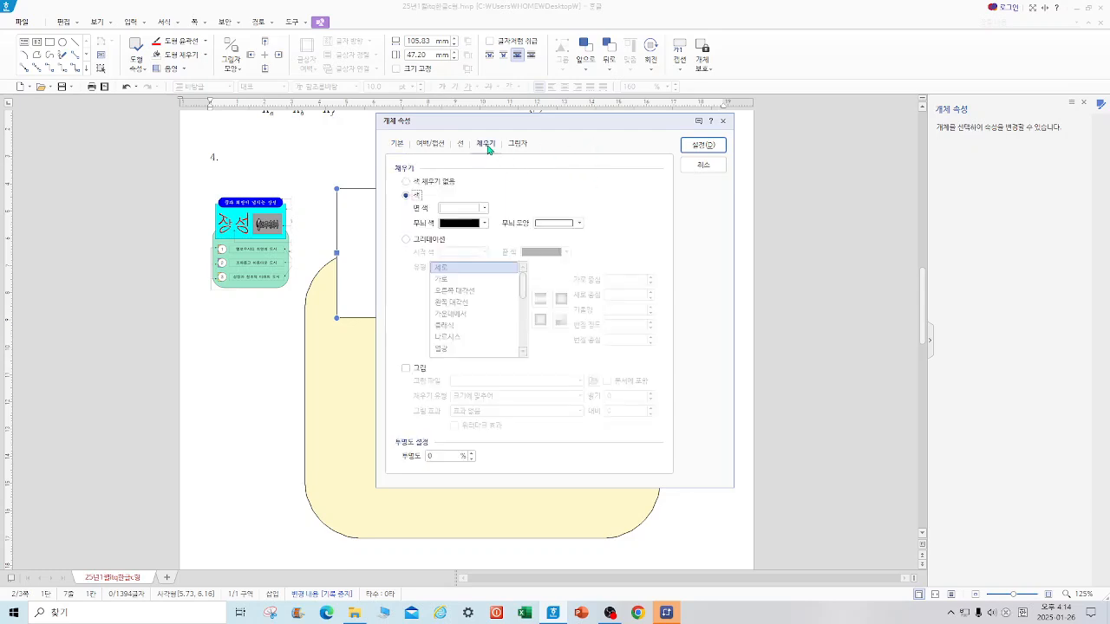
left_click(461, 208)
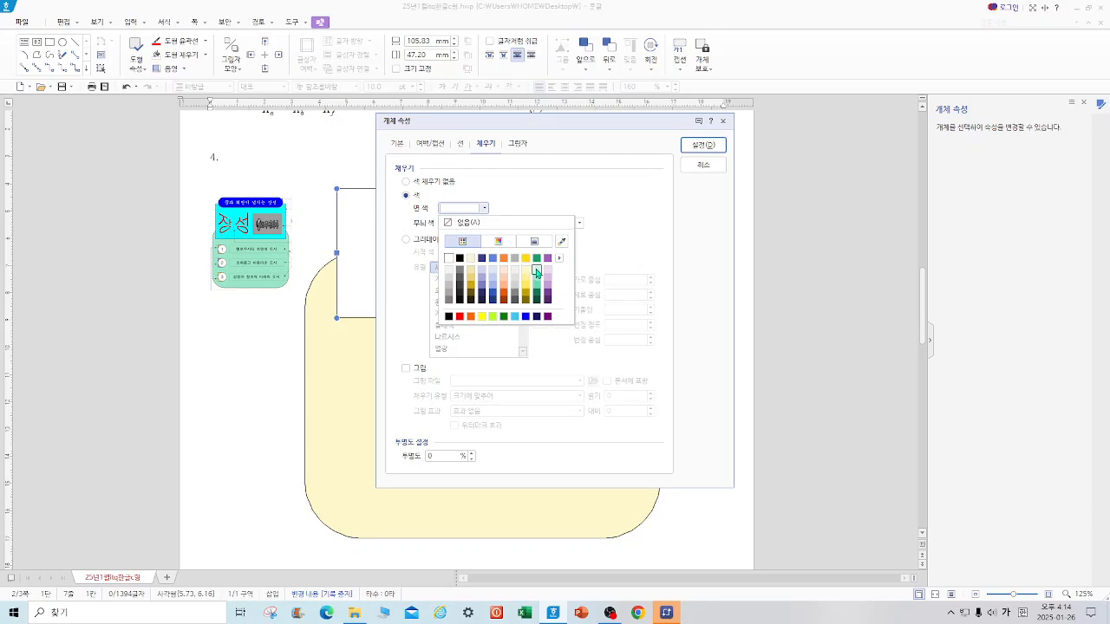
left_click(537, 272)
left_click(703, 145)
left_click_drag(540, 278, 518, 276)
left_click_drag(580, 305, 609, 313)
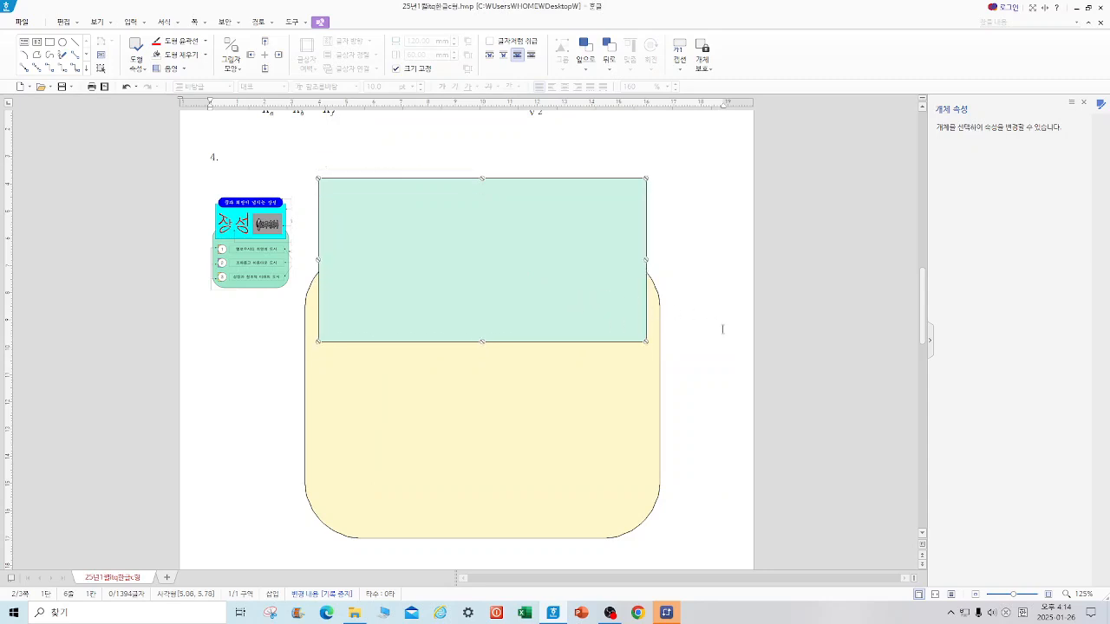
Turn on 크기 고정 for the yellow rounded rectangle and deselect it
left_click(667, 384)
left_click(662, 440)
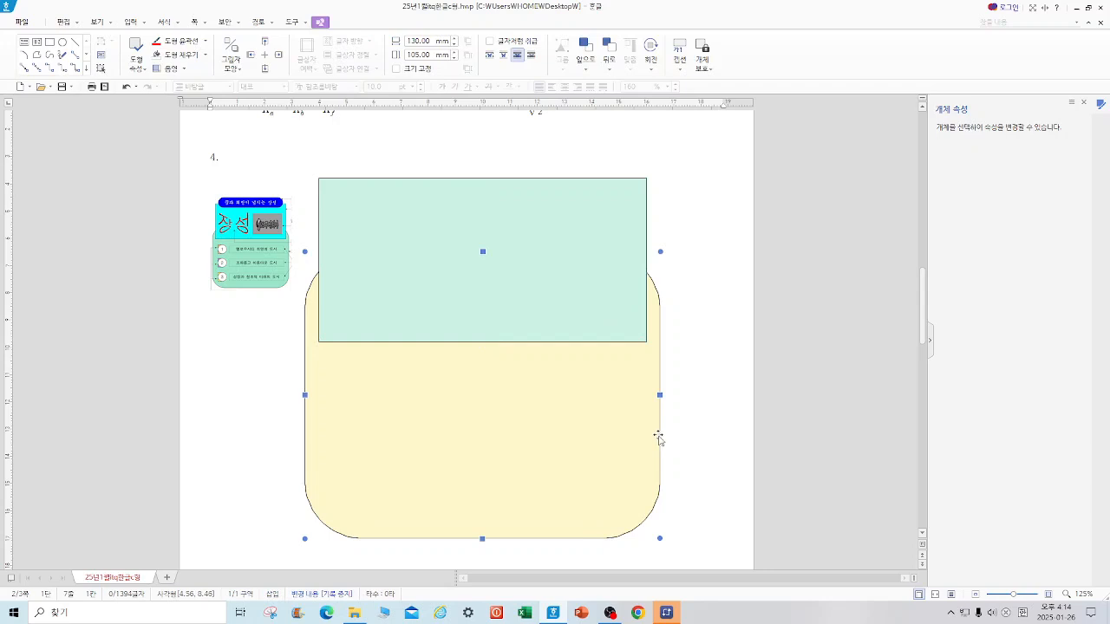
double_click(657, 439)
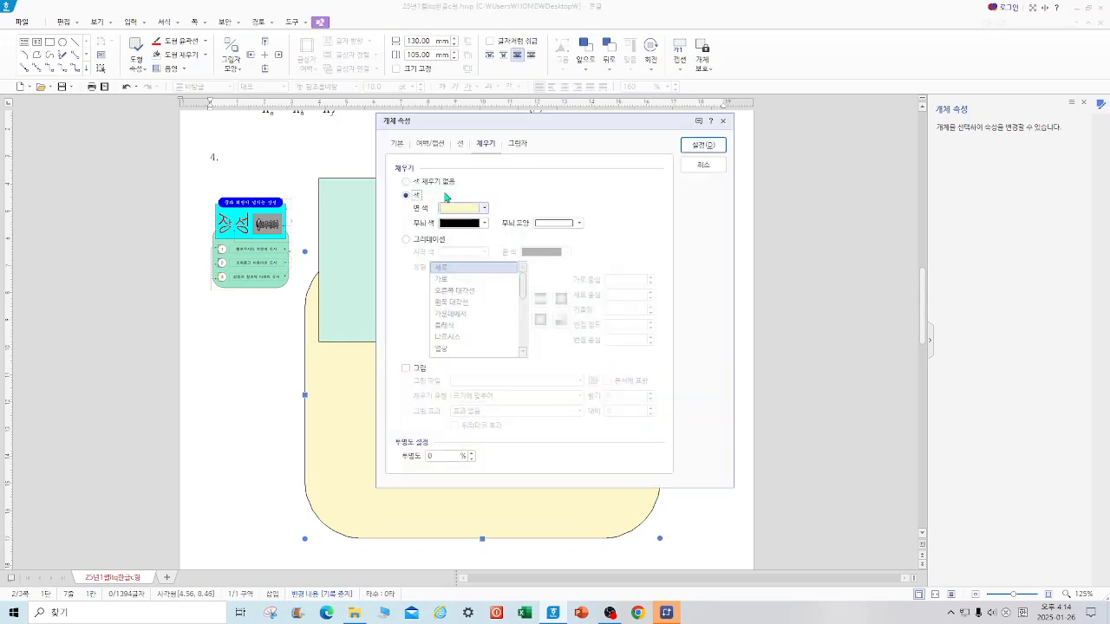
left_click(395, 146)
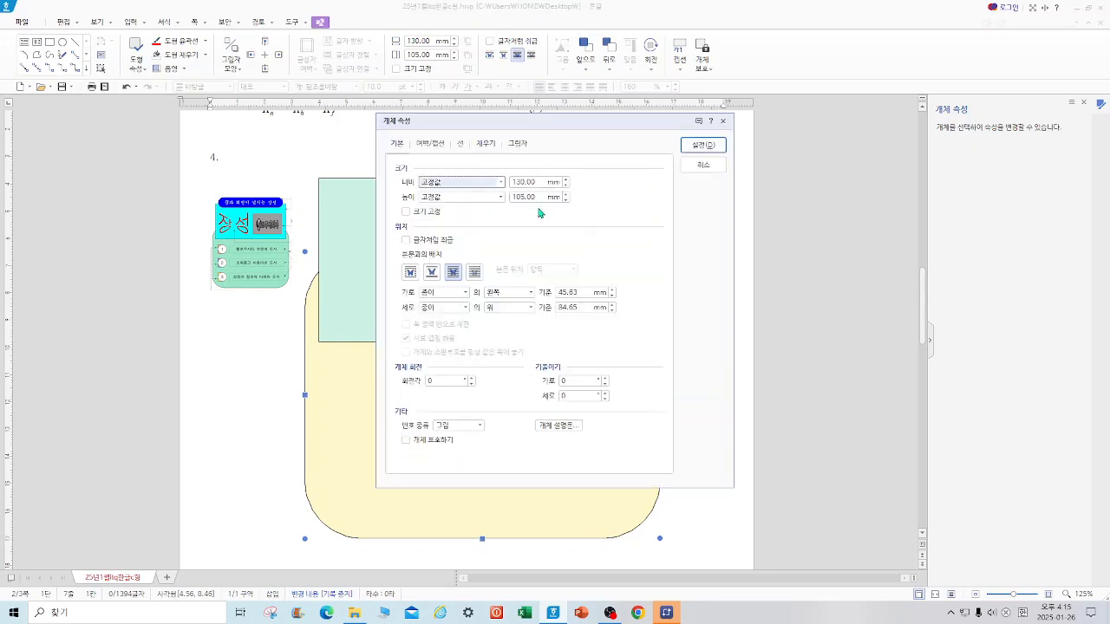
left_click(406, 212)
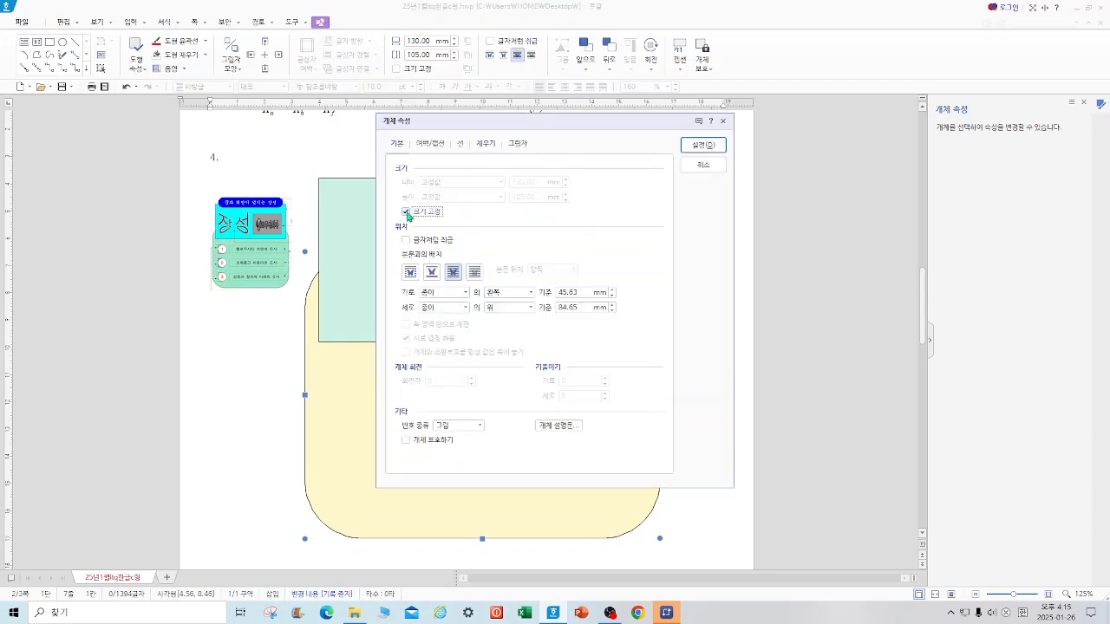
left_click(702, 149)
left_click(721, 230)
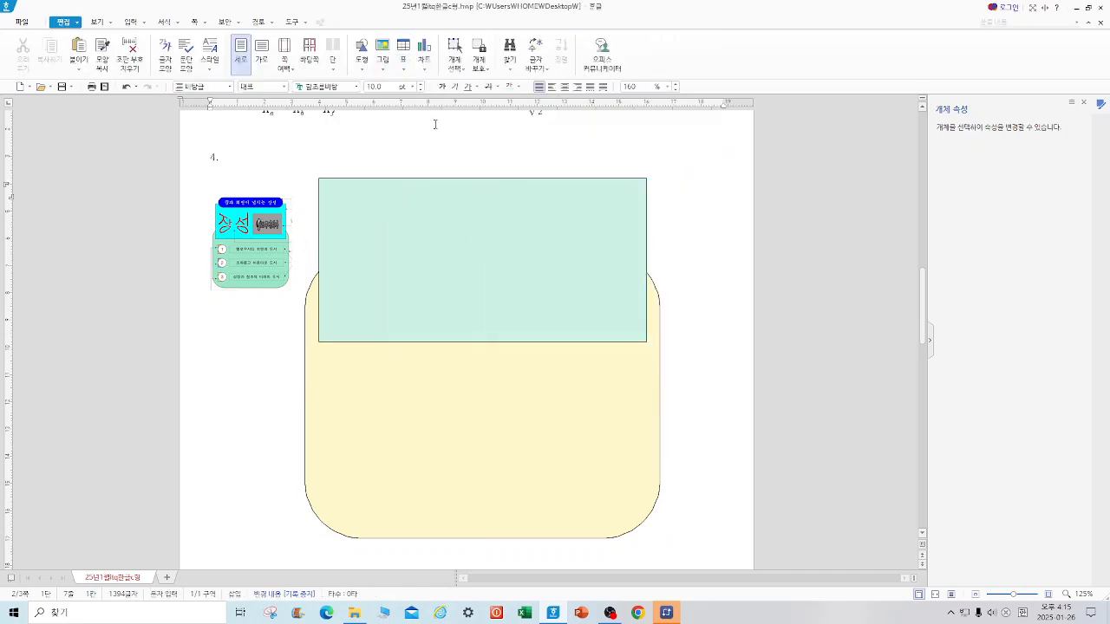
Draw a text box about 96 × 17 mm across the green rectangle's upper edge and enter 꿈과 gmlad이 넘치는 장성
left_click(361, 69)
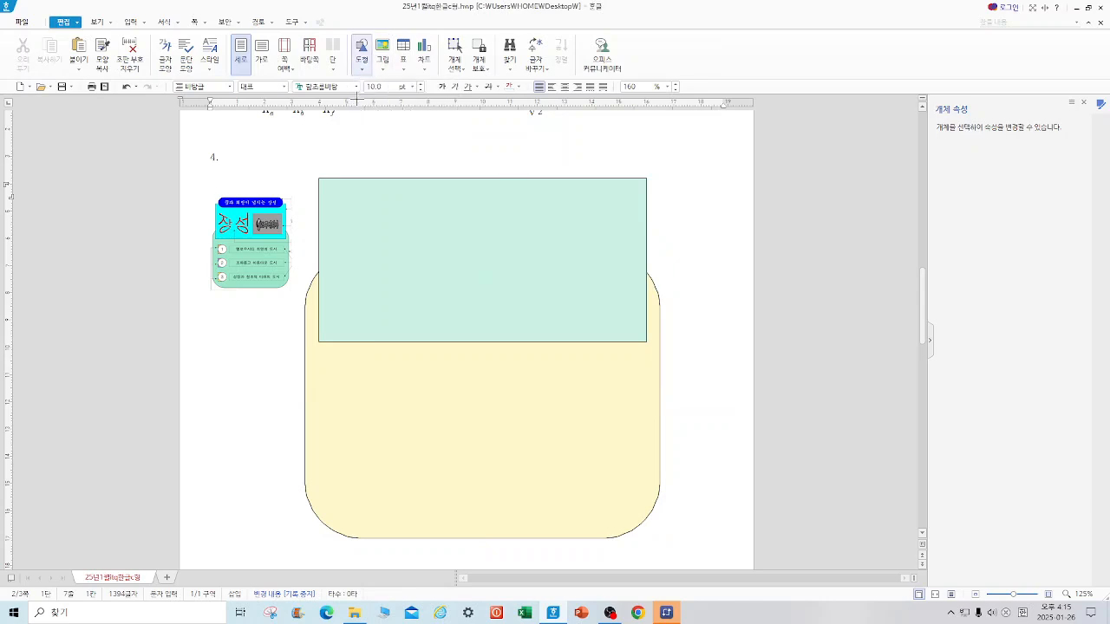
left_click(359, 101)
left_click_drag(350, 160, 612, 204)
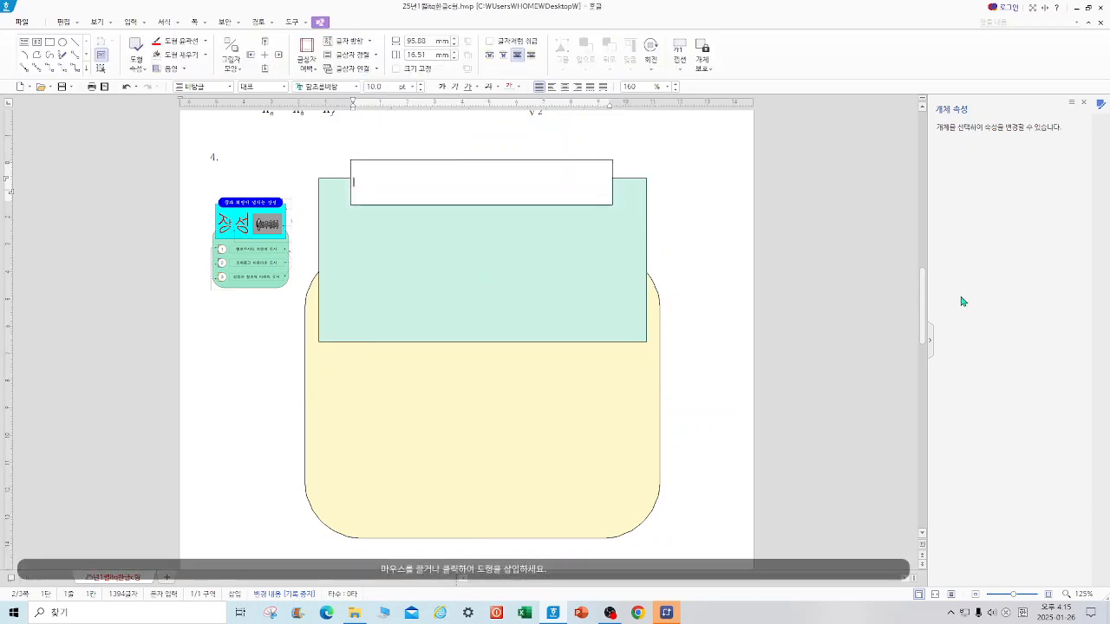
type("ㄲ")
type("과 gmlad이 넘")
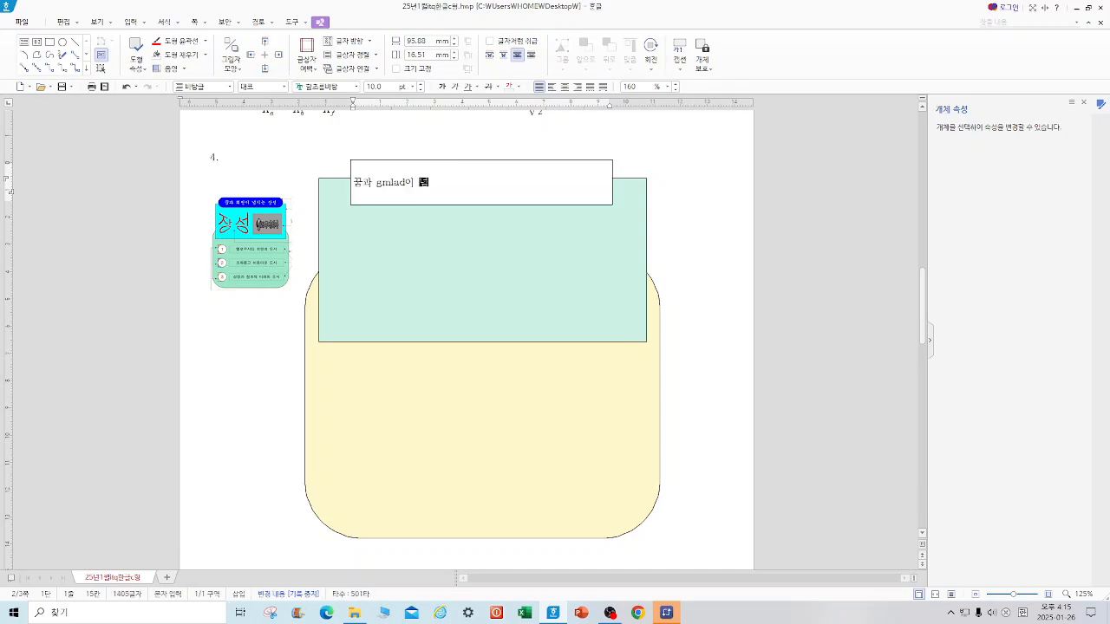
type("치는 ")
type("장소")
Enlarge the sample picture to about 36 × 42 mm and replace gmlad in the text box with 희망
left_click(241, 233)
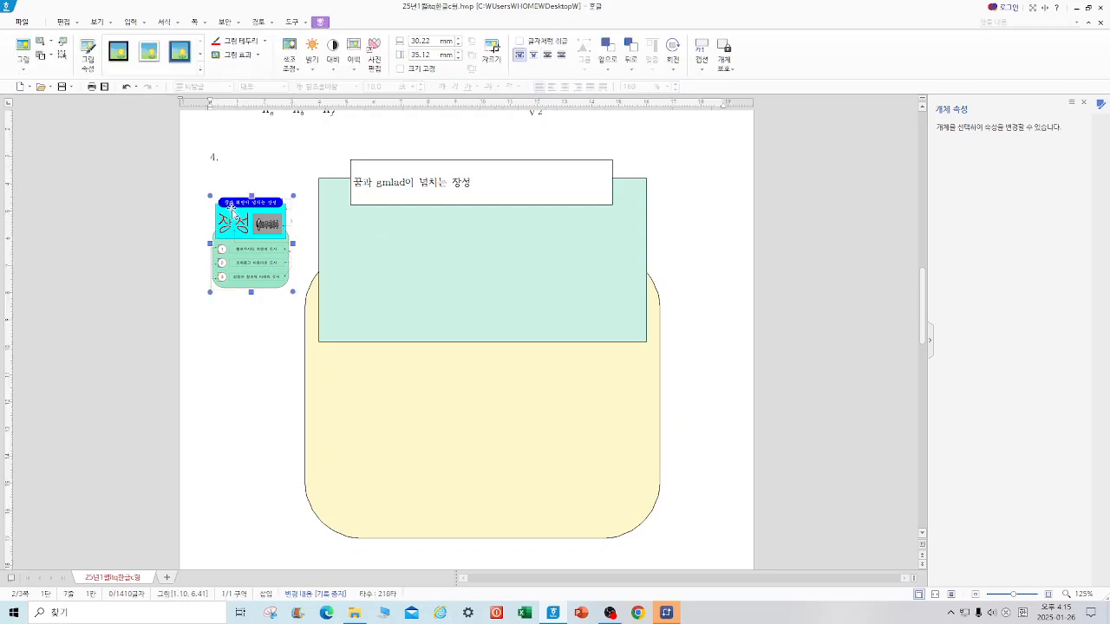
left_click_drag(210, 196, 193, 176)
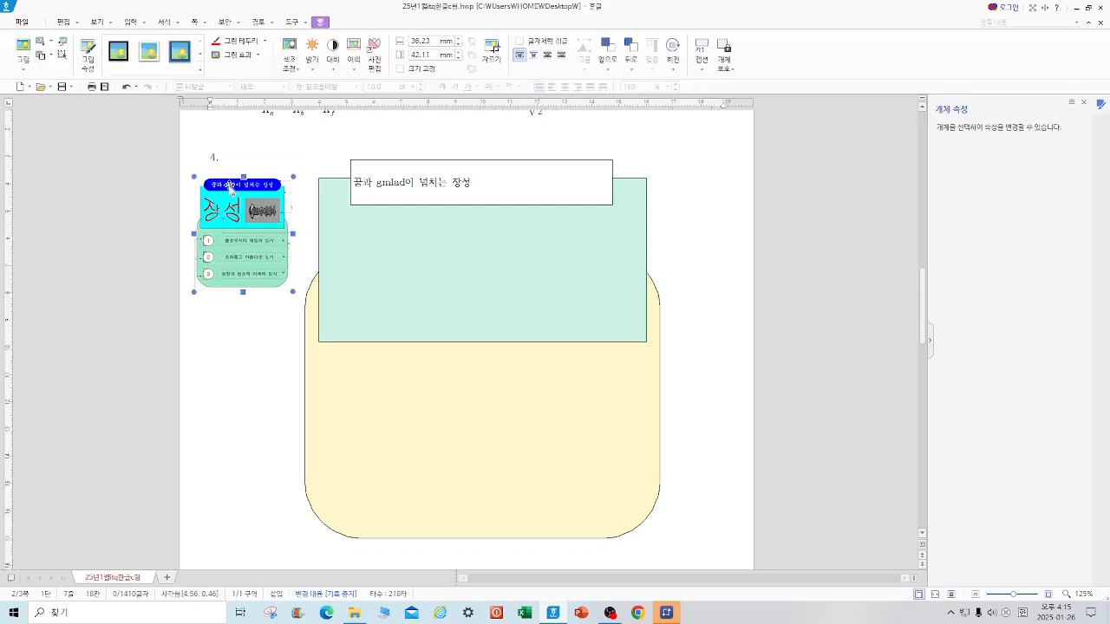
left_click_drag(404, 187, 370, 188)
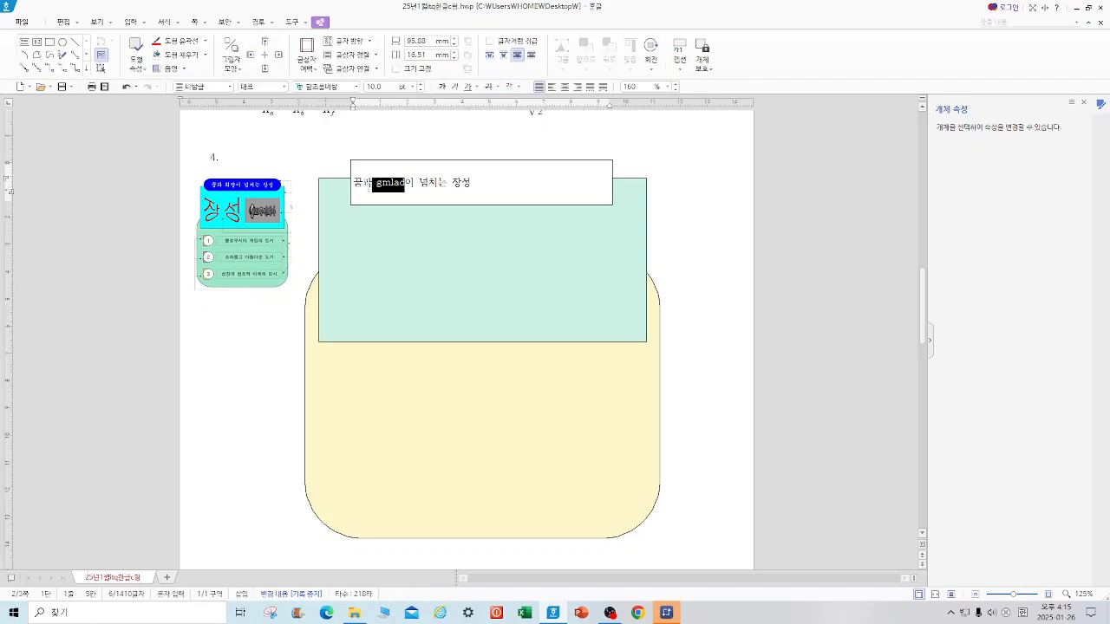
type("ㅎㅢ마")
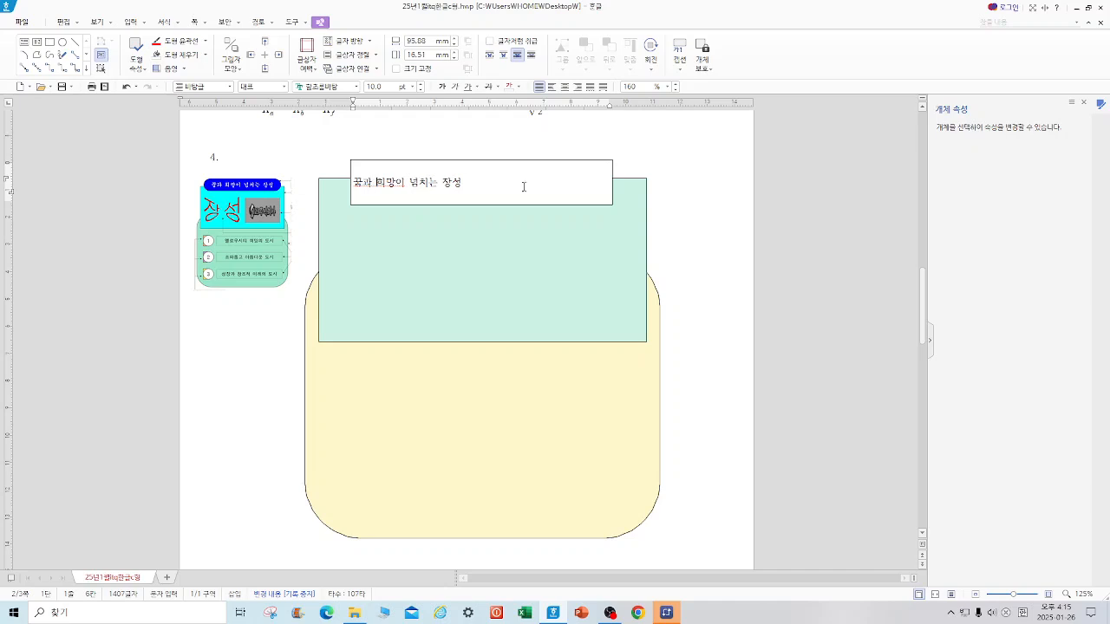
Centre the text box's title and format it in 궁서, 22 pt, white
left_click_drag(461, 183, 352, 186)
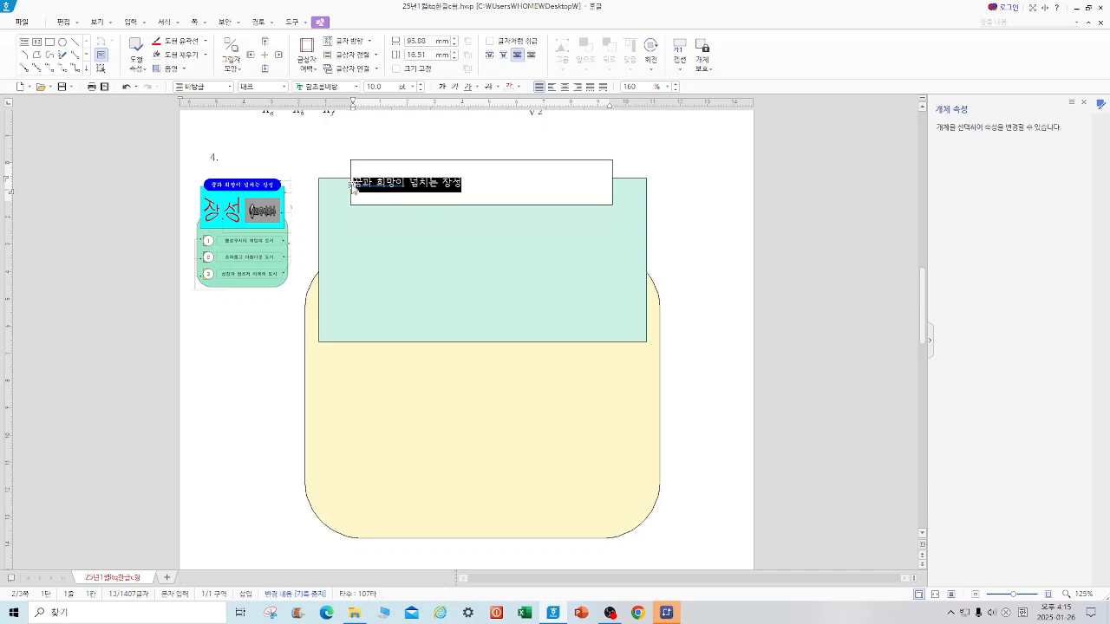
left_click(565, 87)
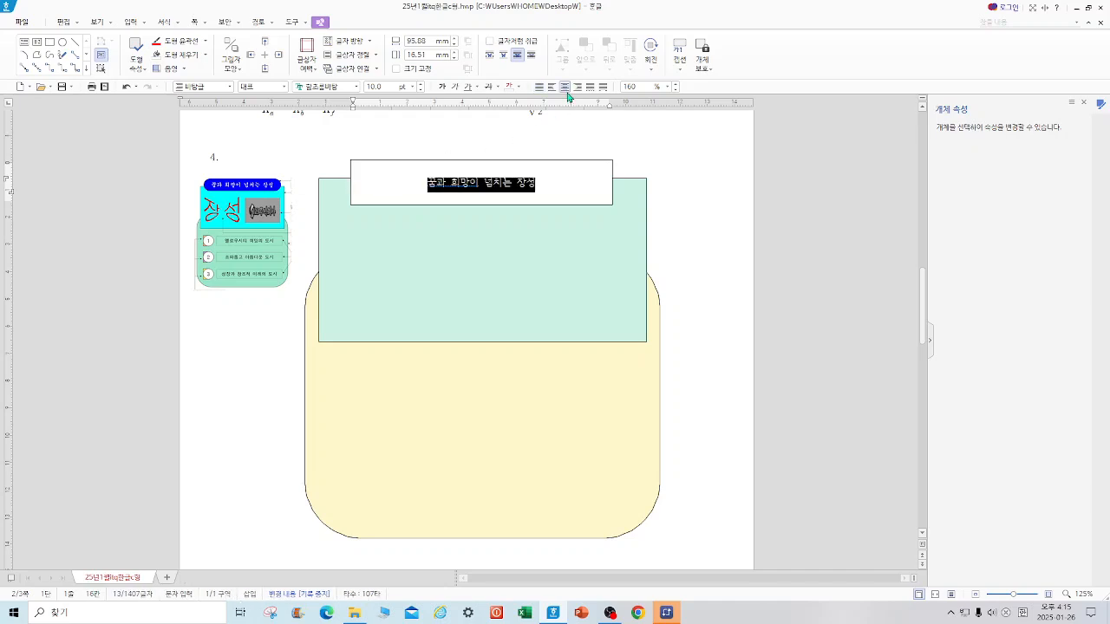
left_click(354, 86)
type("구ㅇ")
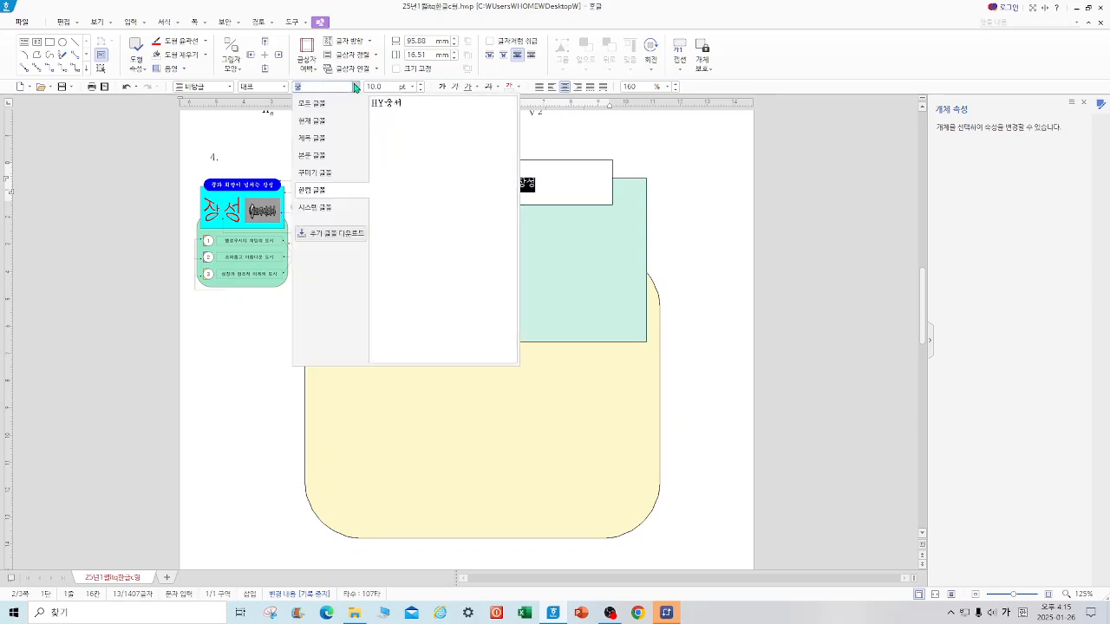
left_click(312, 104)
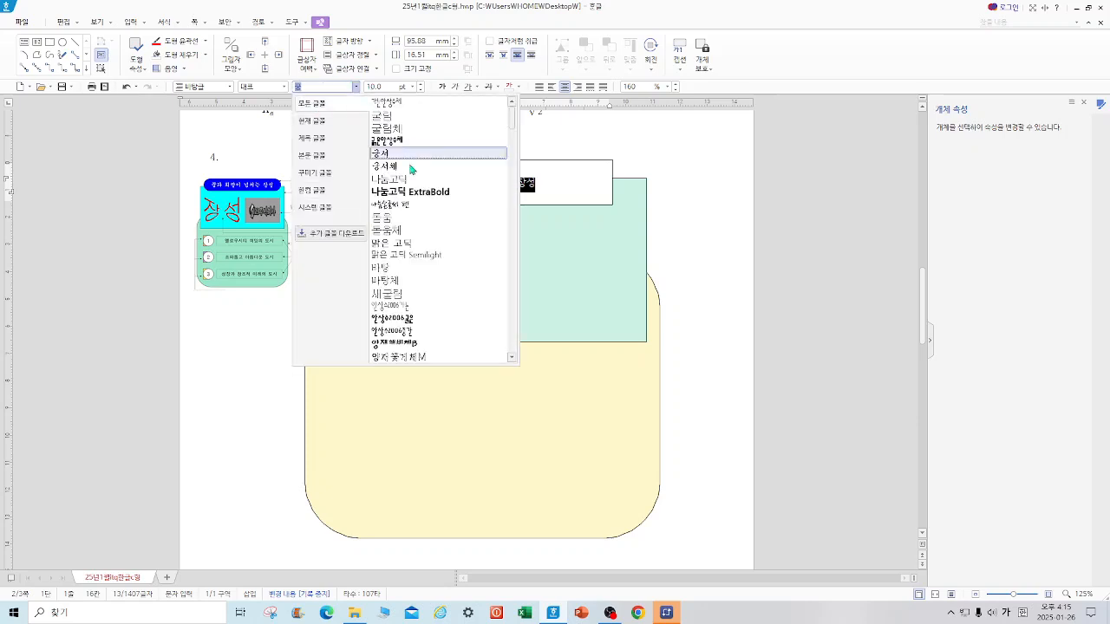
left_click(379, 154)
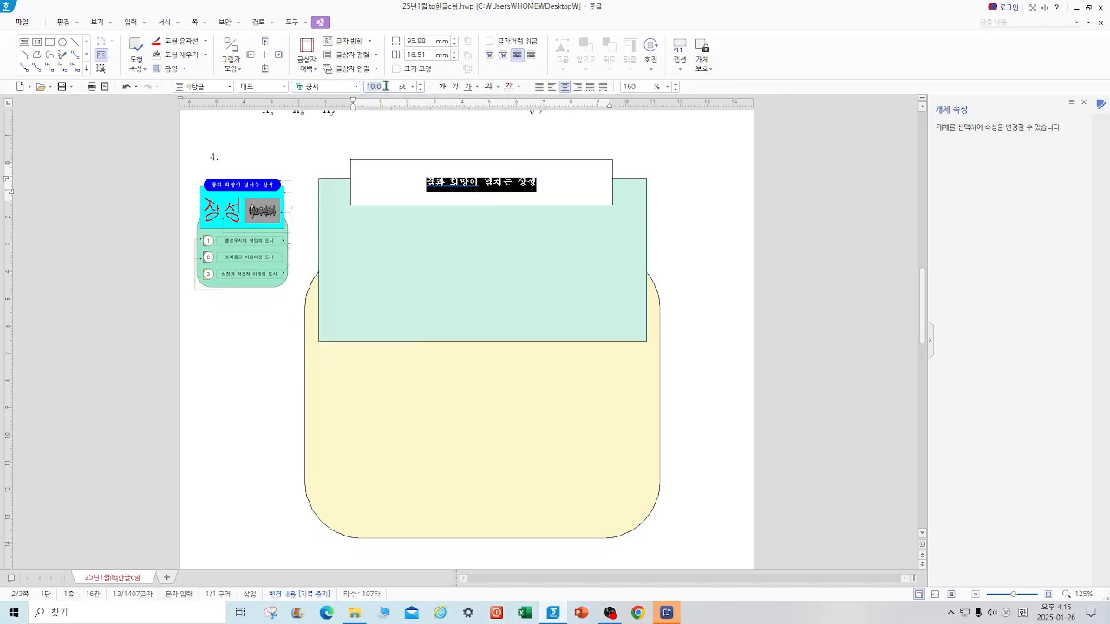
key("Return")
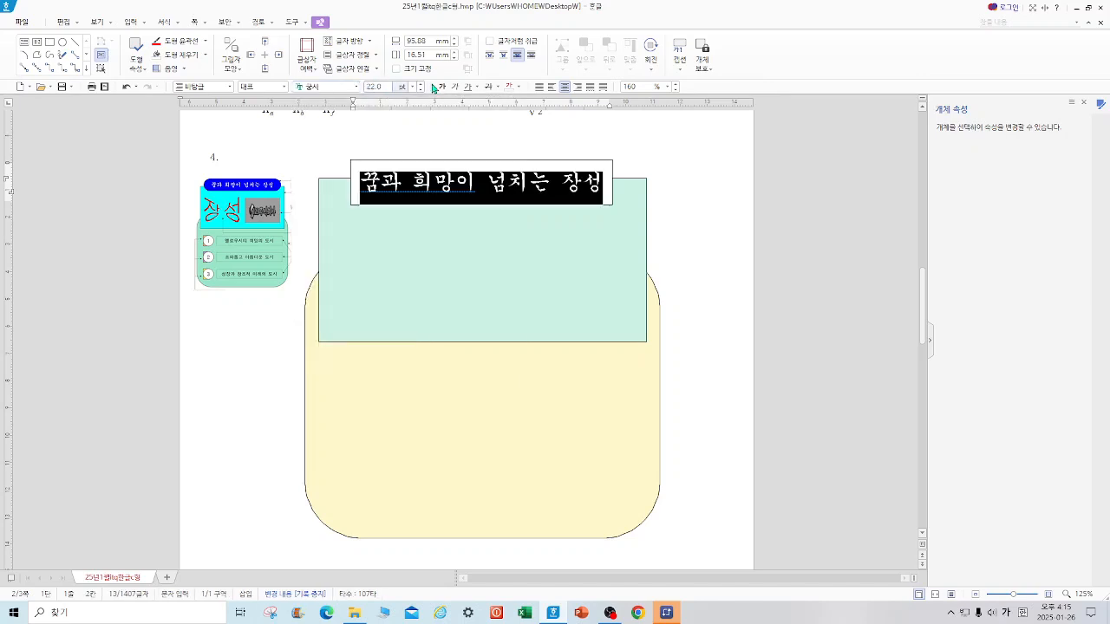
left_click(689, 157)
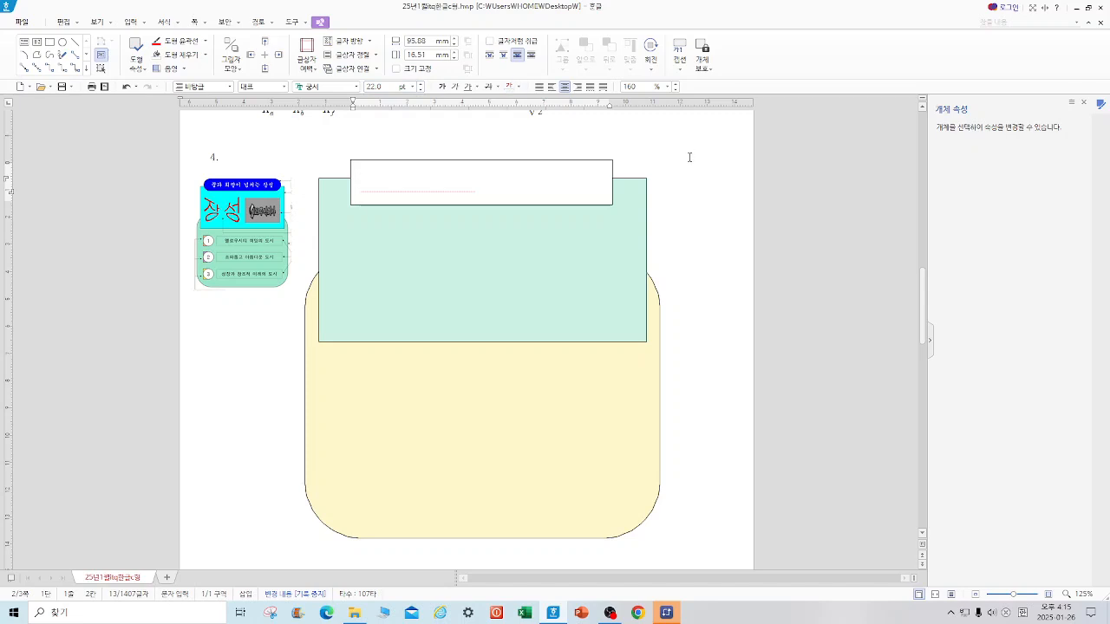
Set the title text box's size to 110 × 17 mm and turn on 크기 고정
double_click(362, 160)
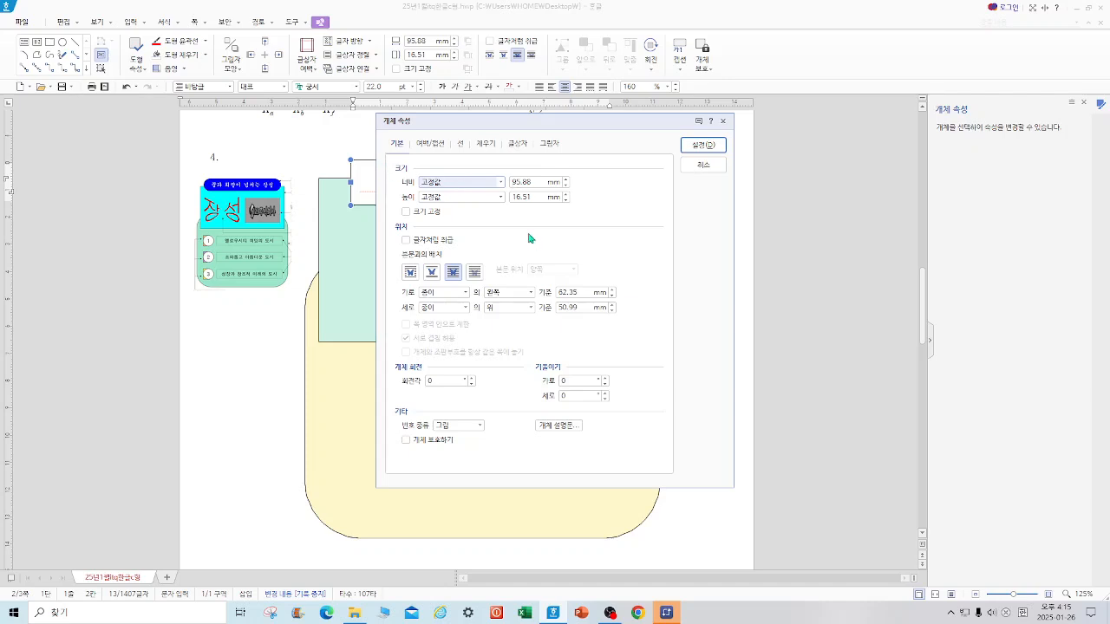
left_click(537, 183)
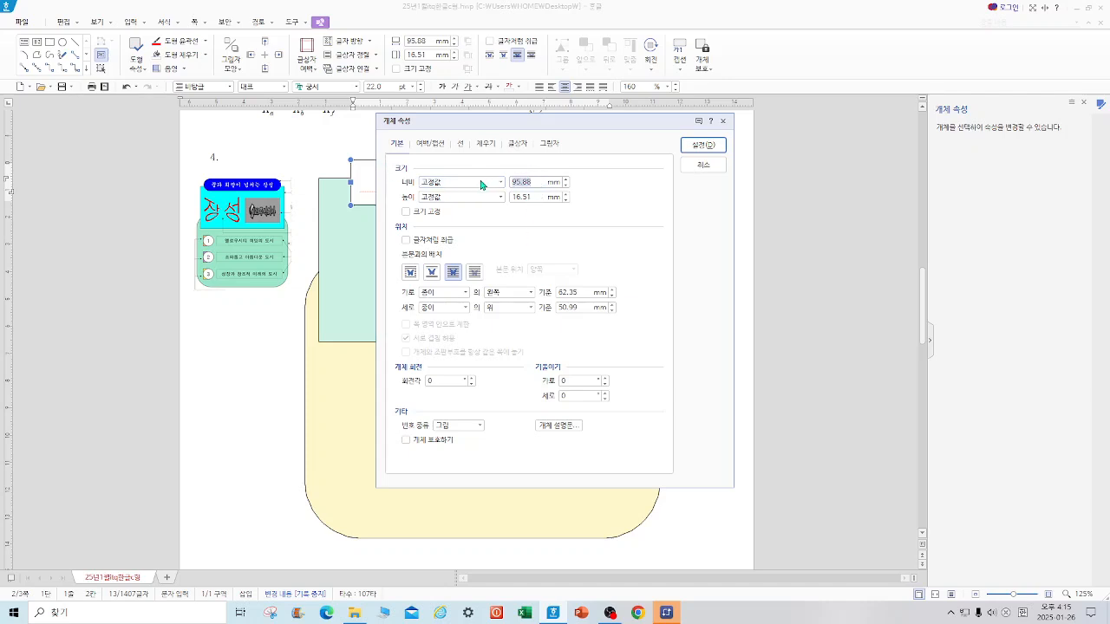
type("110")
left_click(532, 197)
type("17")
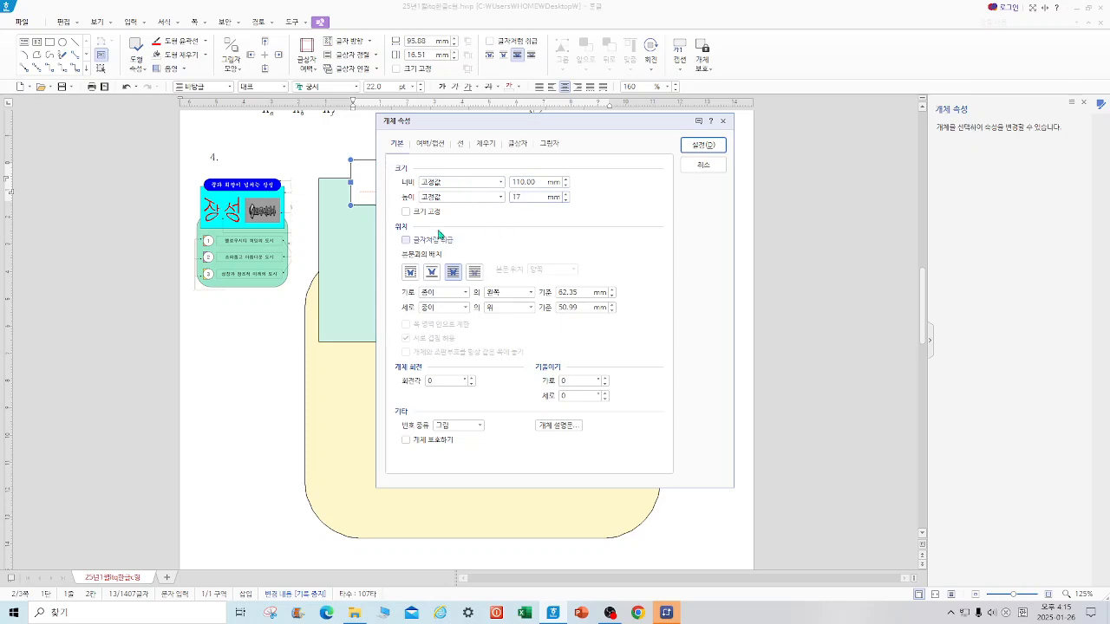
key("Tab")
Give the title text box 반원 corners and a blue fill, and centre it across the green rectangle's upper edge
left_click(464, 149)
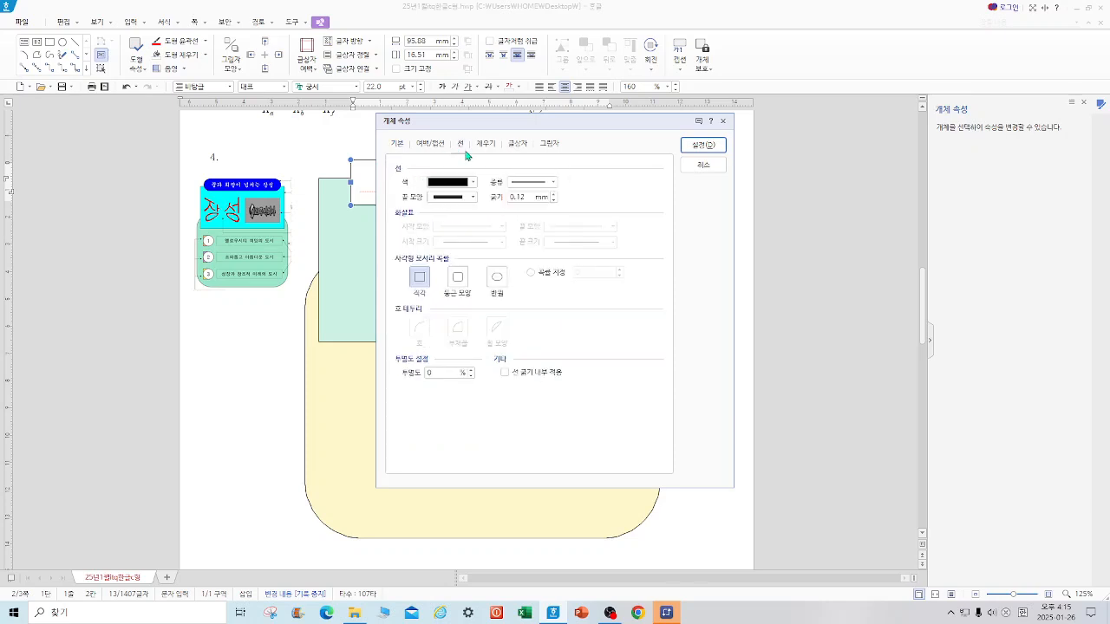
left_click(501, 282)
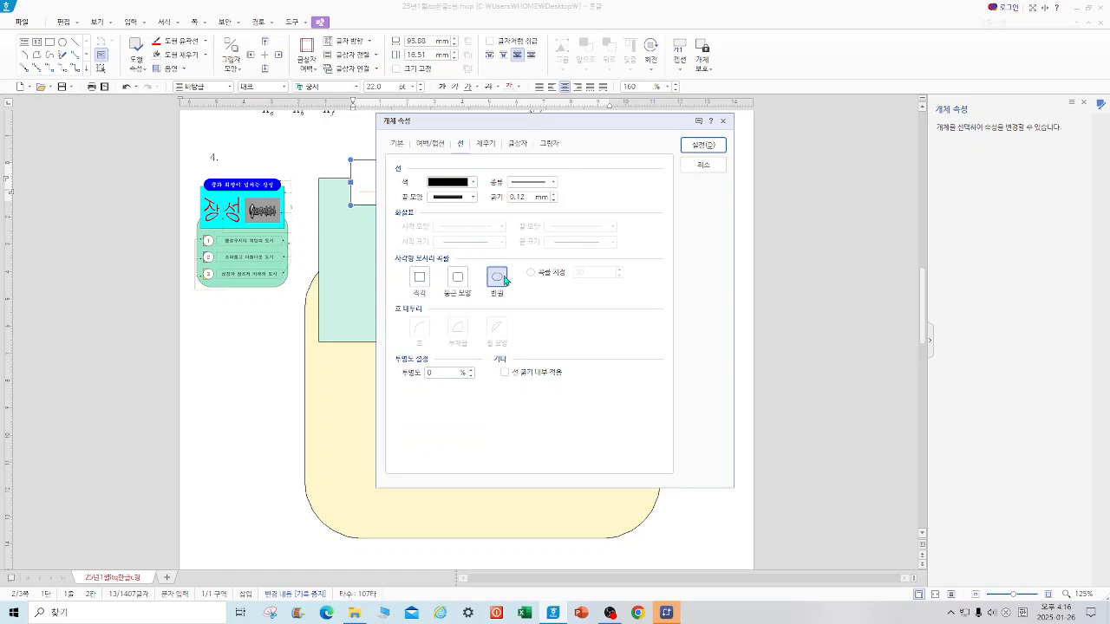
left_click(485, 145)
left_click(462, 208)
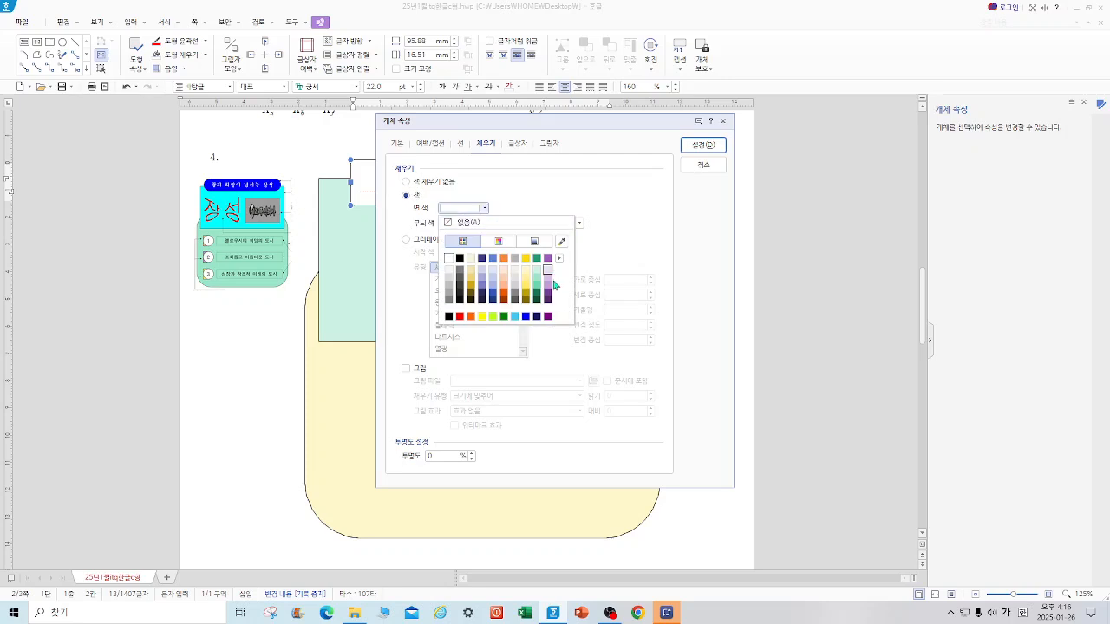
left_click(528, 318)
left_click(703, 144)
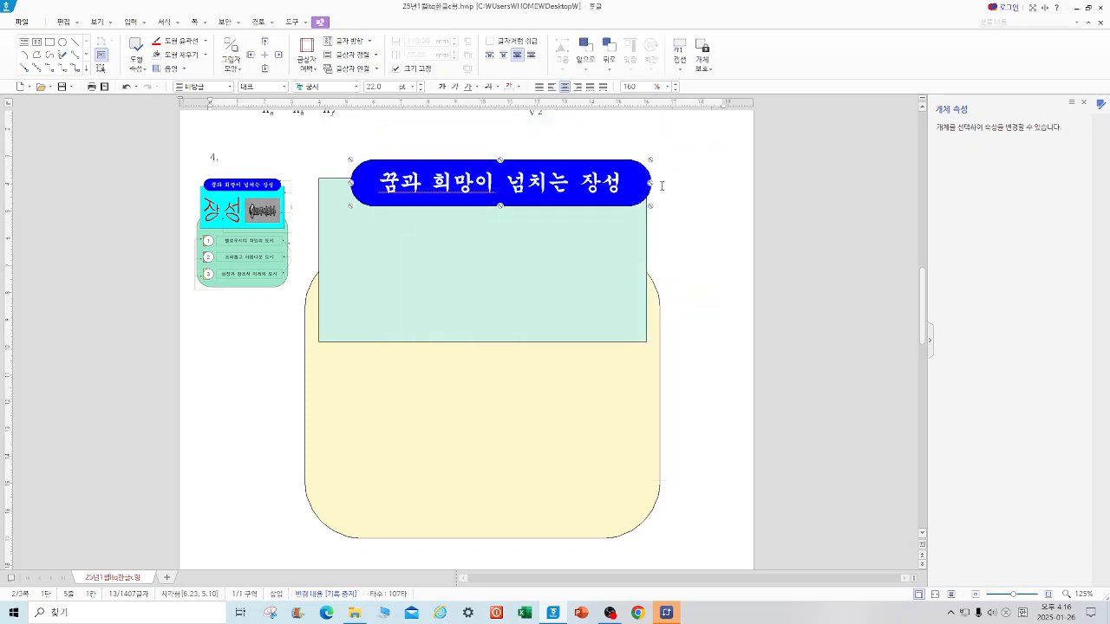
left_click_drag(634, 183, 616, 182)
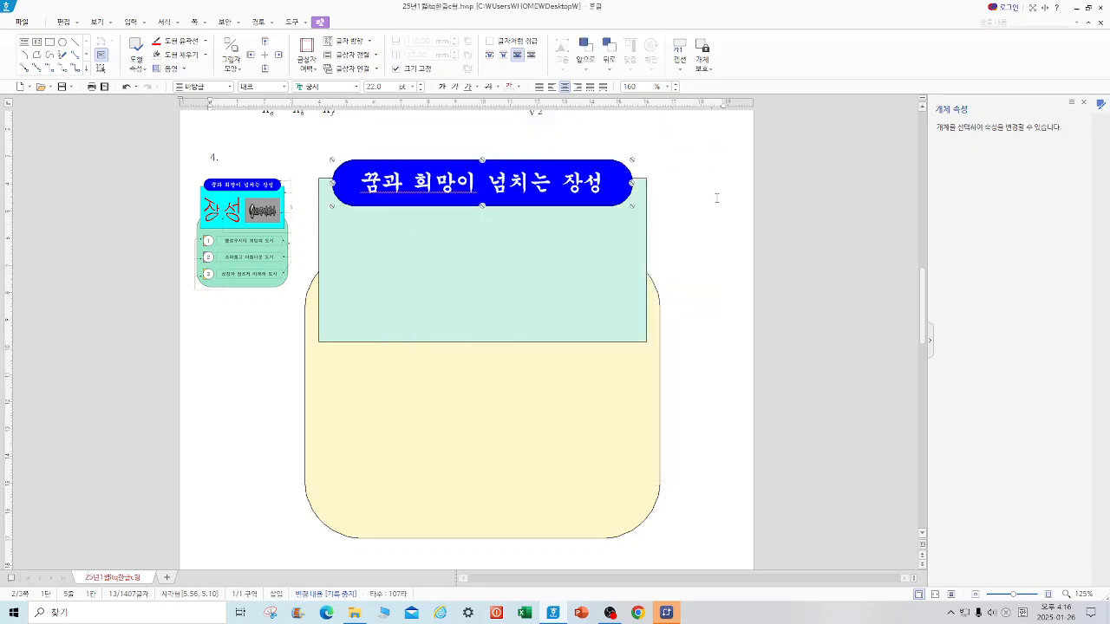
left_click(716, 198)
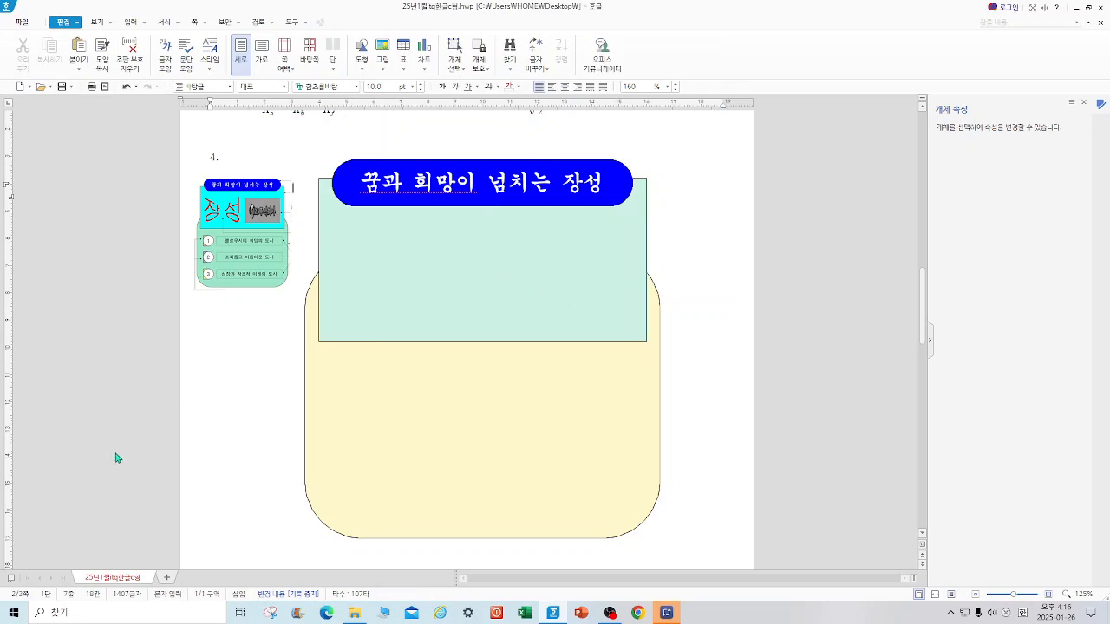
Insert a 글맵시 object reading 장성 in the 굴림 font with the bow-tie shape
left_click(145, 26)
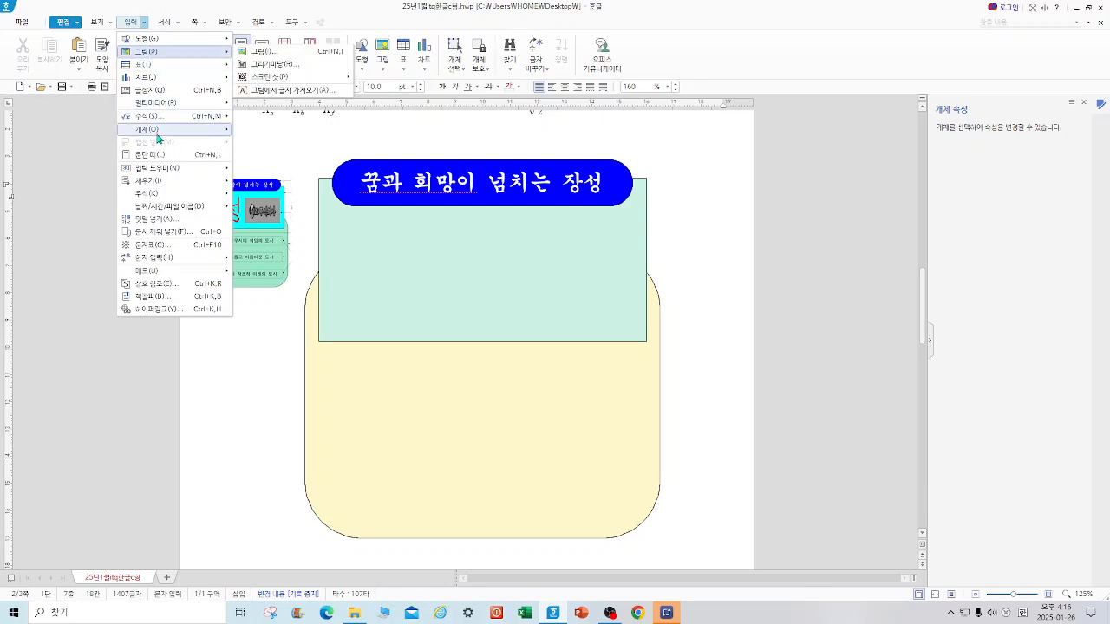
mouse_move(158, 130)
left_click(260, 128)
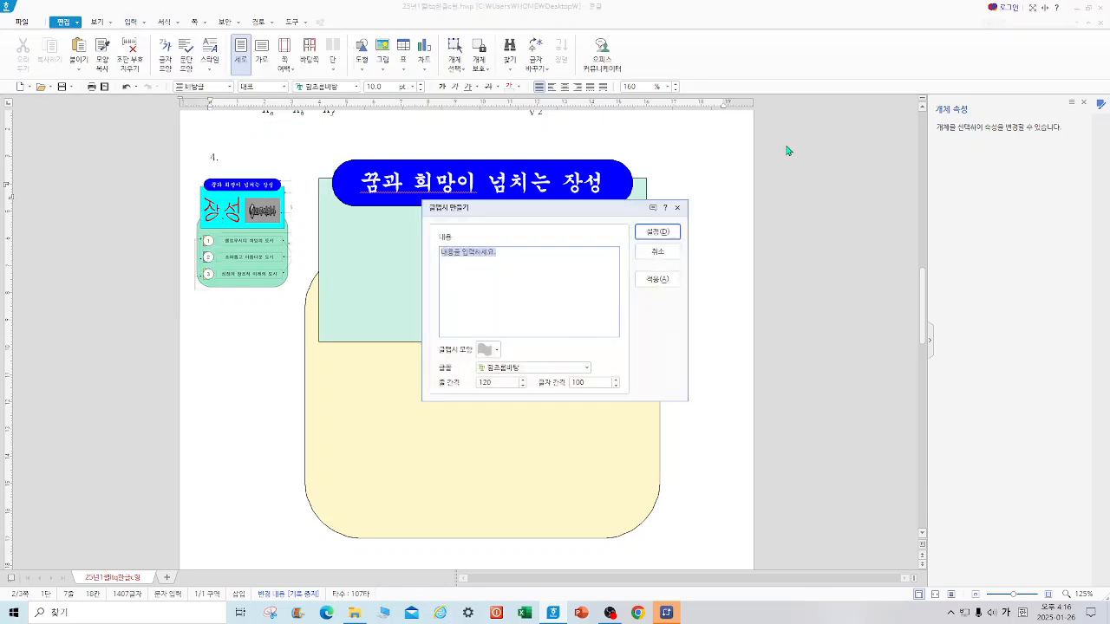
type("장성")
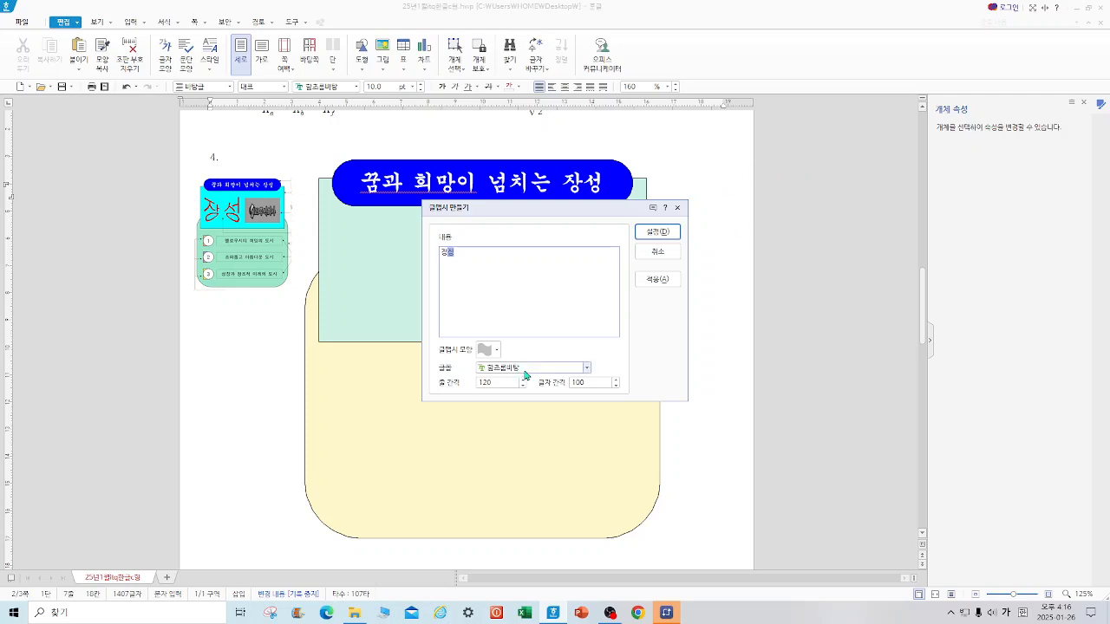
left_click(587, 369)
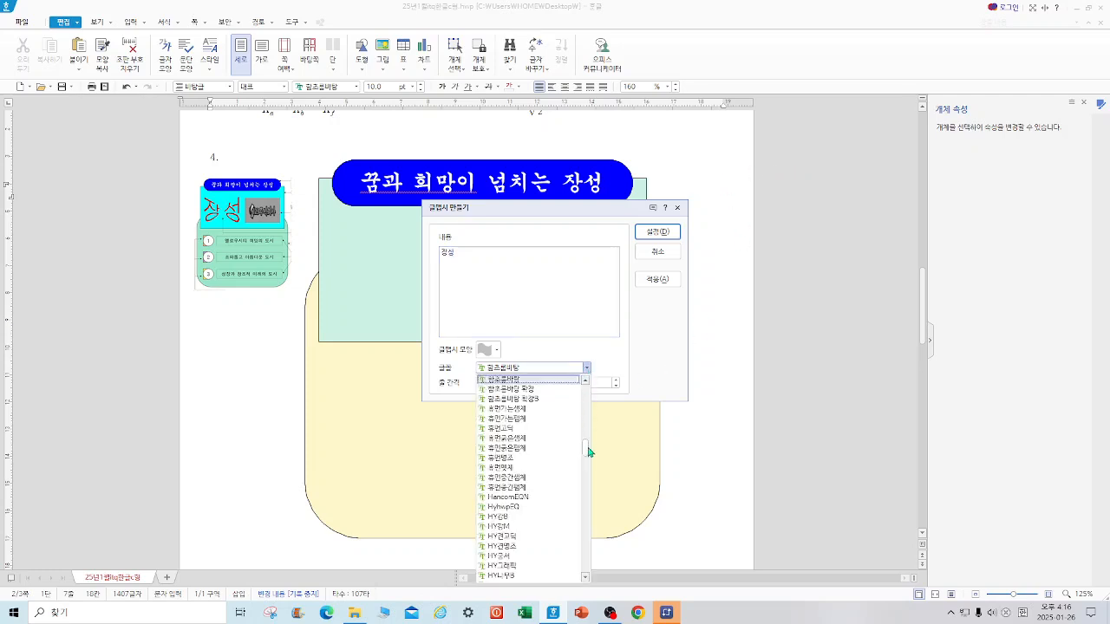
left_click(514, 377)
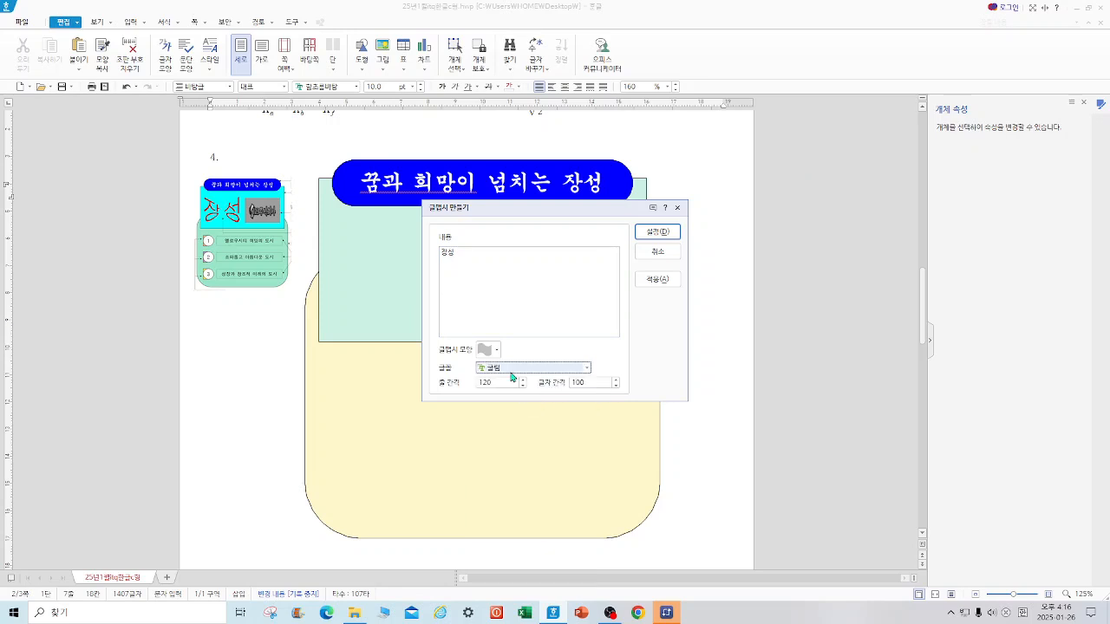
left_click(497, 350)
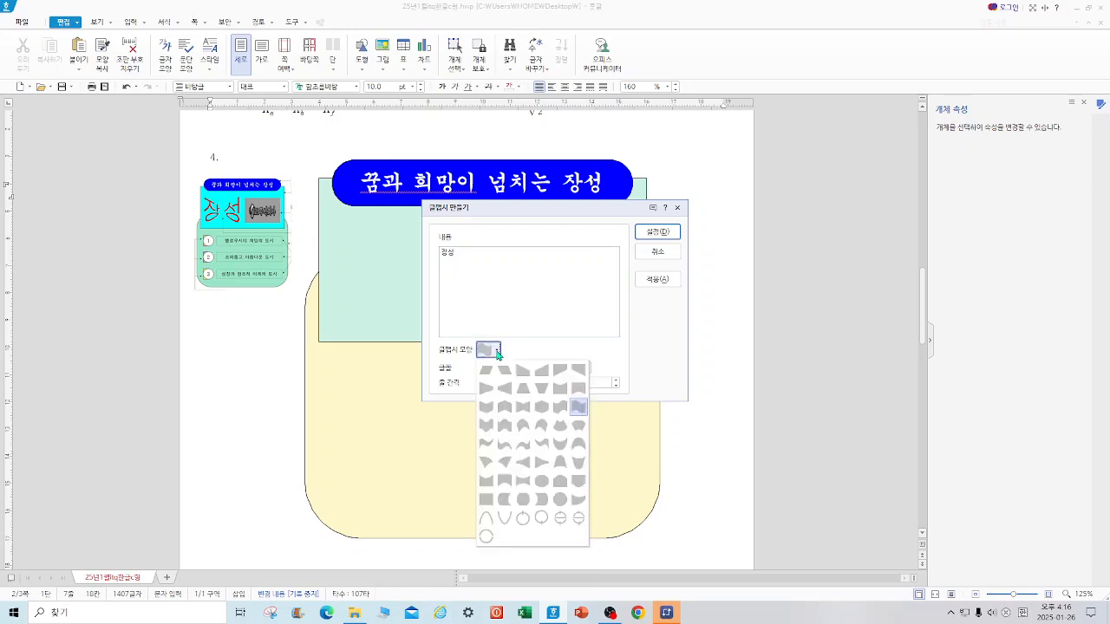
left_click(522, 407)
left_click(657, 231)
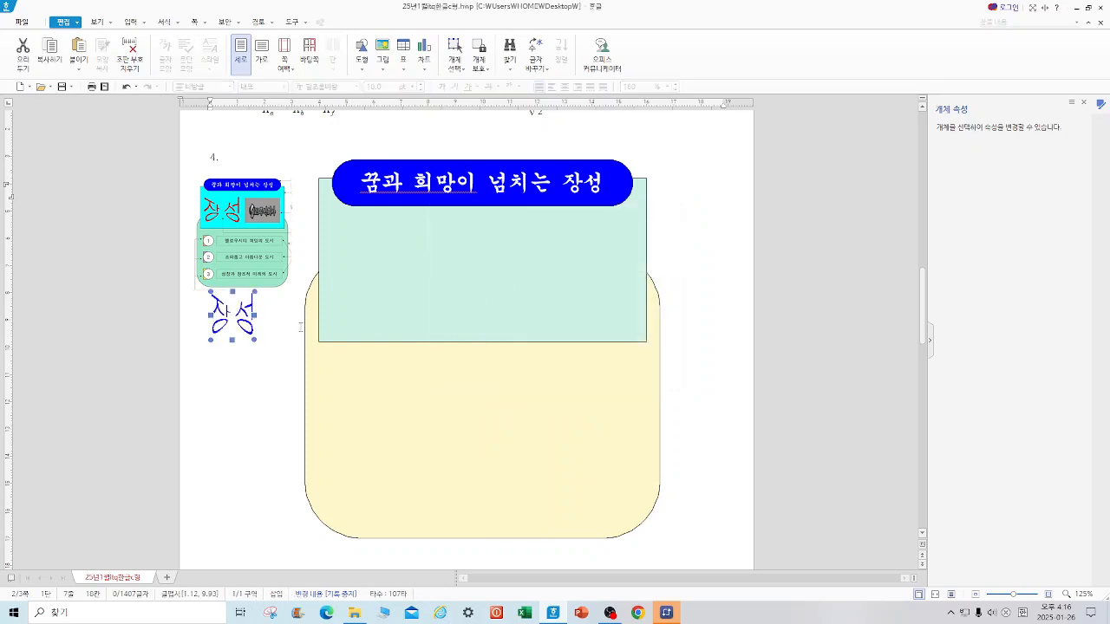
Set the 장성 글맵시 size to 50 × 40 mm and turn on 크기 고정
double_click(230, 328)
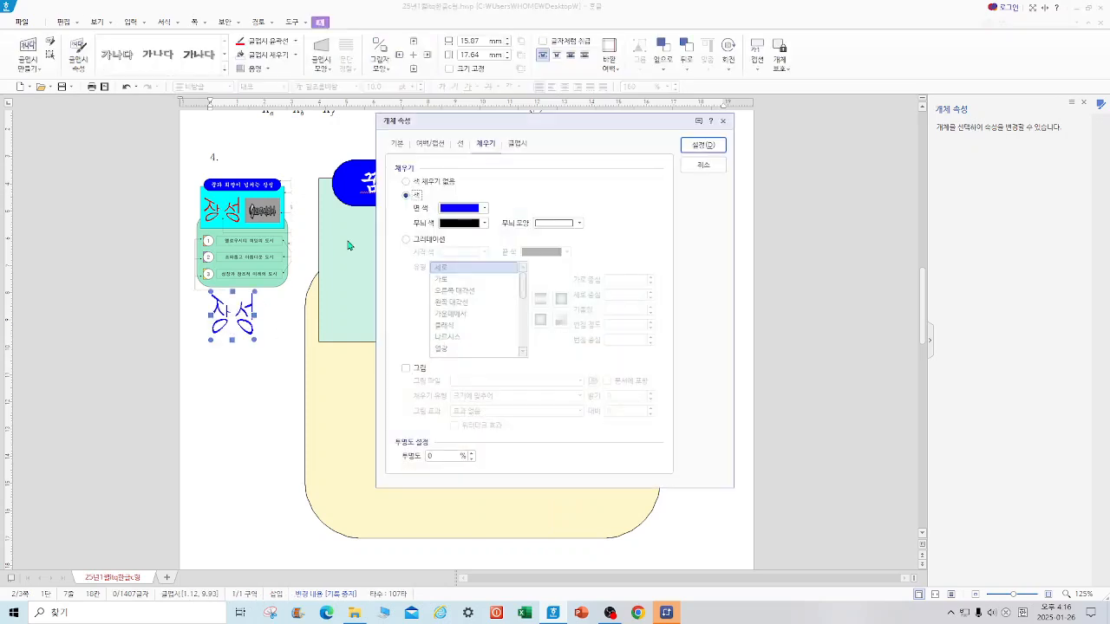
left_click(397, 143)
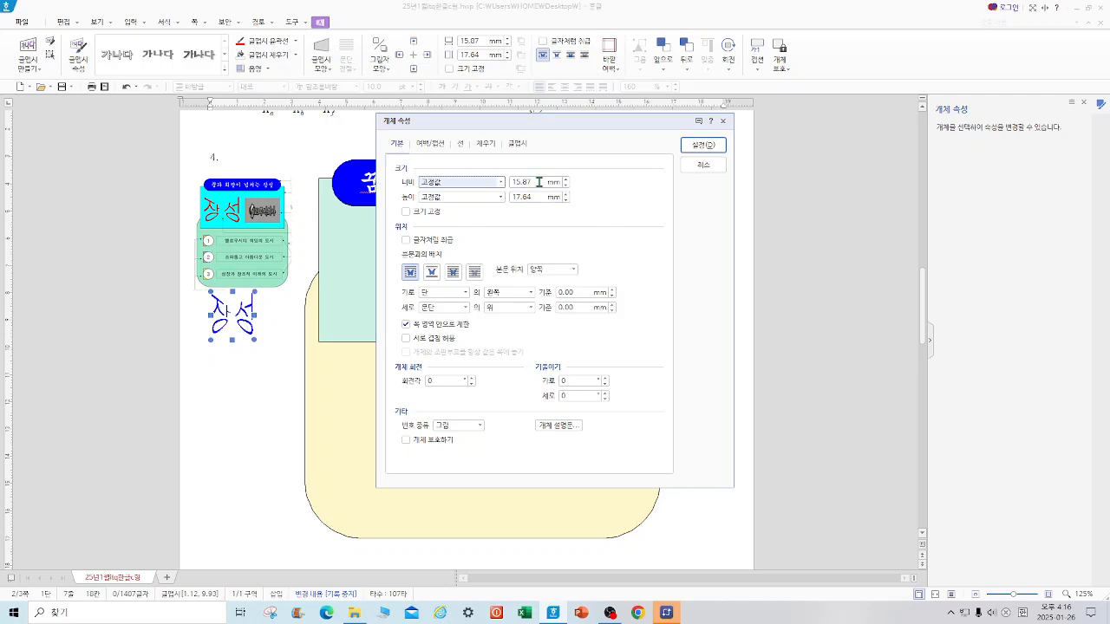
double_click(539, 182)
type("50")
double_click(539, 200)
type("40")
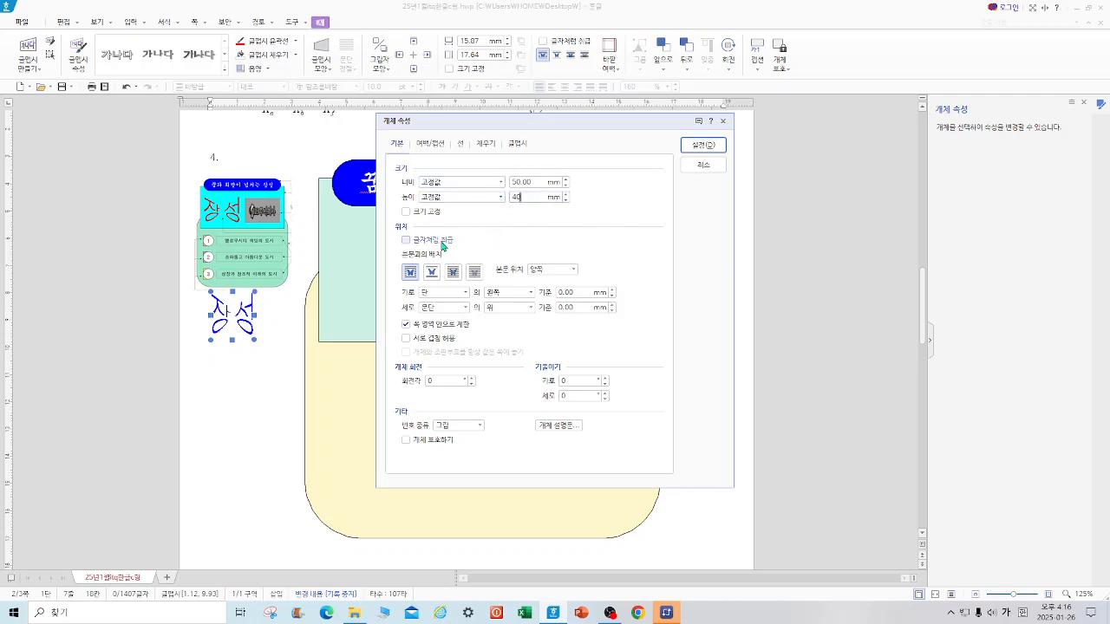
left_click(409, 214)
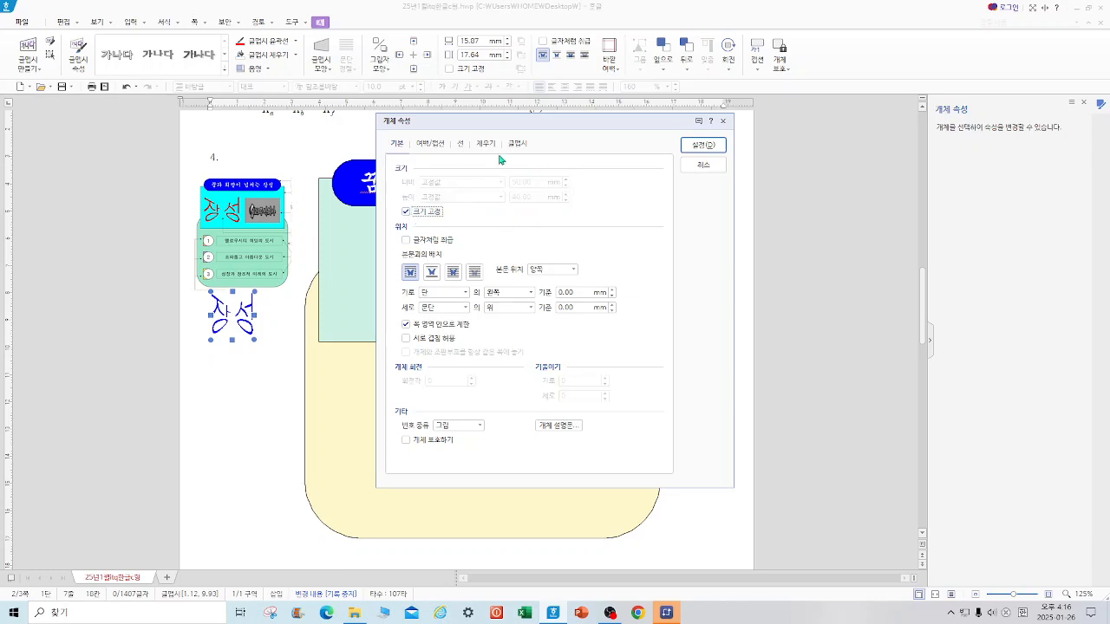
Set the 장성 글맵시 fill colour to red
left_click(485, 143)
left_click(464, 208)
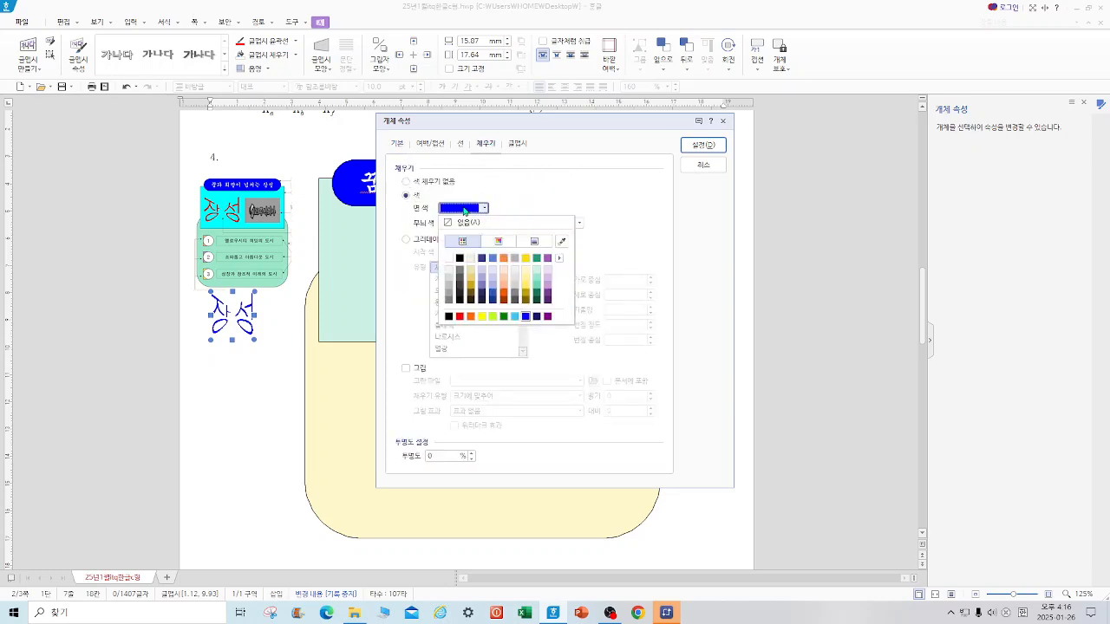
left_click(459, 317)
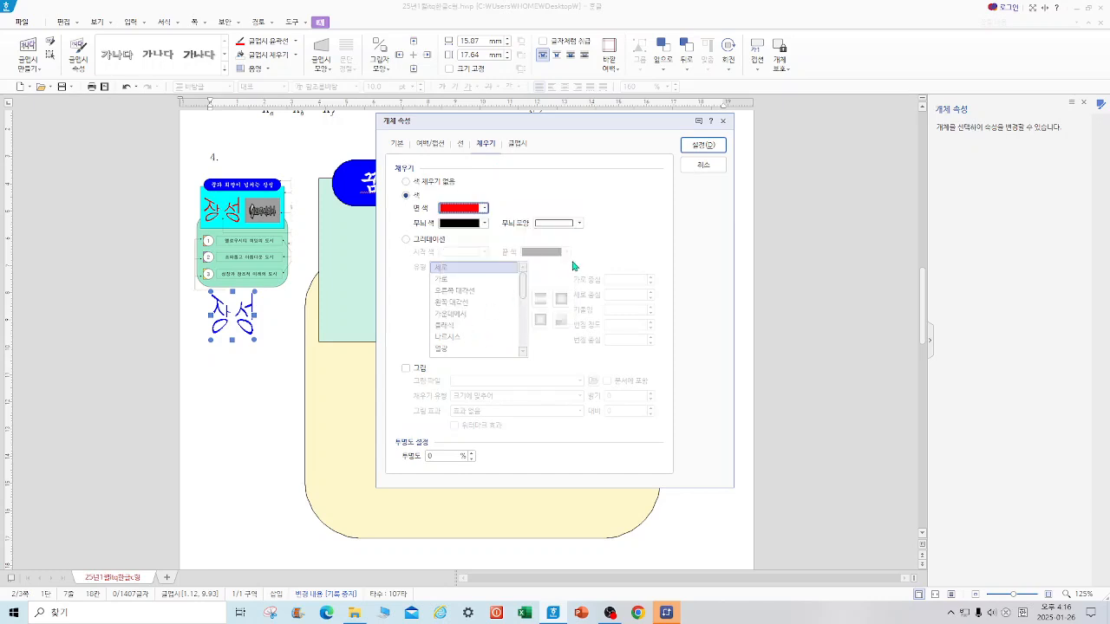
Set the 장성 글맵시 to 글 앞으로 and move it onto the left half of the green rectangle, below the title
left_click(397, 144)
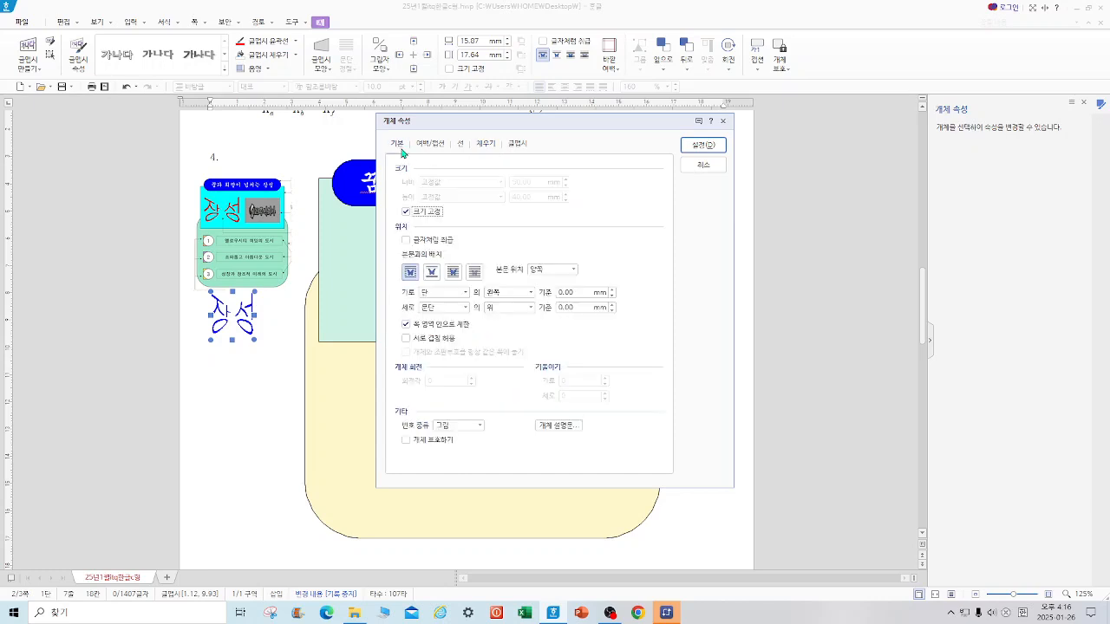
left_click(453, 271)
left_click(715, 148)
left_click_drag(335, 231, 466, 264)
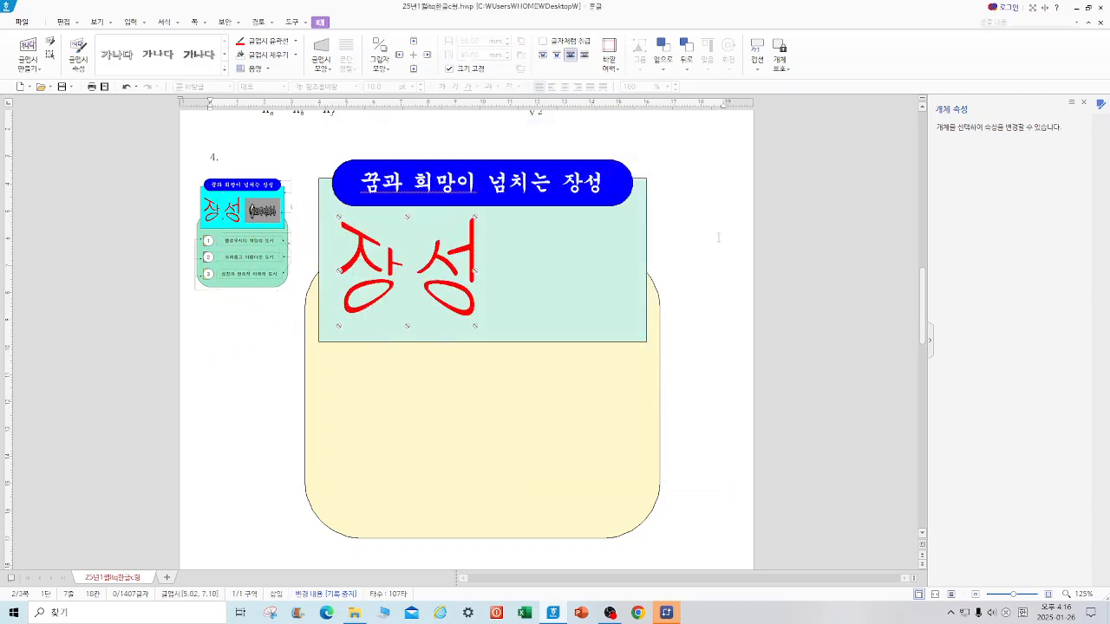
left_click(725, 232)
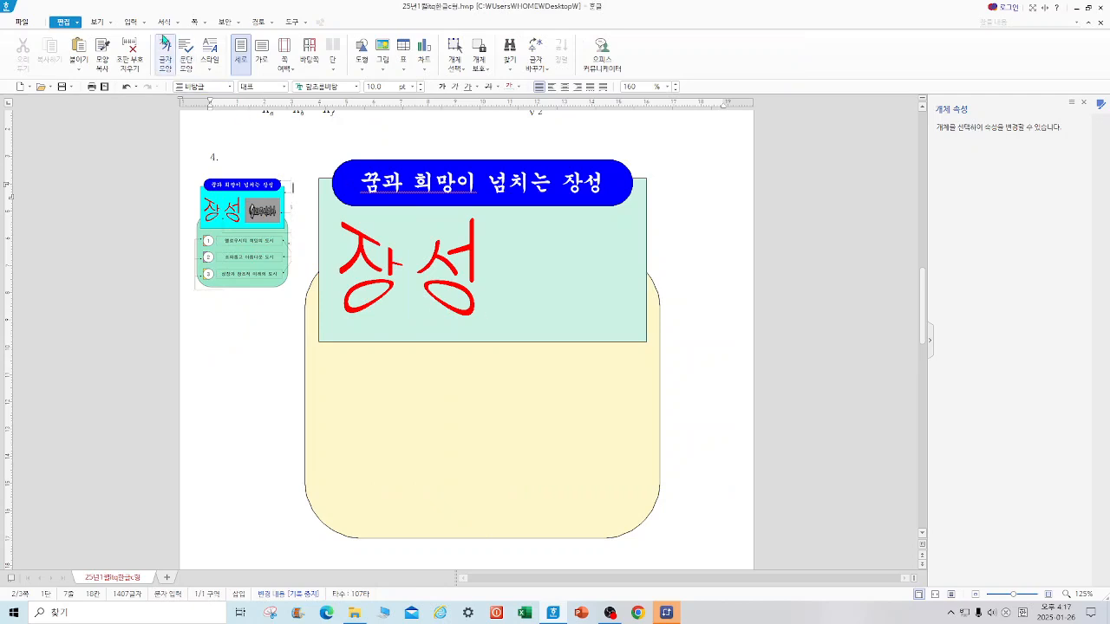
Start inserting an image and open the picture folder on the desktop
left_click(382, 54)
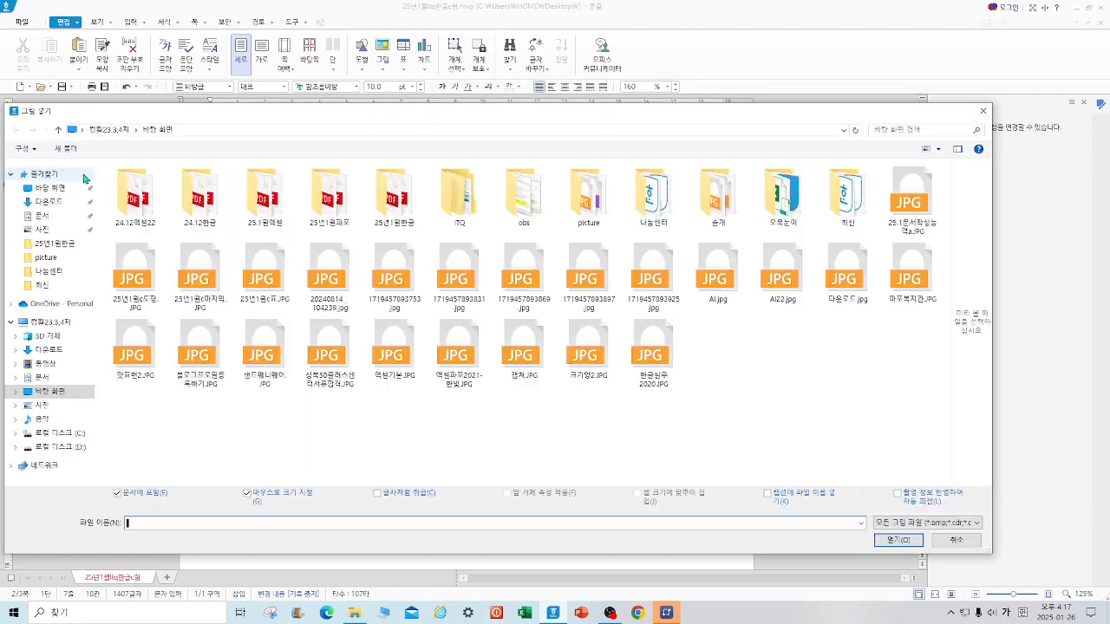
left_click(61, 190)
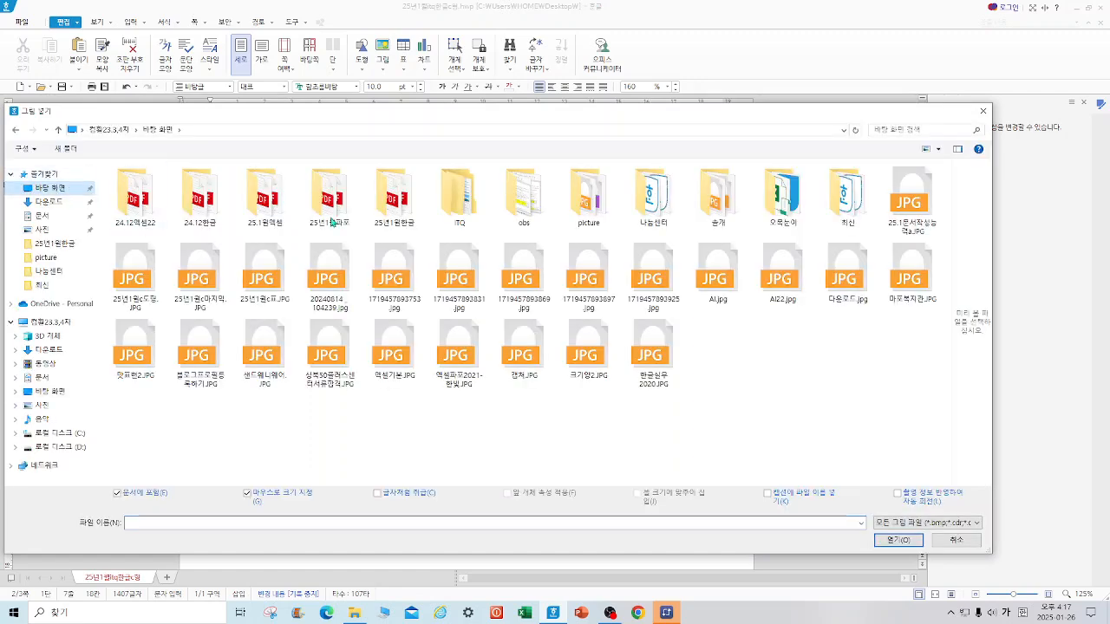
left_click(591, 212)
double_click(591, 212)
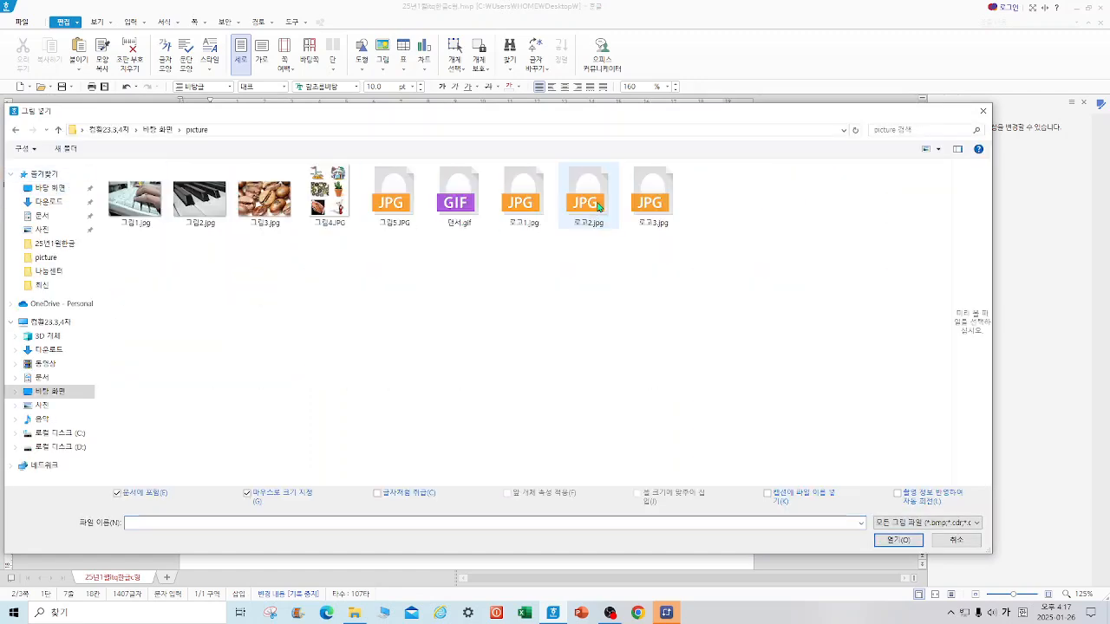
left_click(517, 213)
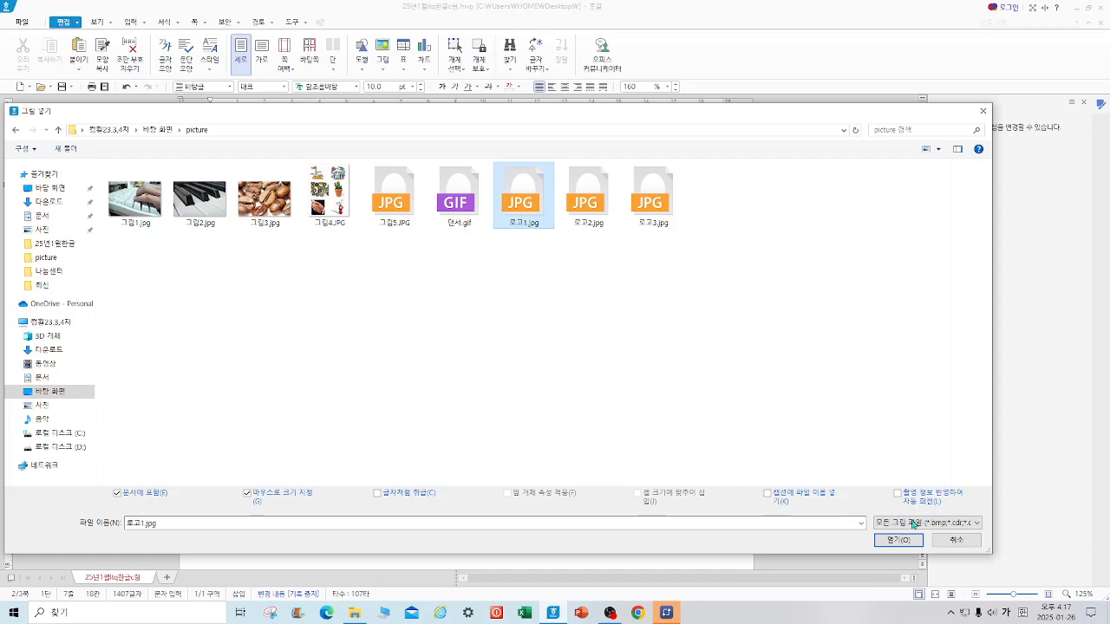
left_click(899, 539)
left_click_drag(218, 373, 228, 431)
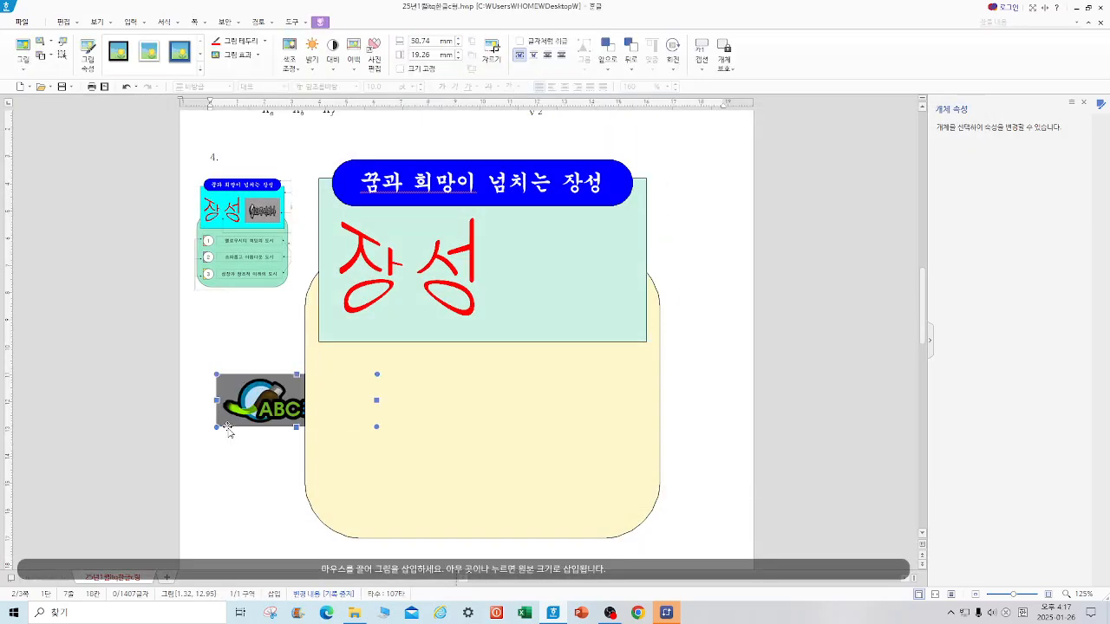
key("Delete")
Insert the image 로고2.jpg in the blank area below the small sample picture
left_click(388, 55)
left_click(572, 203)
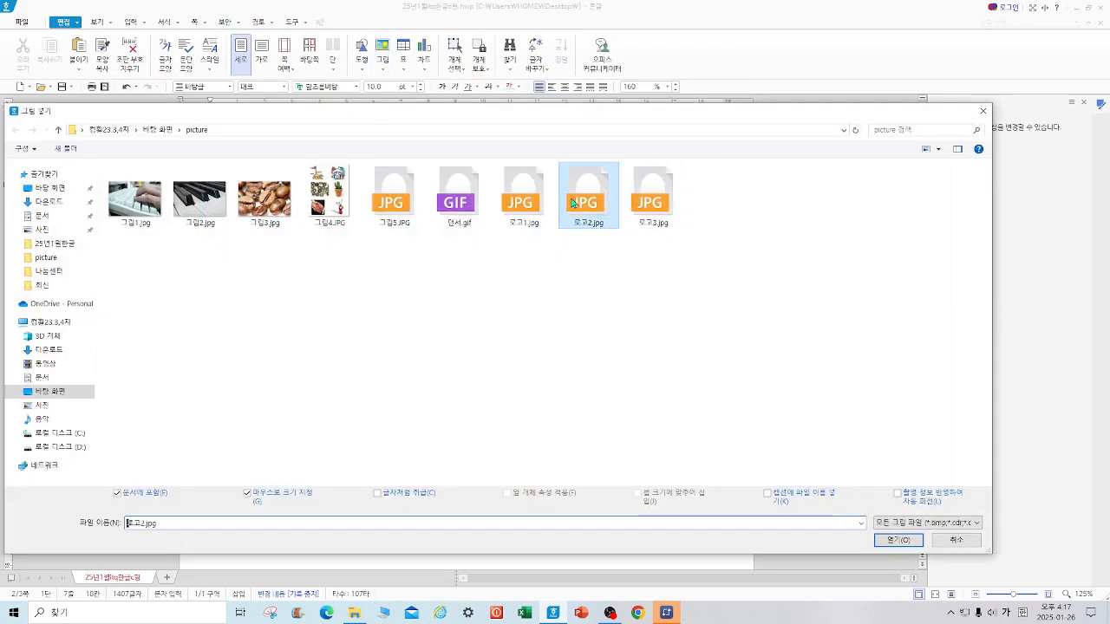
left_click(898, 539)
left_click_drag(211, 348, 223, 405)
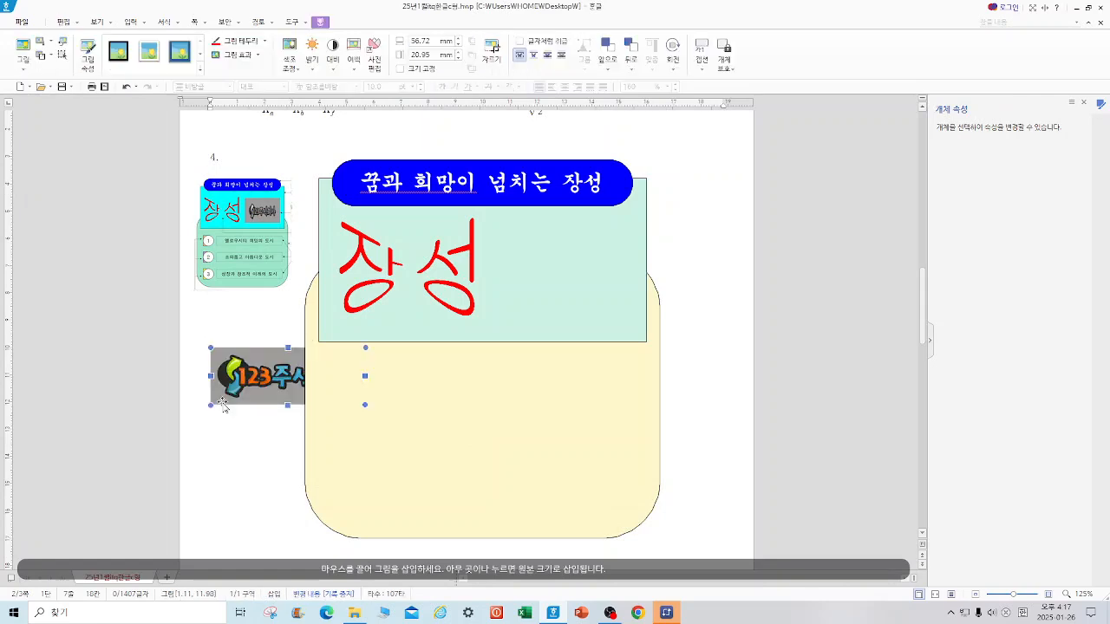
Set the logo picture's size to 50 × 35 mm, turn on 크기 고정 and place it 글 앞으로
double_click(260, 369)
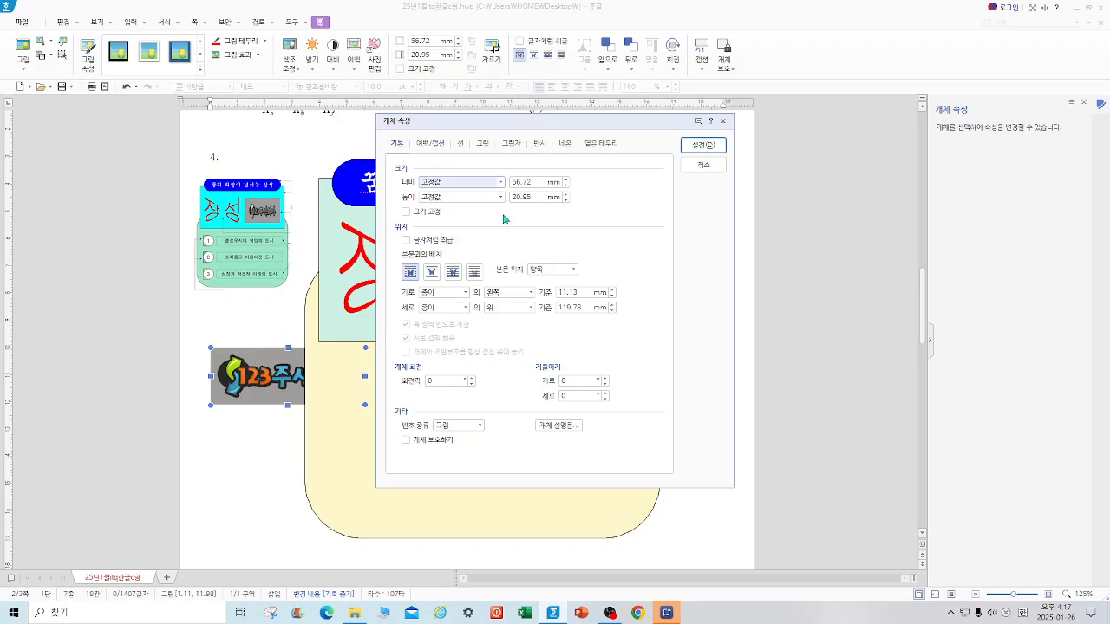
key("Tab")
type("50")
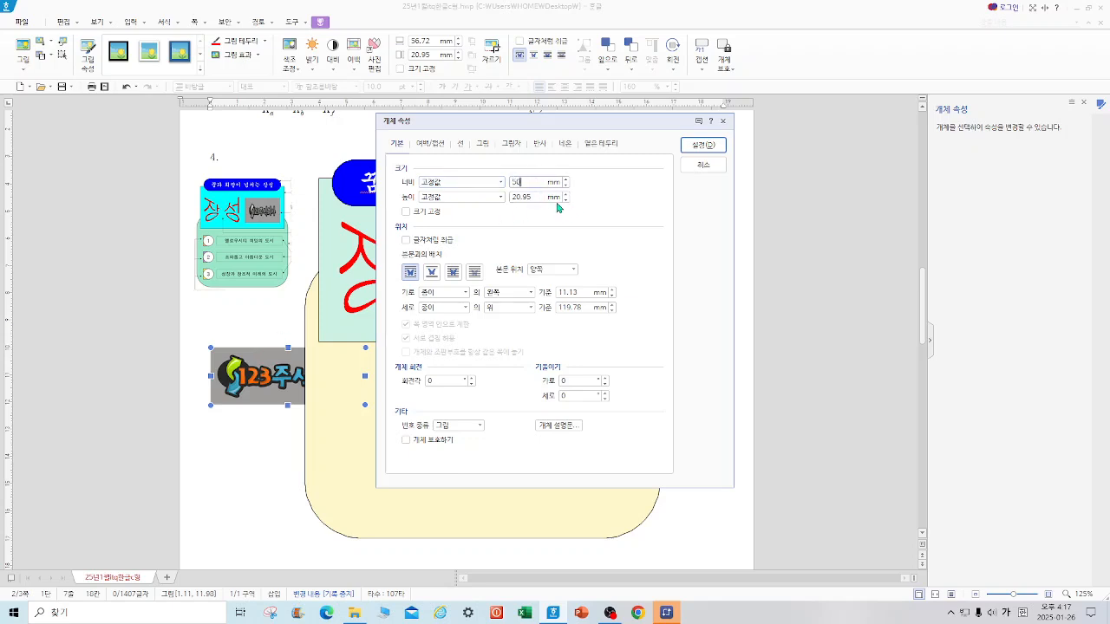
key("Tab")
type("35")
left_click(407, 211)
left_click(454, 273)
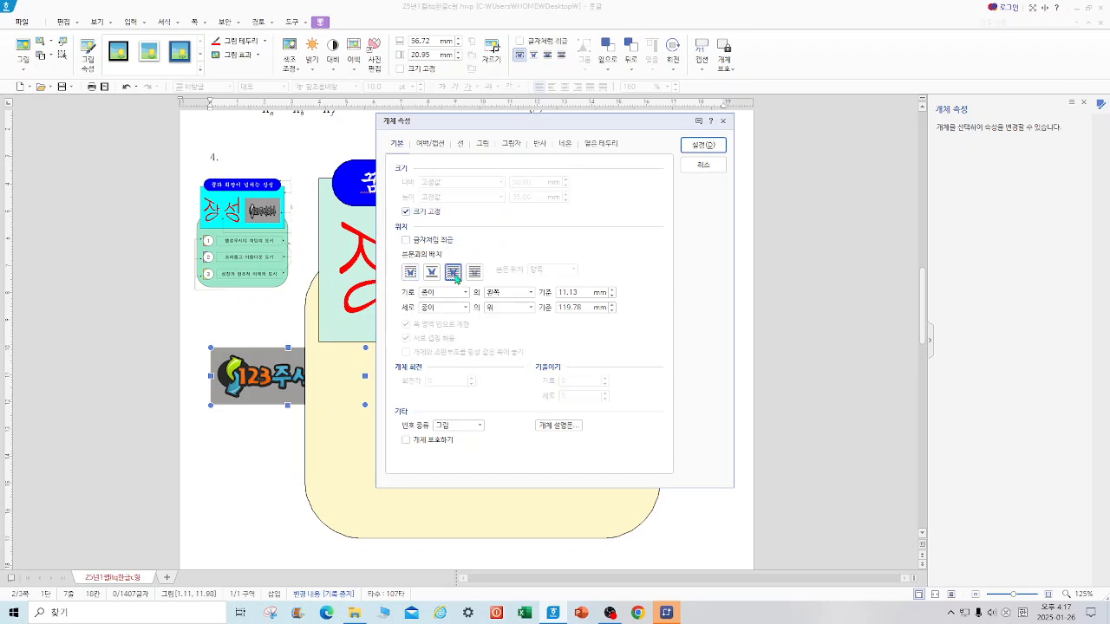
Apply the 회색조 effect to the logo picture and move it onto the green rectangle, to the right of 장성
left_click(483, 145)
left_click(410, 382)
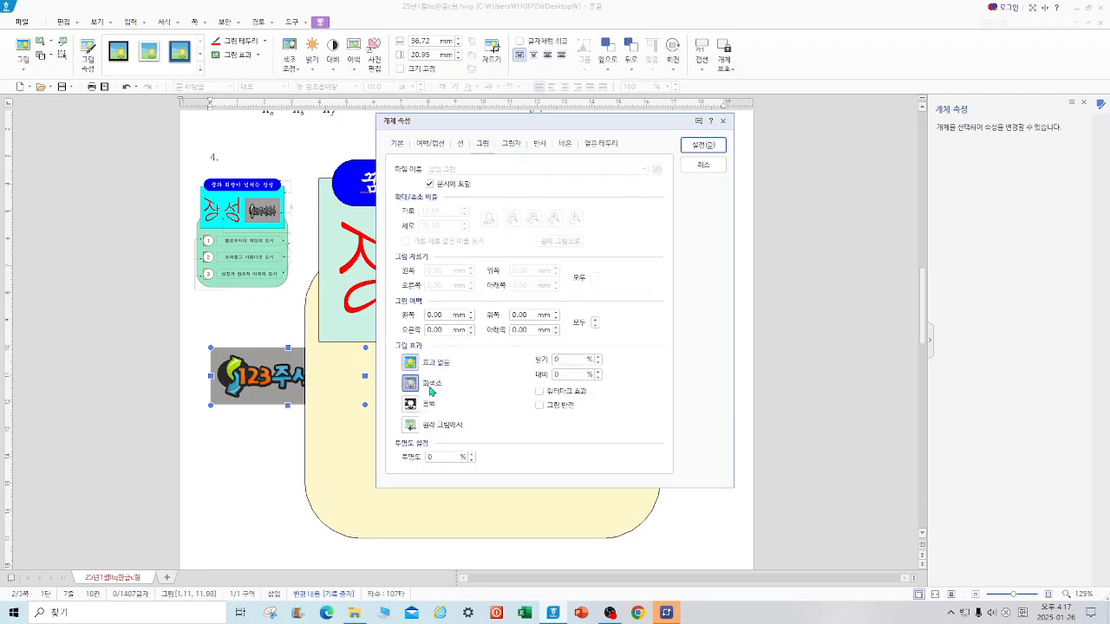
left_click(700, 144)
left_click_drag(325, 373, 560, 272)
left_click(714, 273)
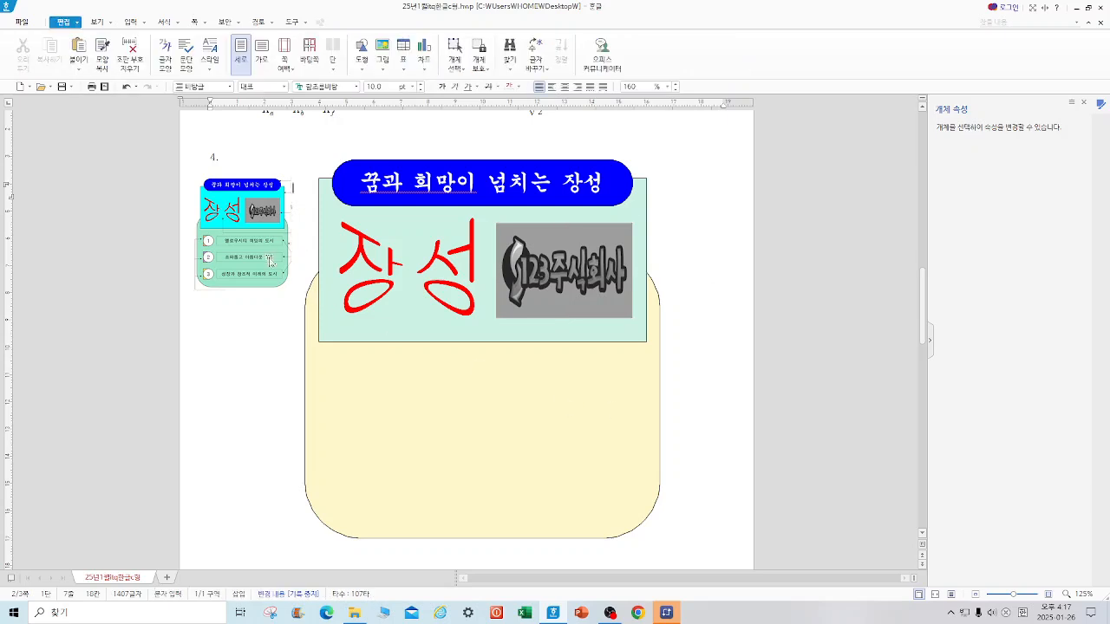
Draw a text box about 98 × 14 mm in the yellow shape below the green rectangle, reading 예로우시티 희망의 도시
left_click(361, 108)
left_click_drag(376, 358, 643, 397)
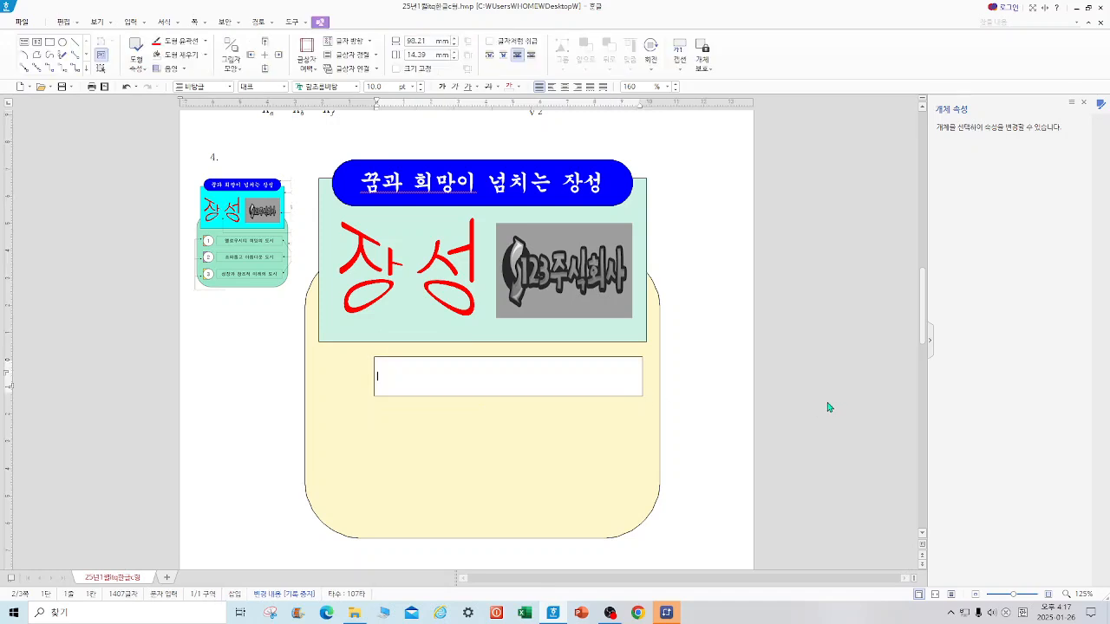
type("에로우시티 희망의 도시")
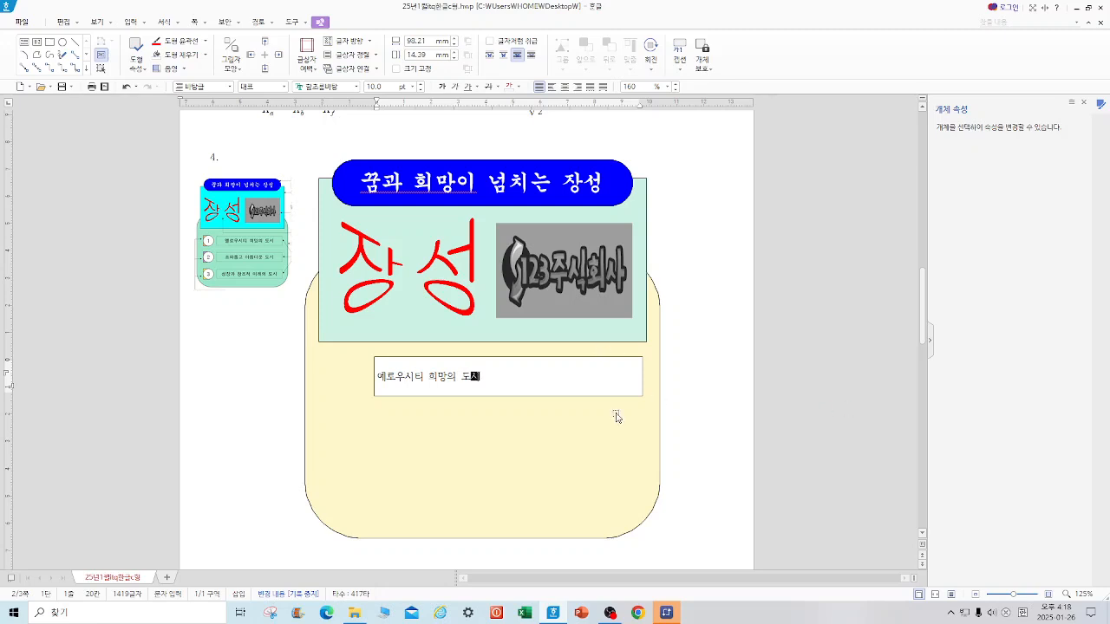
Format the new text box's text as 18 pt 돋움 and centre it
left_click_drag(490, 382, 374, 363)
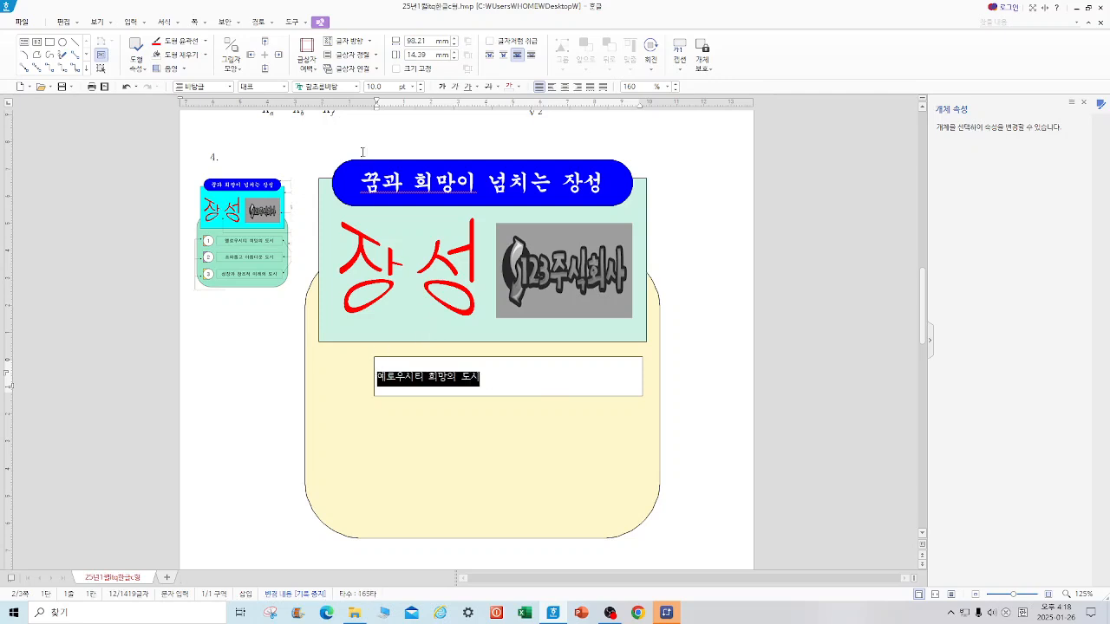
left_click(412, 86)
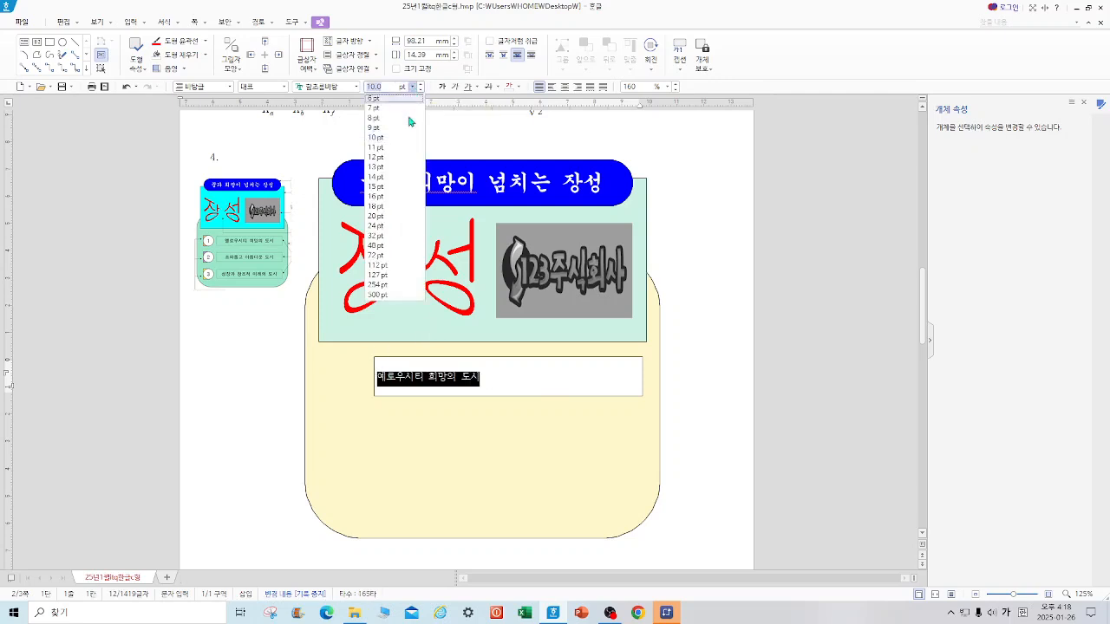
left_click(380, 208)
left_click(342, 84)
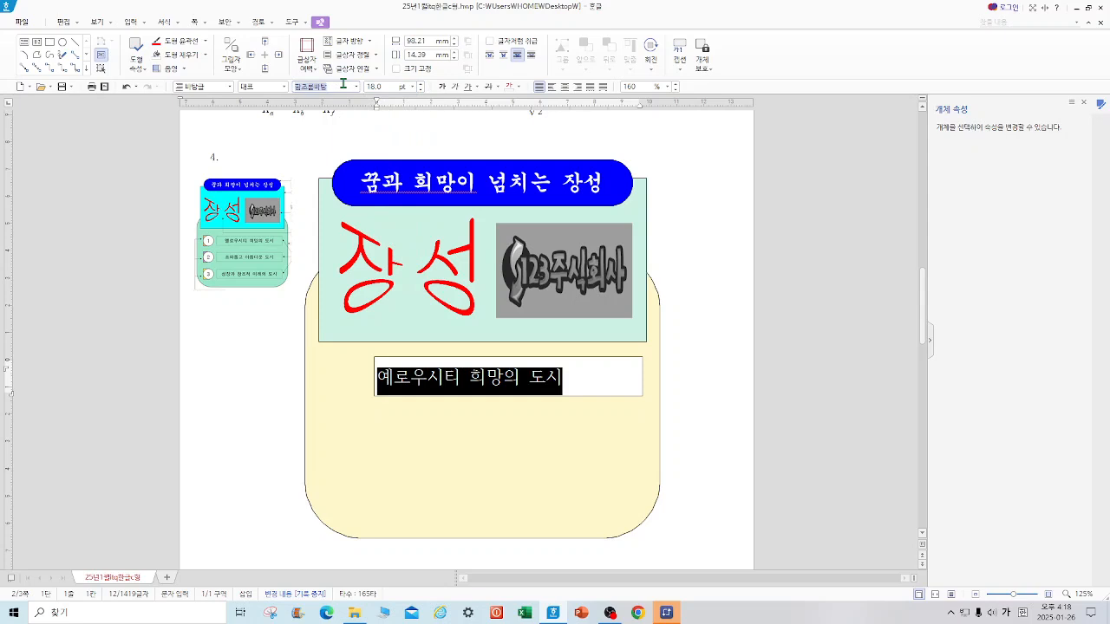
type("ㄷㅗㄷ")
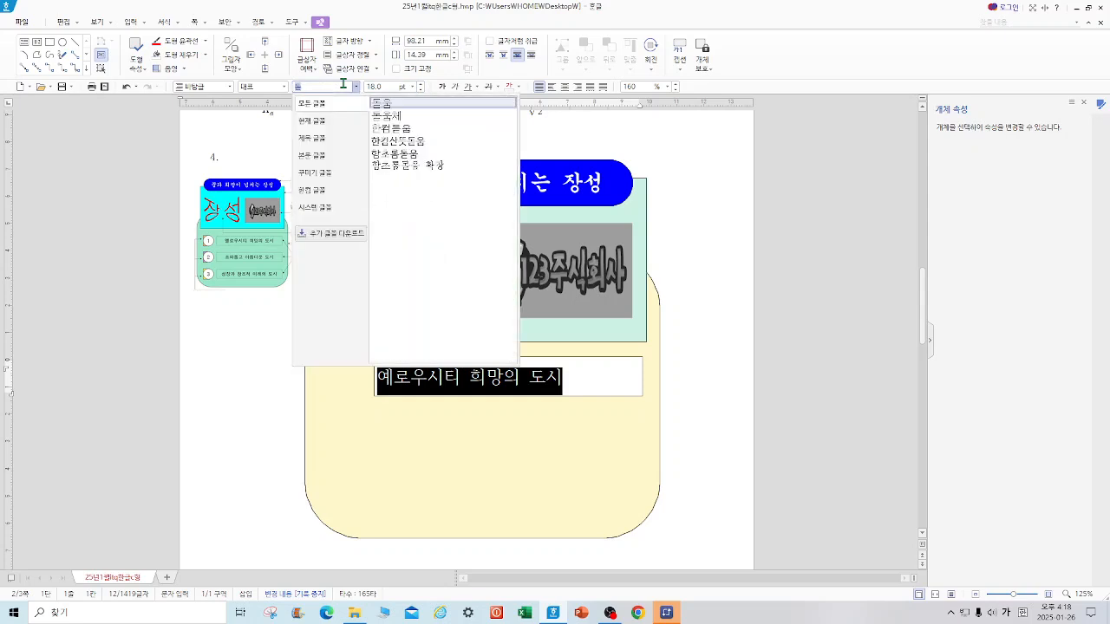
type("ㅇㅜㅁ")
key("Return")
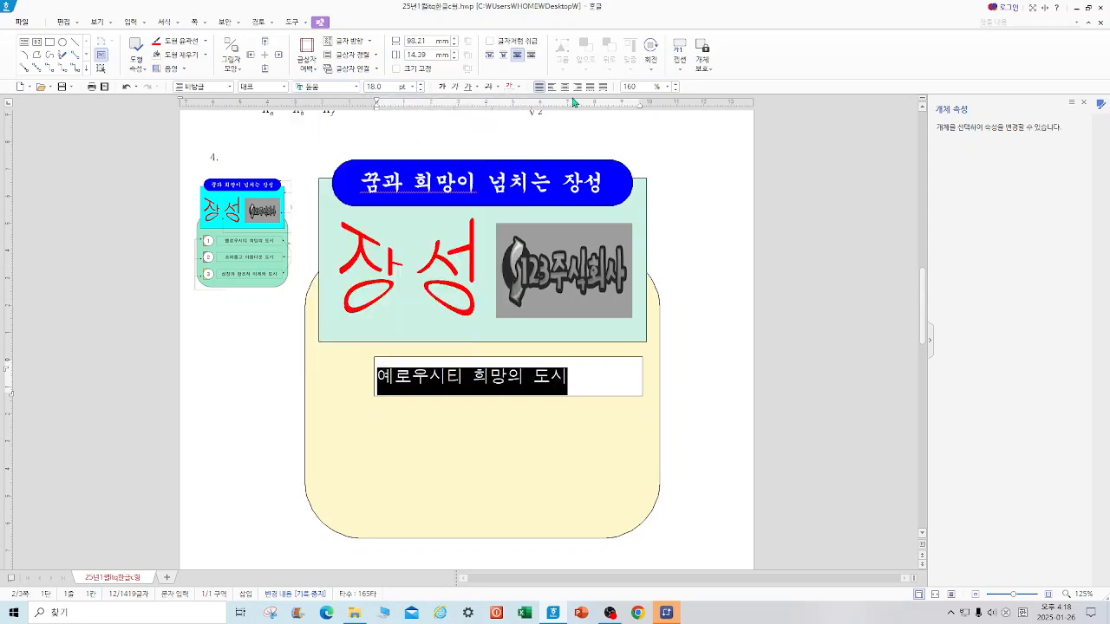
left_click(563, 87)
Correct the first word of the text box to 옐로우시티
left_click(424, 378)
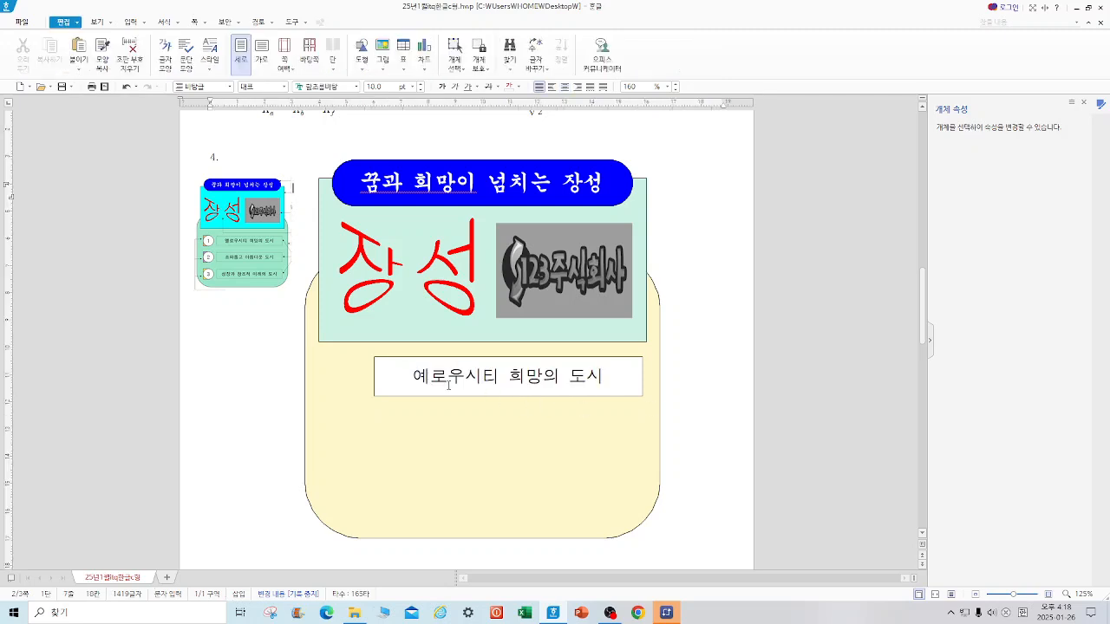
key("BackSpace")
type("ㅇㅖ")
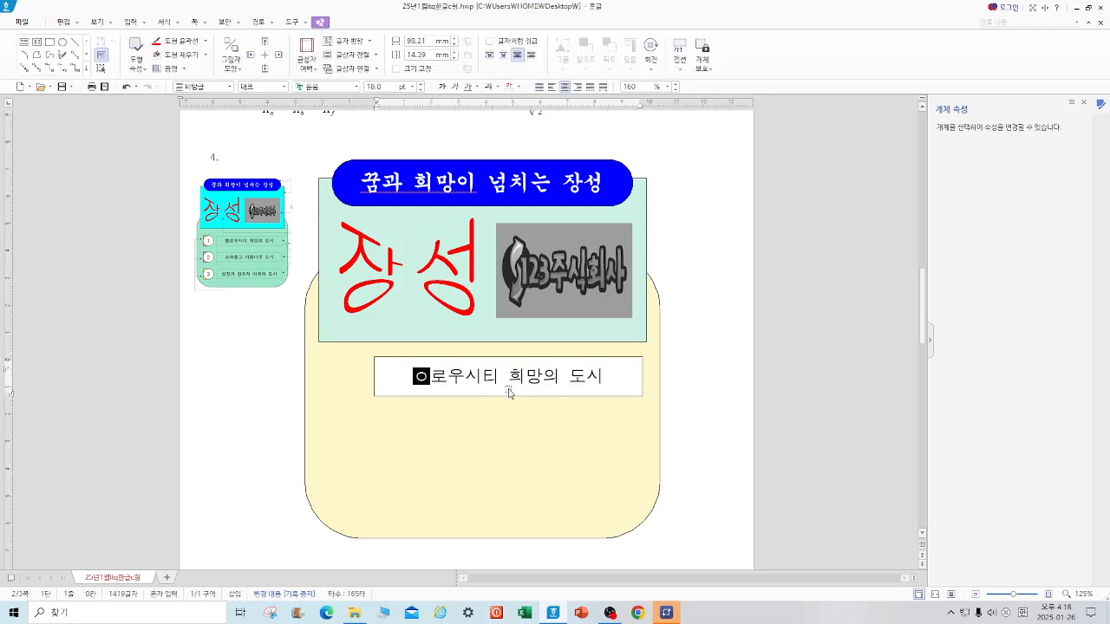
type("ㄹ")
left_click(687, 411)
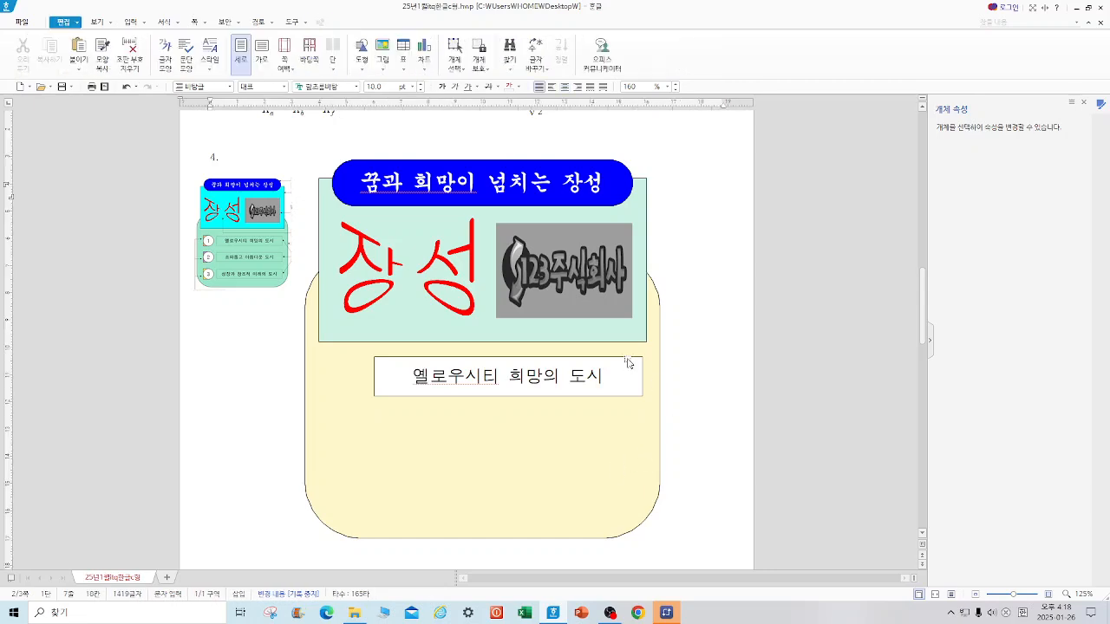
Give the 옐로우시티 text box no fill and a dashed outline
double_click(629, 363)
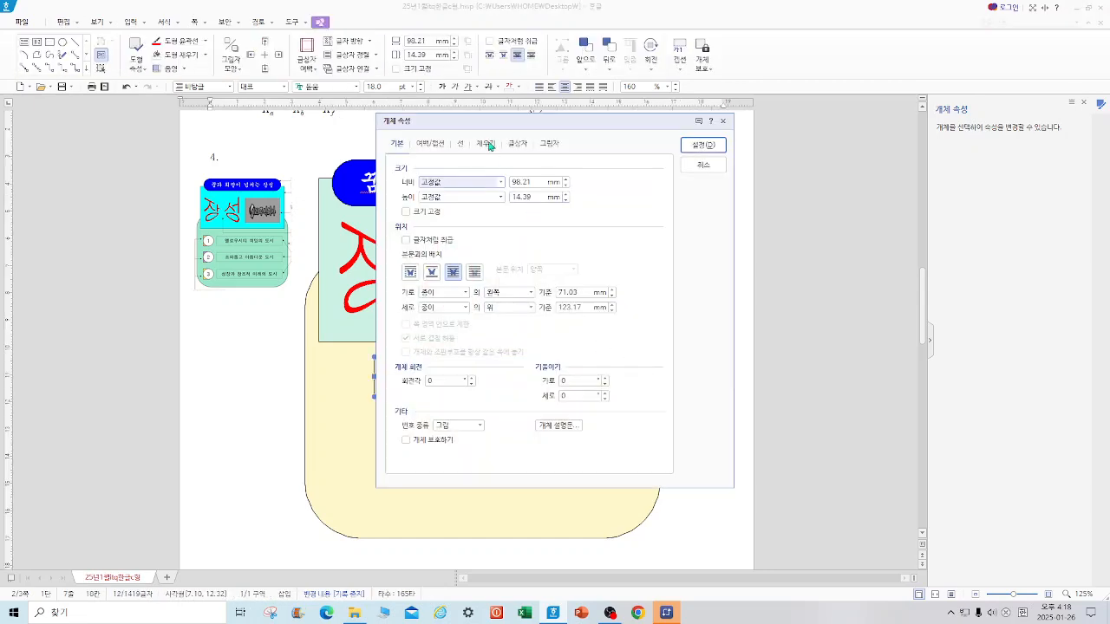
left_click(488, 145)
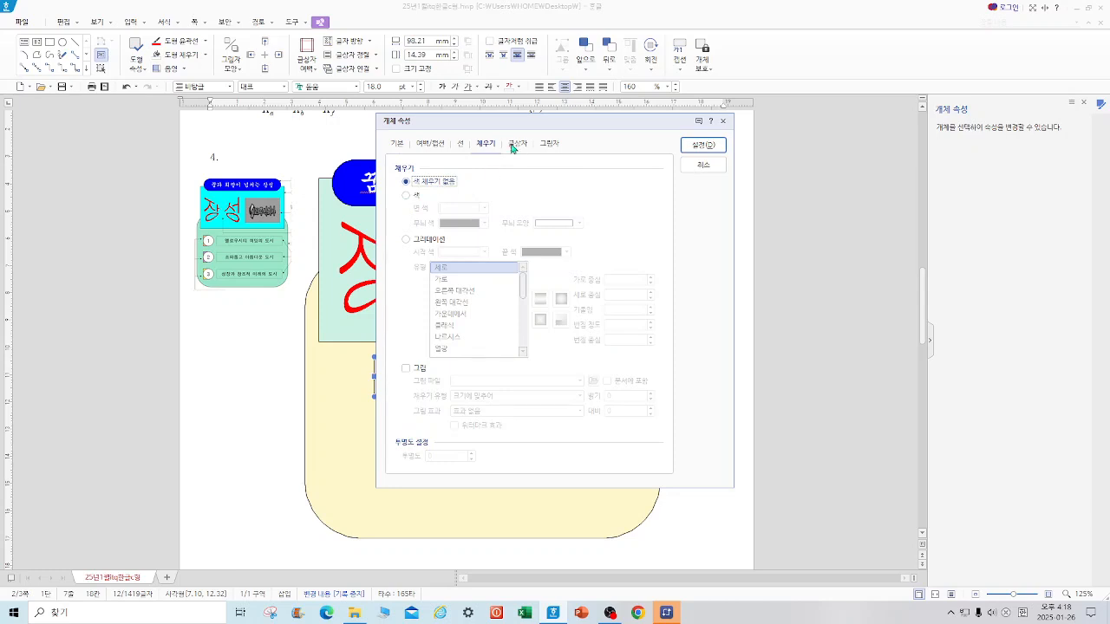
left_click(461, 144)
left_click(552, 183)
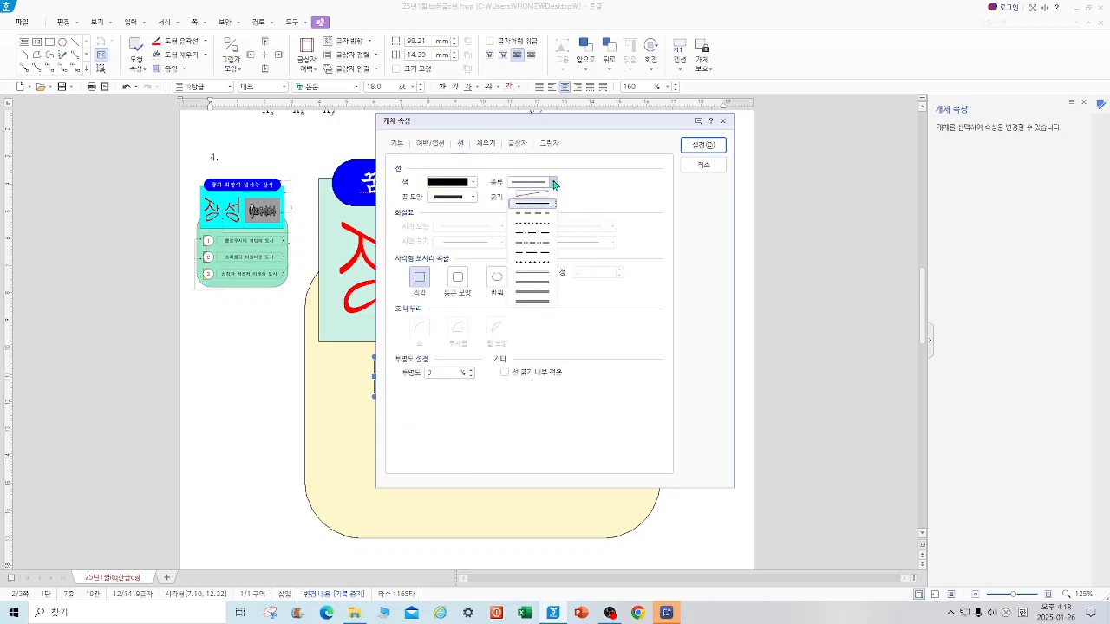
left_click(543, 207)
left_click(703, 145)
Place two copies of the dashed text box below it and change the middle one to read 조화롭고 아름다운 도시
left_click_drag(547, 368, 555, 501)
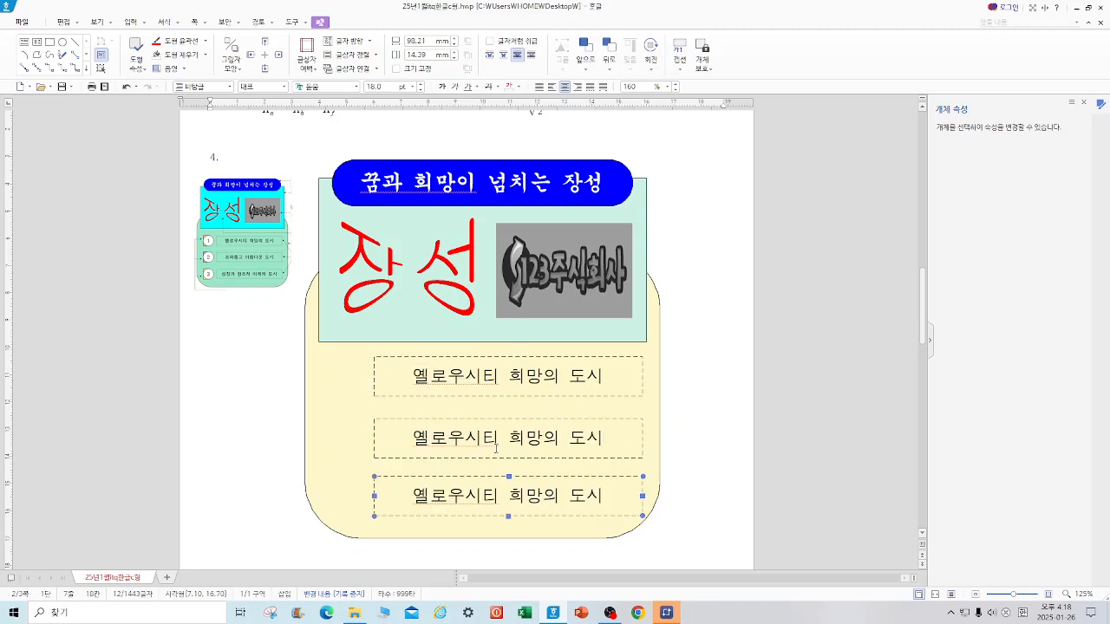
left_click_drag(414, 436, 559, 438)
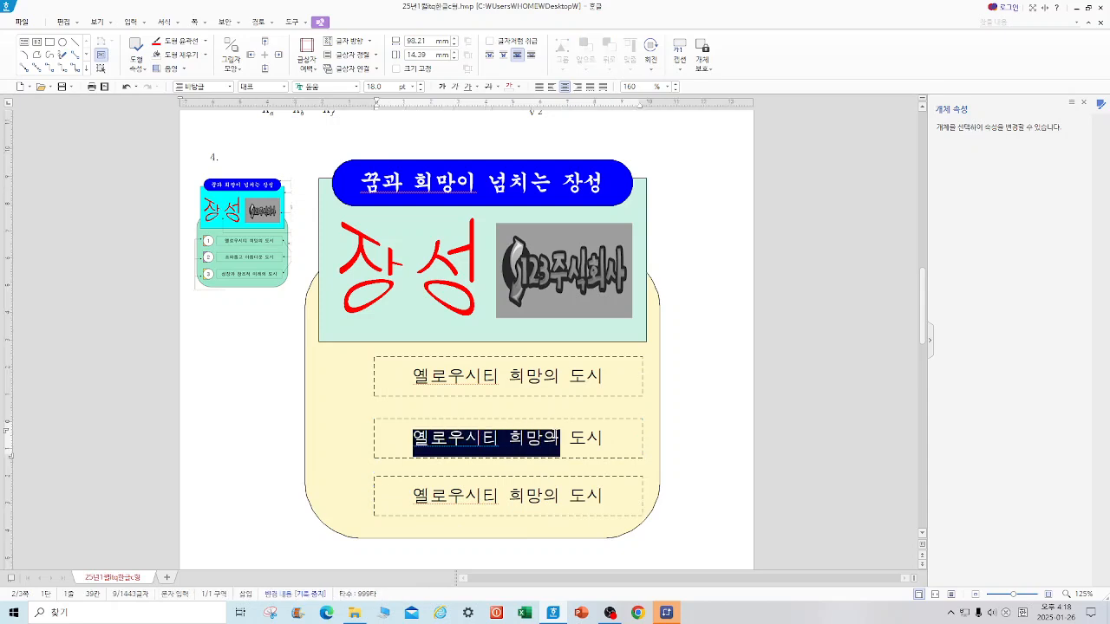
type("조화롭고")
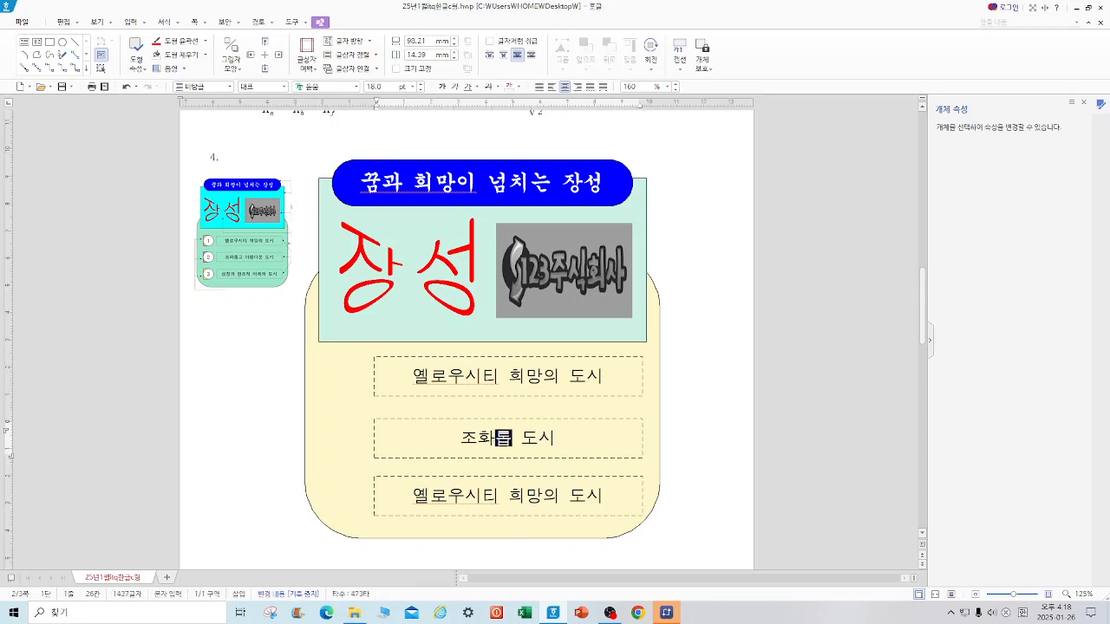
type(" 아름다운")
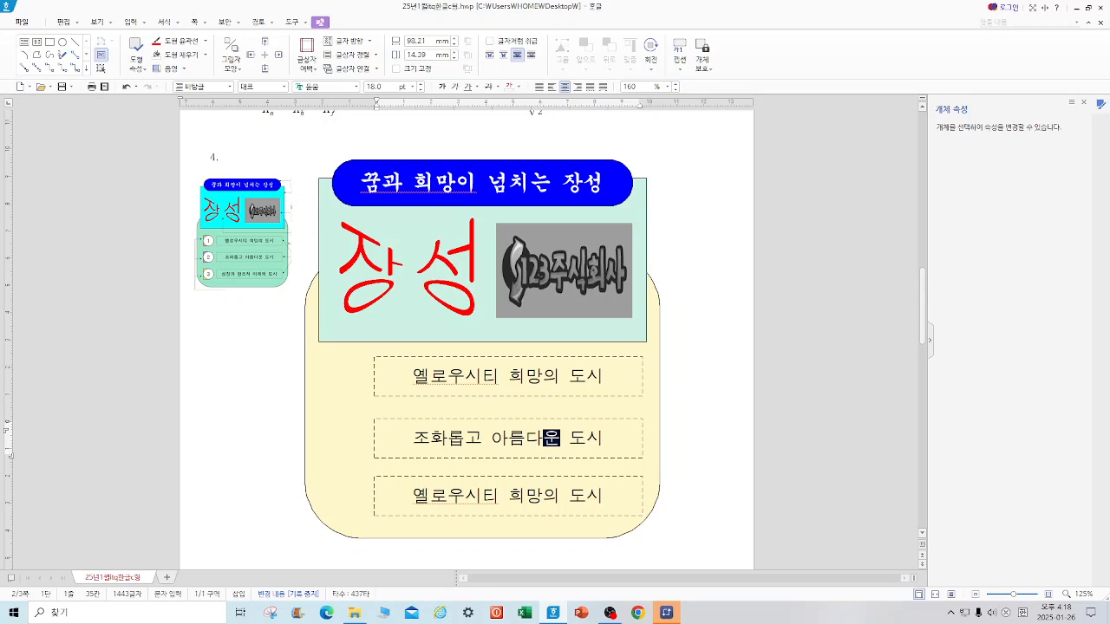
Change the lowest text box to read 성자장과 창조적 미래의 도시 and save the document
left_click_drag(414, 495, 560, 494)
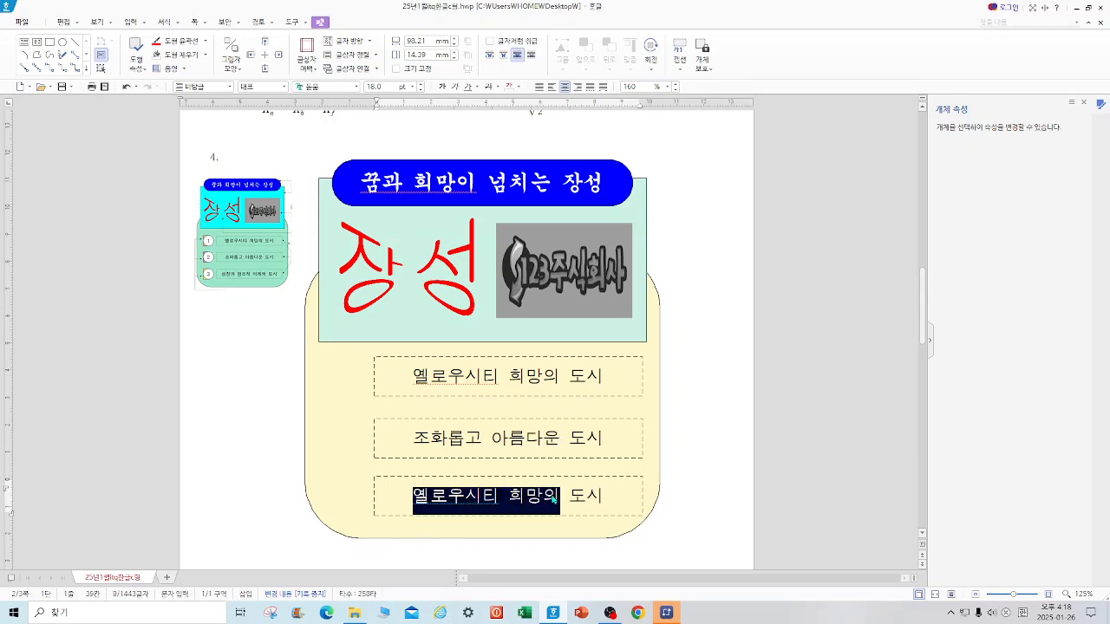
type("성자오가 창")
type("조적 밀")
type("래의")
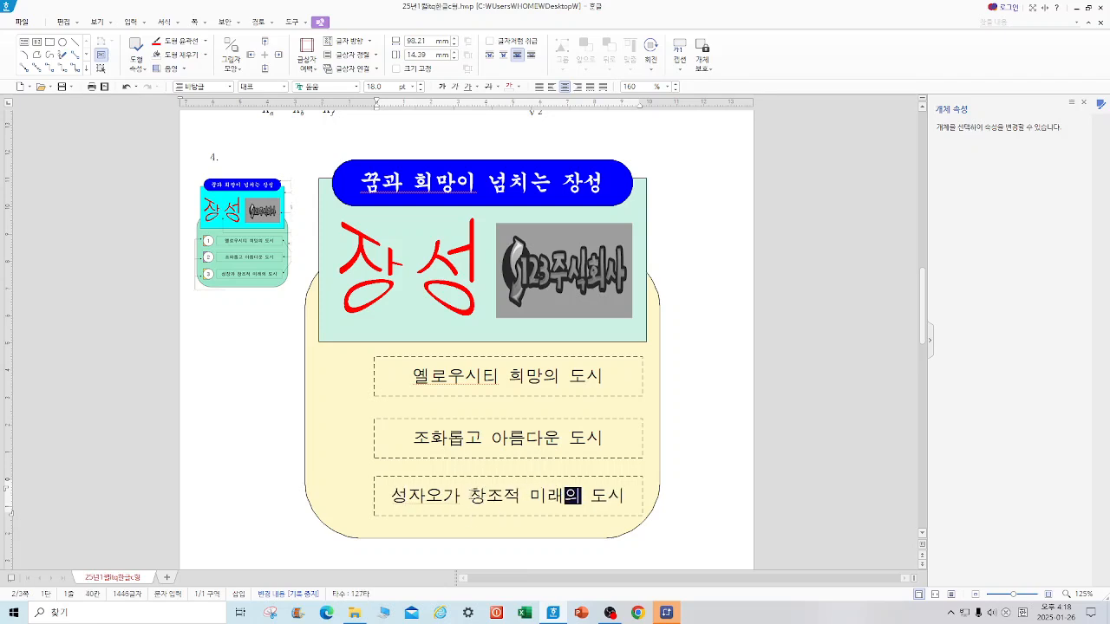
left_click_drag(468, 496, 428, 496)
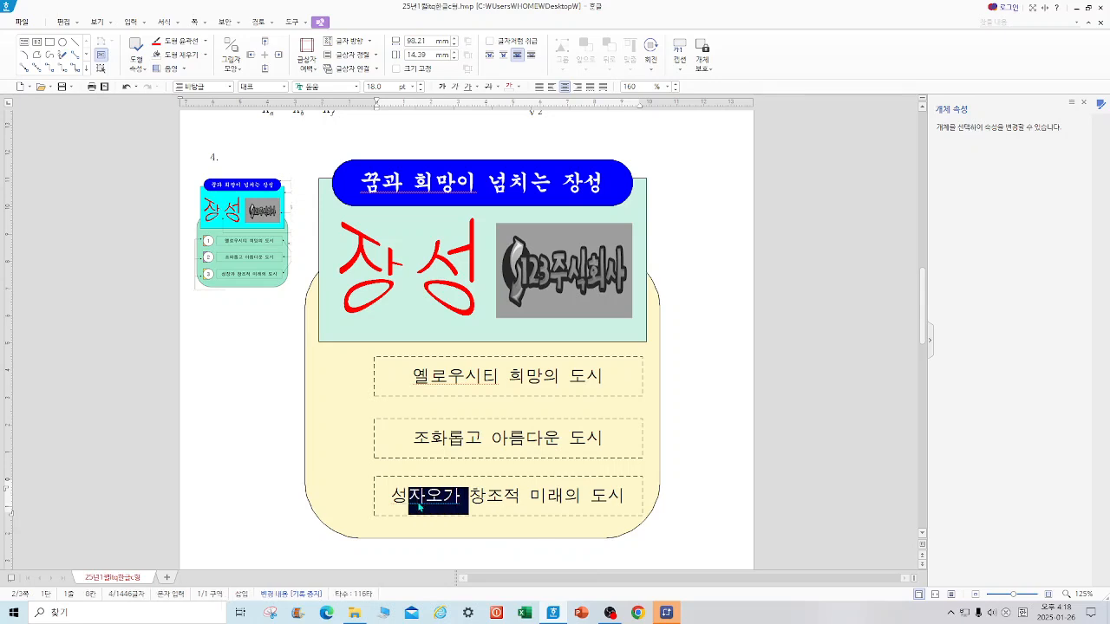
type("ㅈ")
type("과")
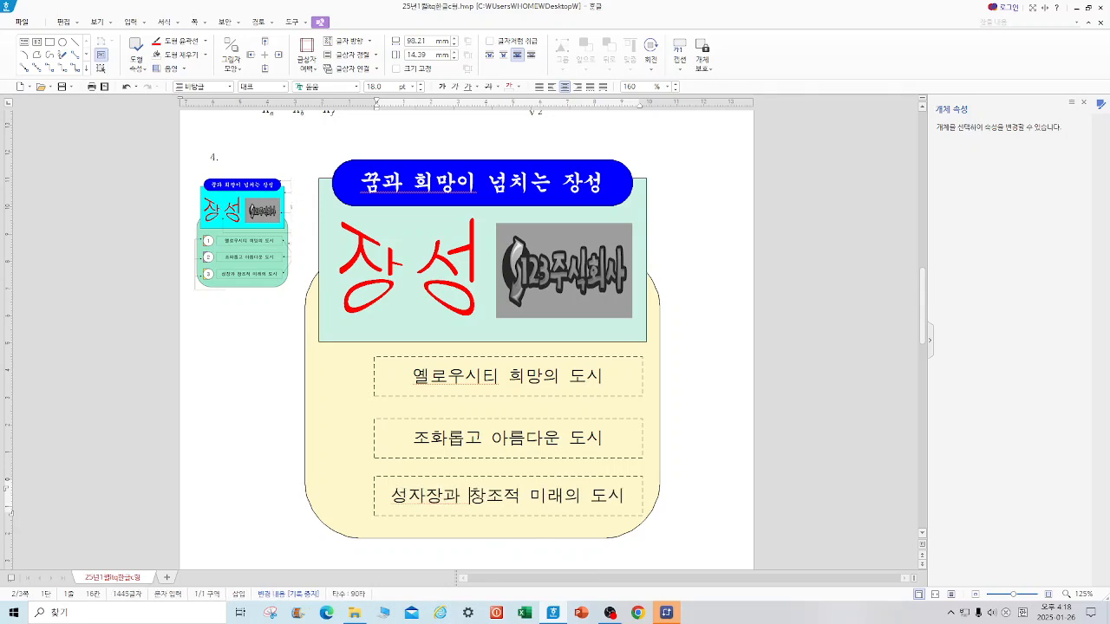
key("shift+Escape")
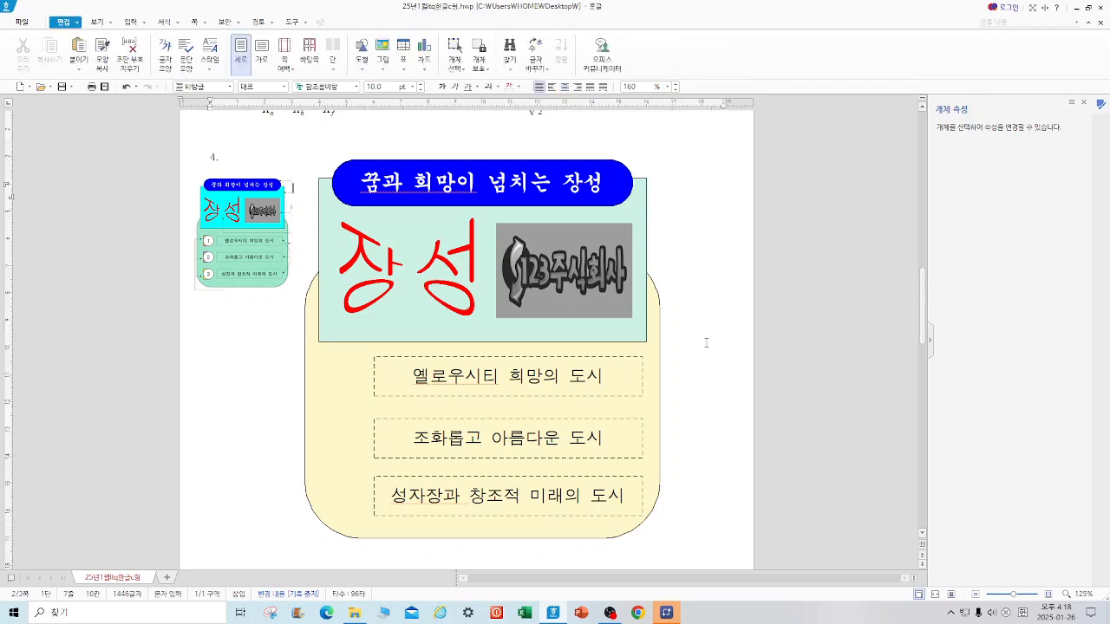
left_click(61, 89)
Draw a small rectangle in the empty area beside the drawing and size it 9 mm wide by 15 mm high with 크기 고정 enabled
left_click(361, 69)
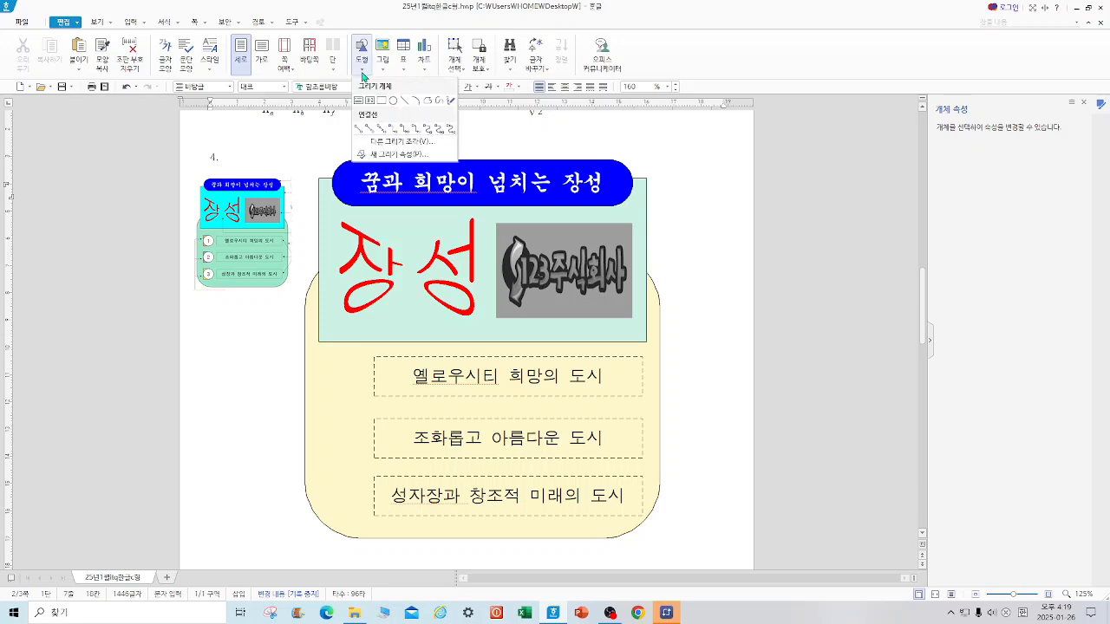
left_click(386, 100)
left_click_drag(218, 347, 251, 394)
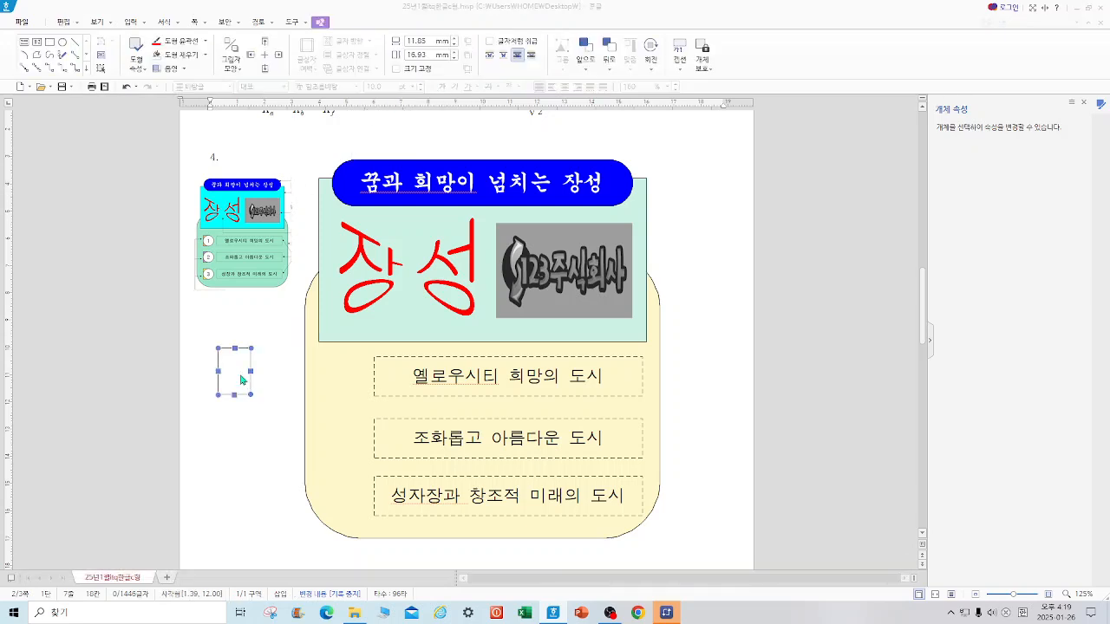
double_click(241, 378)
left_click(397, 144)
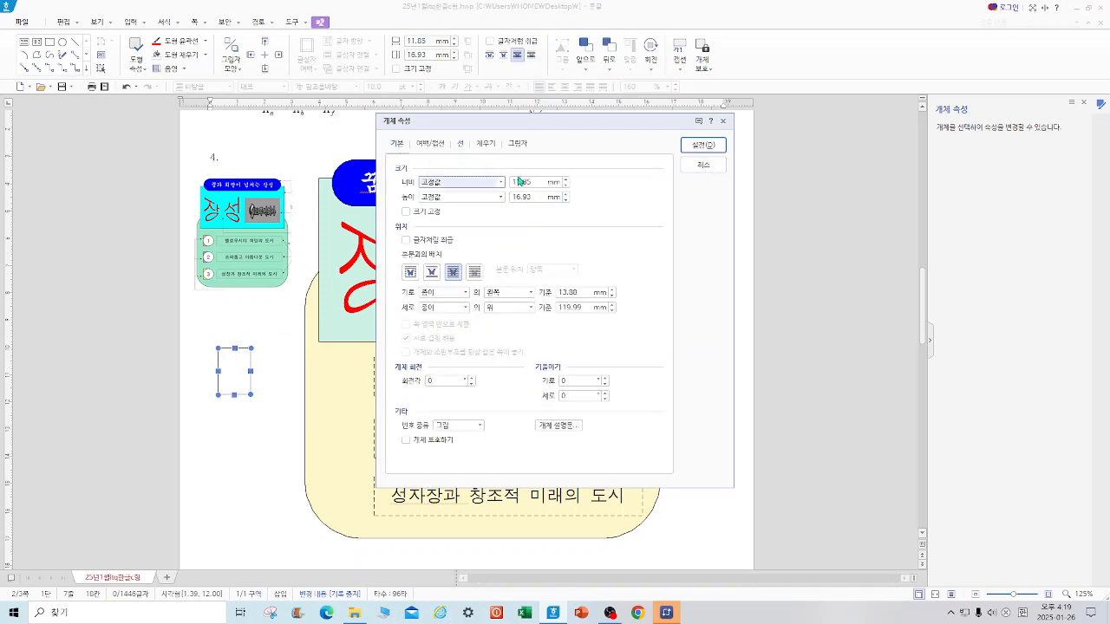
left_click_drag(538, 182, 439, 189)
type("9")
left_click_drag(538, 197, 469, 205)
type("15")
left_click(424, 212)
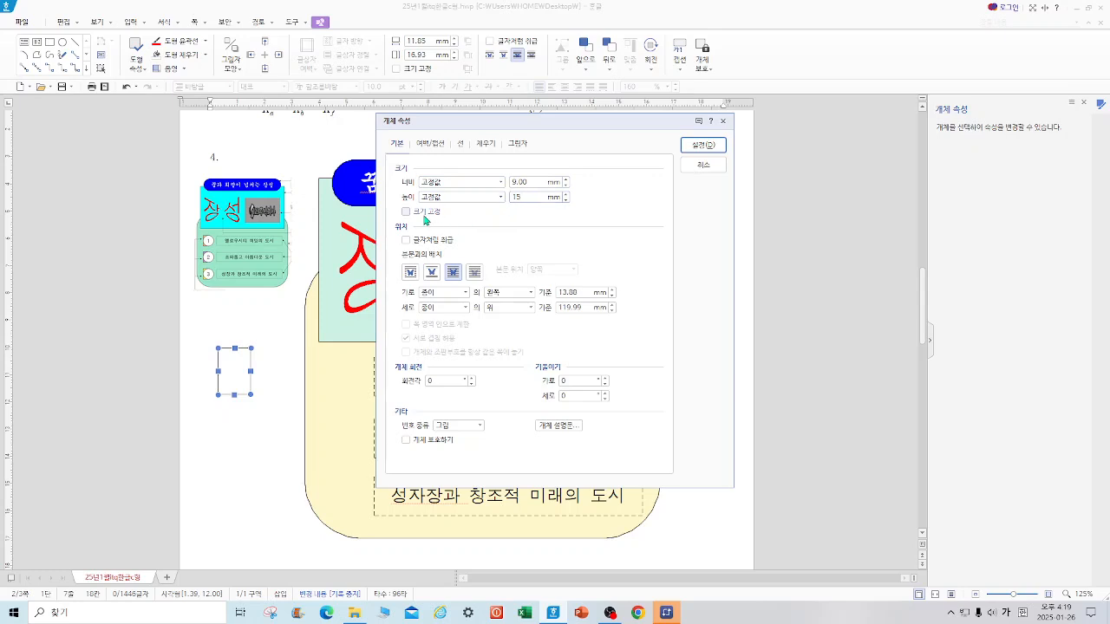
Fill the small rectangle with light orange
left_click(493, 144)
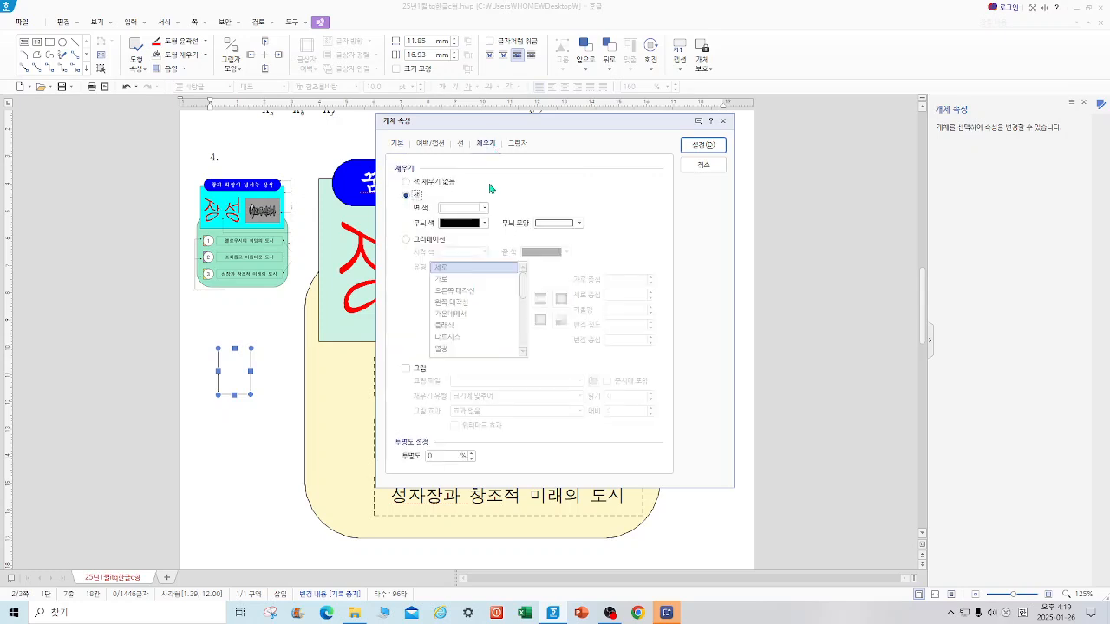
left_click(482, 208)
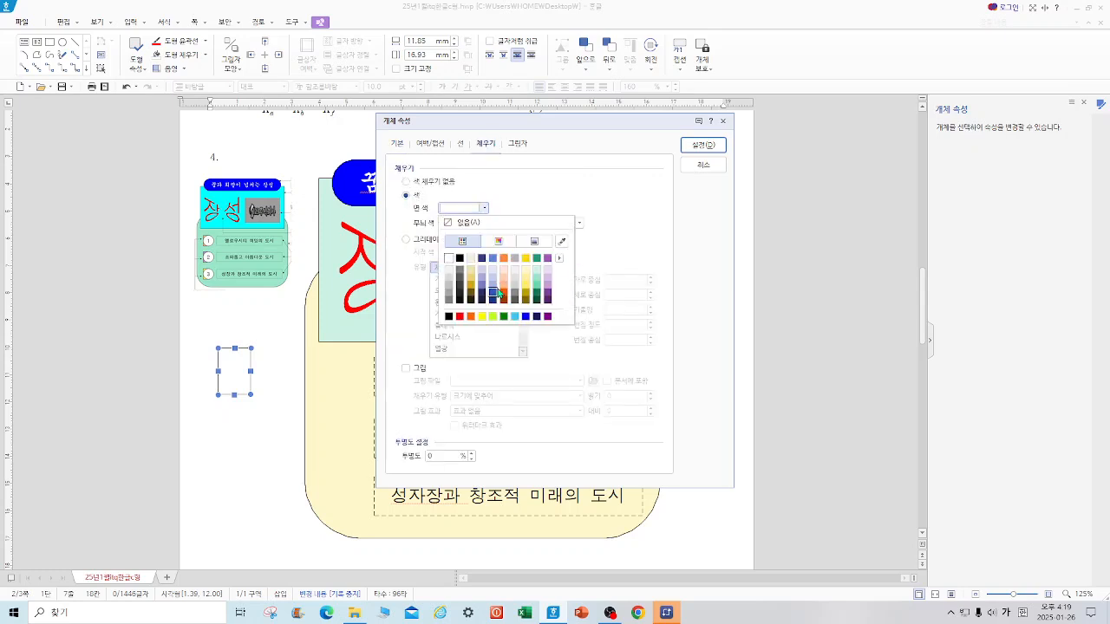
left_click(503, 276)
left_click(707, 146)
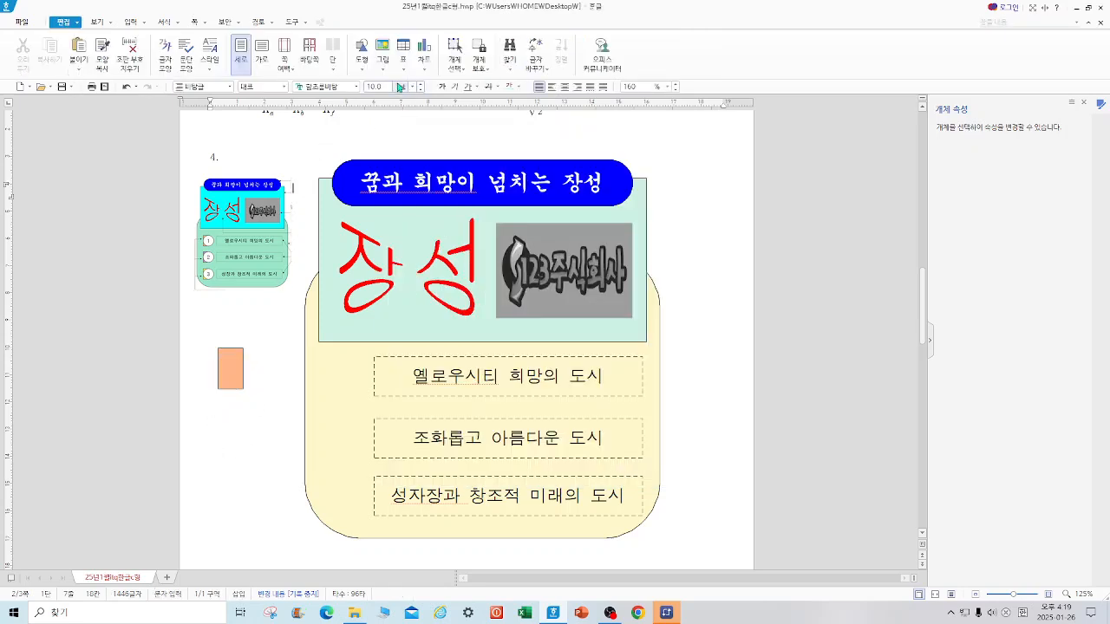
Draw an ellipse next to the orange rectangle and size it 15 mm wide by 15 mm high
left_click(361, 68)
left_click(393, 102)
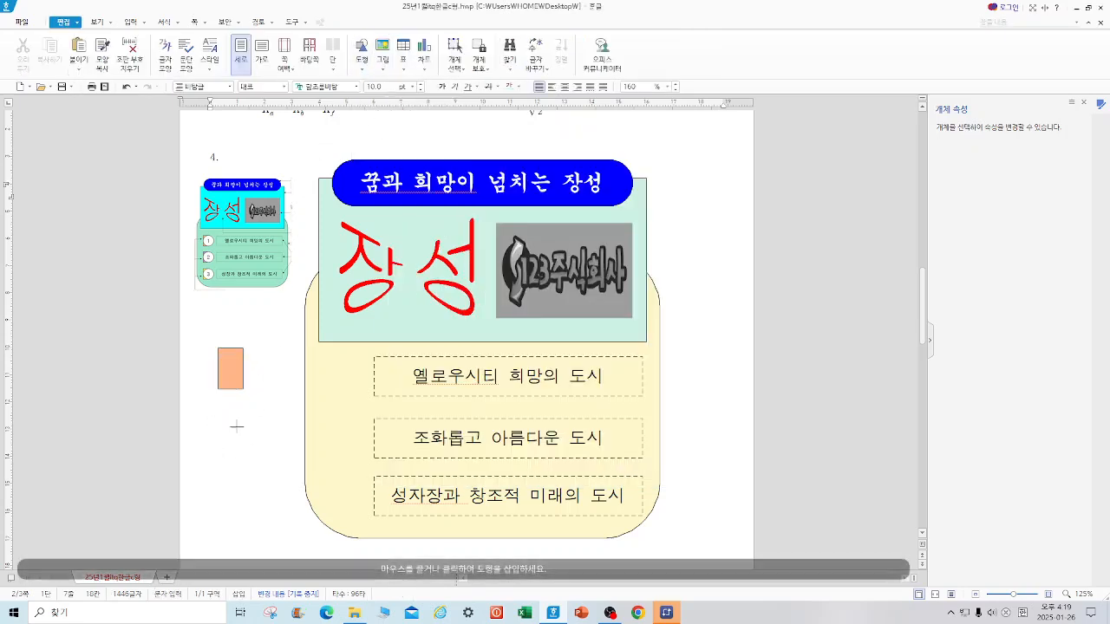
left_click_drag(243, 354, 274, 389)
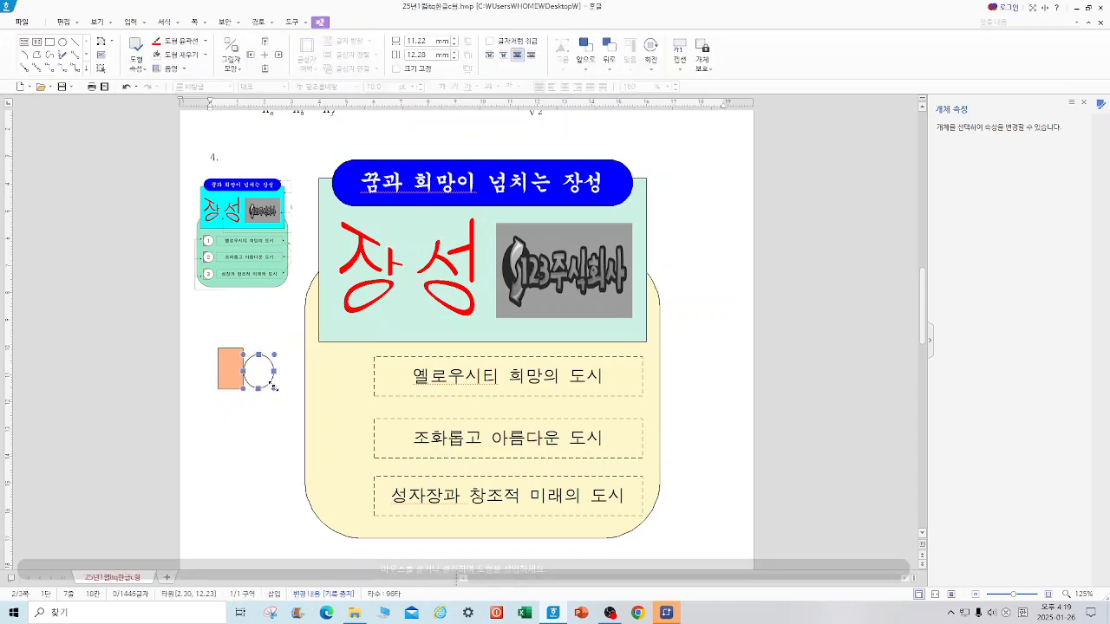
double_click(273, 387)
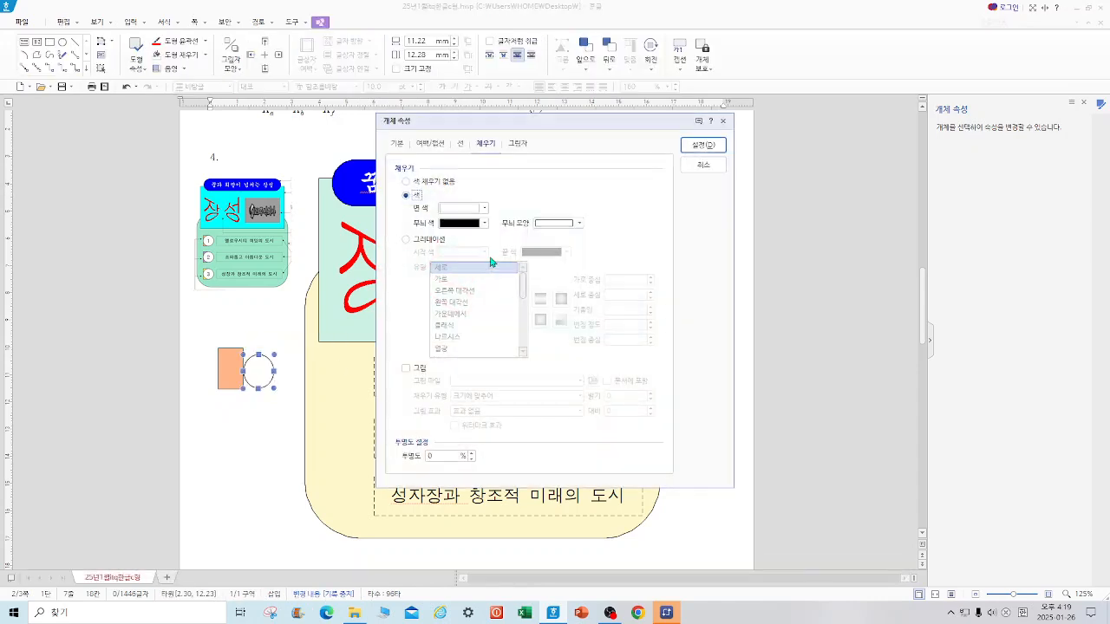
left_click(397, 144)
type("15")
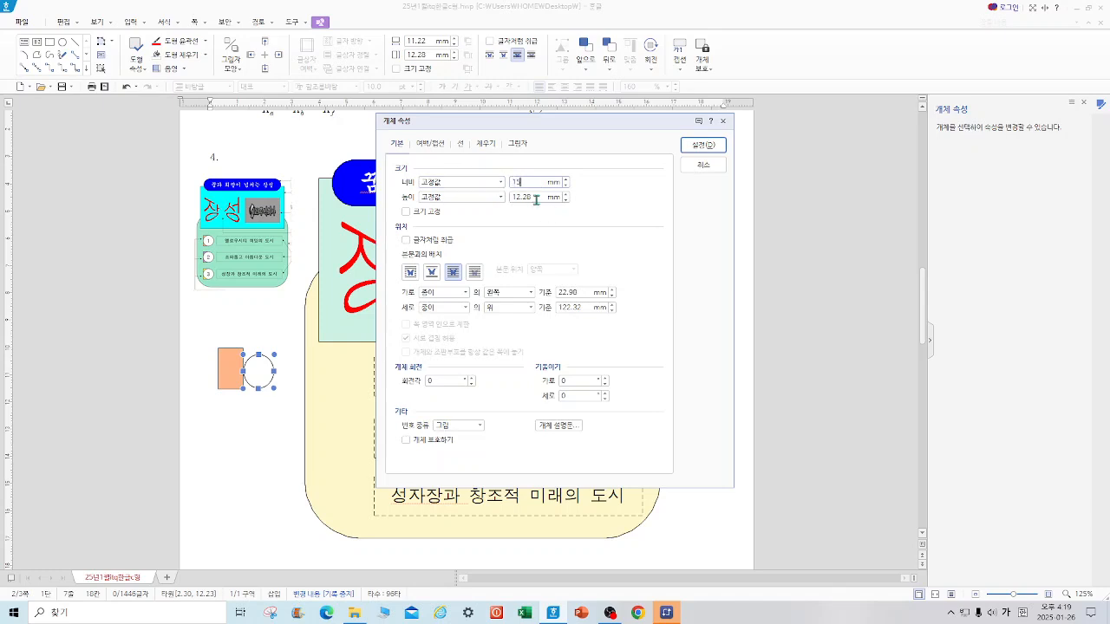
key("Tab")
type("15")
left_click(703, 144)
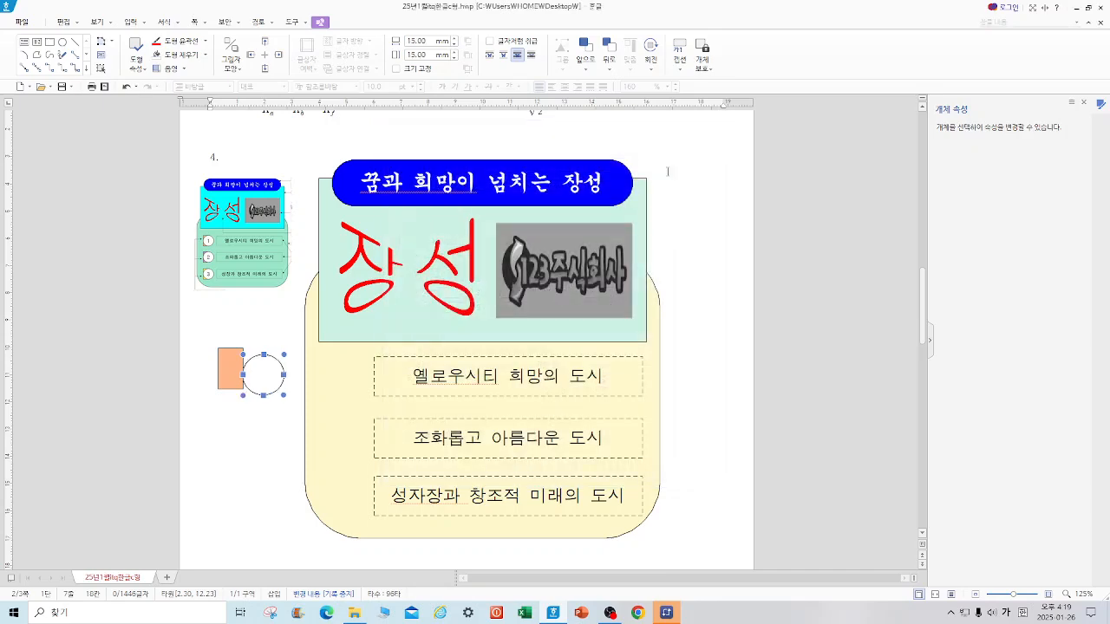
Make the circle a text holder and enter the number 1 in it
right_click(267, 382)
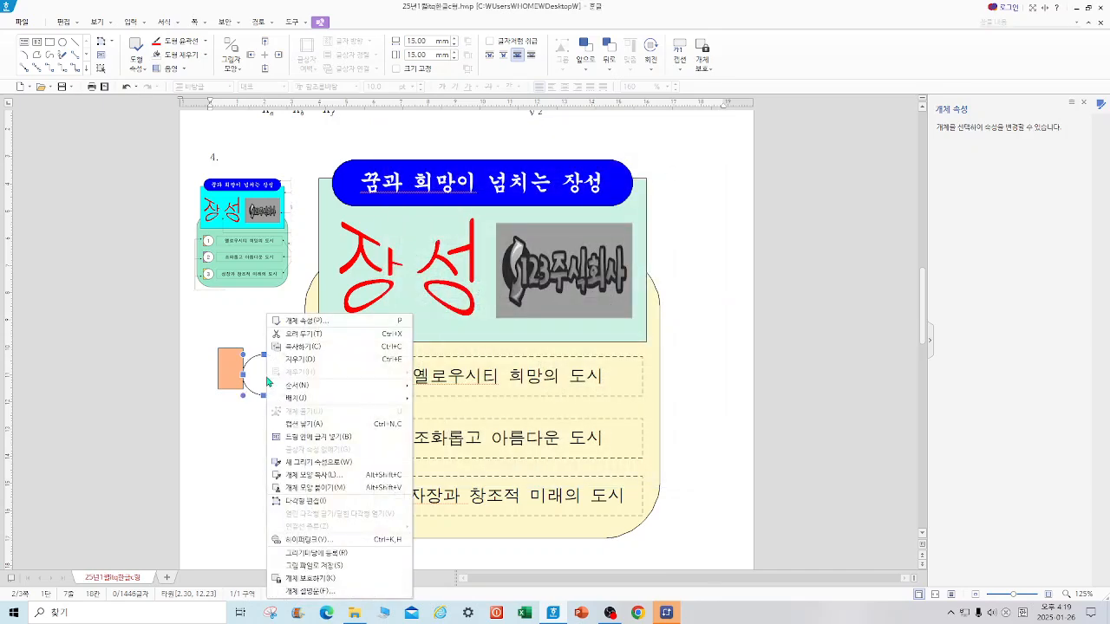
left_click(305, 442)
type("1")
Format the number in the circle as 굴림, 20 pt, centre-aligned
left_click_drag(263, 379, 233, 376)
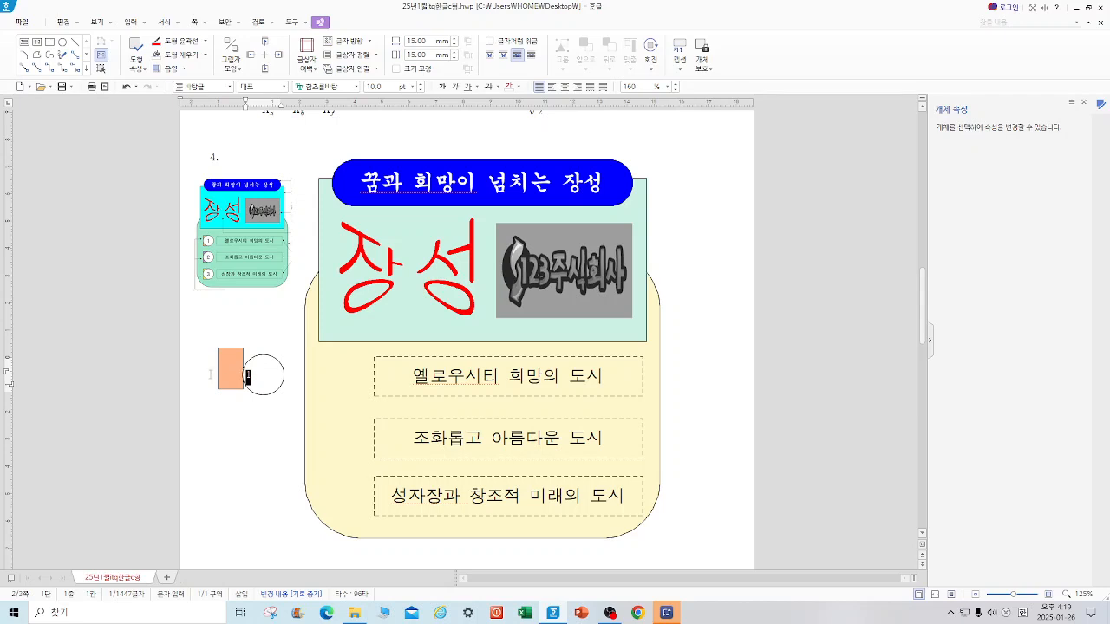
left_click(355, 87)
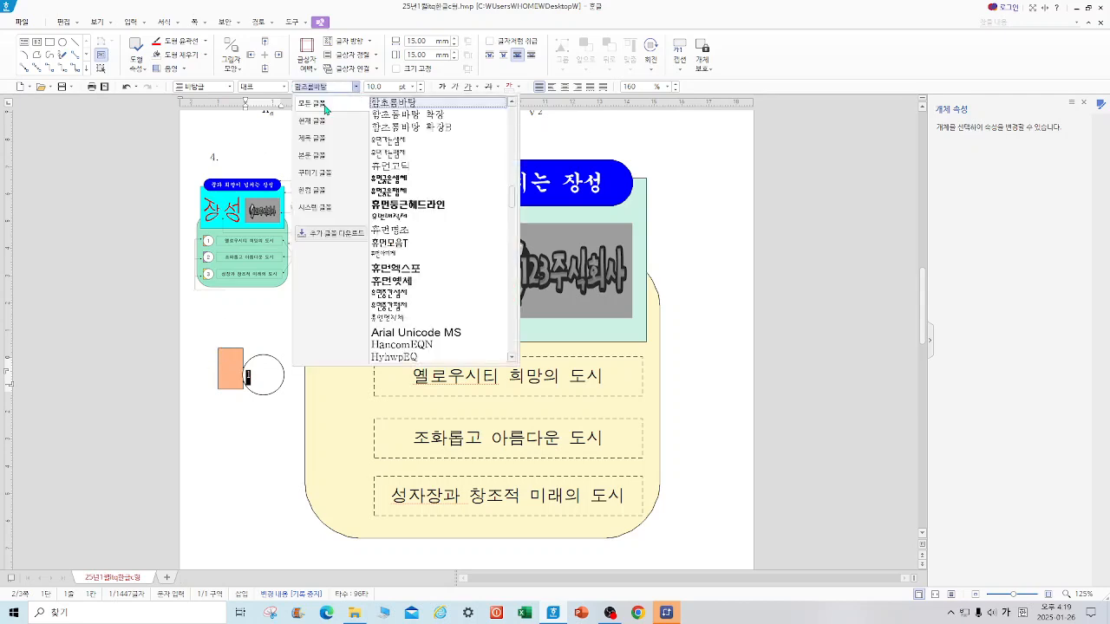
type("그래픽")
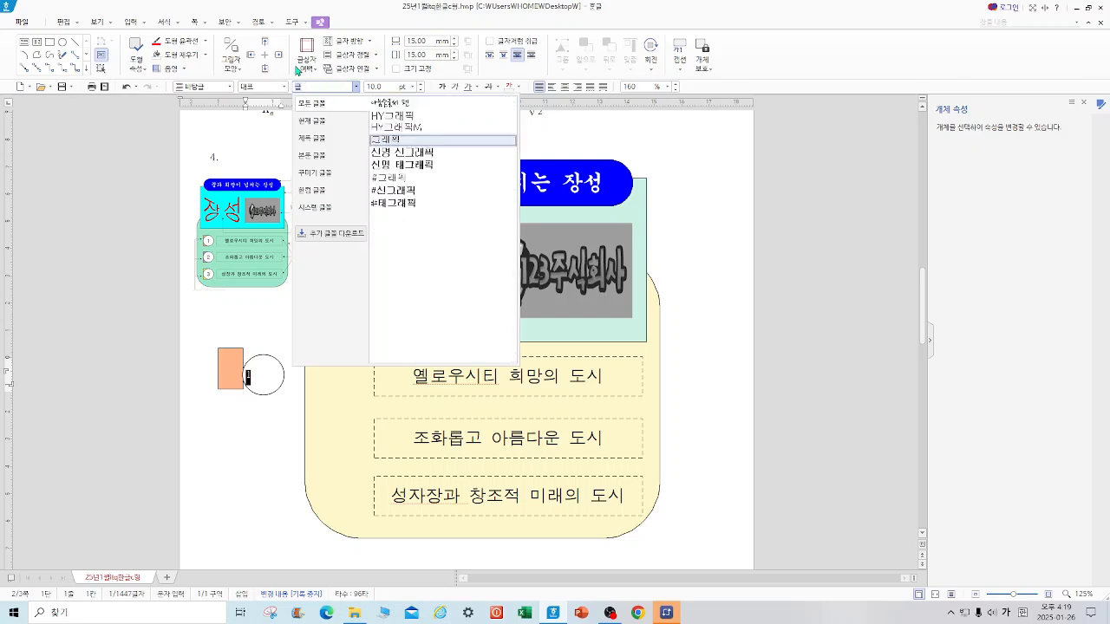
key("BackSpace")
type("굴림")
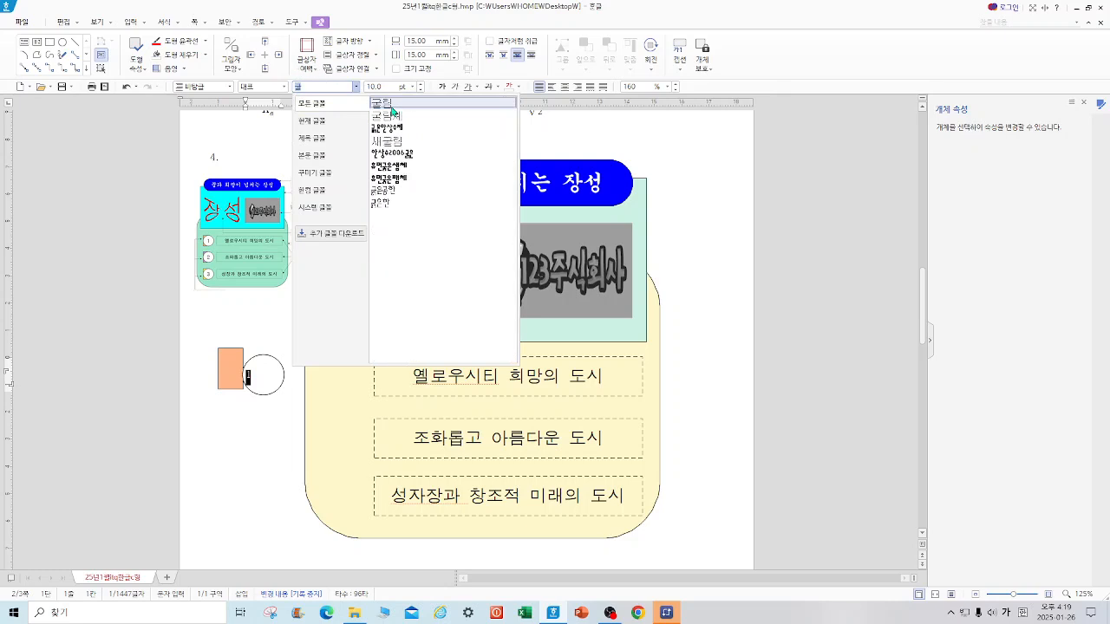
key("Return")
type("20")
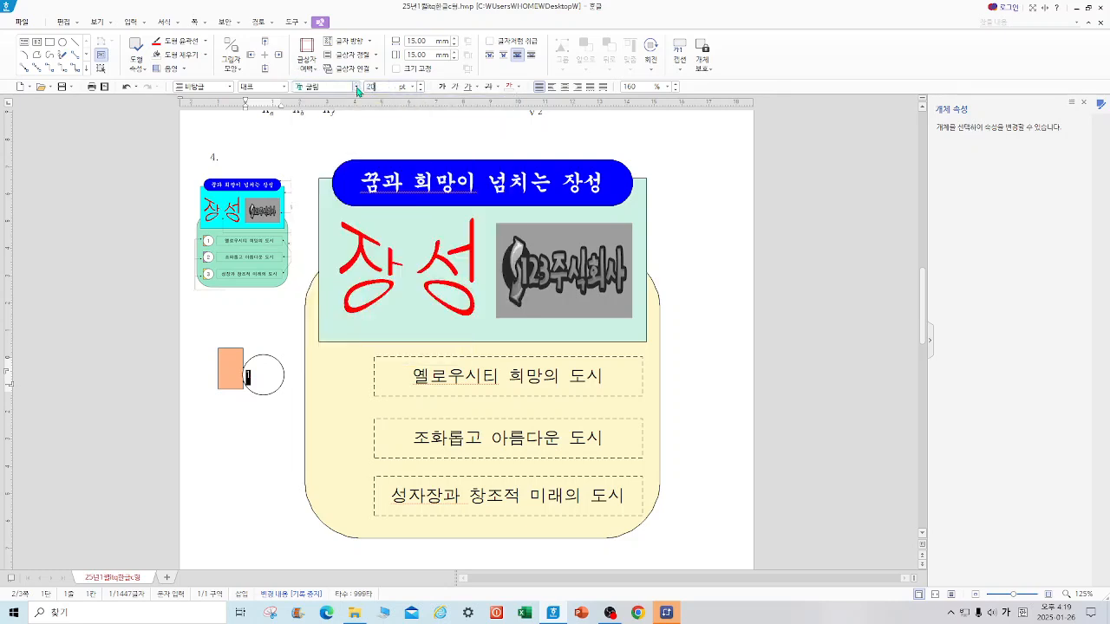
key("Return")
left_click(565, 87)
Move the orange rectangle in front of the 옐로우시티 text box and place the numbered circle over it
left_click_drag(239, 357, 336, 375)
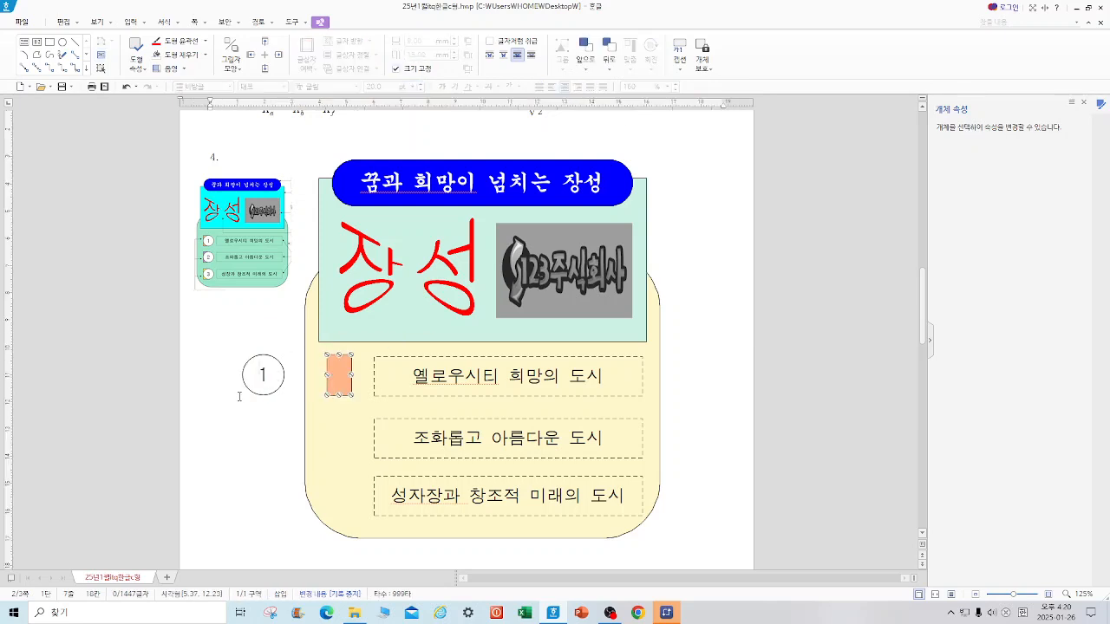
left_click(278, 370)
left_click_drag(280, 371, 364, 371)
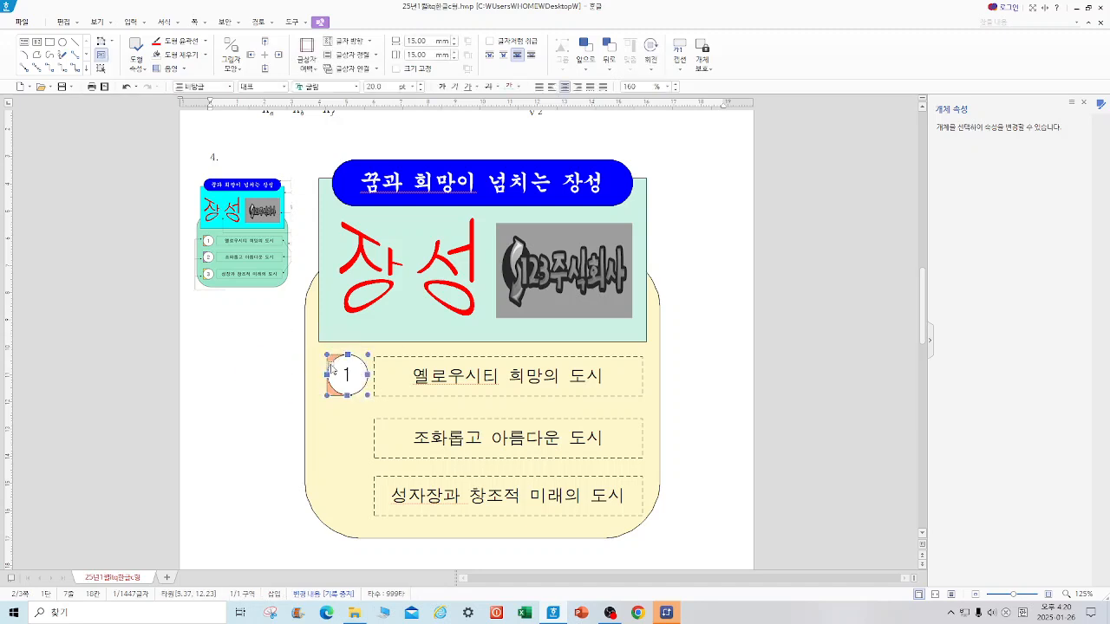
key("Escape")
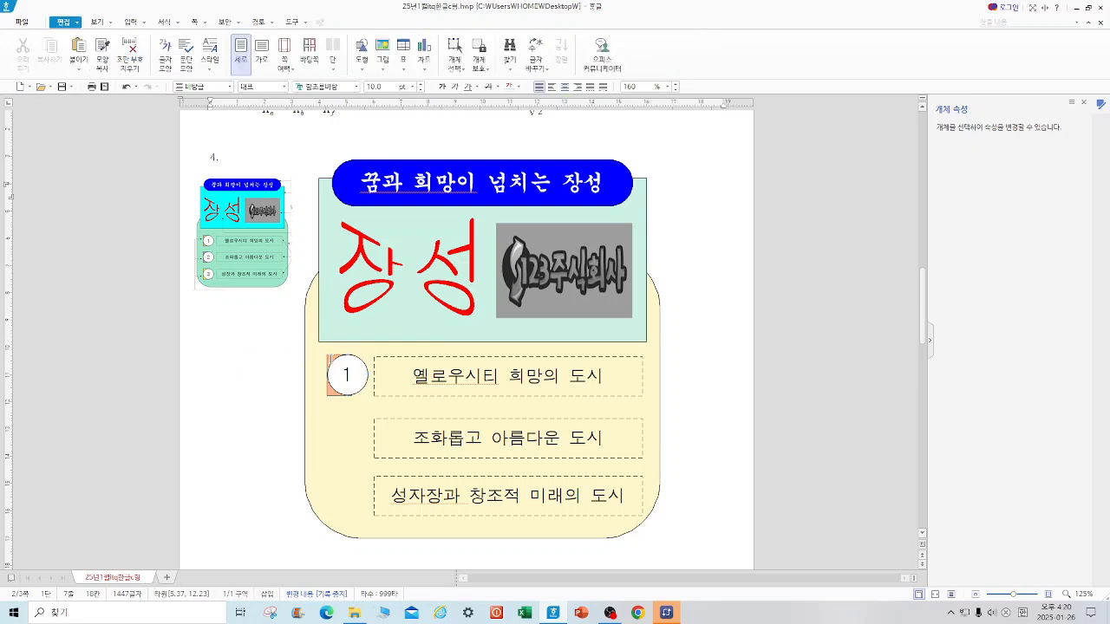
Narrow the circle to about 13 mm and place two copies of the rectangle and circle below, beside the other text boxes
left_click(364, 371)
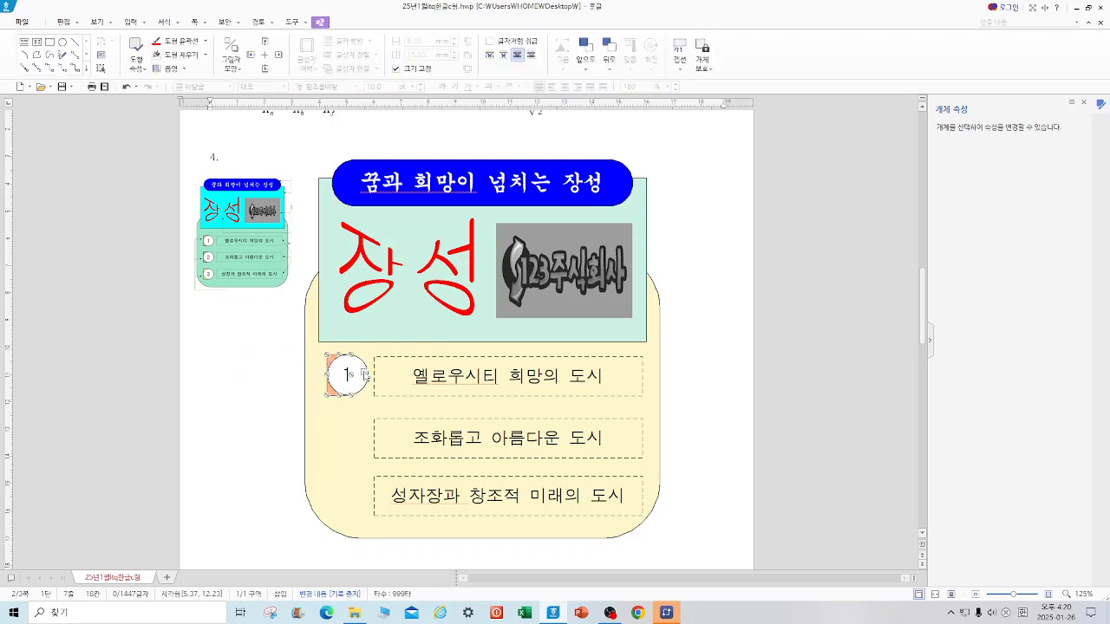
left_click(364, 372)
left_click_drag(364, 372, 373, 502)
Change the numbers in the middle and lowest circles to 2 and 3
double_click(350, 436)
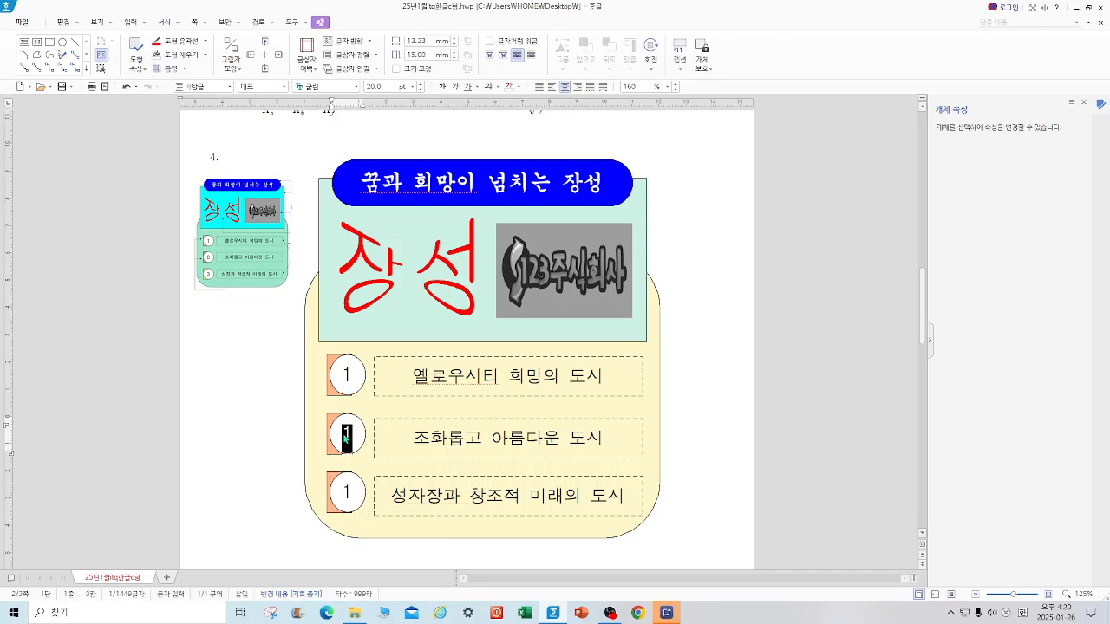
type("2")
double_click(349, 491)
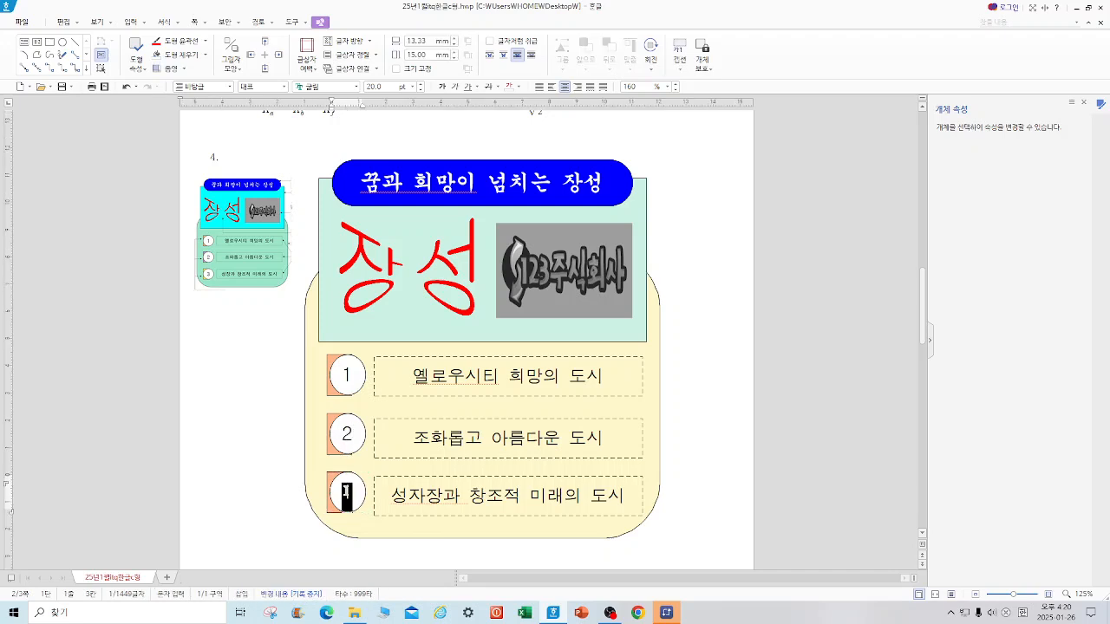
type("3")
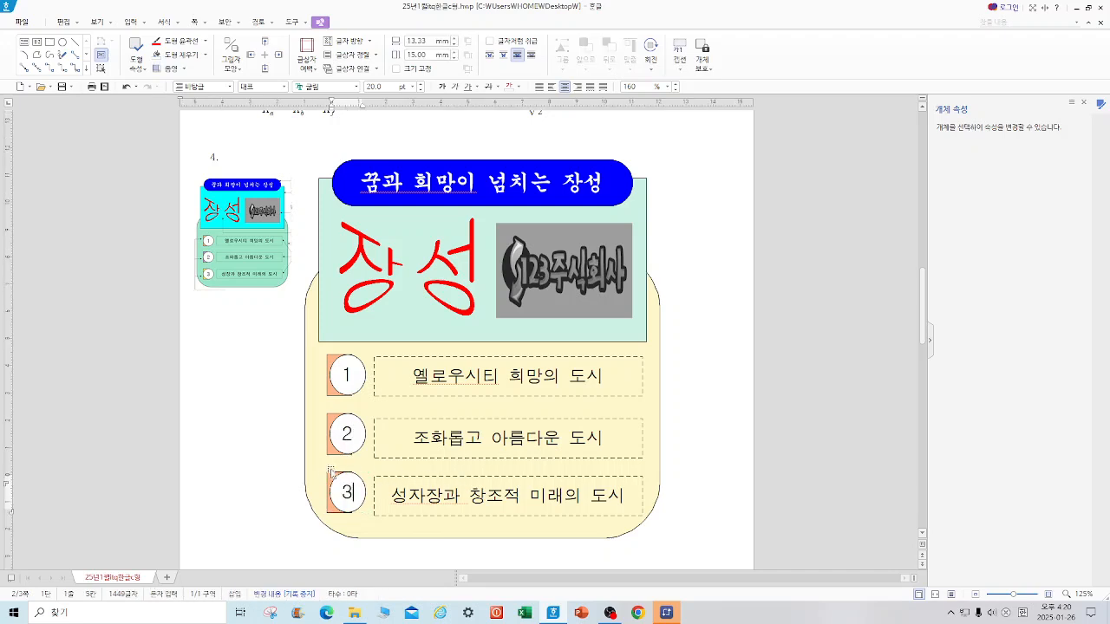
Fill the rectangle behind circle 2 with a darker orange
left_click(329, 450)
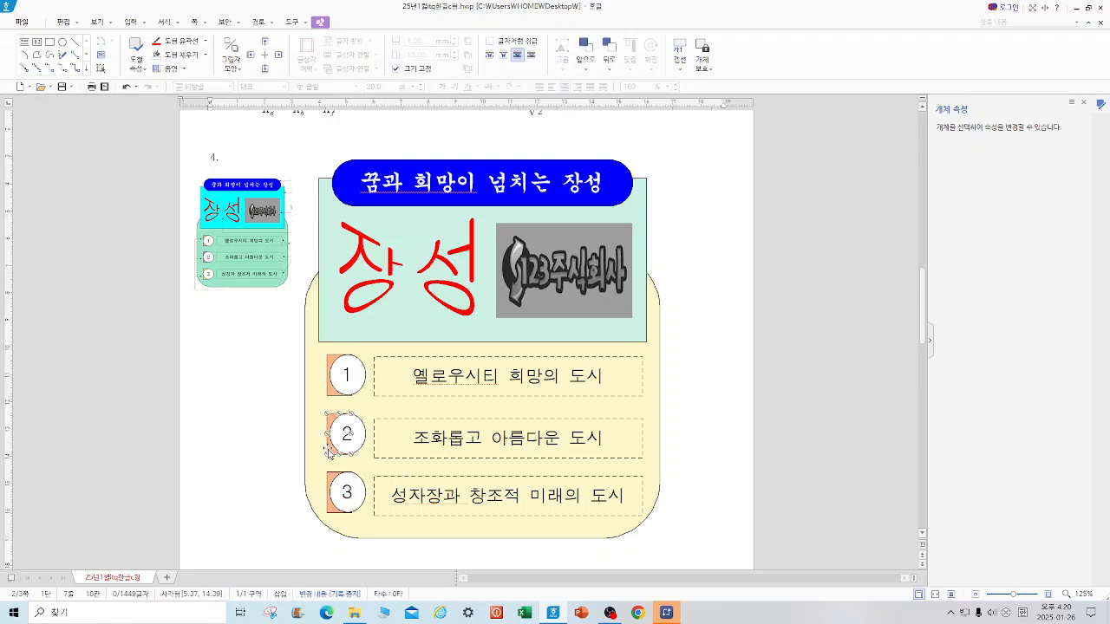
double_click(329, 450)
left_click(485, 143)
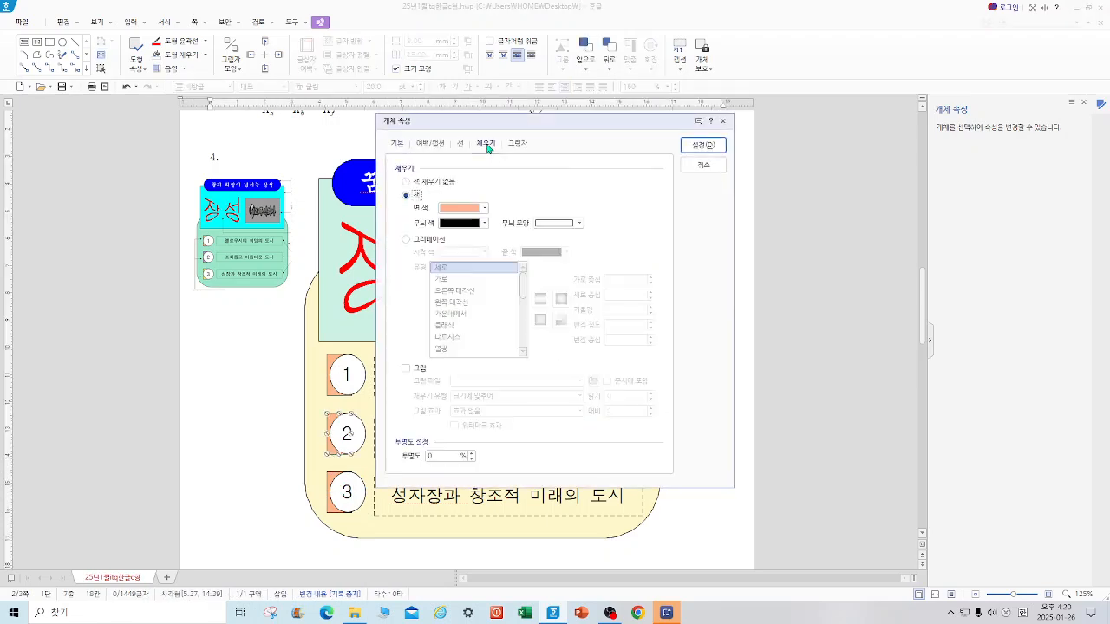
left_click(484, 208)
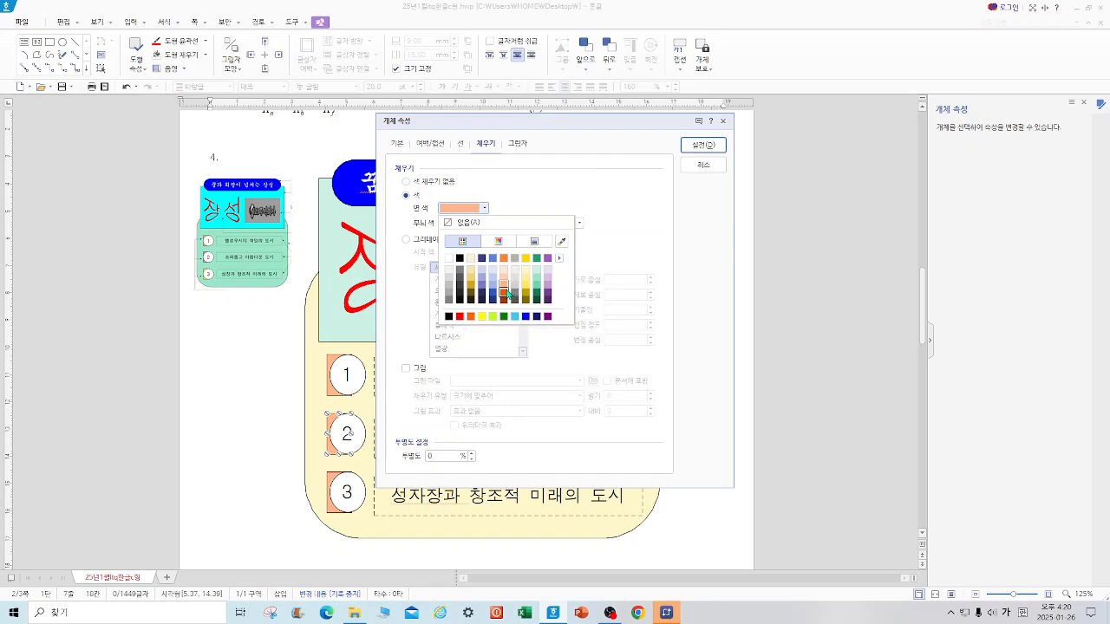
left_click(504, 295)
left_click(703, 145)
Fill the rectangle behind circle 3 with dark orange and save the document
double_click(331, 483)
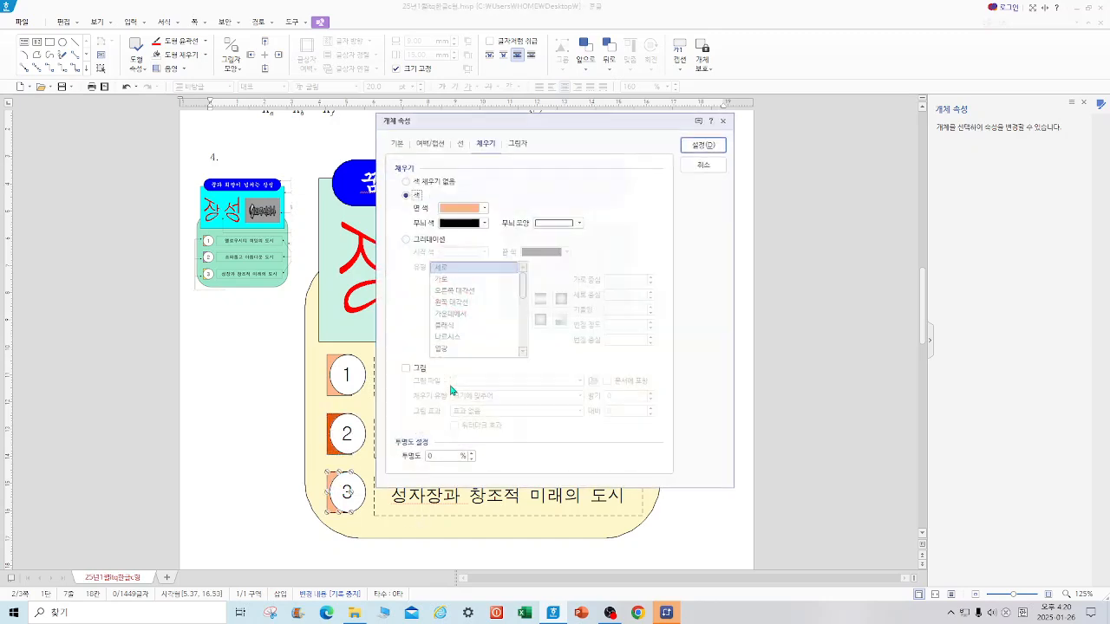
left_click(484, 208)
left_click(504, 298)
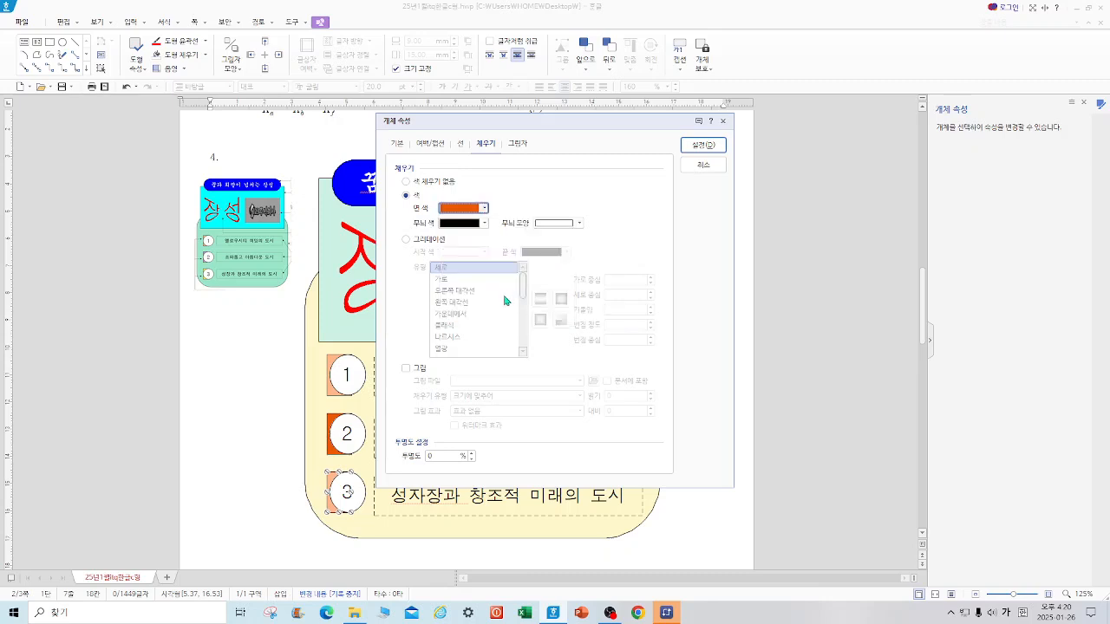
left_click(703, 145)
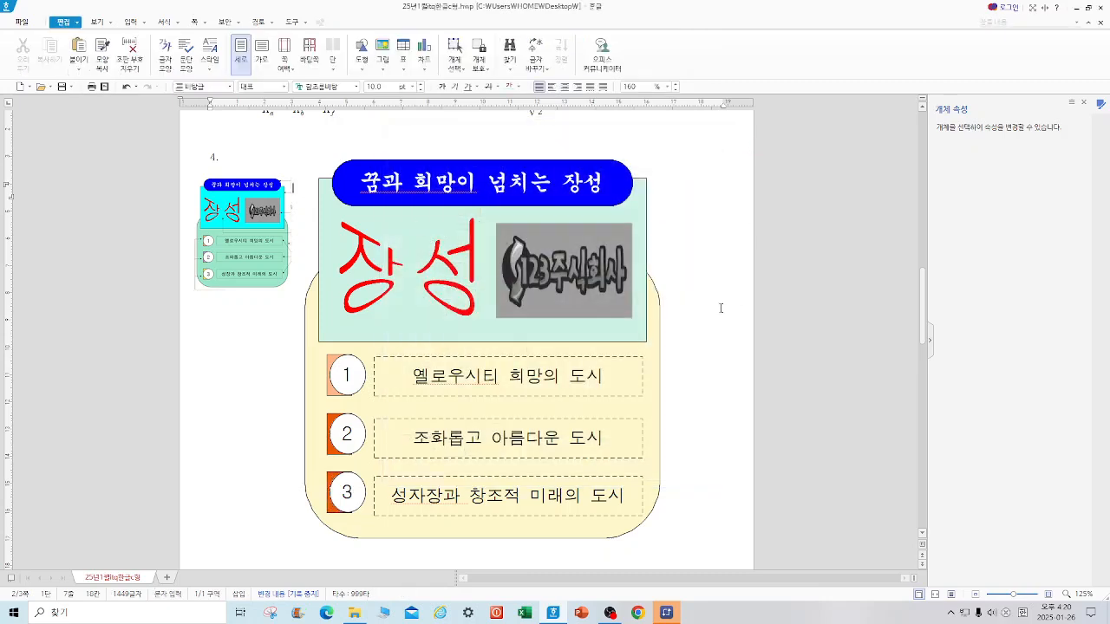
left_click(61, 87)
Delete the sample picture covering the body text on the 미래를 향해 정진하는 장성 page
left_click_drag(923, 324, 912, 404)
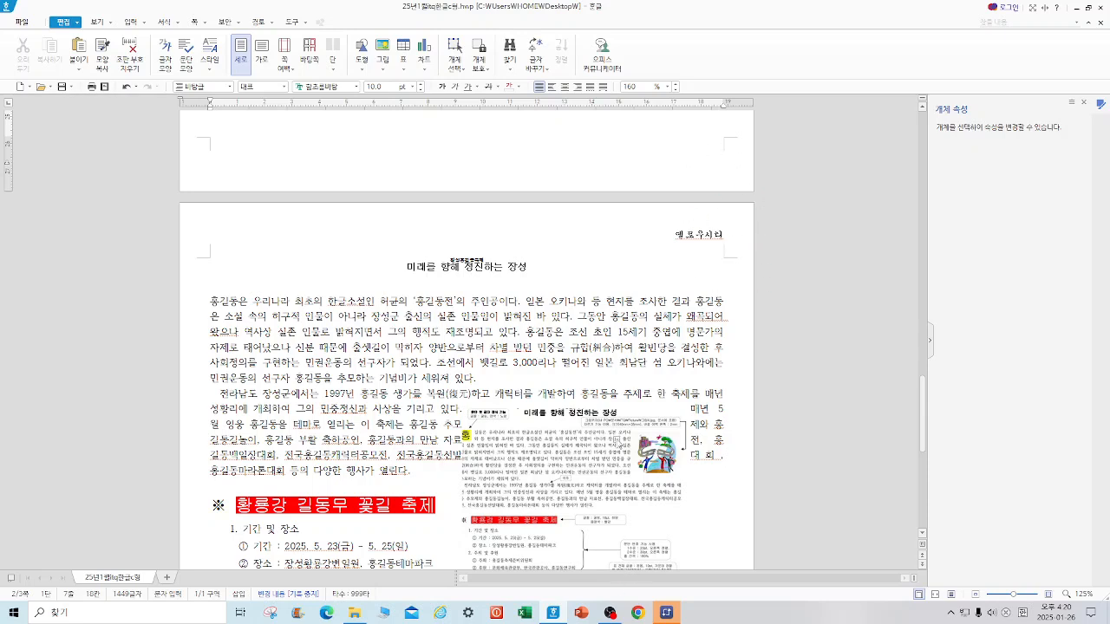
left_click(620, 444)
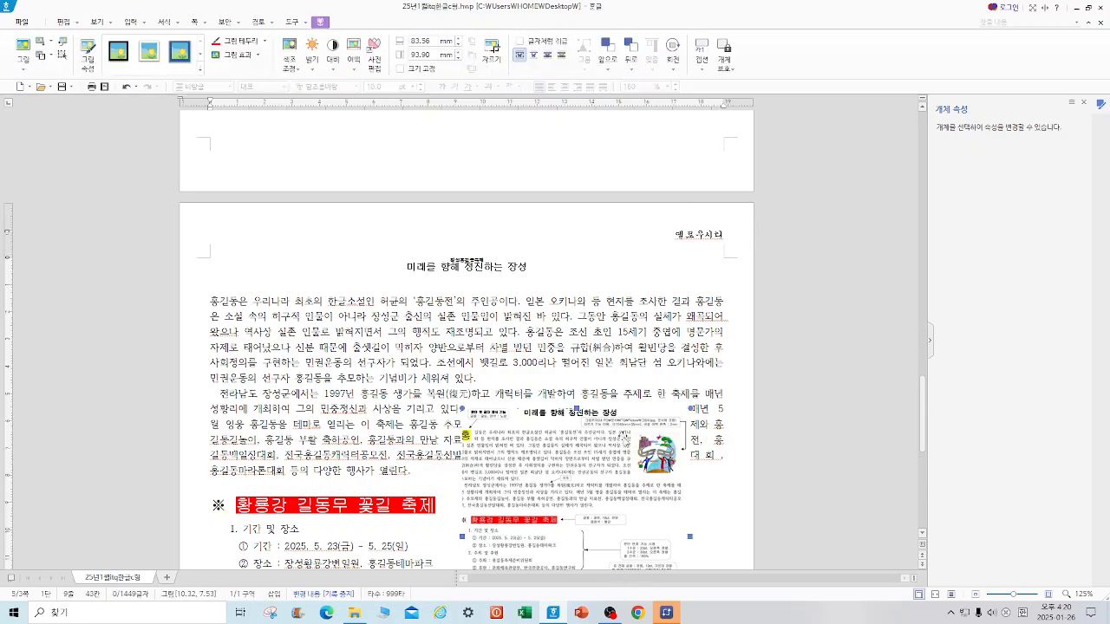
key("Delete")
Set the title 미래를 향해 정진하는 장성 to 18 pt
left_click_drag(407, 266, 547, 268)
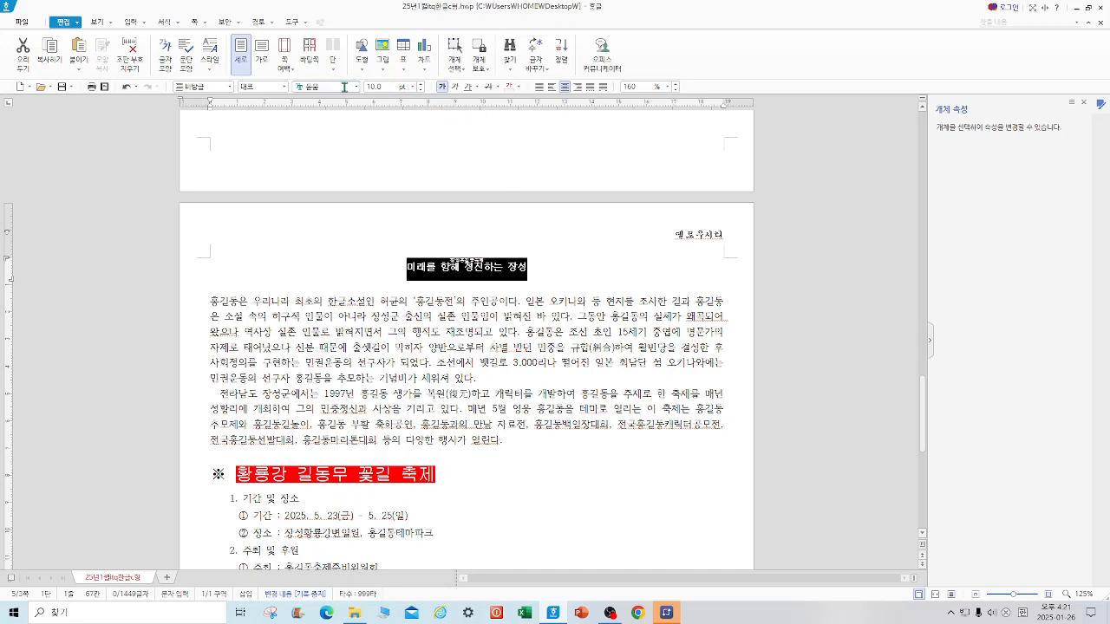
left_click(385, 86)
type("18")
key("Return")
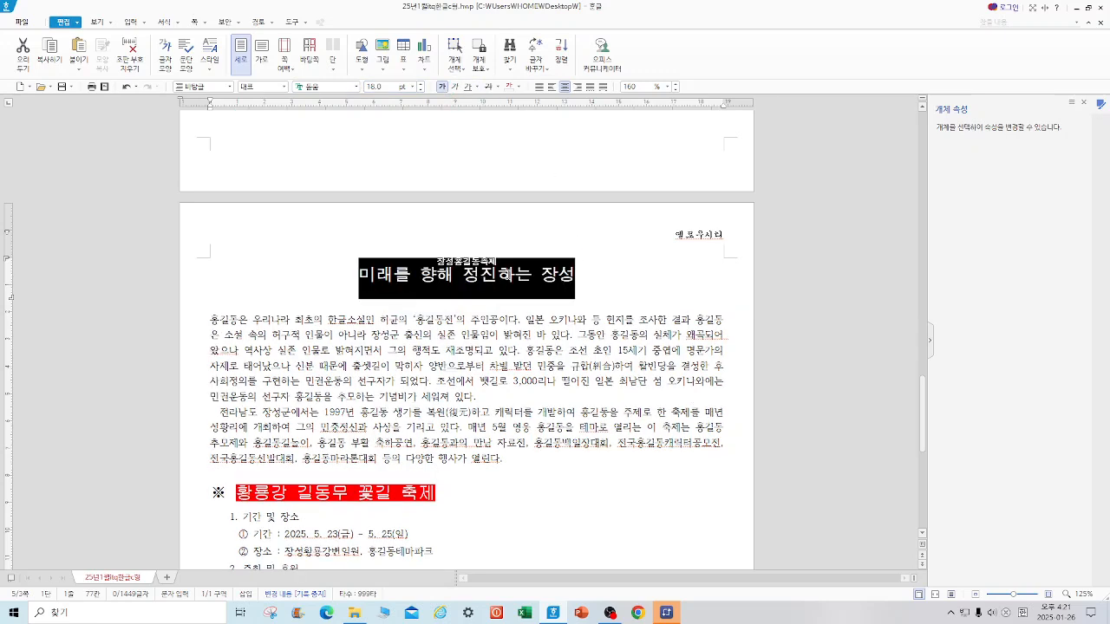
Check the title's ruby text (덧말 넣기) settings and the header/footer (머리말/꼬리말) options without changing them
left_click(144, 22)
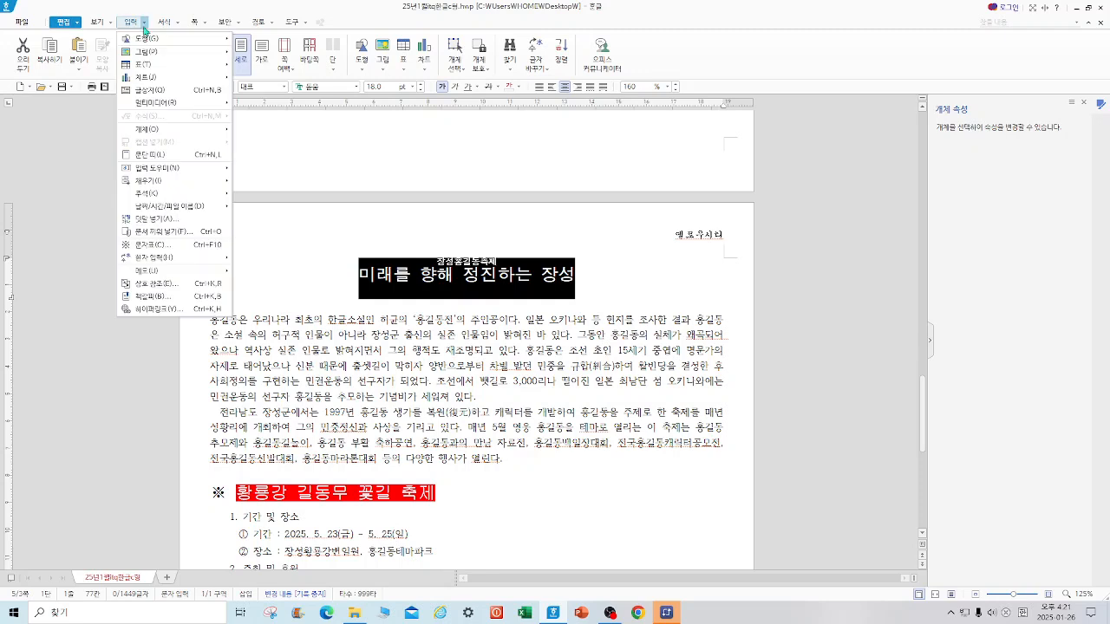
left_click(175, 219)
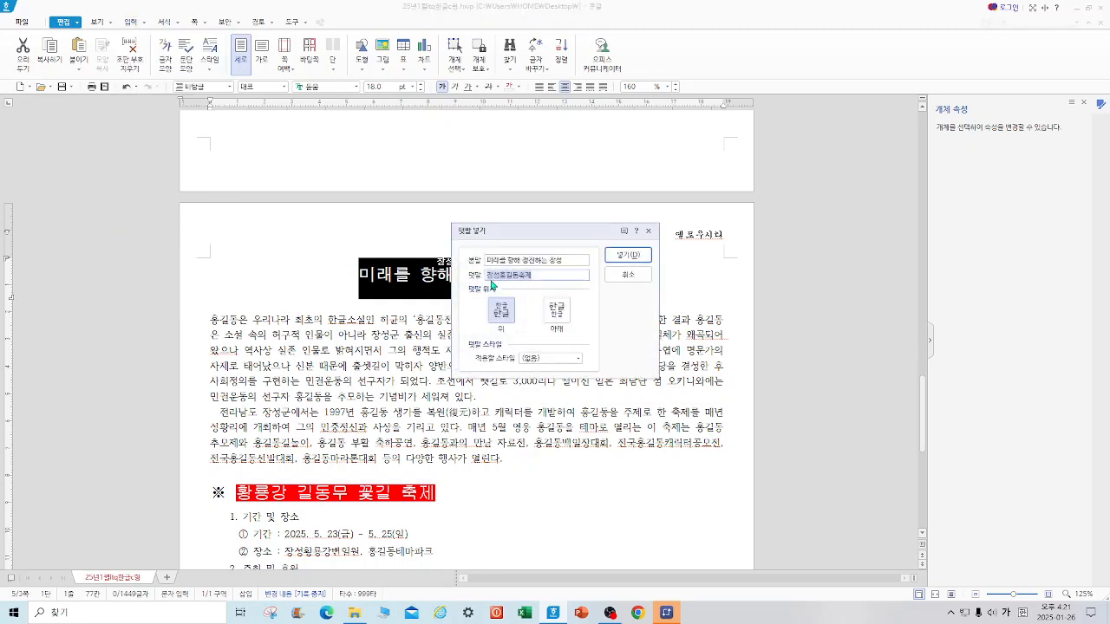
left_click(647, 231)
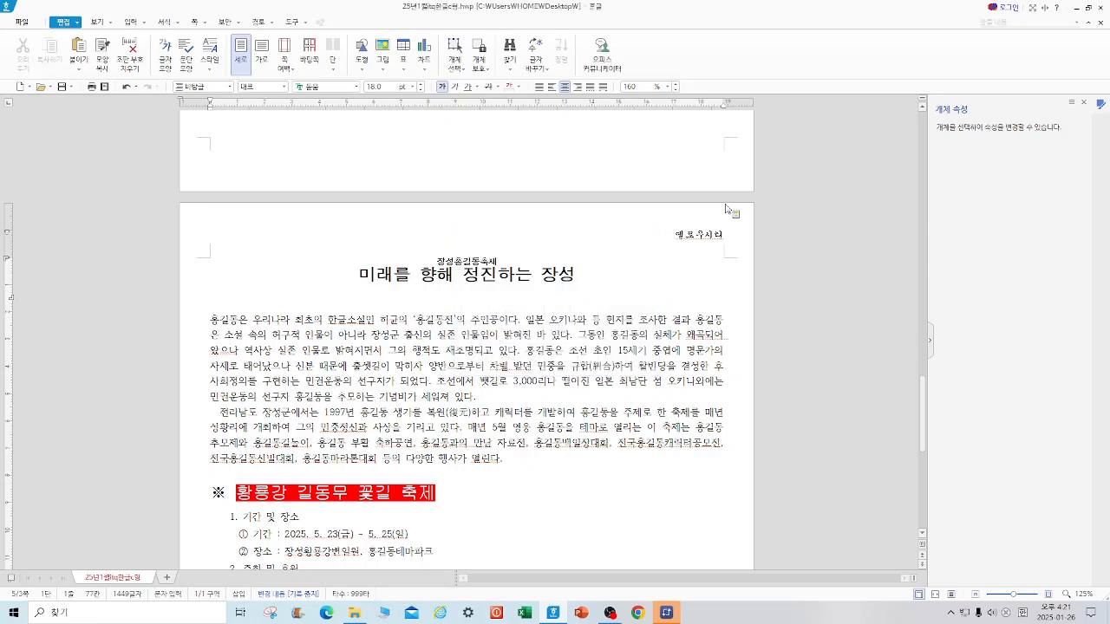
left_click(209, 25)
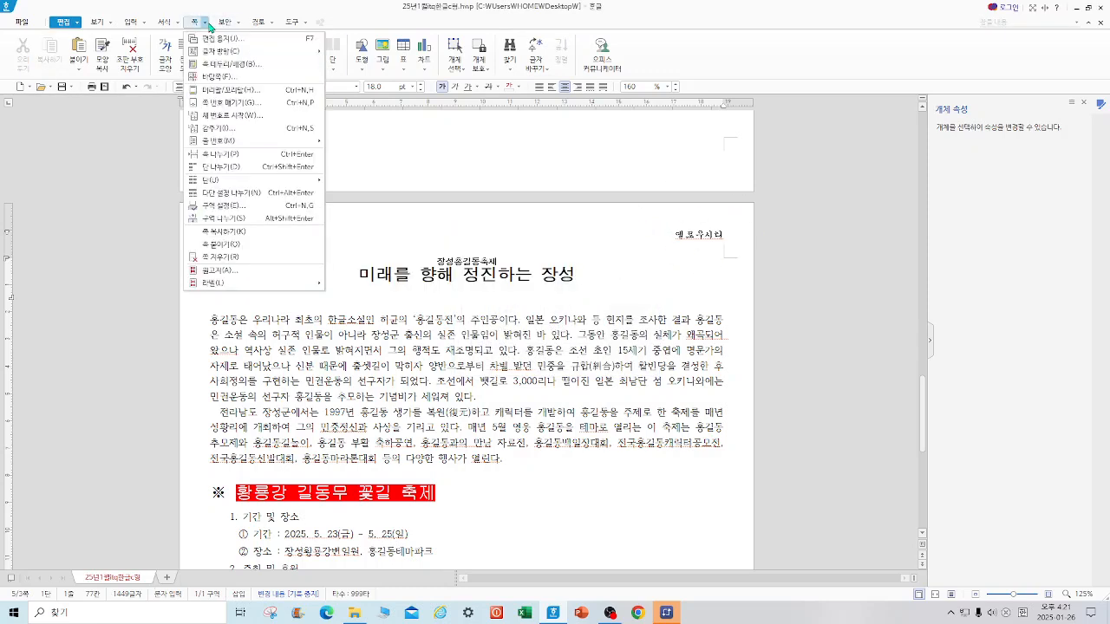
left_click(227, 90)
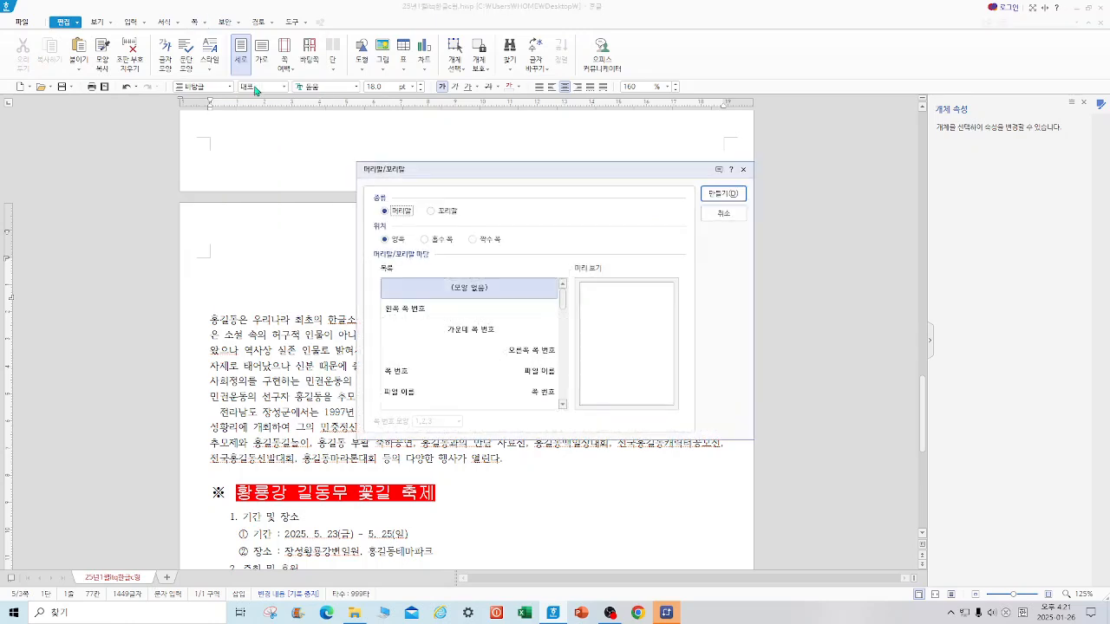
left_click(744, 169)
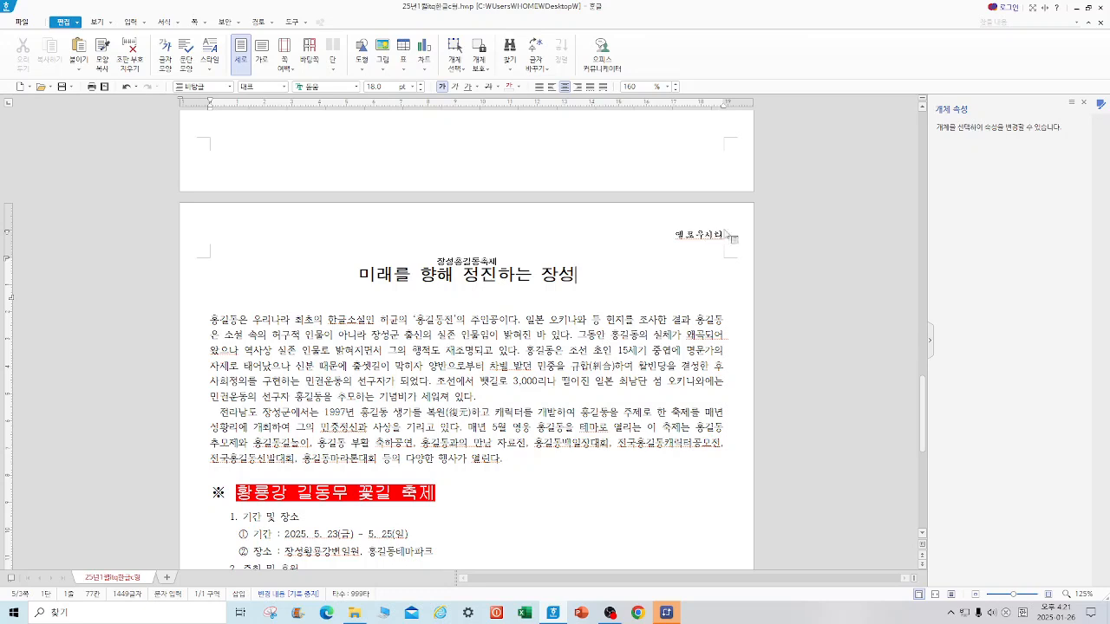
Decorate the first letter of the body's first paragraph as a two-line drop cap in 굴림 with a yellow background
left_click(225, 321)
left_click(164, 21)
left_click(209, 65)
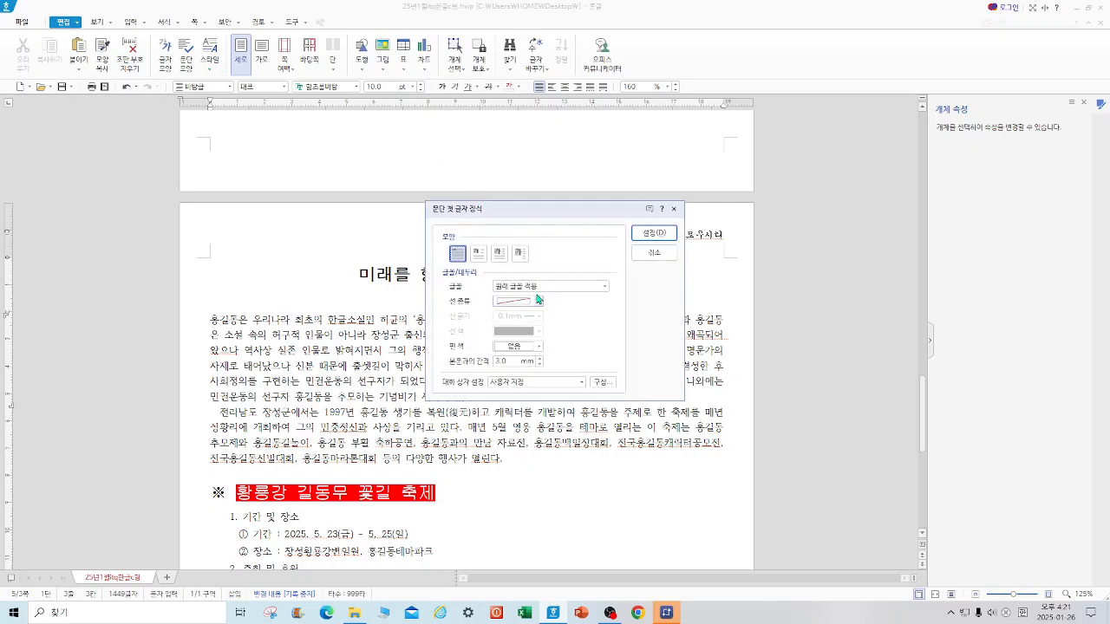
left_click(478, 253)
left_click(604, 286)
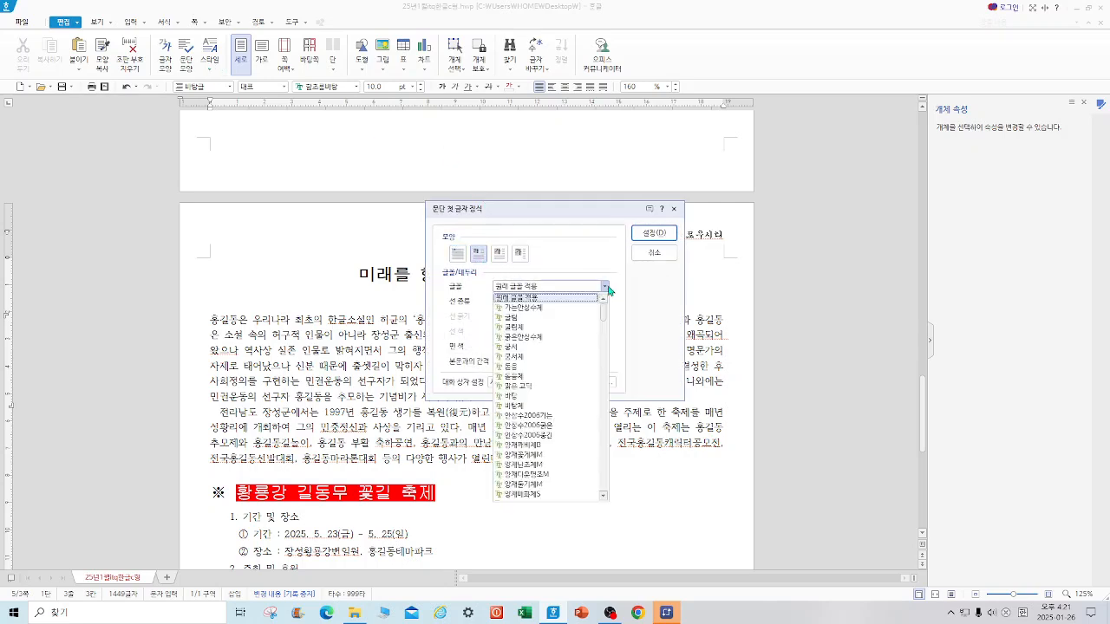
left_click(535, 319)
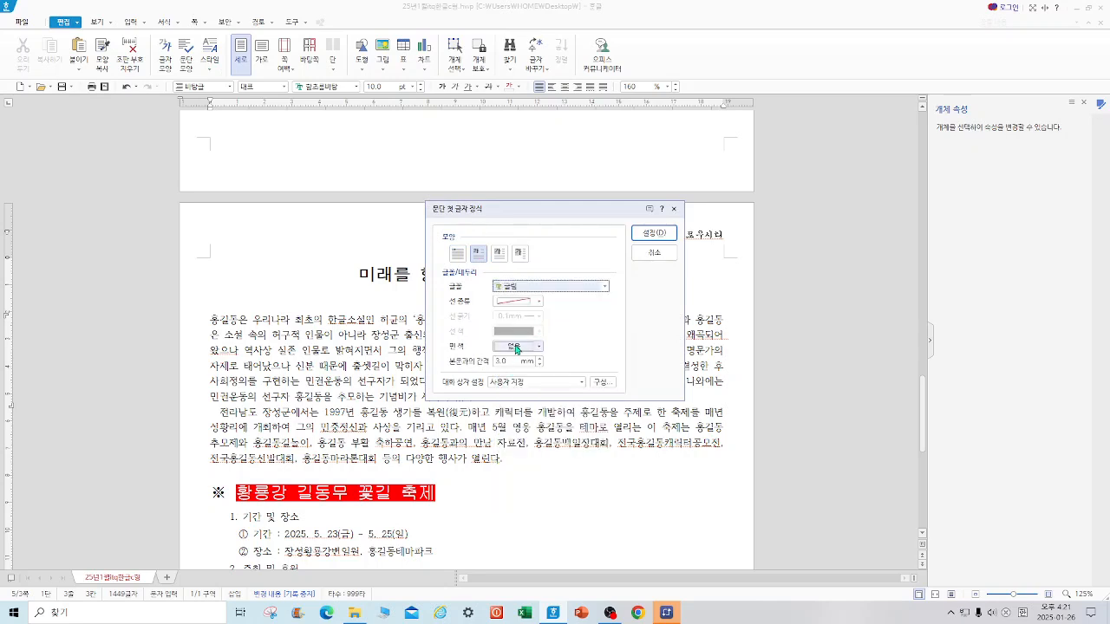
left_click(518, 346)
left_click(536, 455)
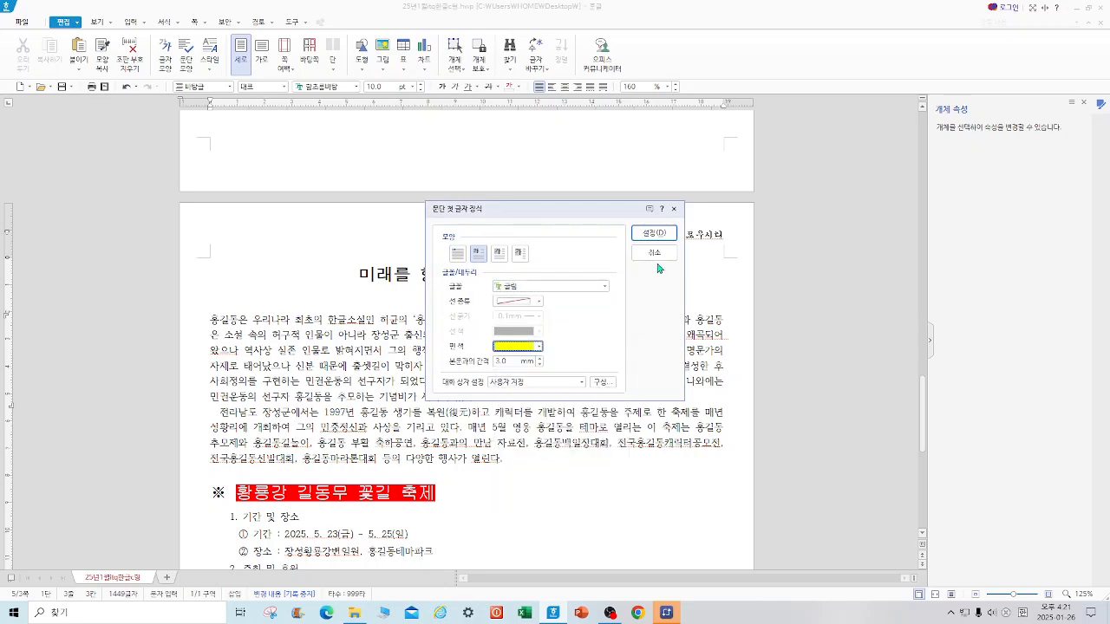
left_click(654, 233)
Insert the picture 그림4.JPG beside the first body paragraph at about 51 × 67 mm
left_click(659, 336)
left_click(382, 52)
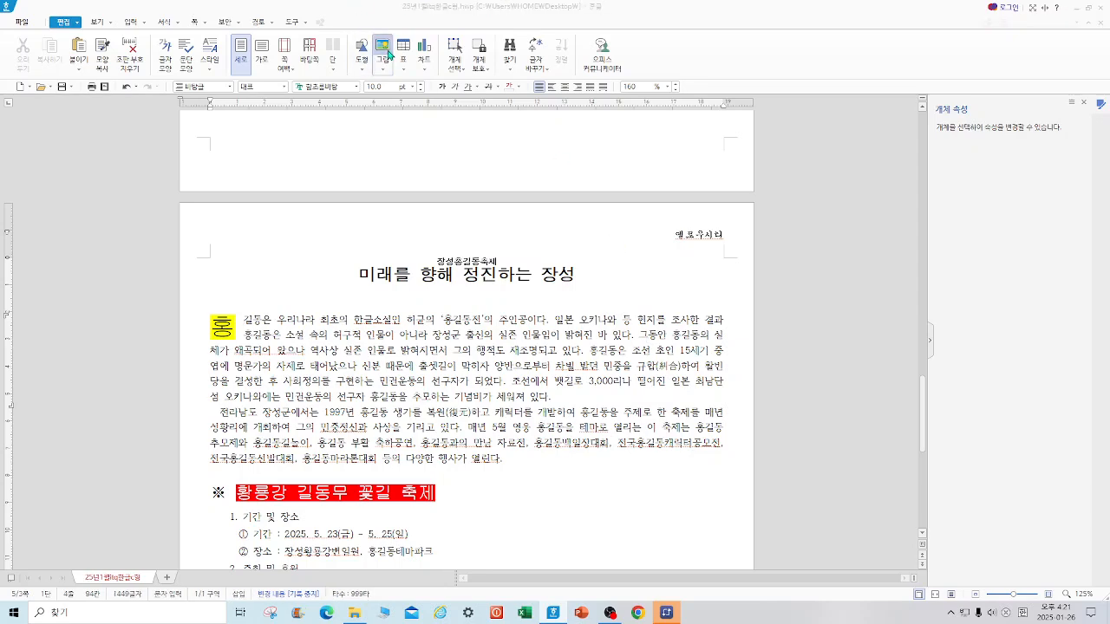
left_click(329, 196)
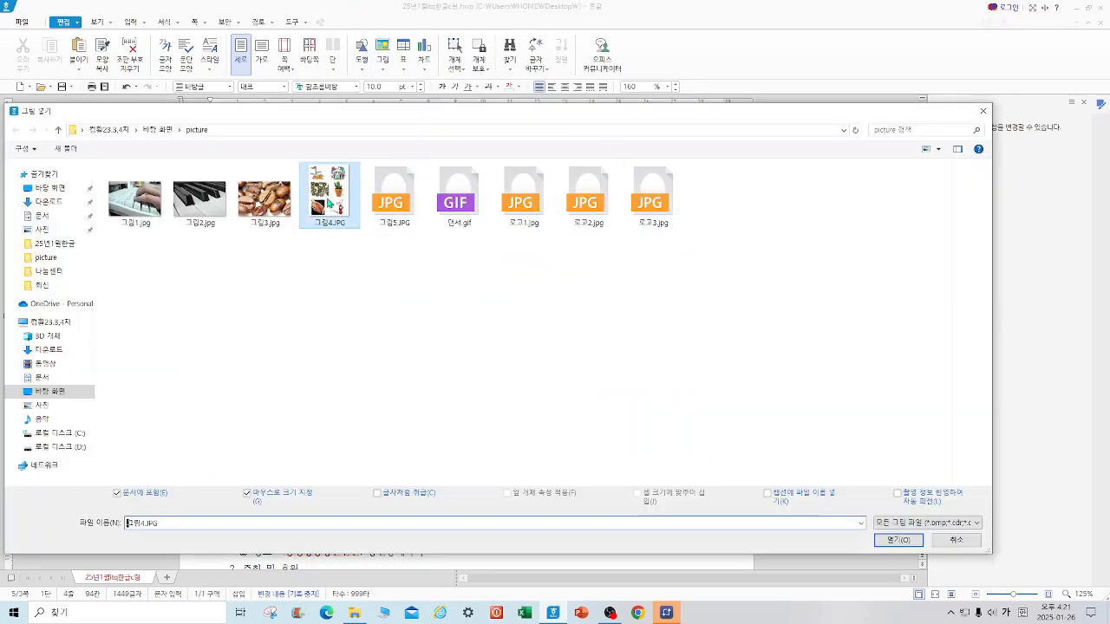
left_click(894, 540)
left_click_drag(566, 318, 707, 501)
Crop the inserted picture to its upper-right illustration, about 26 × 25 mm
left_click(491, 52)
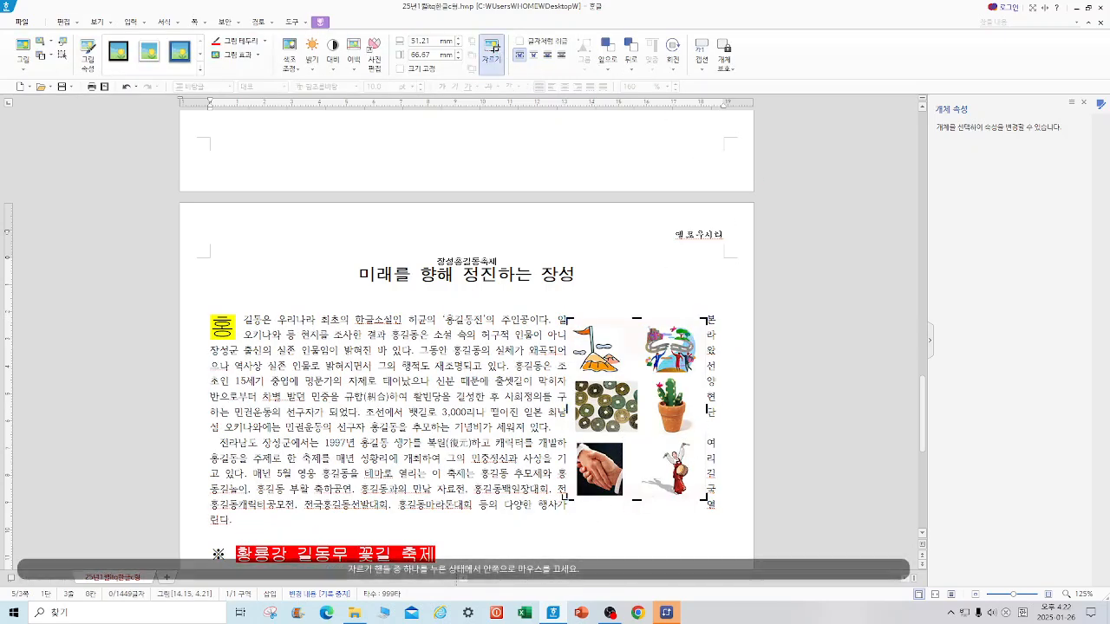
left_click_drag(566, 499, 634, 386)
left_click(685, 266)
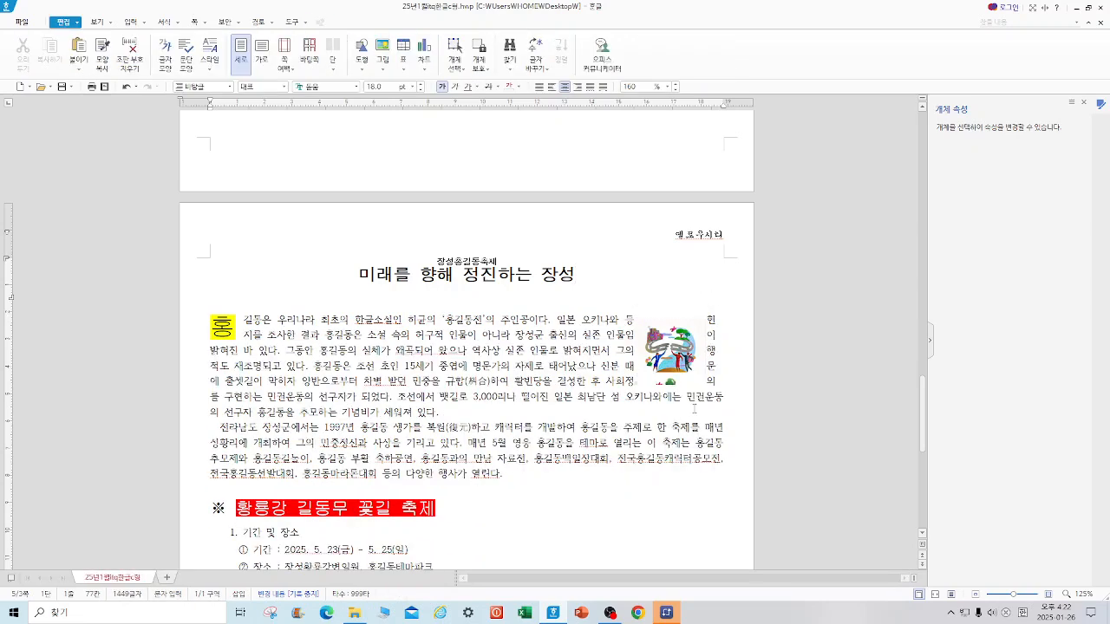
Set the cropped picture to 40 mm wide and 35 mm high with its size locked, and increase its outer margin
double_click(676, 356)
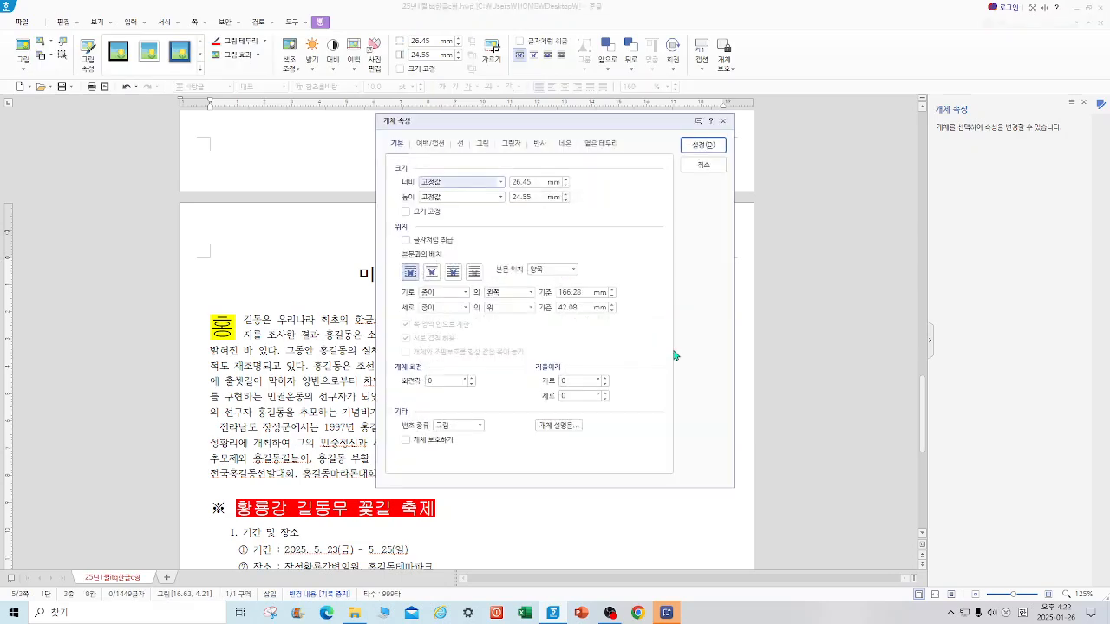
left_click(536, 183)
type("40")
key("Tab")
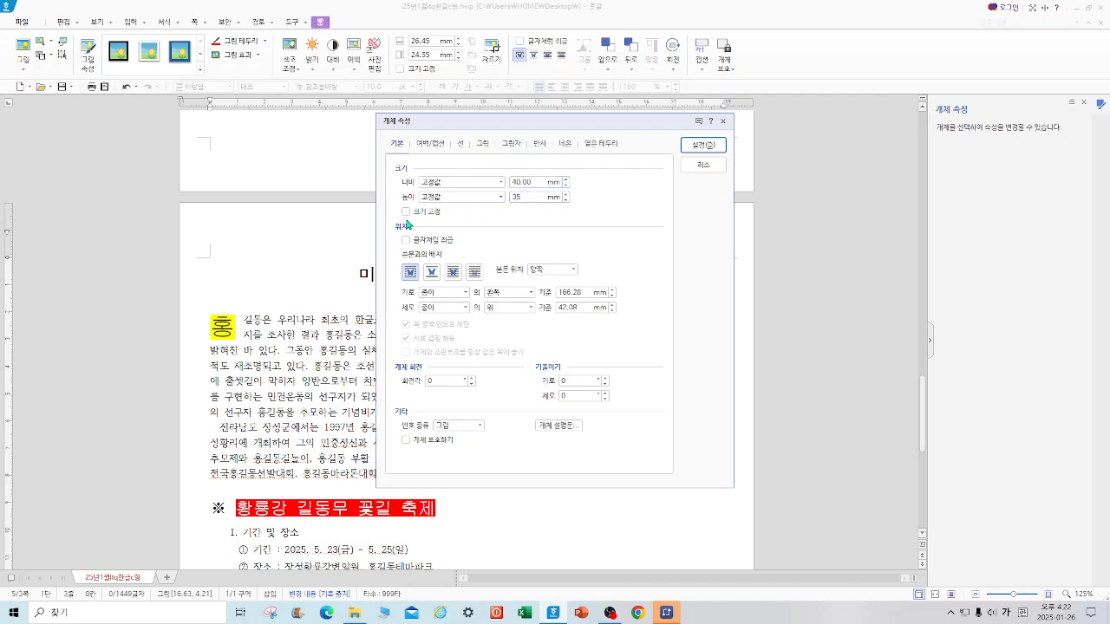
left_click(406, 211)
left_click(428, 144)
left_click(471, 179)
left_click(470, 179)
left_click(702, 145)
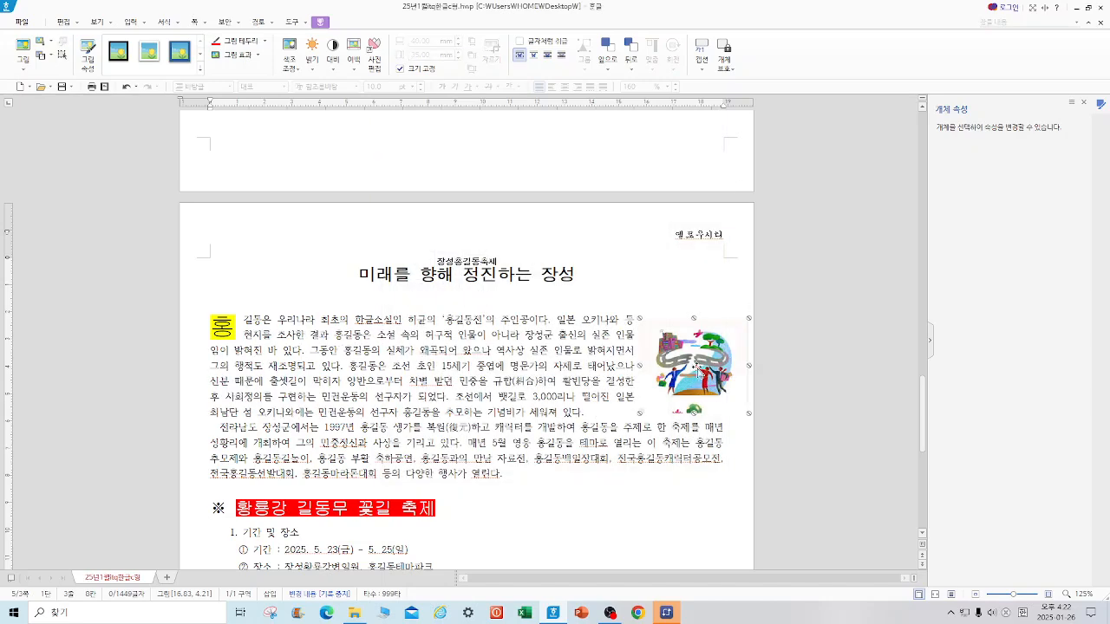
Move the picture to align with the body text's right edge and save the document
left_click_drag(683, 368, 654, 365)
left_click(709, 281)
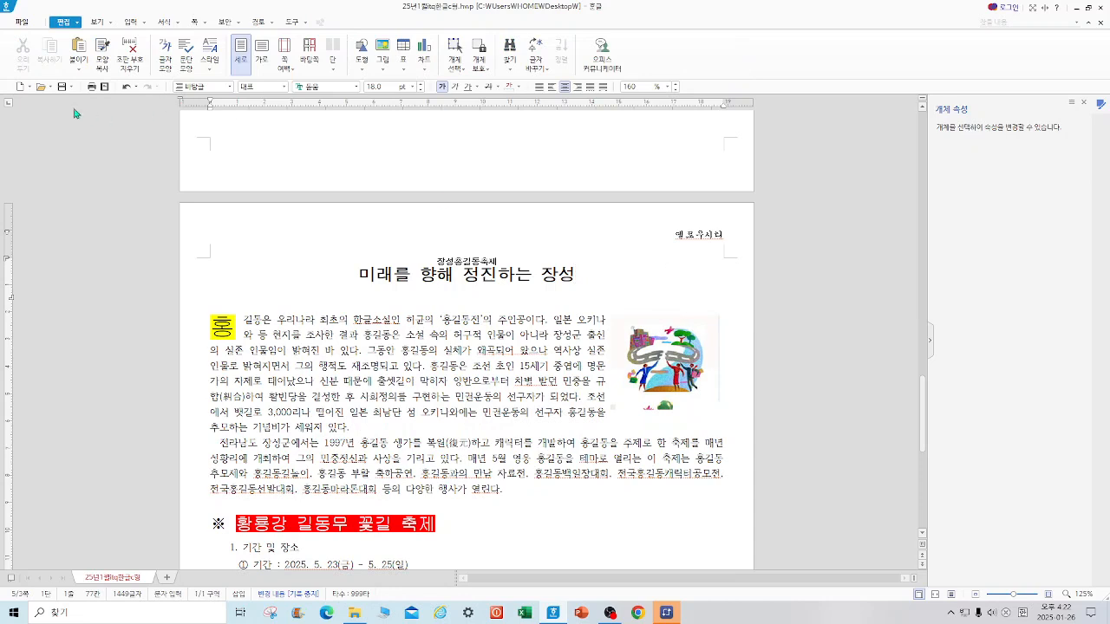
left_click(62, 86)
Delete the existing 장성 bookmark from the document
left_click(360, 276)
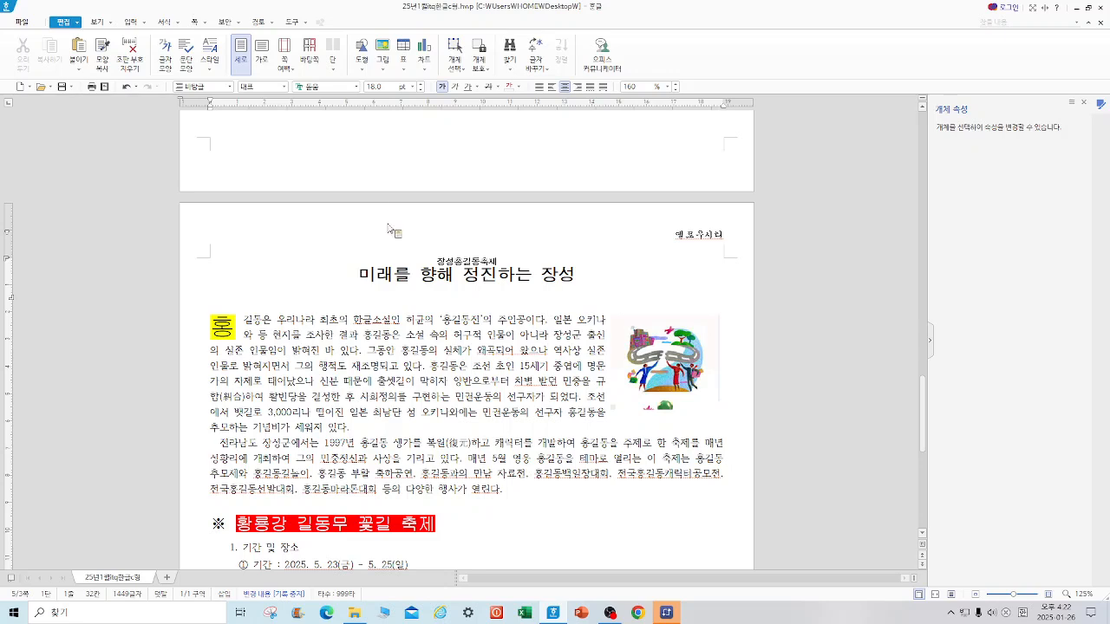
left_click(145, 23)
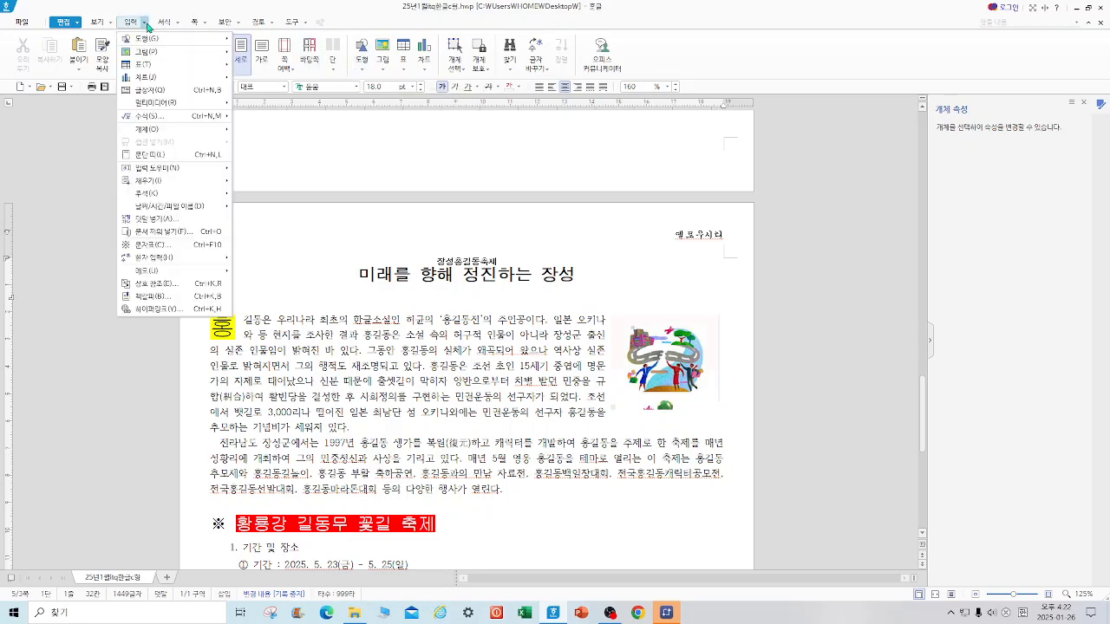
left_click(174, 297)
left_click(471, 277)
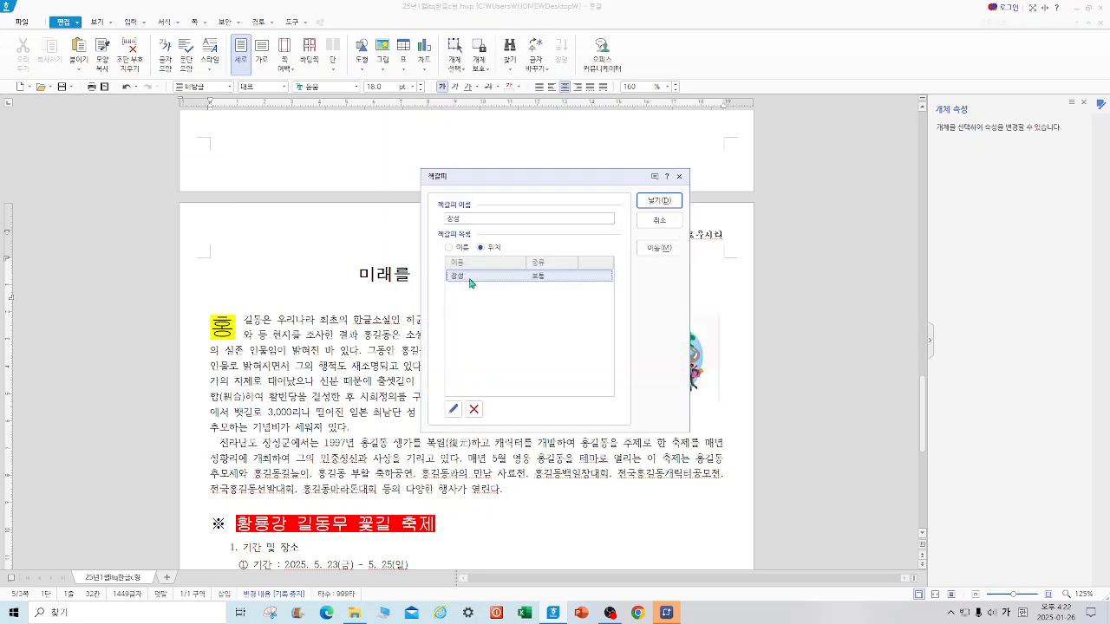
left_click(474, 409)
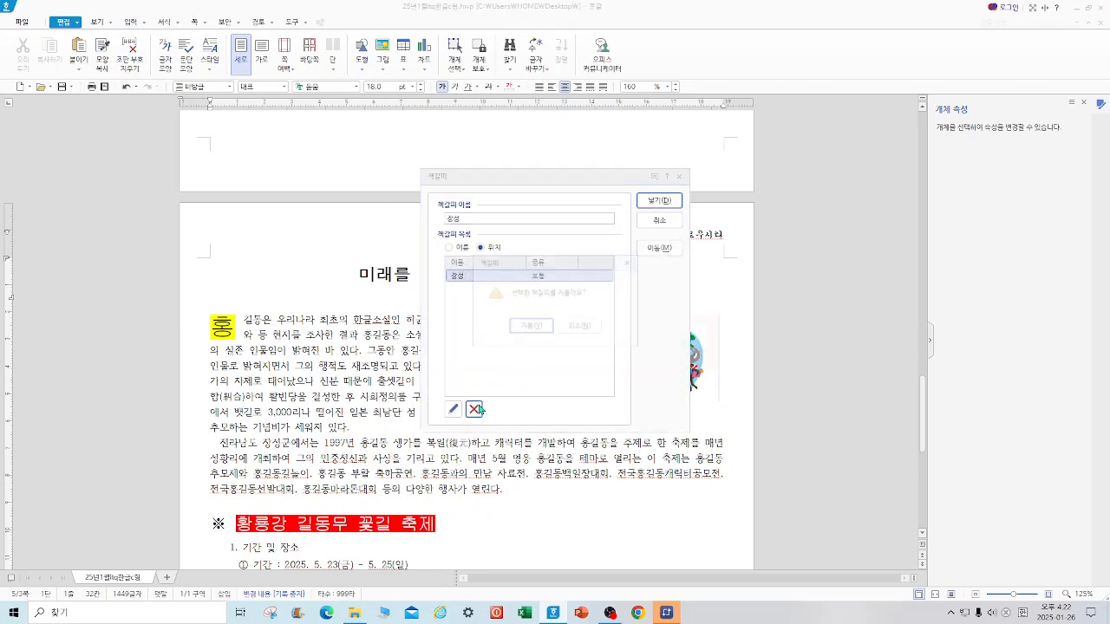
left_click(530, 326)
Insert a bookmark named 장성 in front of the title 미래를 향해 정진하는 장성
left_click(666, 204)
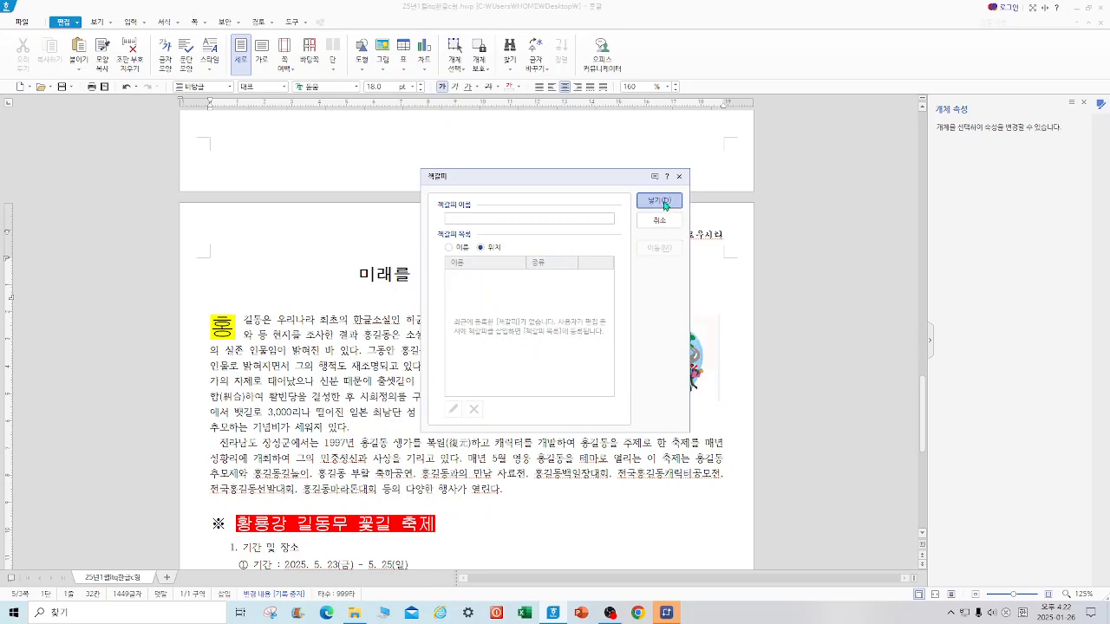
left_click(629, 263)
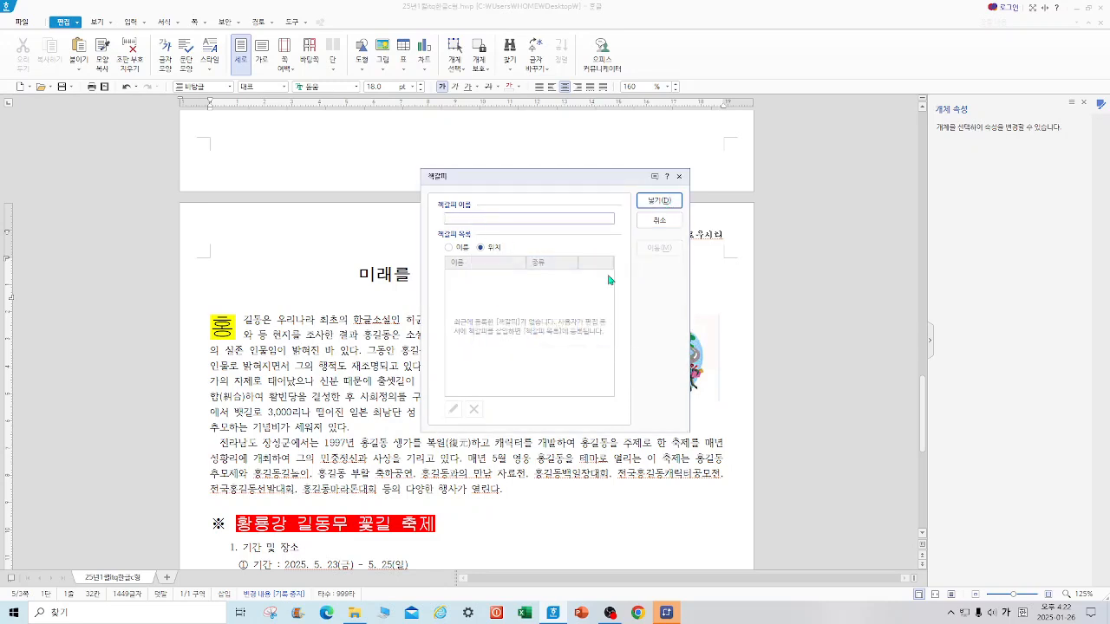
type("장성")
left_click(660, 200)
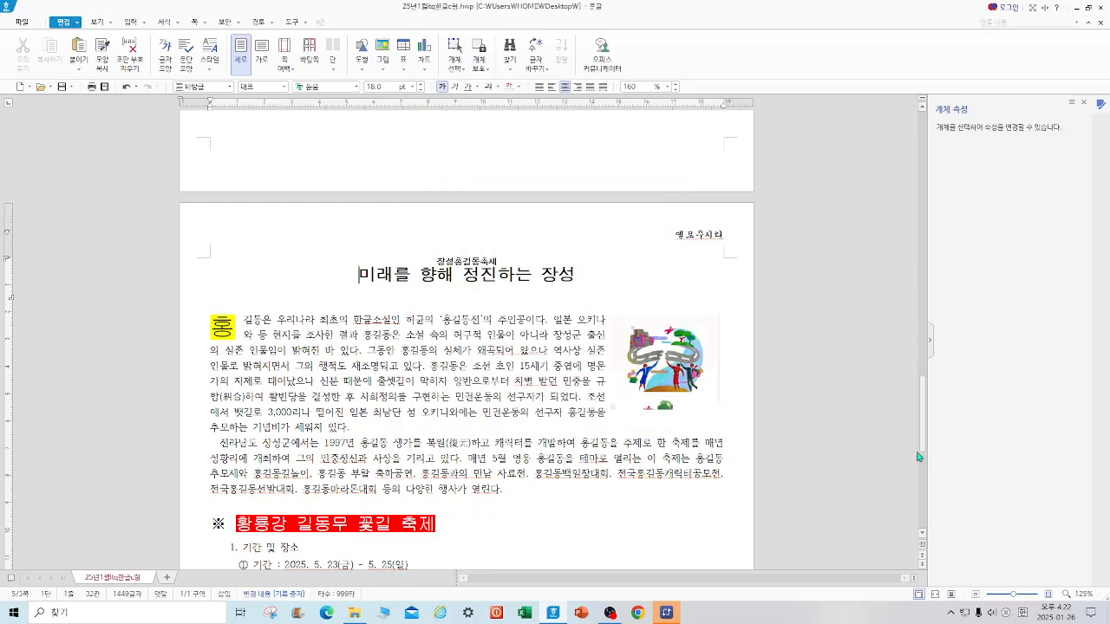
Reset the heading 황룡강 길동무 꽃길 축제 to black text with no shading colour
left_click_drag(922, 430, 923, 477)
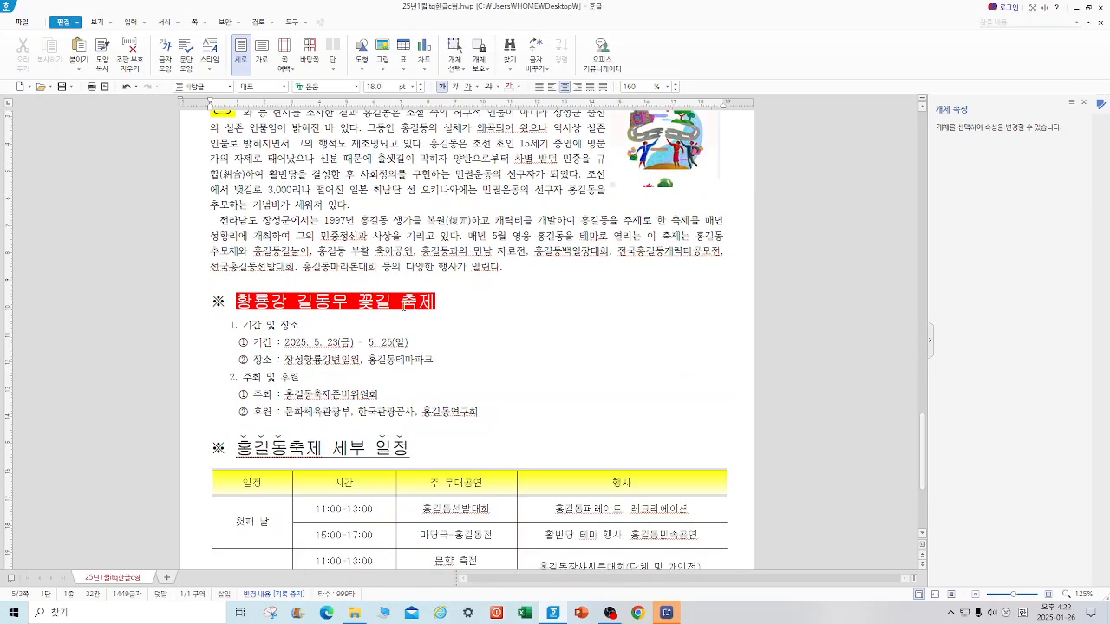
left_click_drag(439, 300, 238, 298)
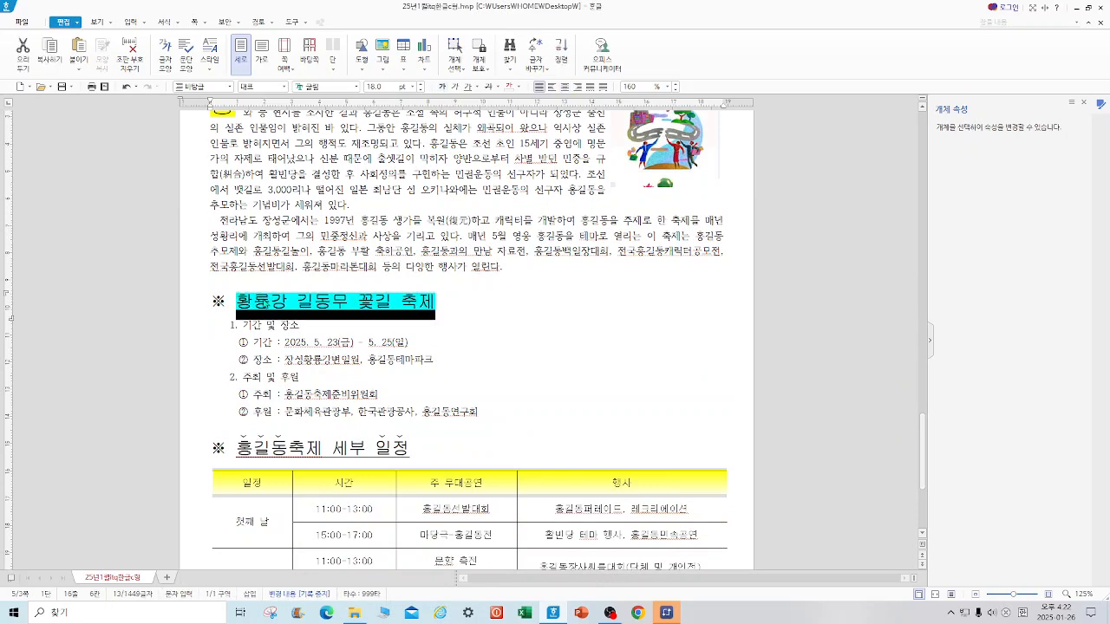
right_click(264, 299)
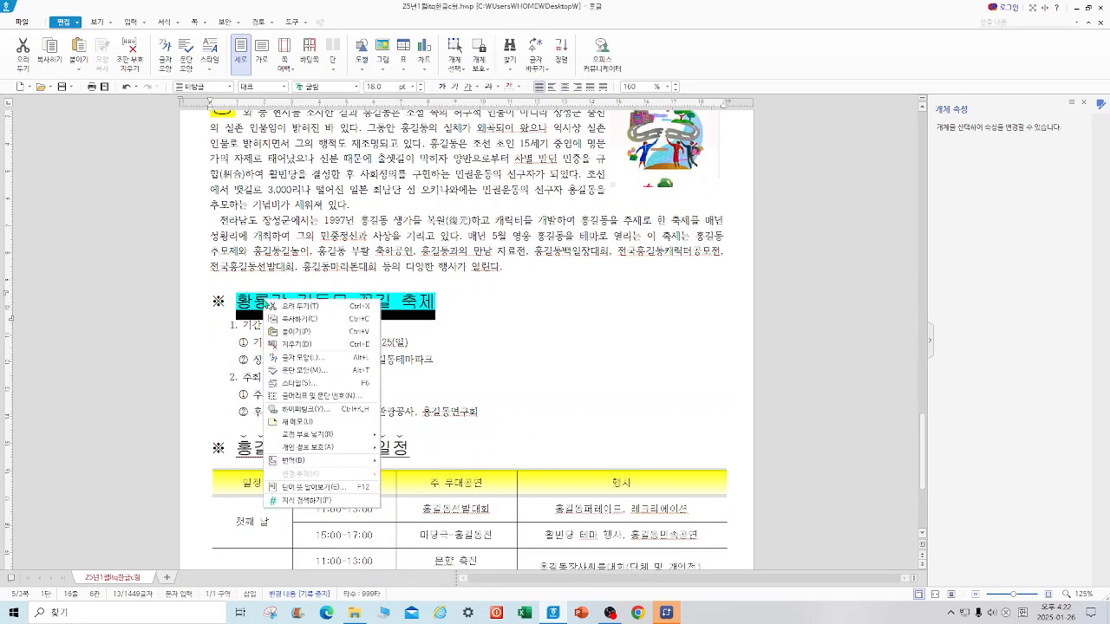
left_click(313, 358)
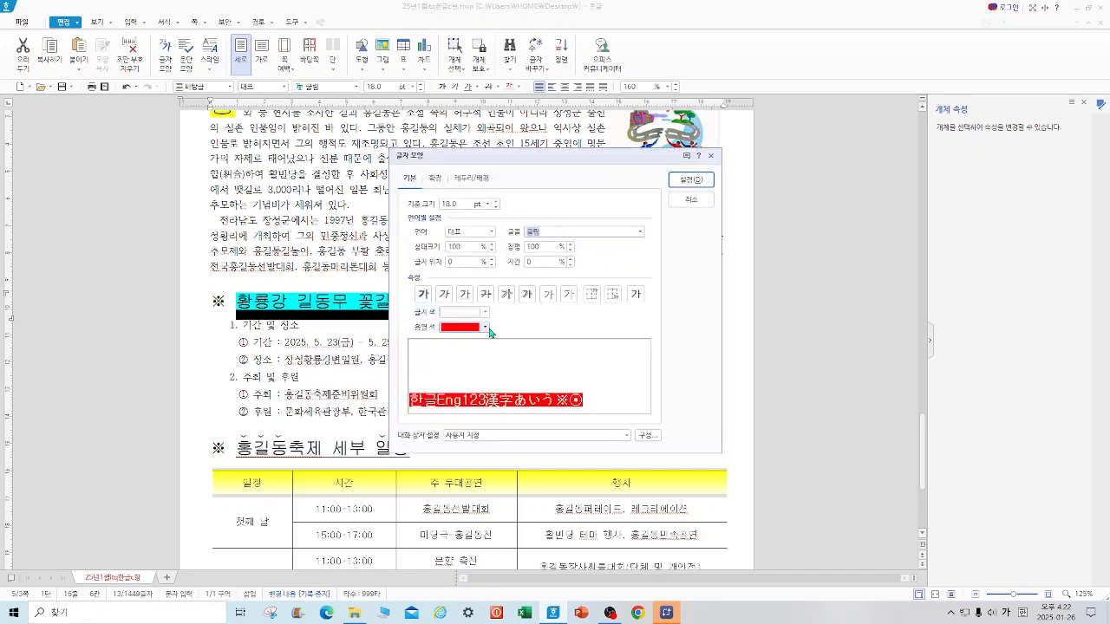
left_click(488, 329)
left_click(462, 347)
left_click(486, 313)
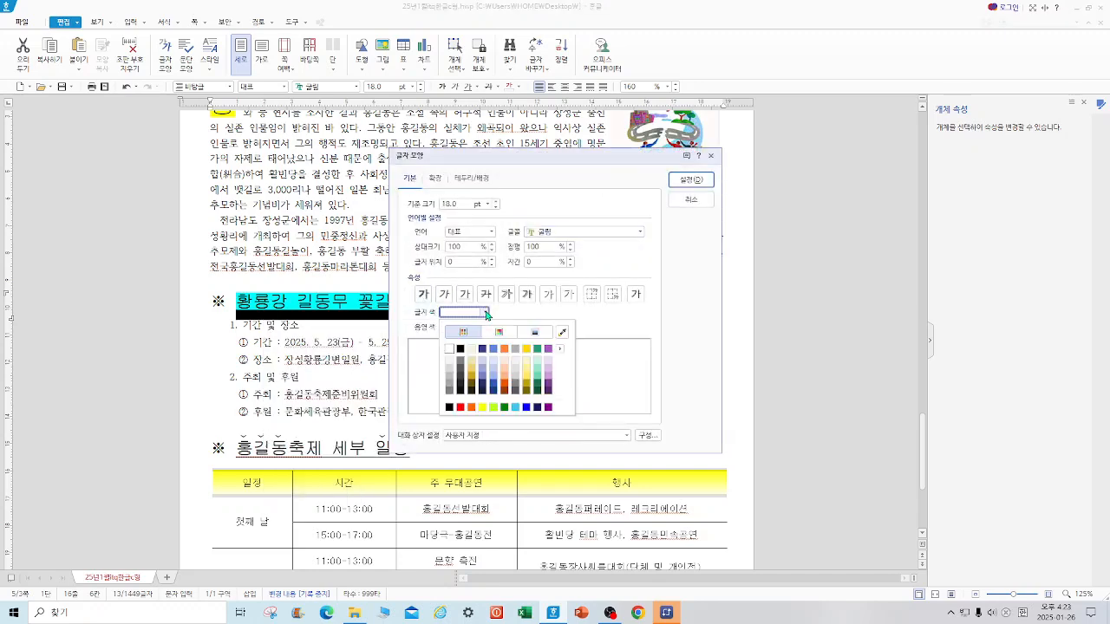
left_click(459, 348)
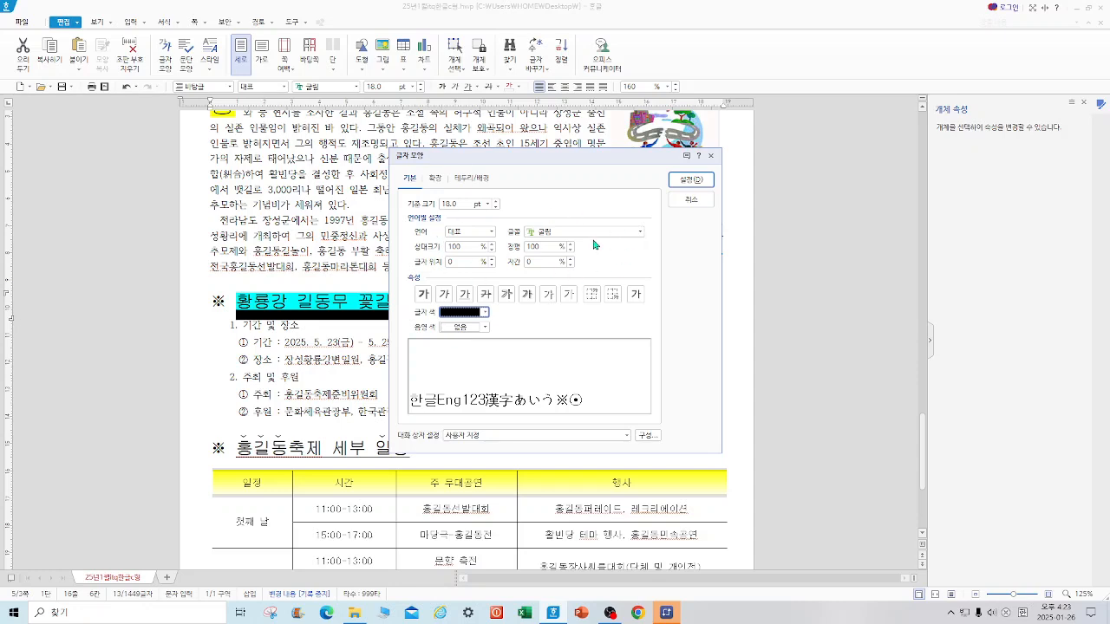
left_click(693, 183)
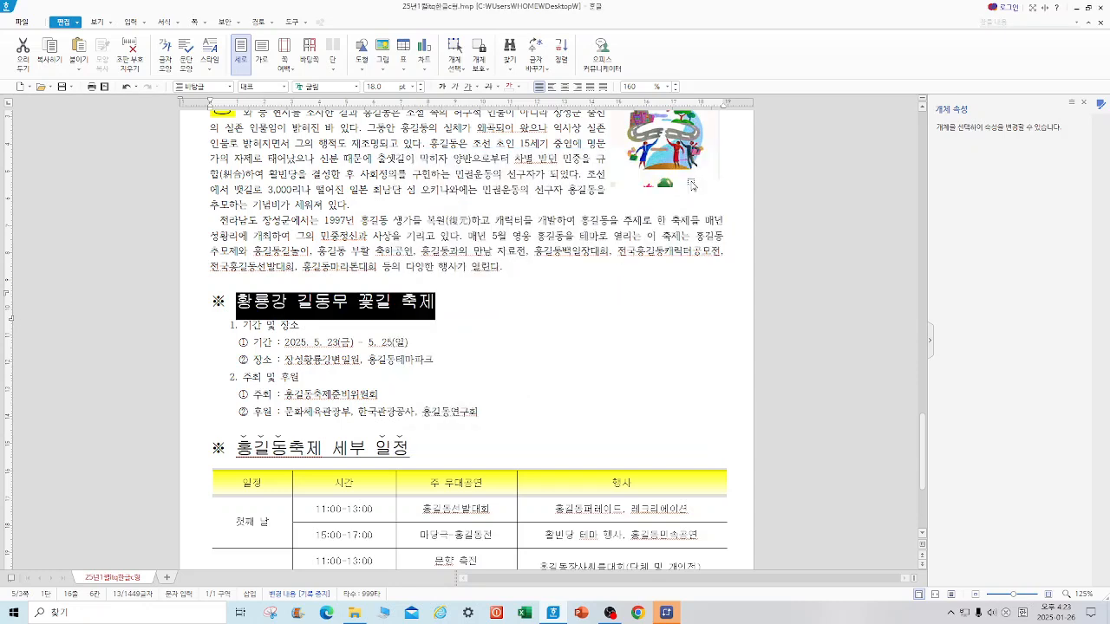
left_click(530, 331)
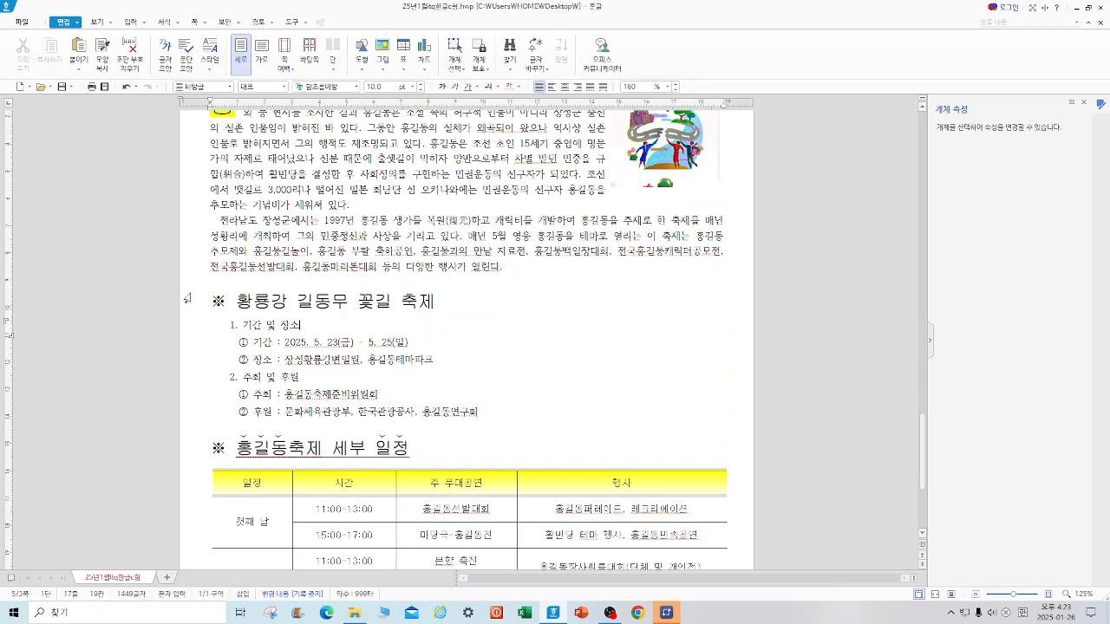
Format the heading 황룡강 길동무 꽃길 축제, excluding its ※ mark, with white text and red shading
left_click_drag(205, 300, 459, 301)
left_click(539, 322)
left_click_drag(234, 301, 439, 298)
right_click(405, 312)
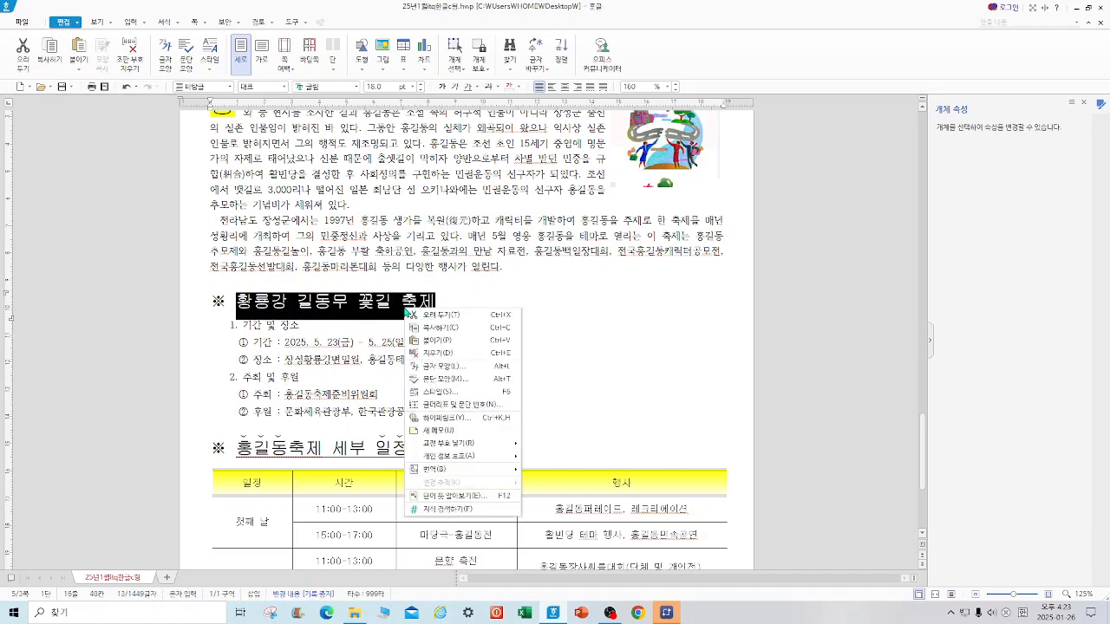
left_click(468, 368)
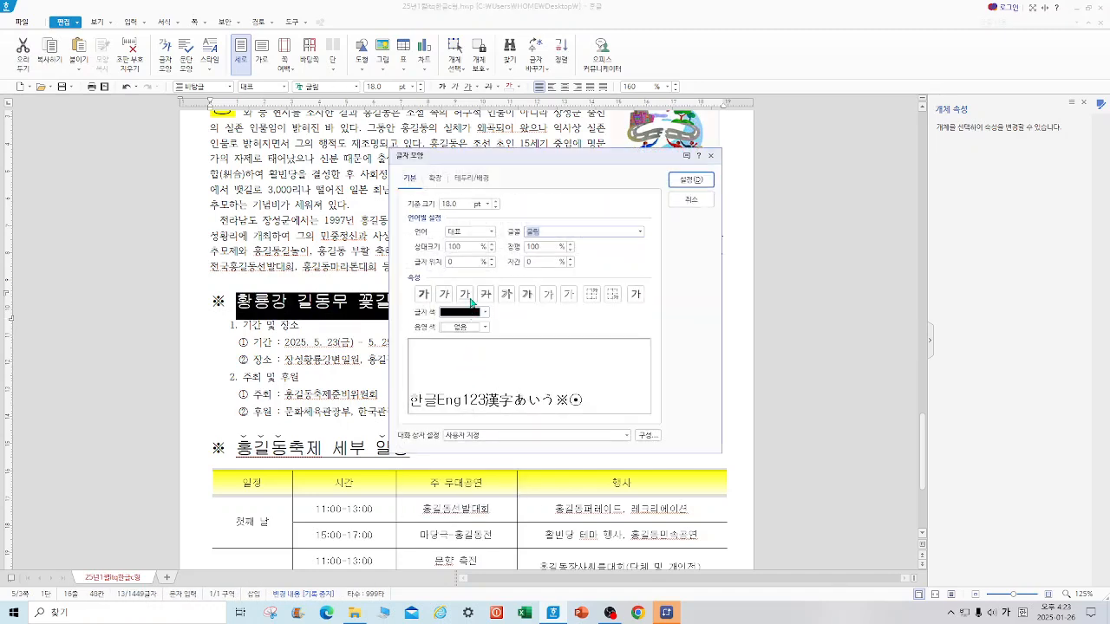
left_click(472, 312)
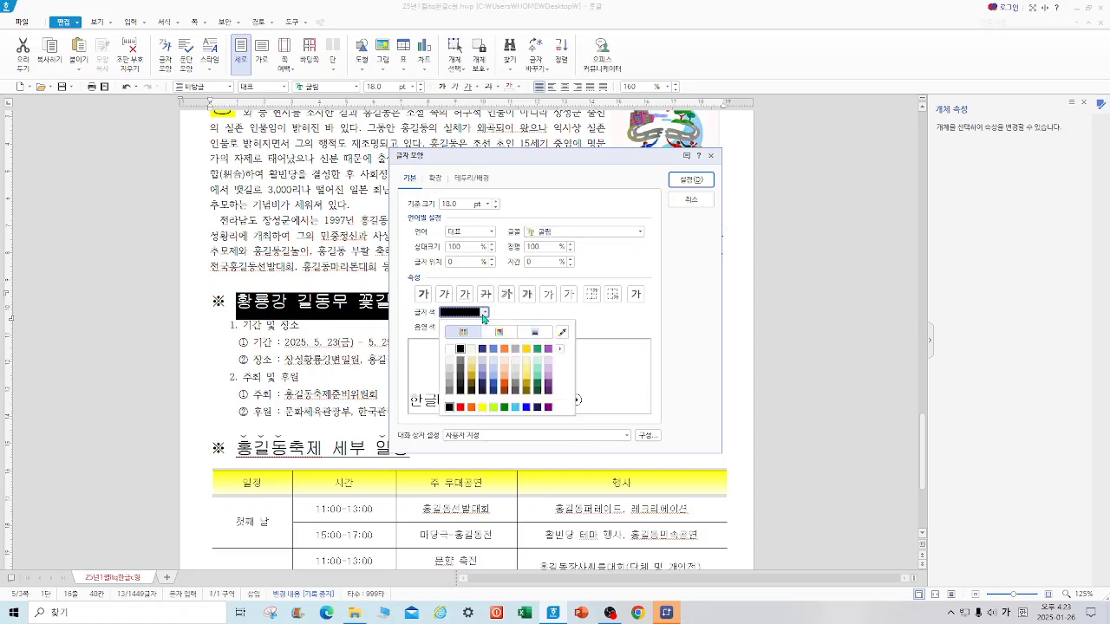
left_click(450, 351)
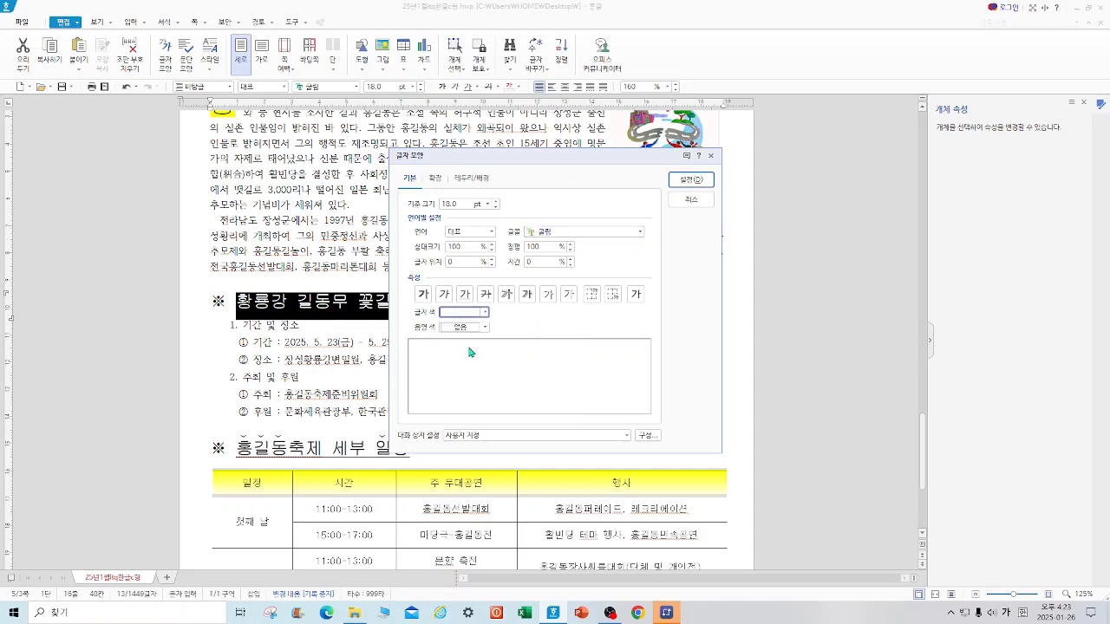
left_click(487, 328)
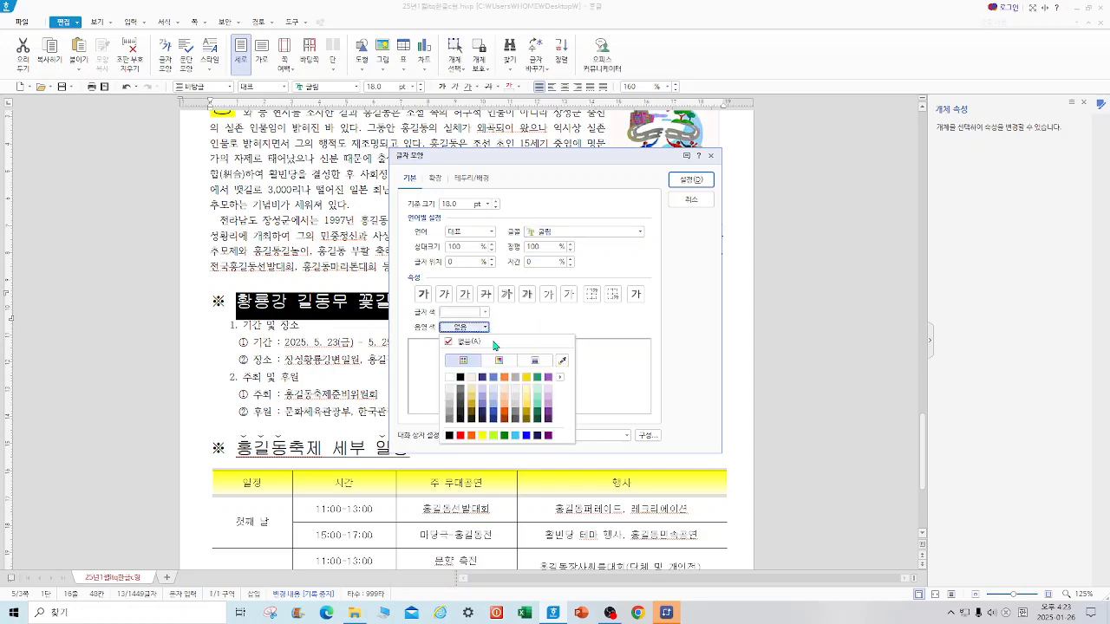
left_click(460, 435)
left_click(690, 179)
key("Down")
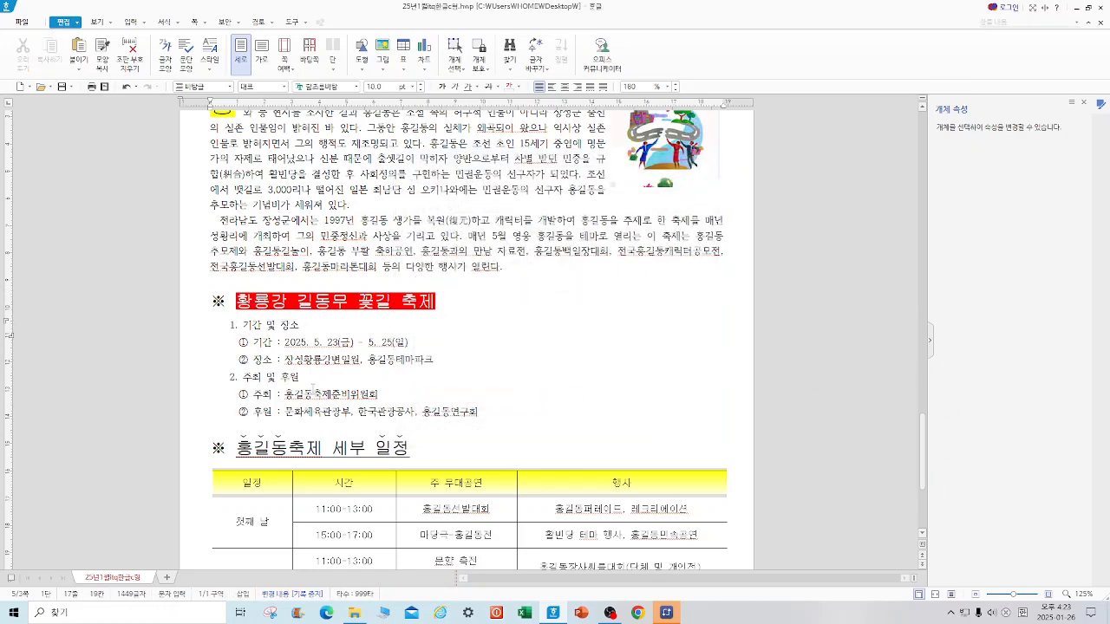
Examine the gradient background settings of the header row in the 홍길동축제 세부 일정 schedule table
left_click_drag(926, 472, 925, 508)
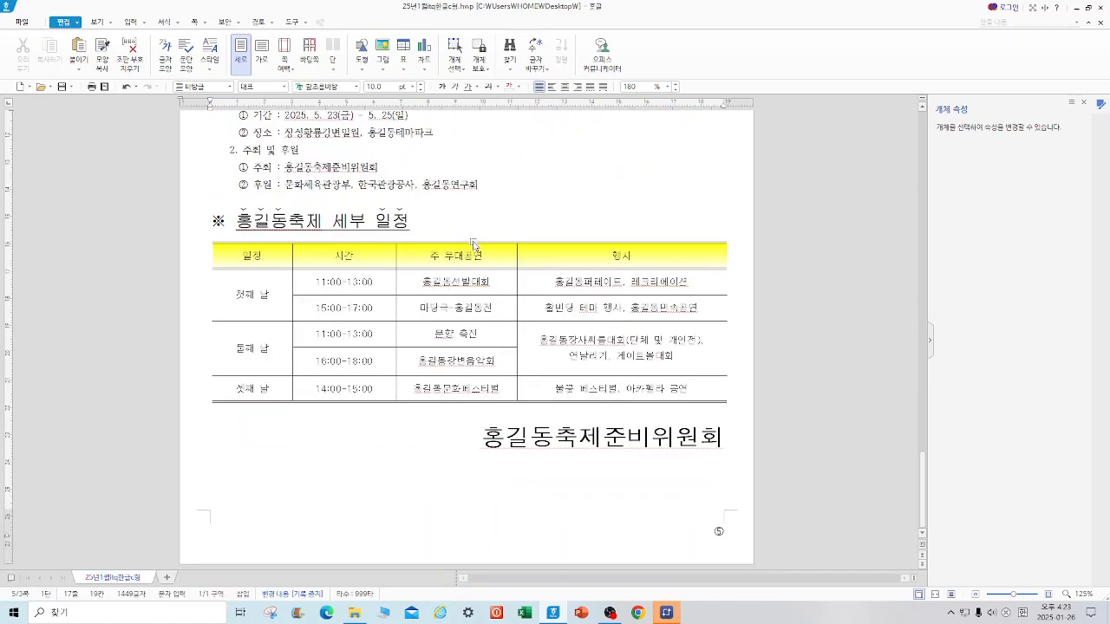
left_click_drag(236, 245, 739, 395)
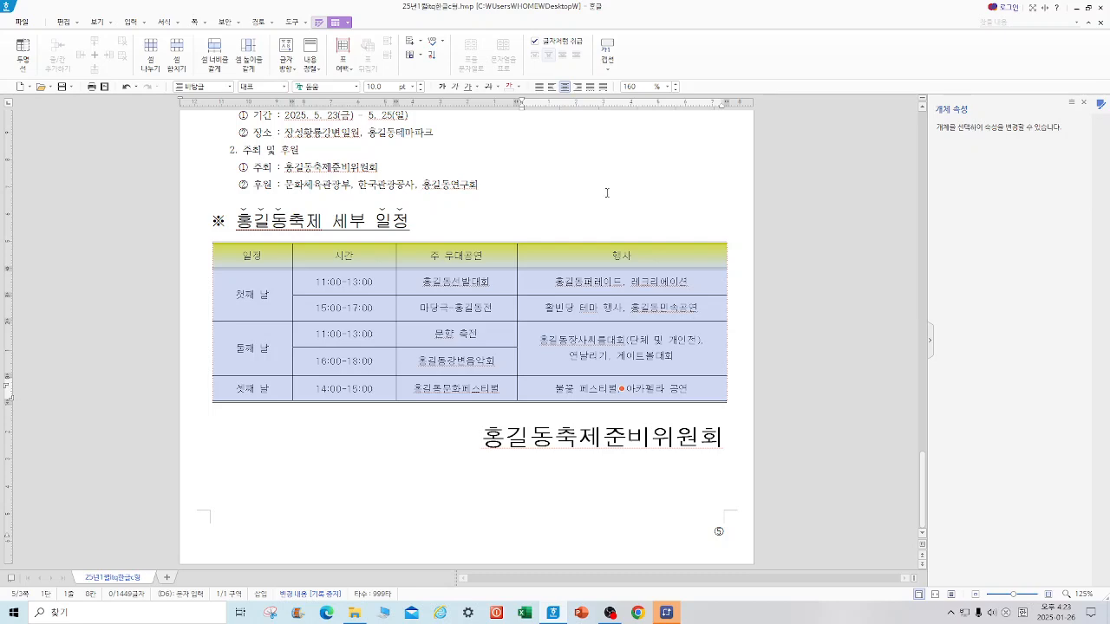
left_click(632, 176)
left_click(691, 247)
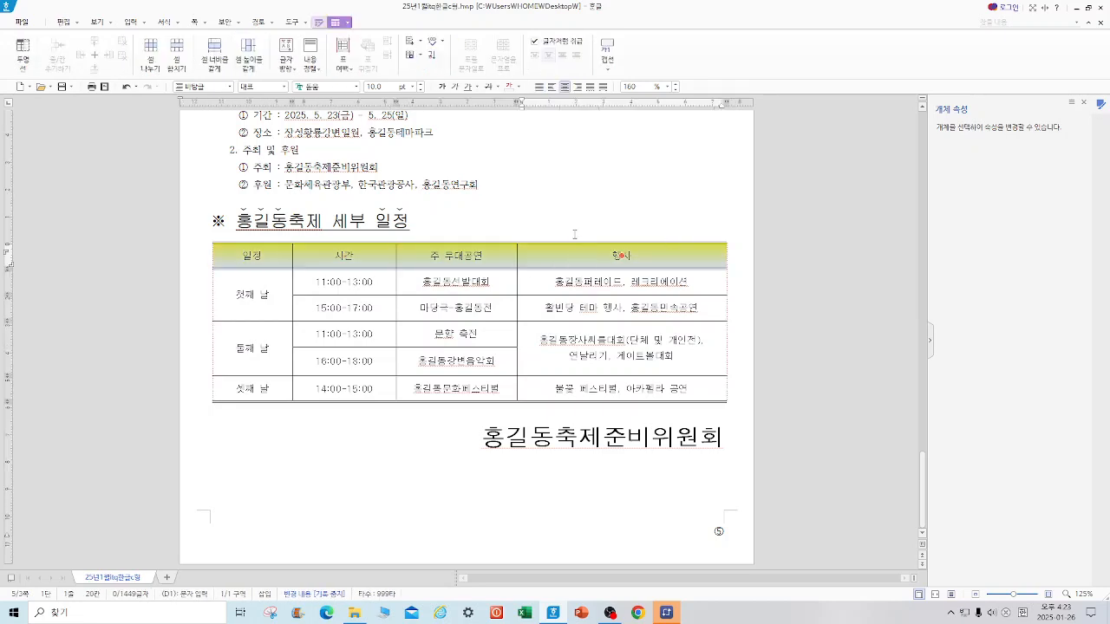
key("c")
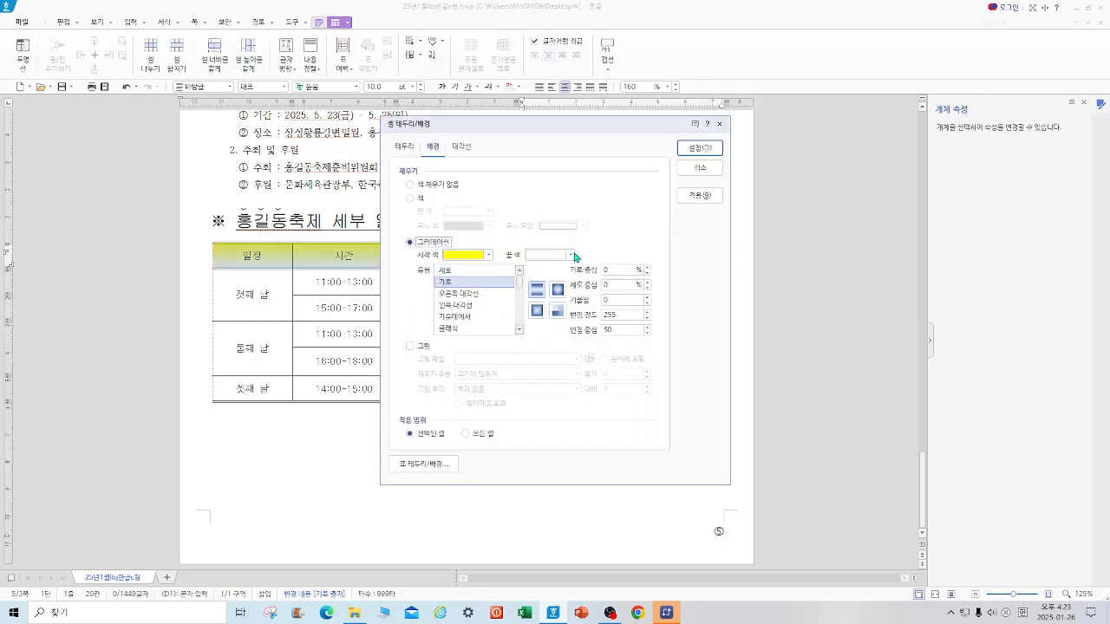
left_click(718, 125)
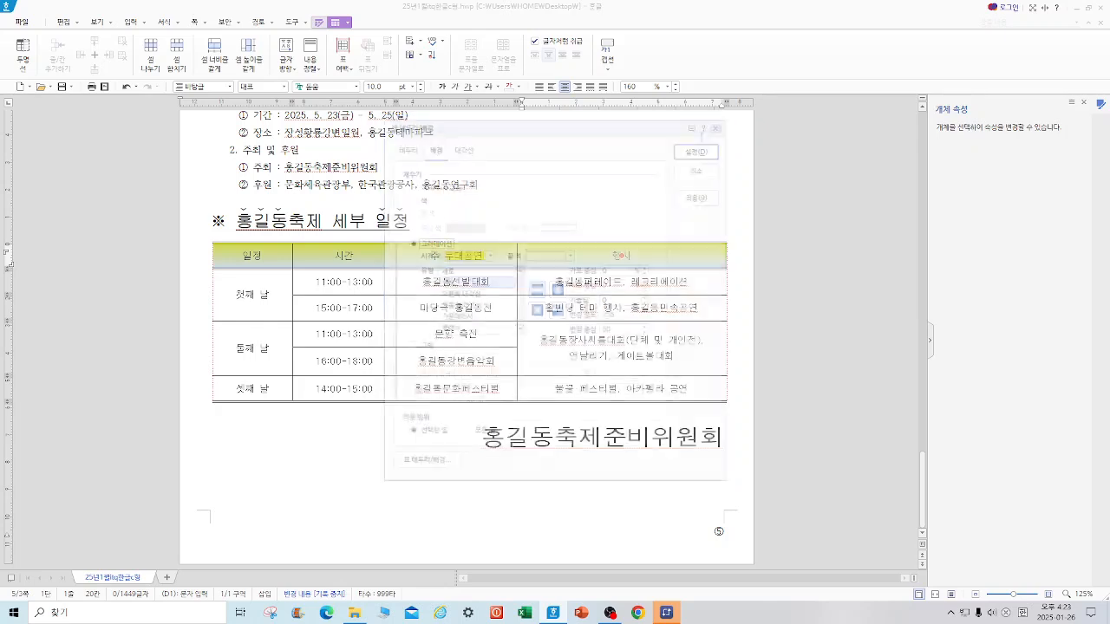
Remove the underline from the heading text 홍길동축제 세부 일정 and apply it again
triple_click(292, 206)
left_click_drag(262, 216, 209, 216)
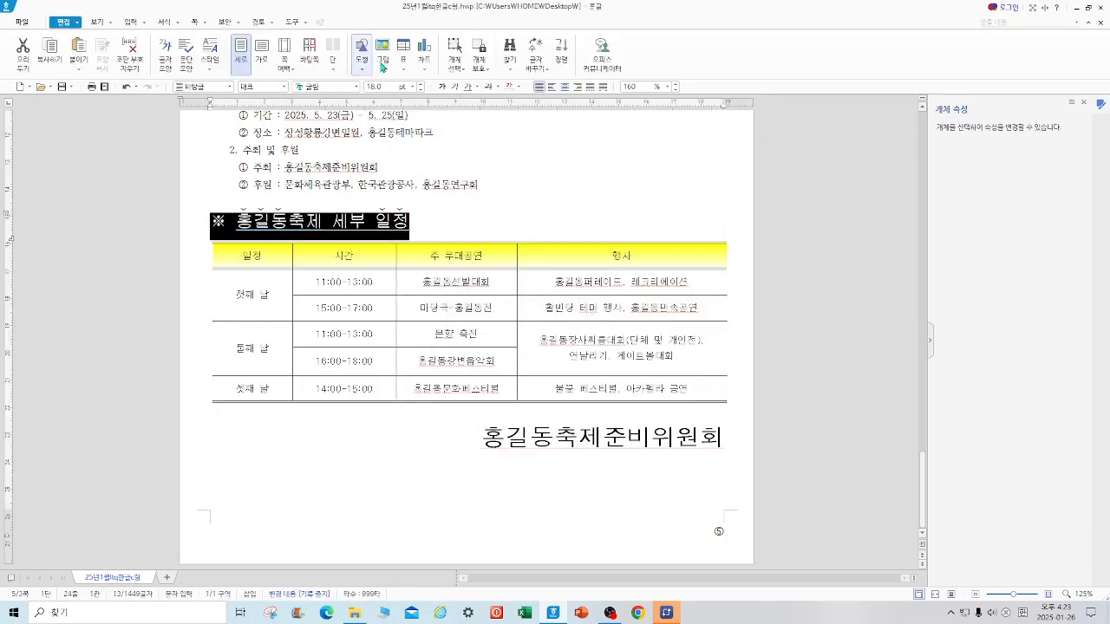
left_click(450, 234)
left_click_drag(237, 222, 410, 222)
left_click(472, 90)
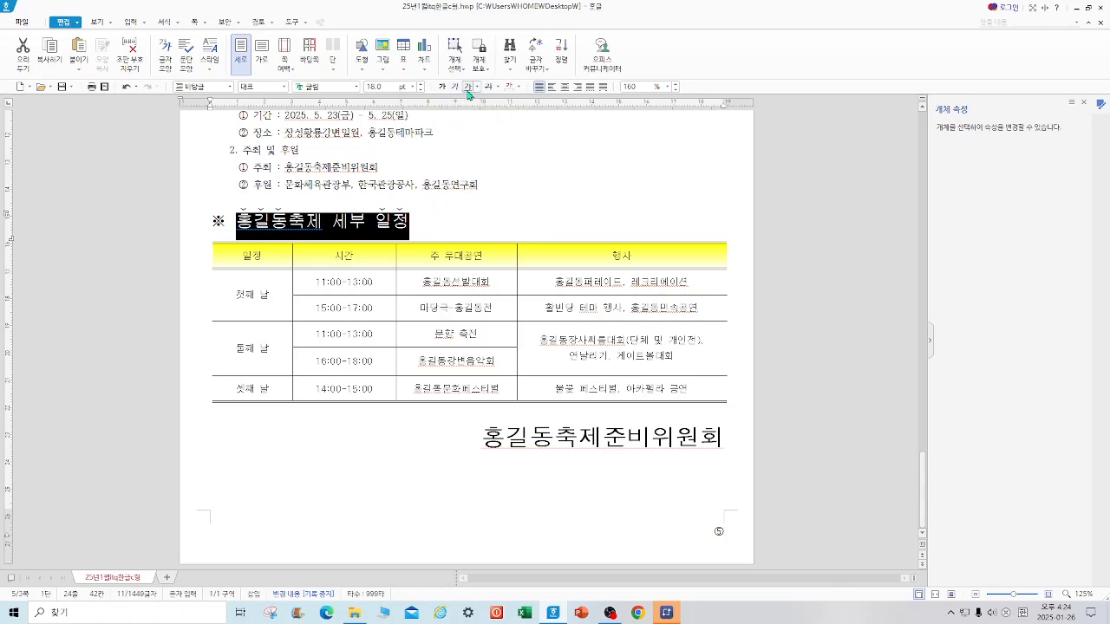
left_click(468, 89)
left_click(465, 203)
Remove all emphasis marks from the heading text 홍길동축제 세부 일정
left_click_drag(236, 222, 399, 229)
right_click(374, 232)
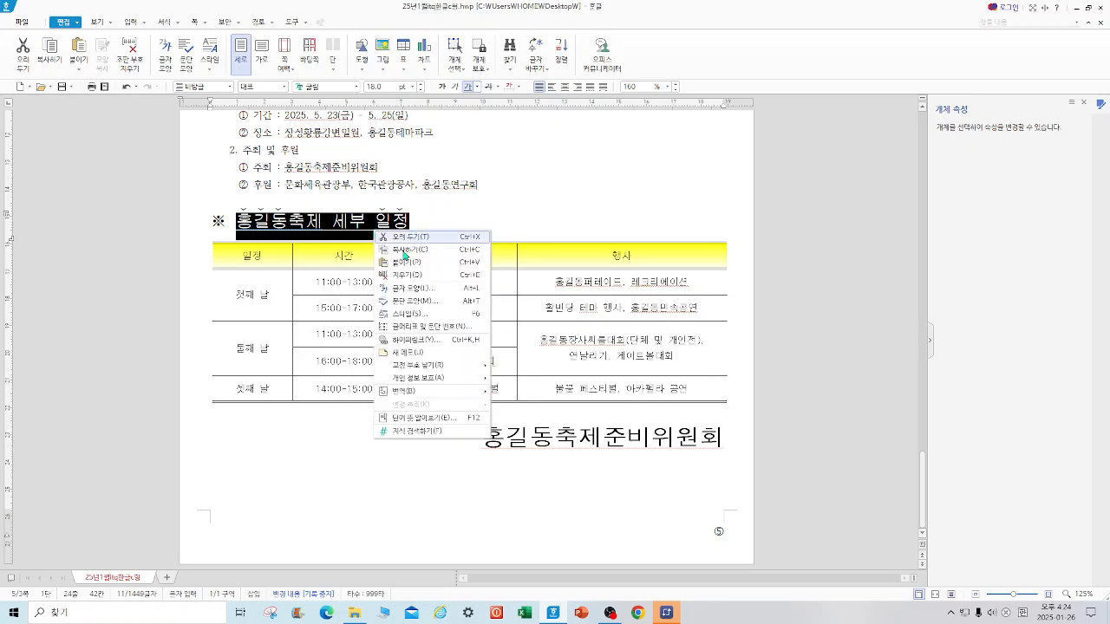
left_click(442, 288)
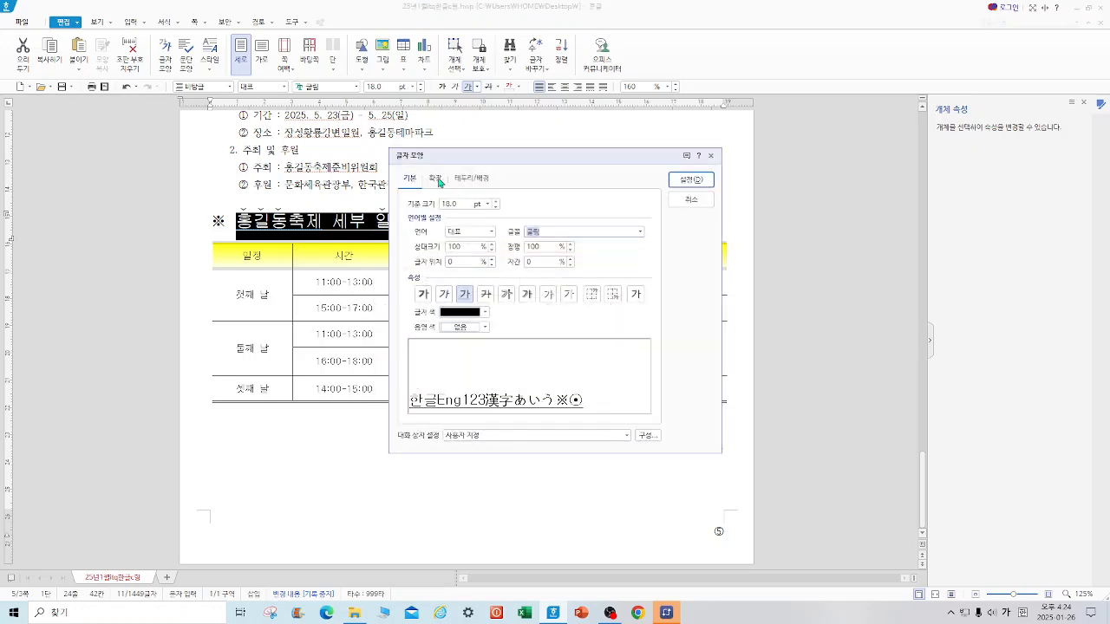
left_click(436, 179)
left_click(483, 355)
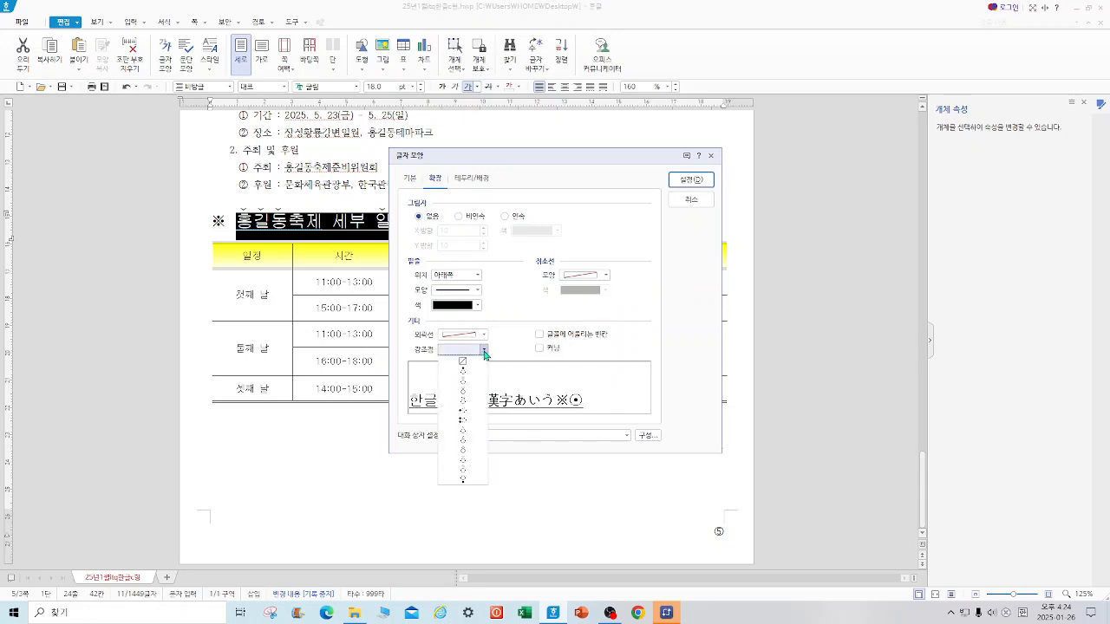
left_click(474, 364)
left_click(698, 179)
left_click(551, 212)
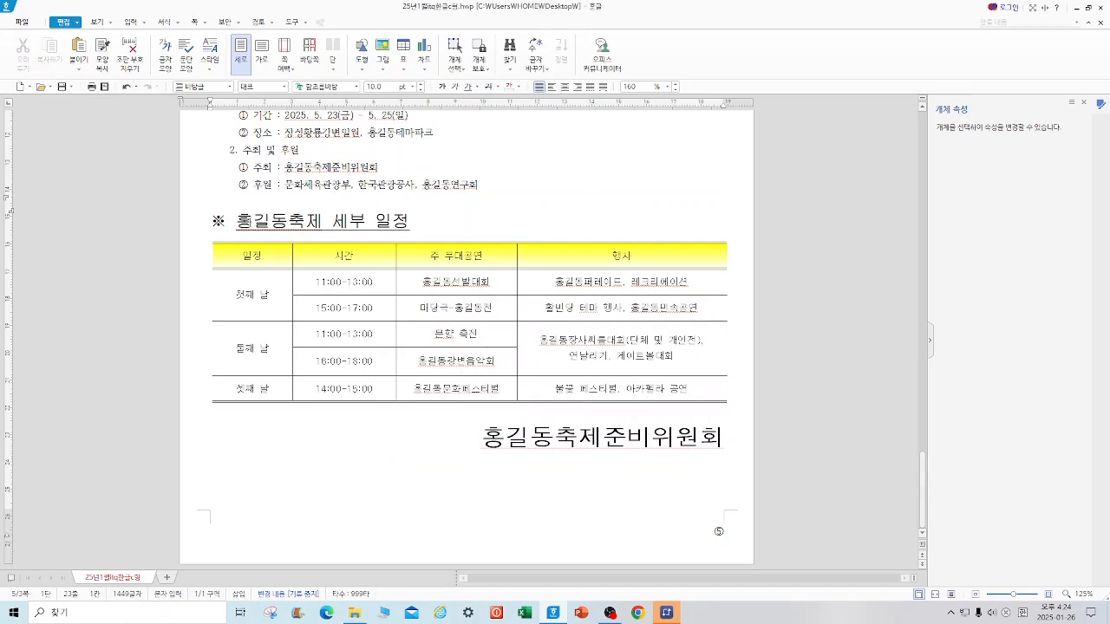
Add ˇ emphasis marks above the word 홍길동 in the schedule heading
left_click_drag(239, 217, 284, 224)
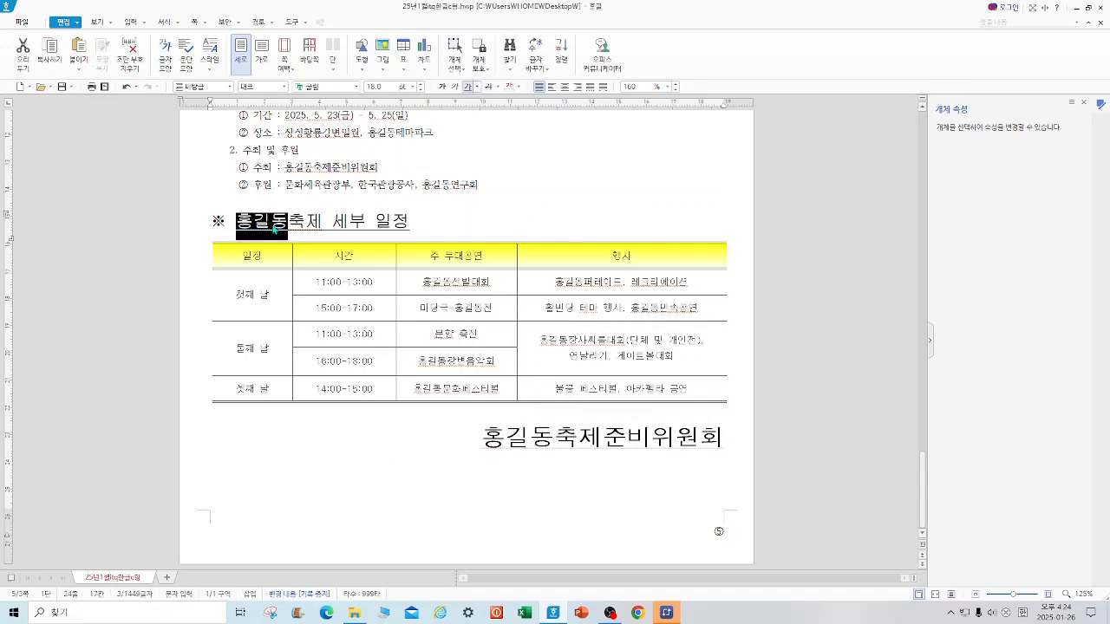
right_click(274, 229)
left_click(305, 284)
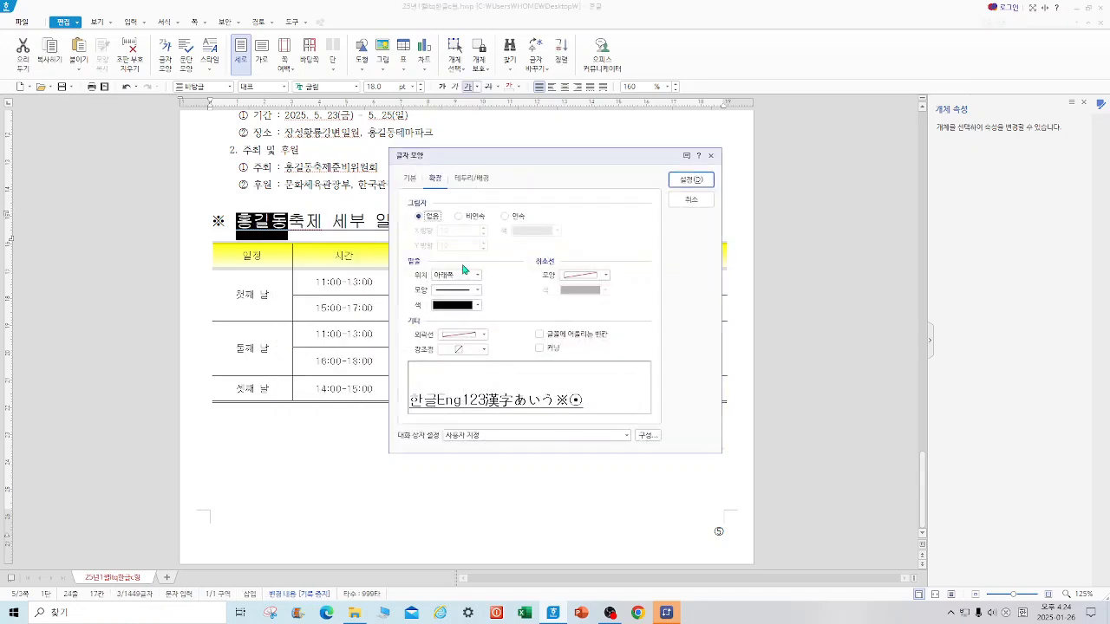
left_click(484, 333)
left_click(511, 347)
left_click(485, 349)
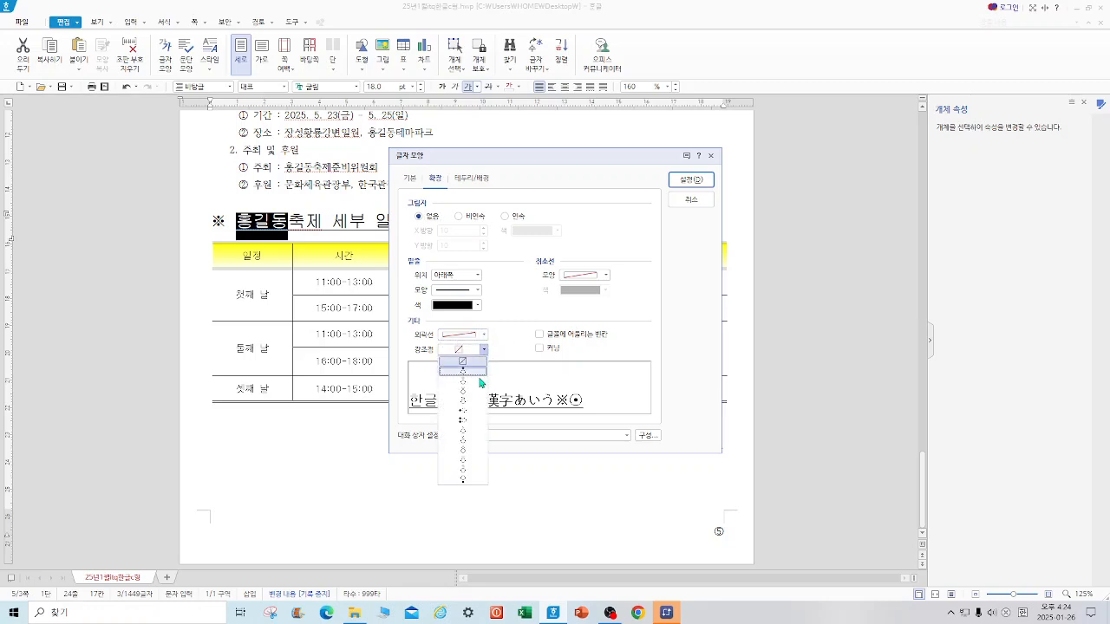
left_click(486, 390)
left_click(691, 181)
left_click(517, 202)
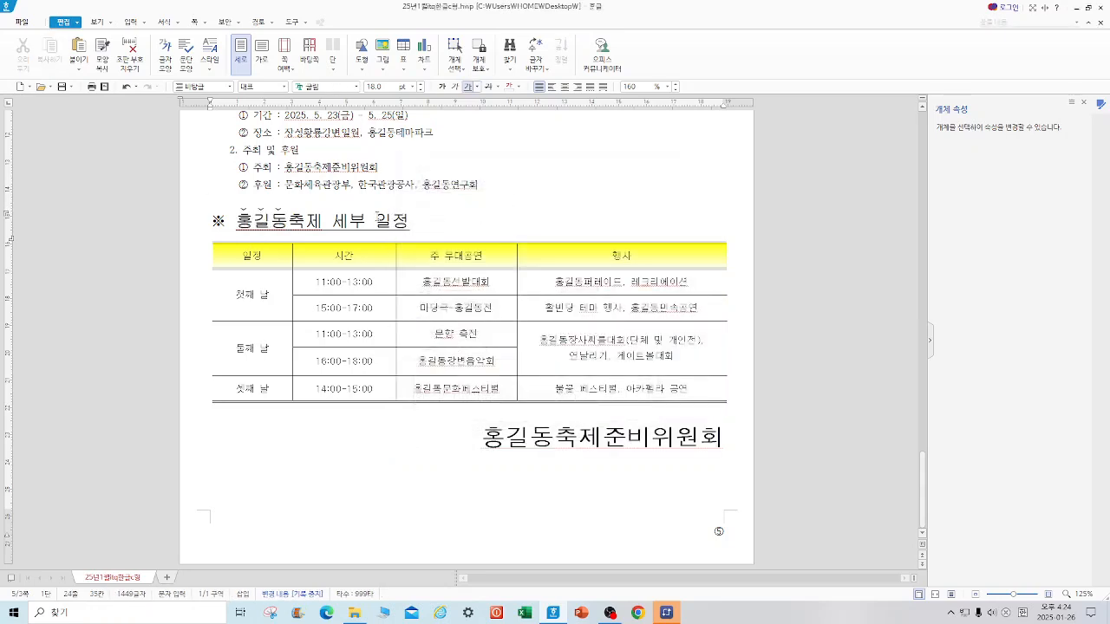
Add ˇ emphasis marks above the word 일정 in the schedule heading and save the document
left_click_drag(376, 217, 406, 224)
right_click(405, 227)
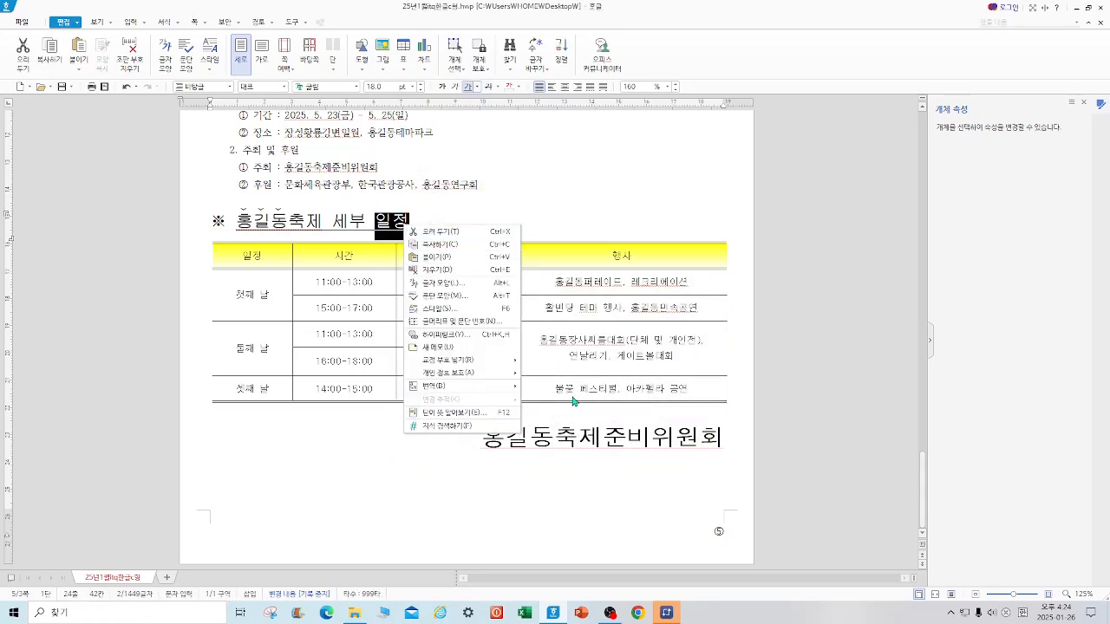
left_click(445, 283)
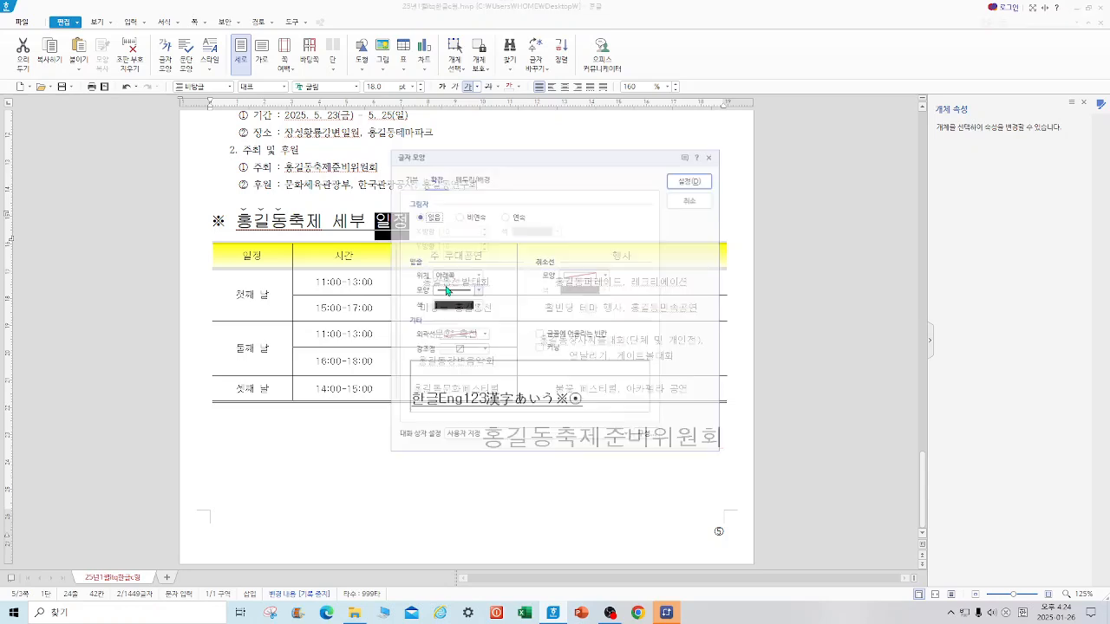
left_click(483, 350)
left_click(467, 393)
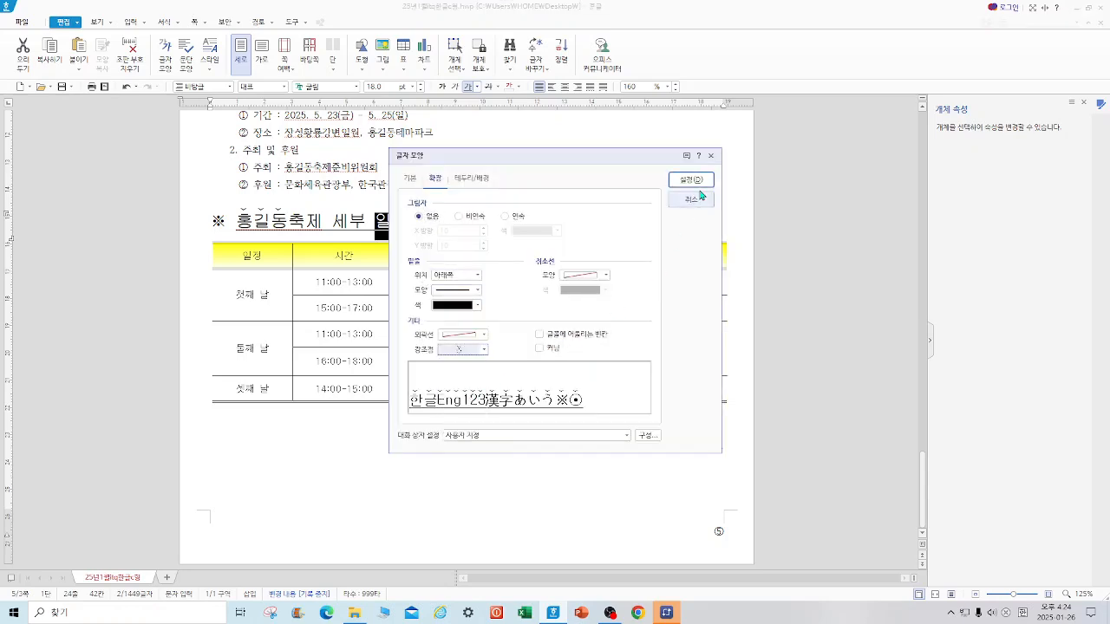
left_click(692, 179)
left_click(63, 88)
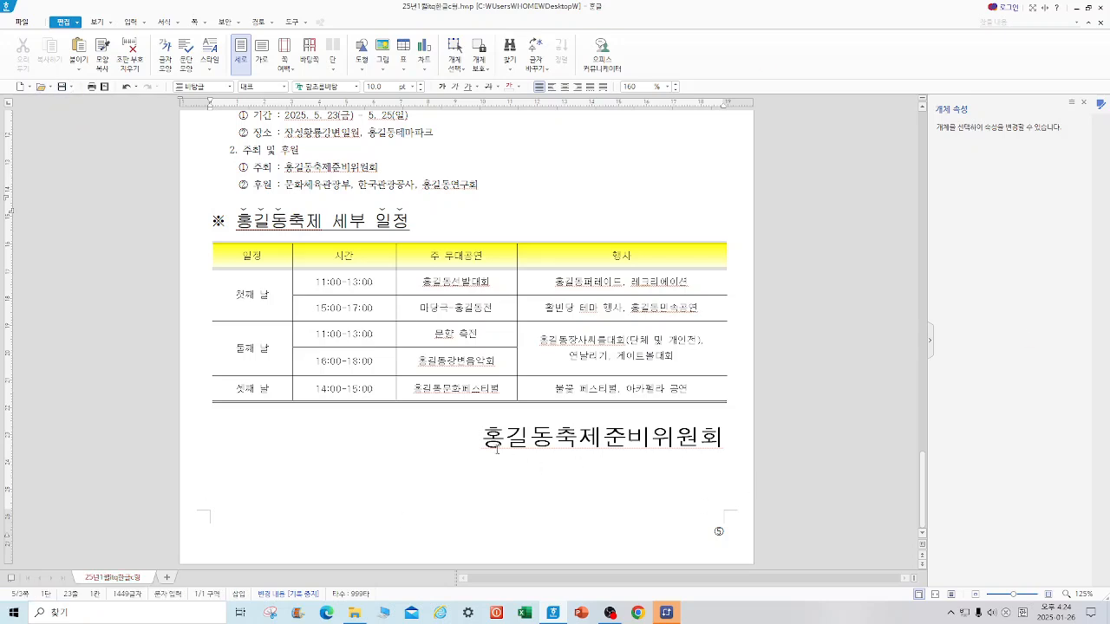
Check the font, size, width ratio and bold settings of the closing line 홍길동축제준비위원회
mouse_move(484, 438)
left_mouse_down()
mouse_move(698, 442)
mouse_move(690, 450)
left_mouse_up()
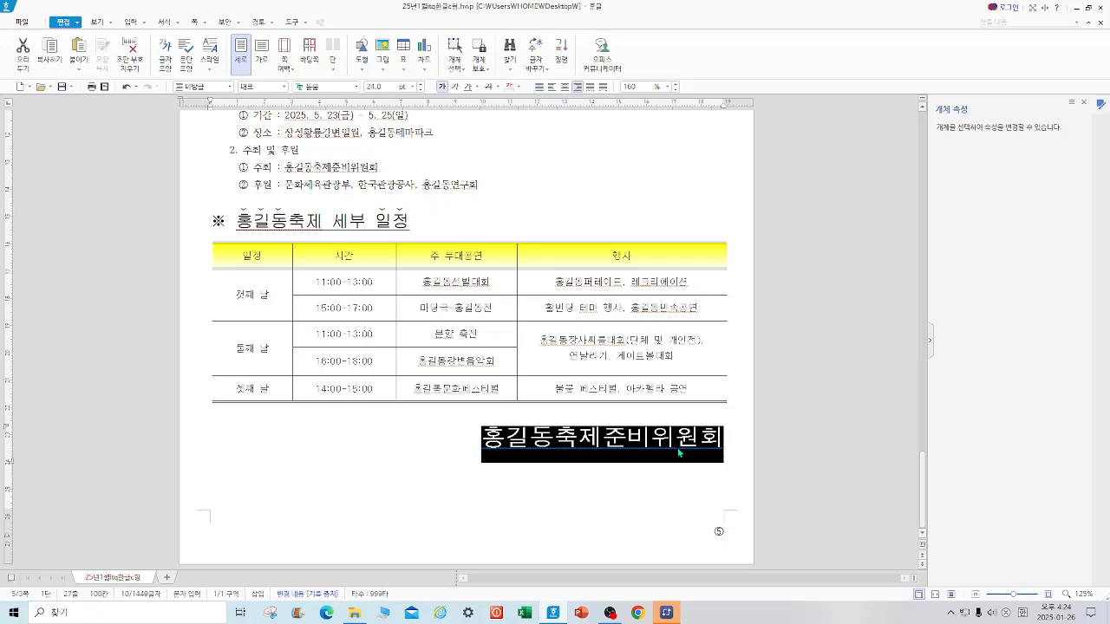
right_click(677, 450)
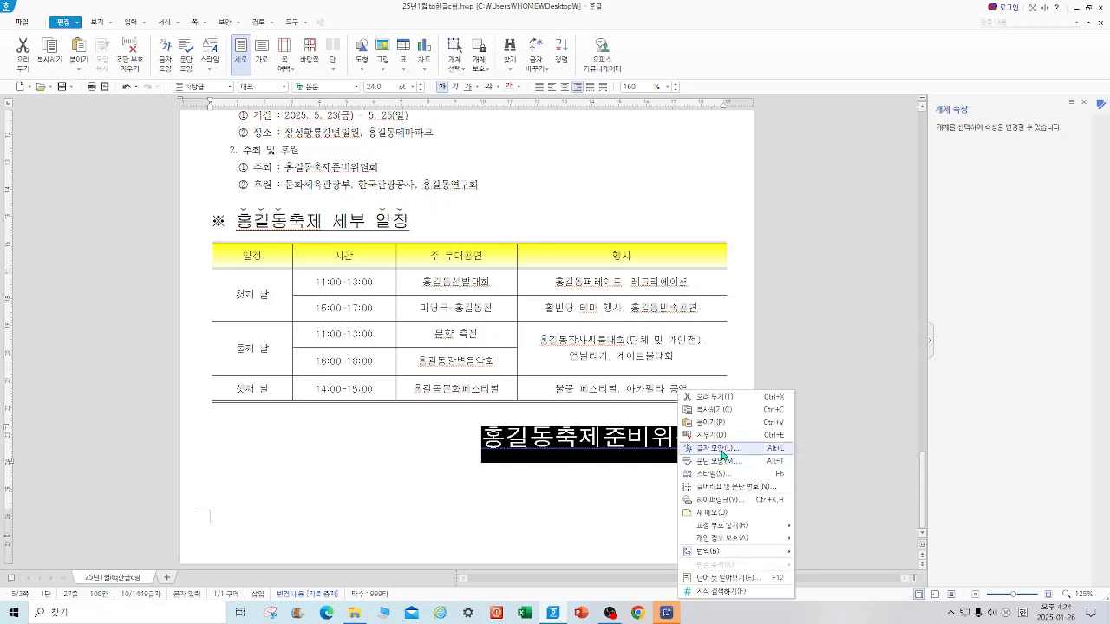
left_click(715, 448)
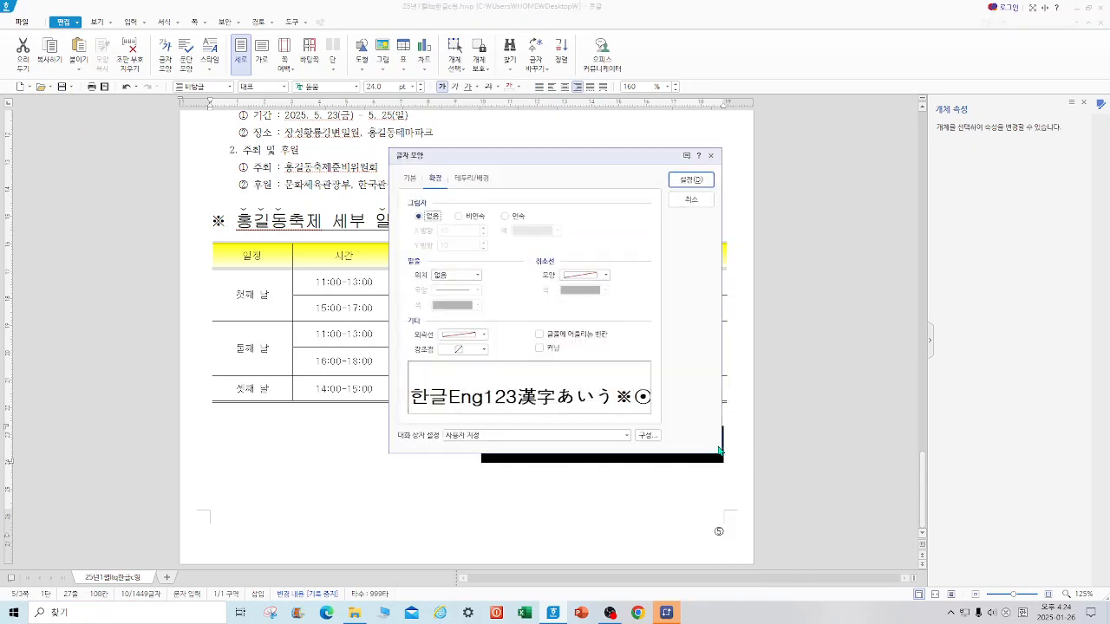
left_click(410, 182)
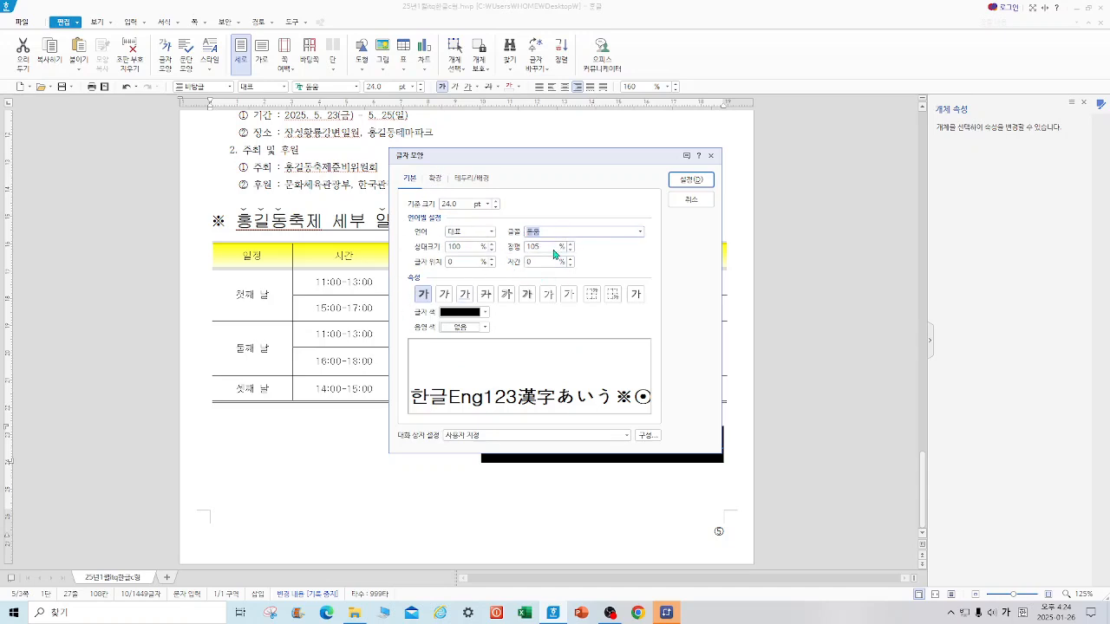
left_click(691, 181)
left_click(397, 471)
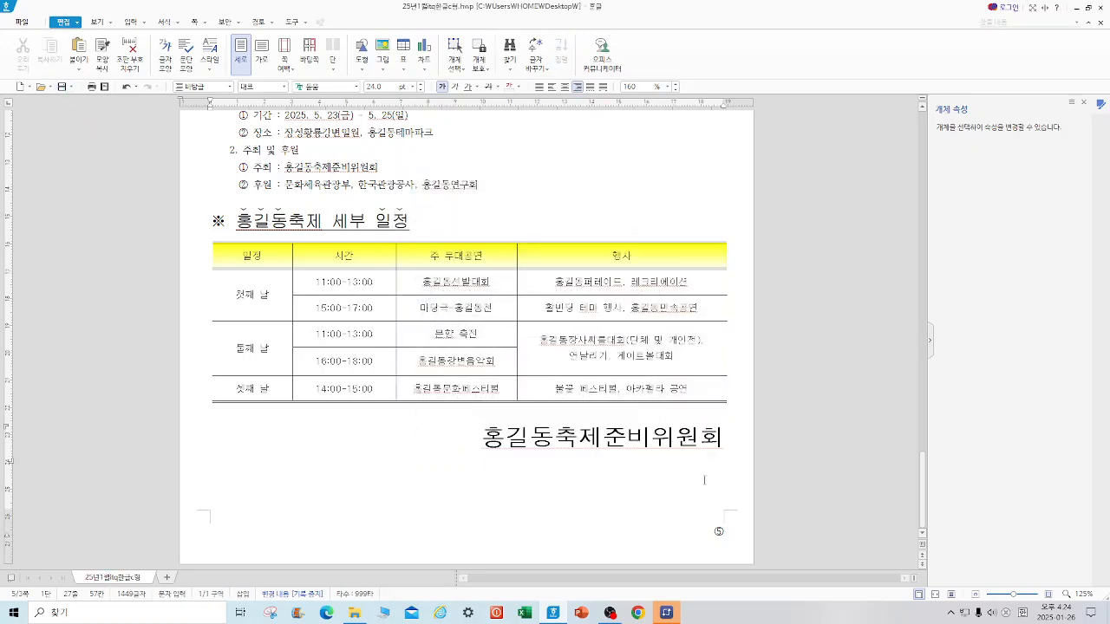
Apply page numbering at the page's lower right (오른쪽 아래) in the ①,②,③ style without dashes
left_click(205, 21)
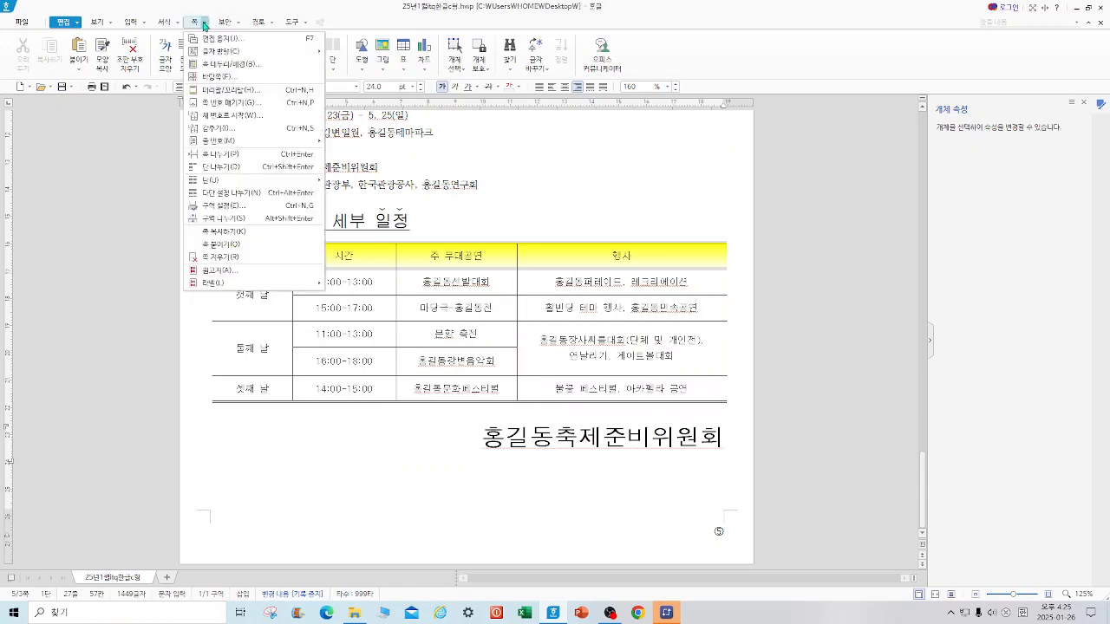
left_click(254, 103)
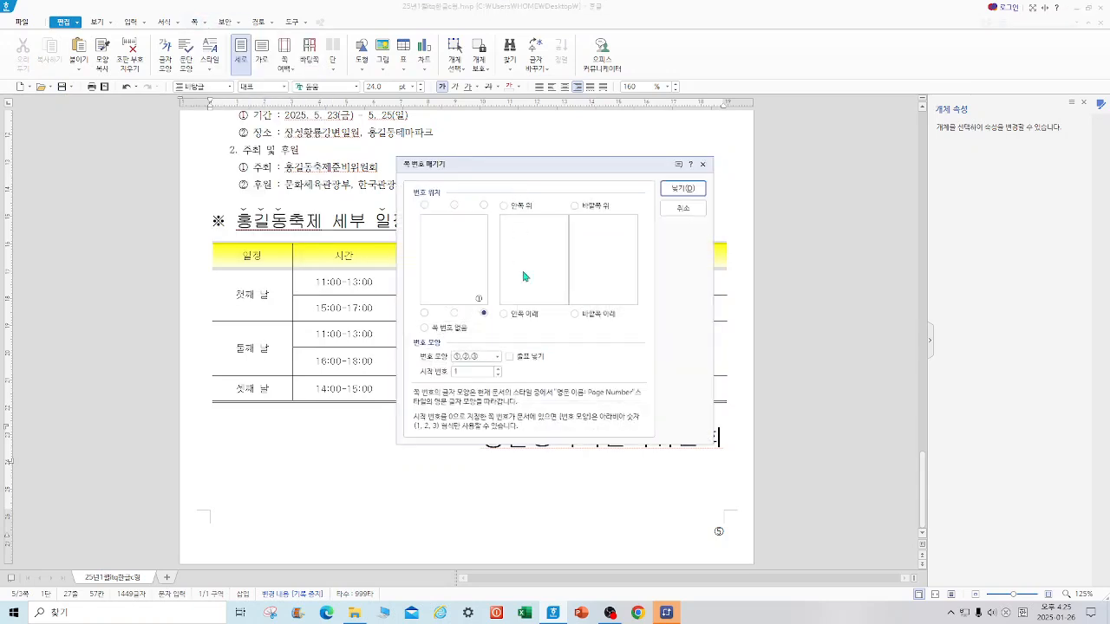
left_click(454, 313)
left_click(497, 356)
left_click(468, 367)
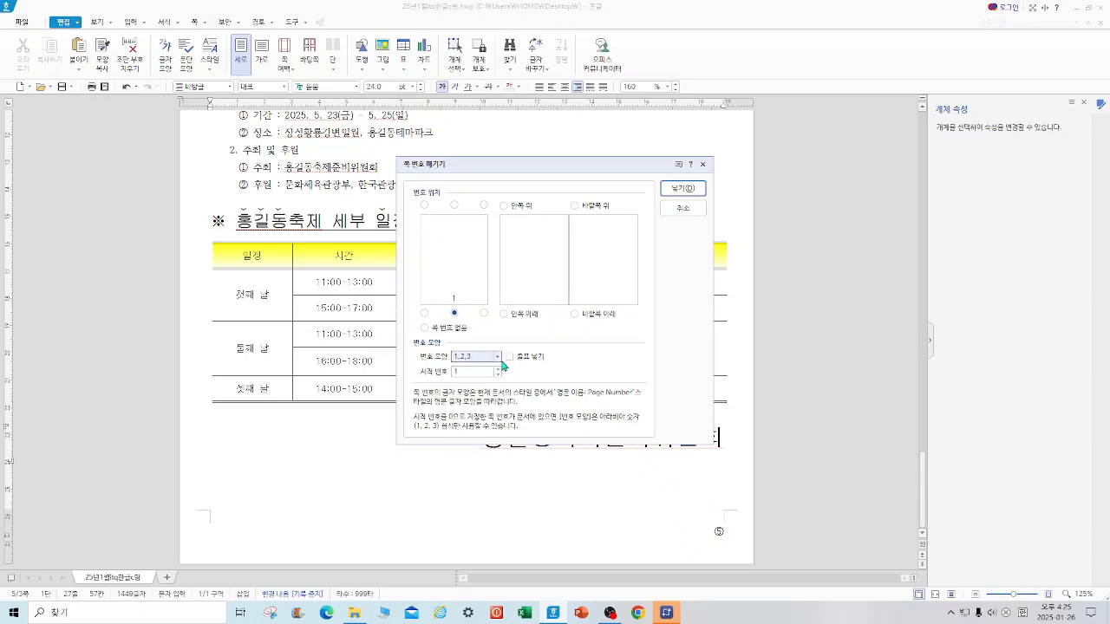
left_click(498, 357)
left_click(491, 382)
left_click(484, 313)
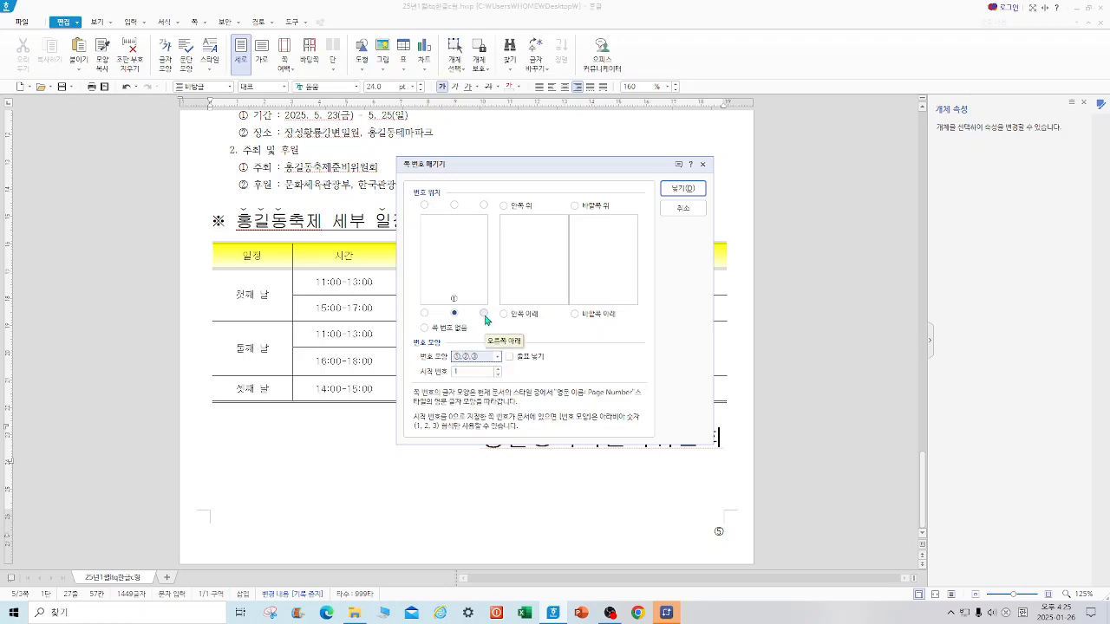
left_click(510, 356)
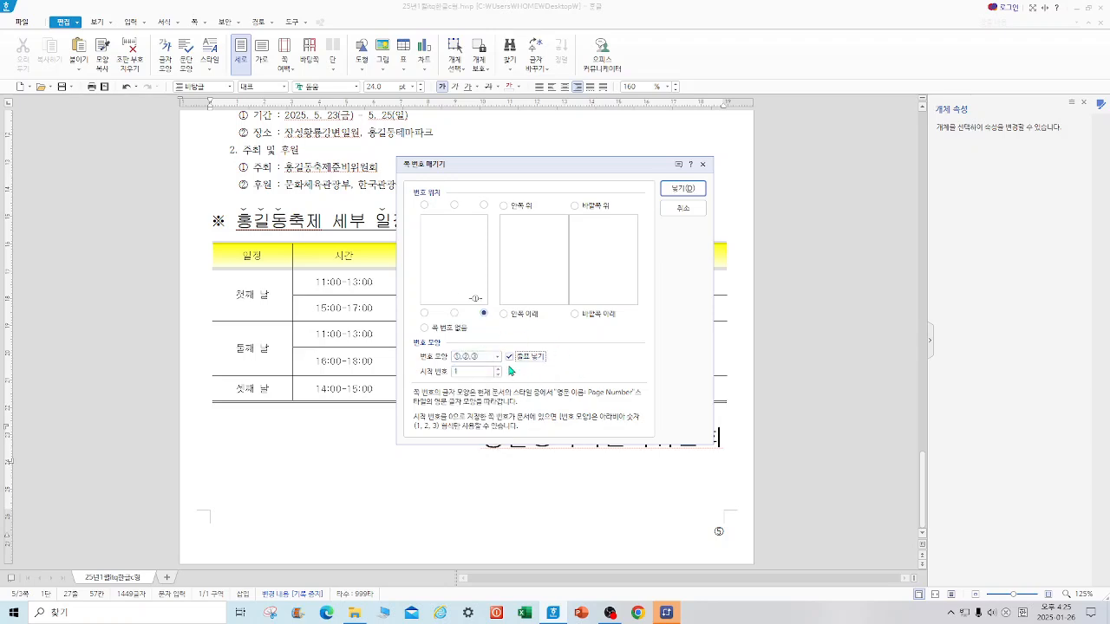
left_click(509, 357)
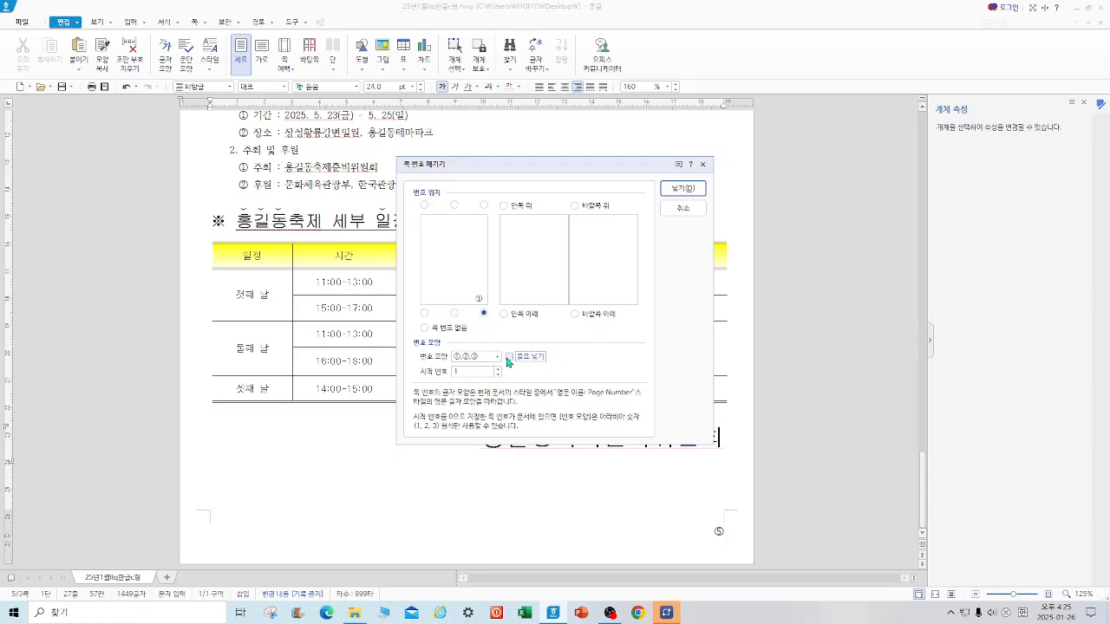
left_click(683, 189)
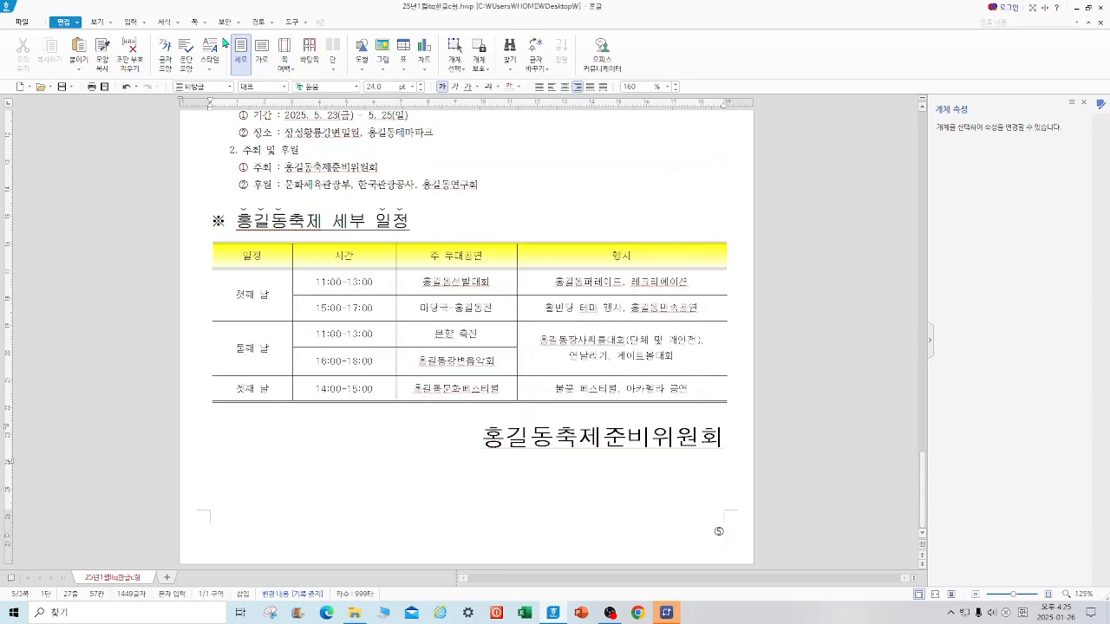
Insert a new page-number start on the 장성 page so that its numbering begins at 5
left_click(195, 21)
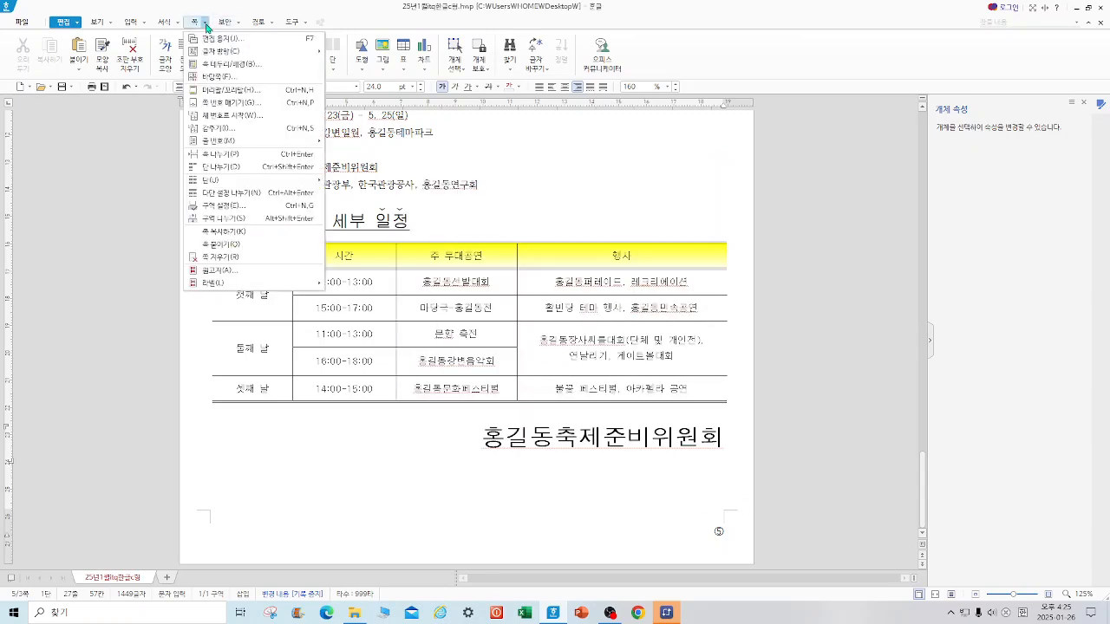
left_click(282, 114)
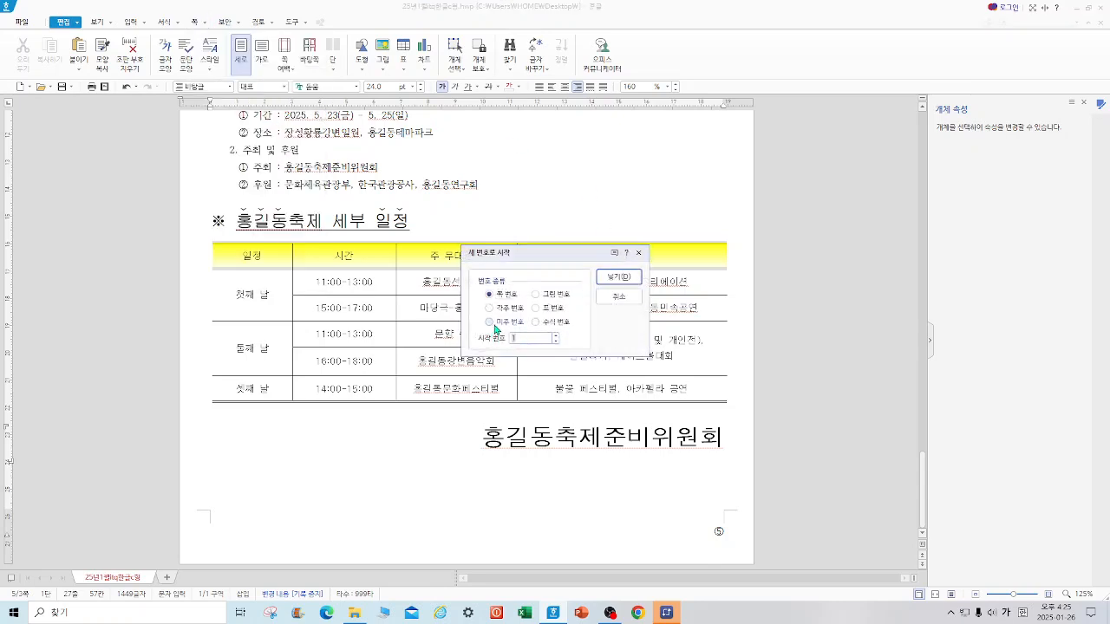
left_click(618, 278)
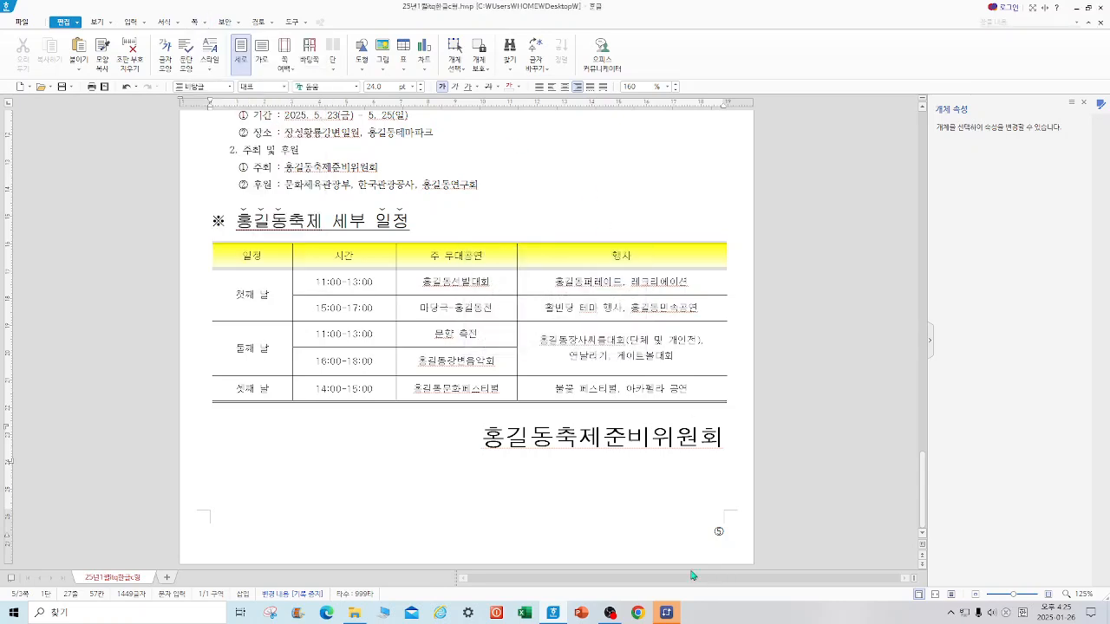
left_click(581, 190)
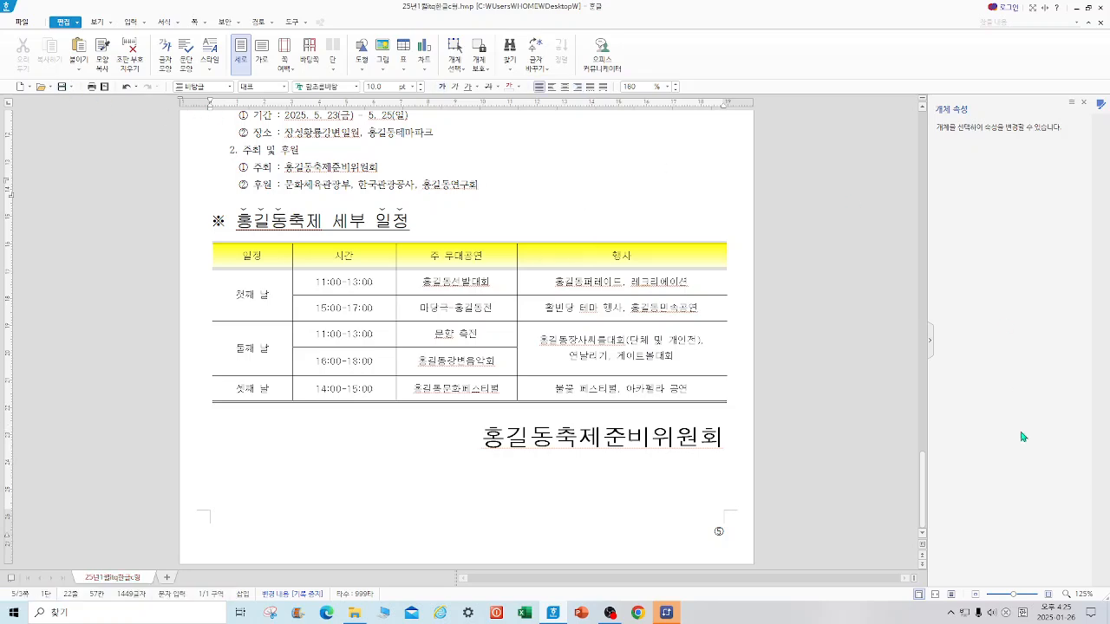
Hyperlink the grey 123주식회사 picture beside the 장성 lettering to the bookmark 장성 in the current document
left_click_drag(924, 496, 936, 298)
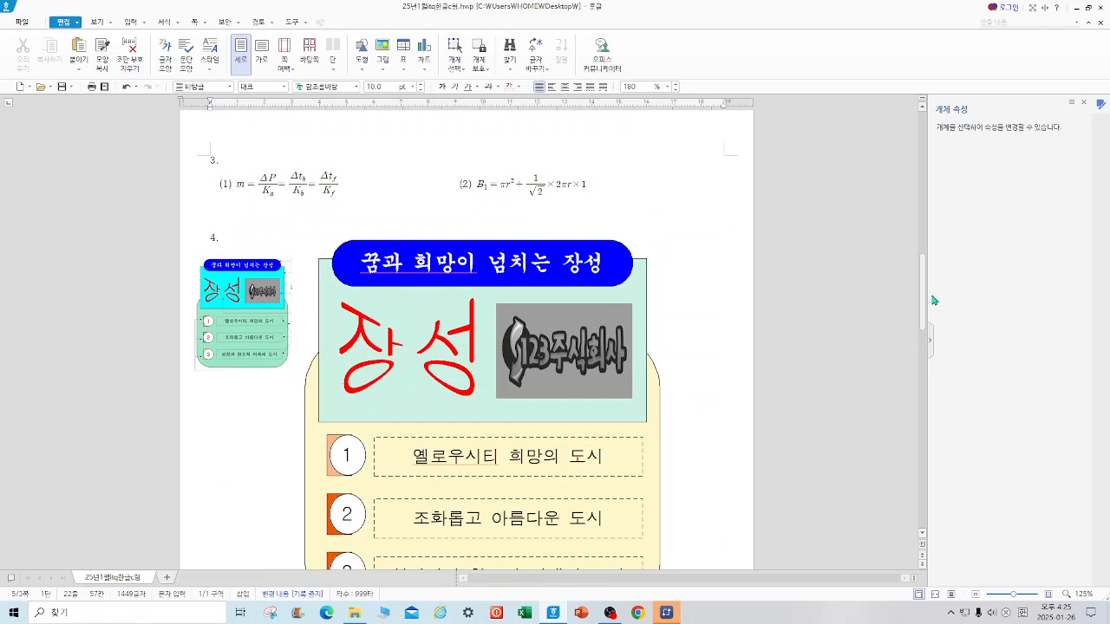
left_click(576, 359)
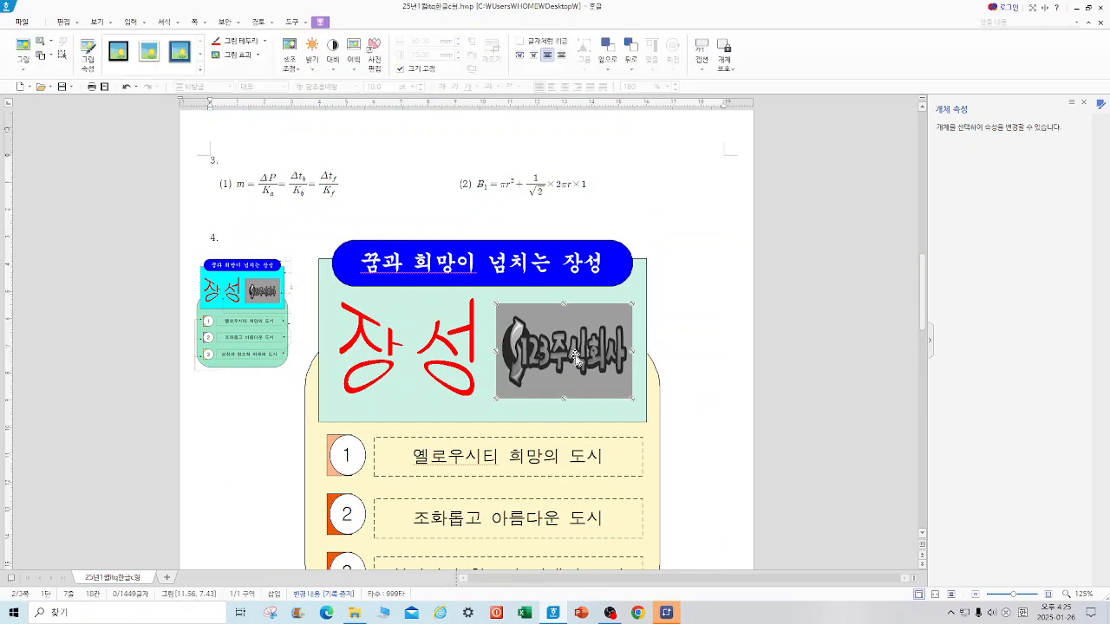
right_click(577, 358)
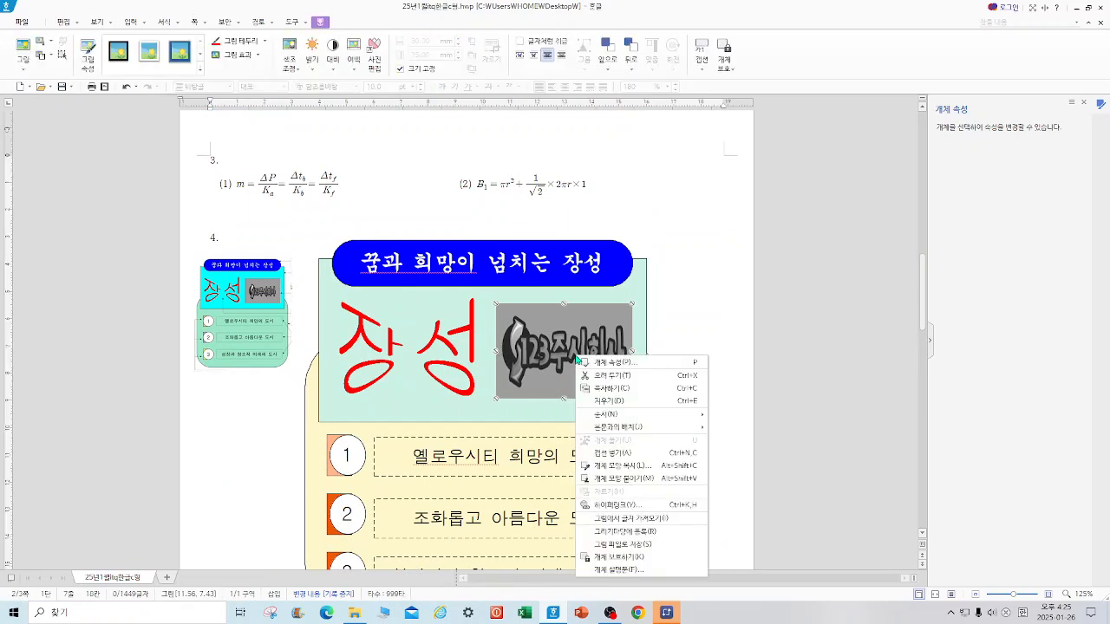
left_click(648, 506)
left_click(477, 223)
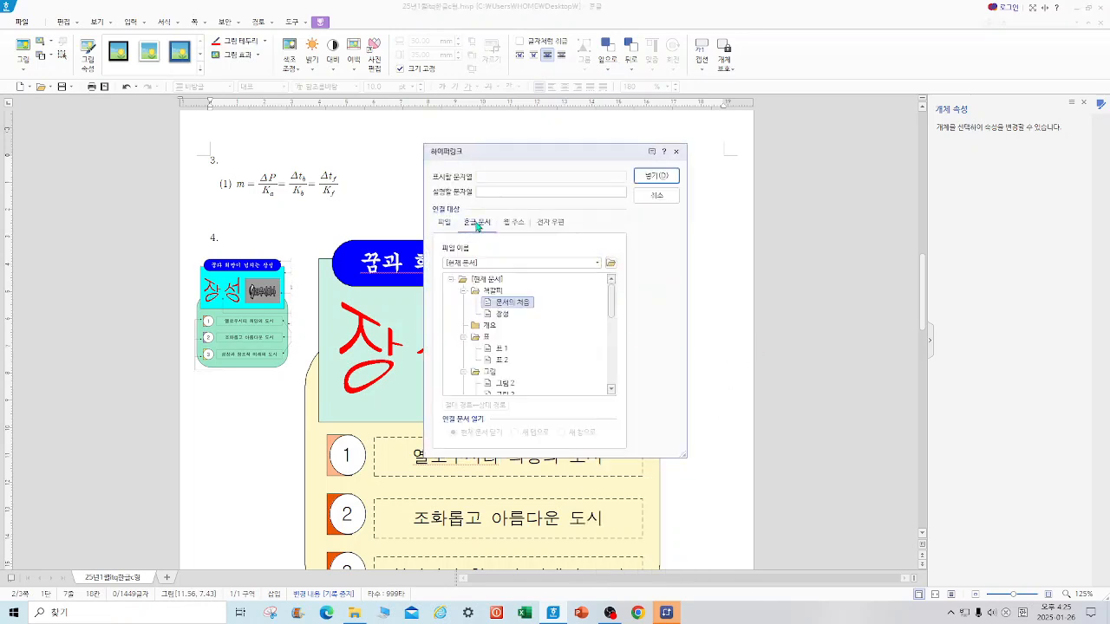
left_click(502, 313)
left_click(656, 182)
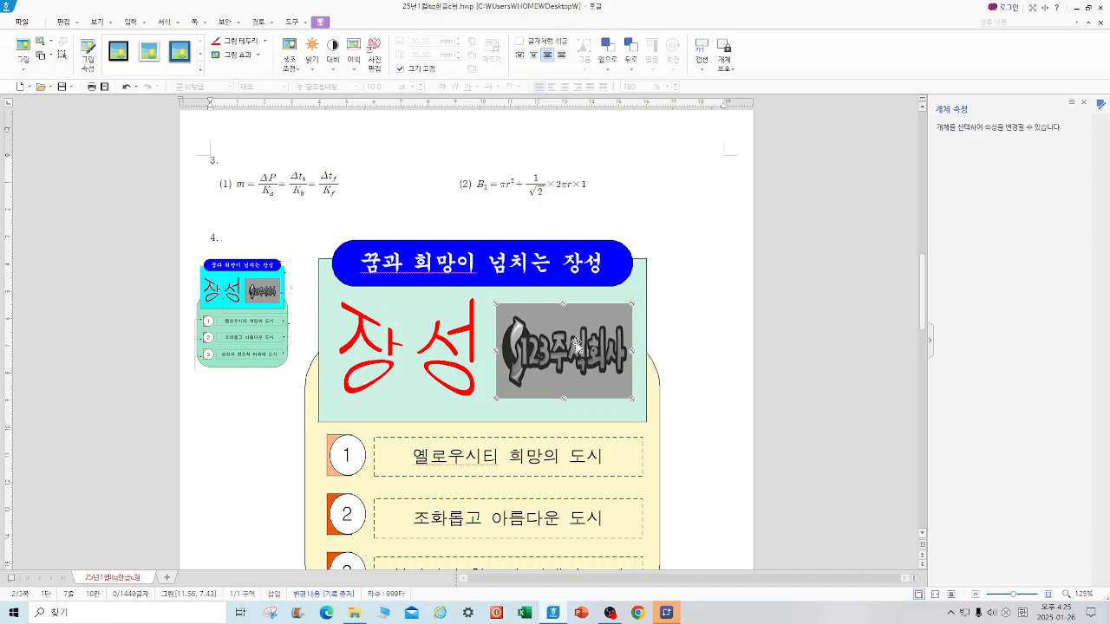
Follow the 123주식회사 picture's hyperlink and review the 장성 page down to its schedule table
right_click(578, 347)
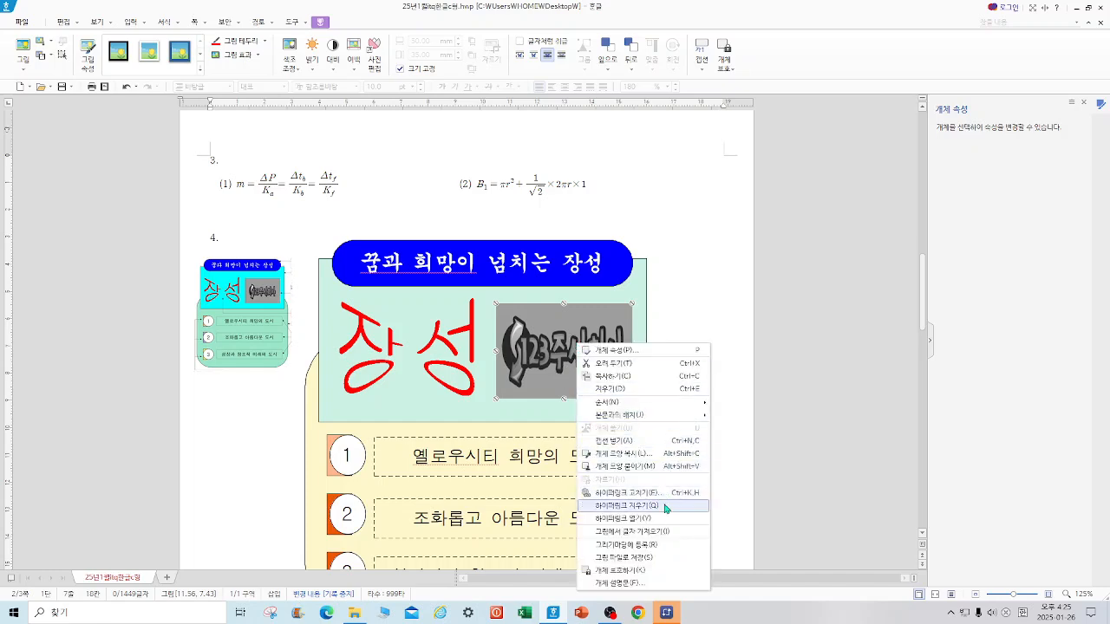
left_click(647, 519)
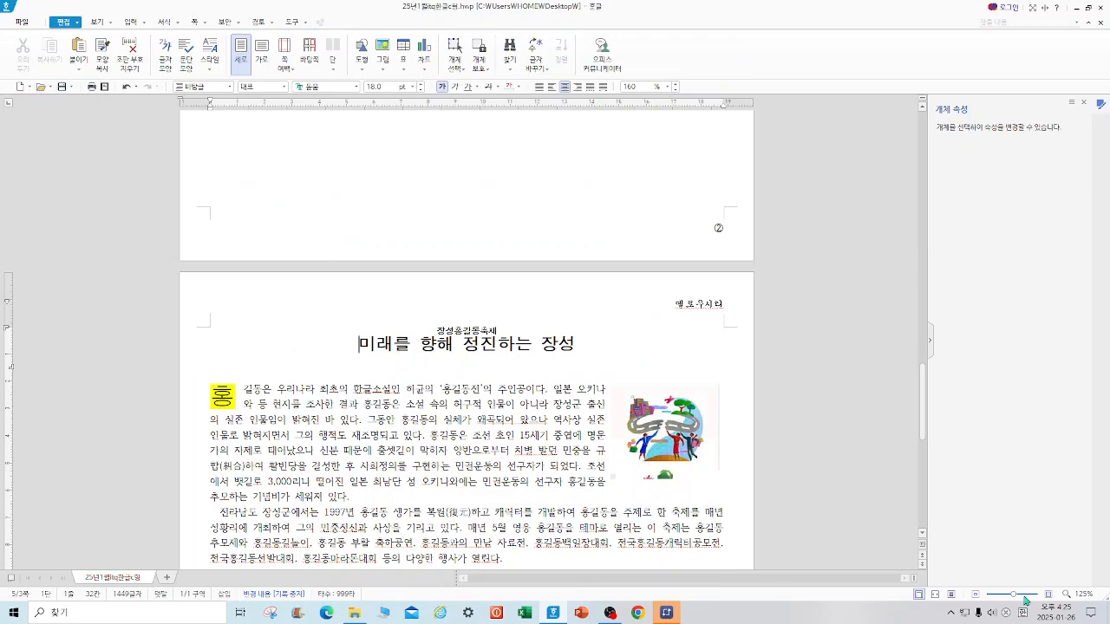
left_click_drag(922, 425, 924, 494)
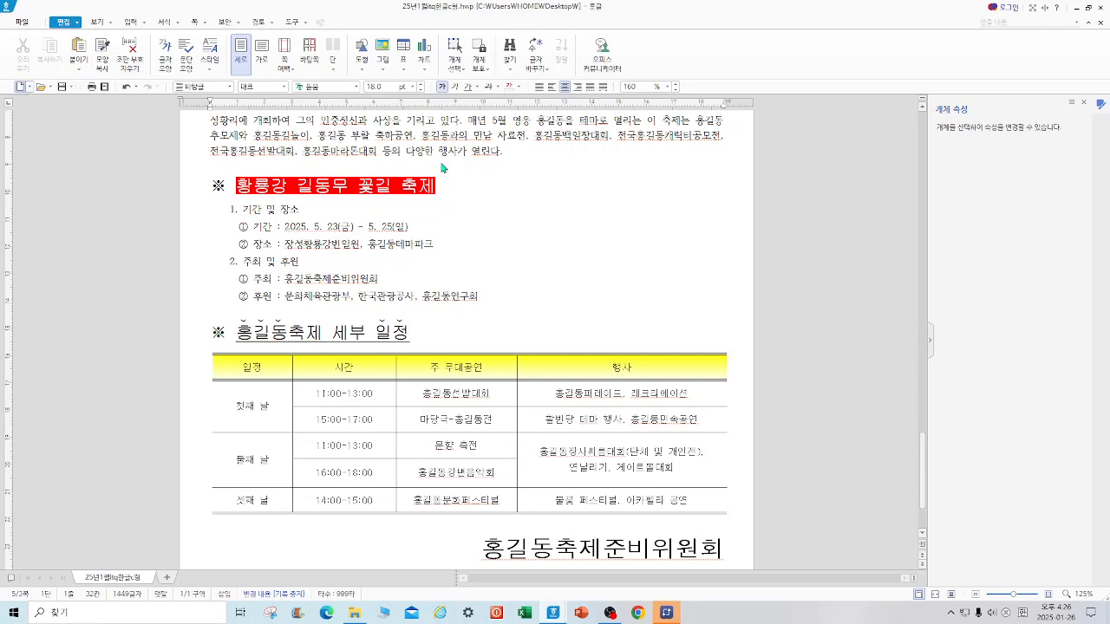
Create a new blank document and set its font size to 16 pt
key("alt+n")
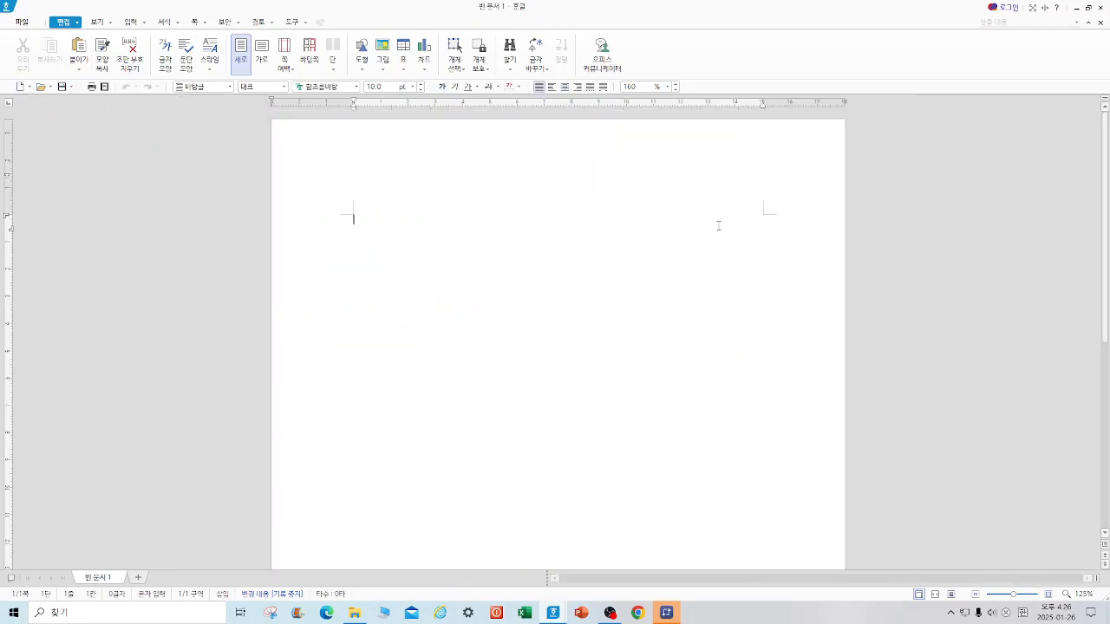
left_click(413, 86)
left_click(391, 197)
Enter the six separate lines 기간 및, 기간, 장소, 즈최 및 후원, 주최 and 후원
type("ㄱ기간 및")
key("Return")
type("기간")
key("Return")
type("징조")
key("Return")
type("조회 및 ㅎ")
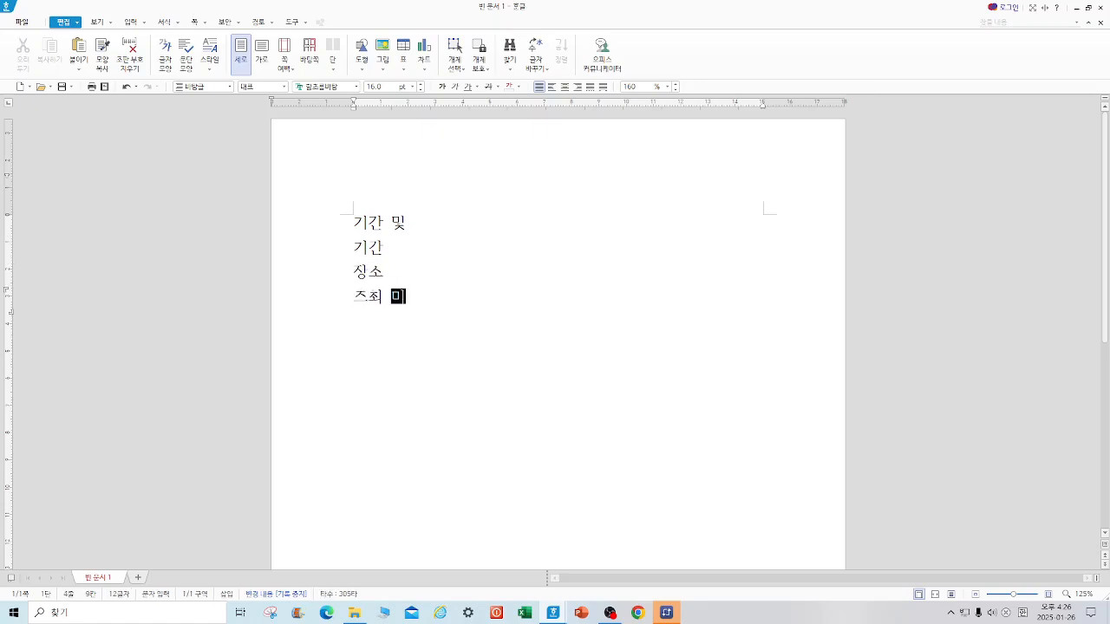
type("후원")
key("Return")
type("주초")
key("Return")
type("후원")
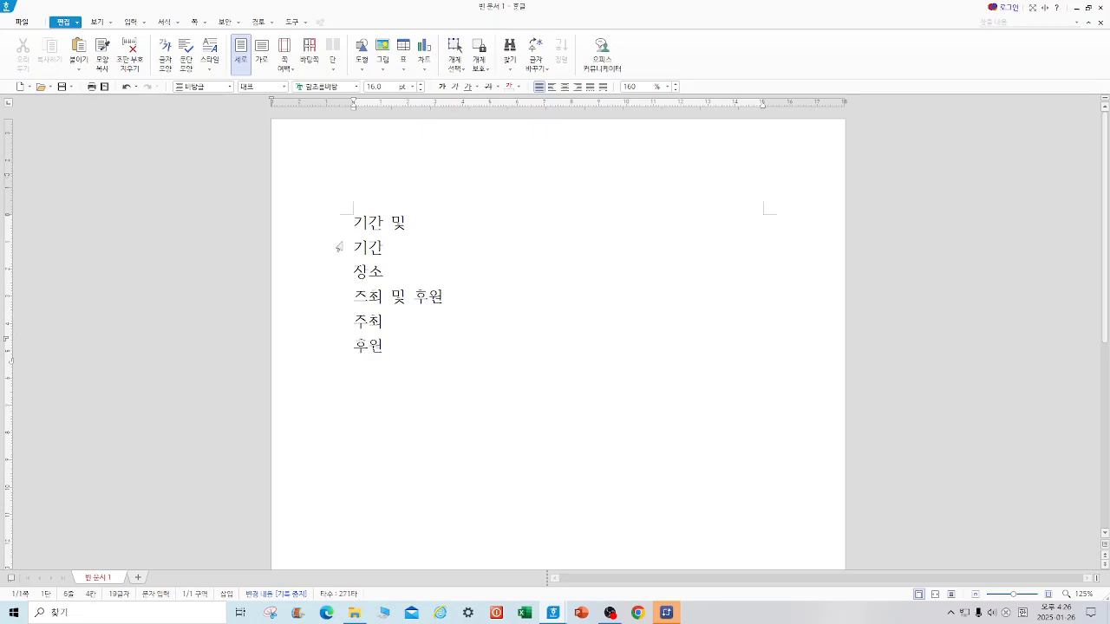
Choose the 1./가./1)/가) paragraph numbering for all six lines and customise level 1 with 20 pt width adjustment and 오른쪽 alignment
left_click_drag(354, 222, 408, 364)
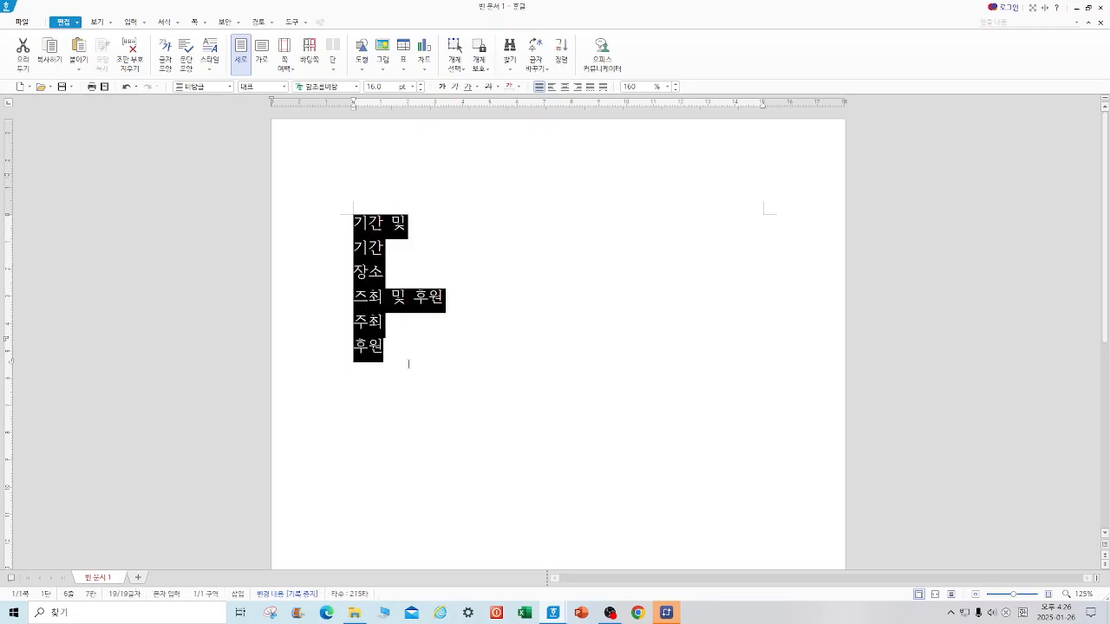
right_click(366, 273)
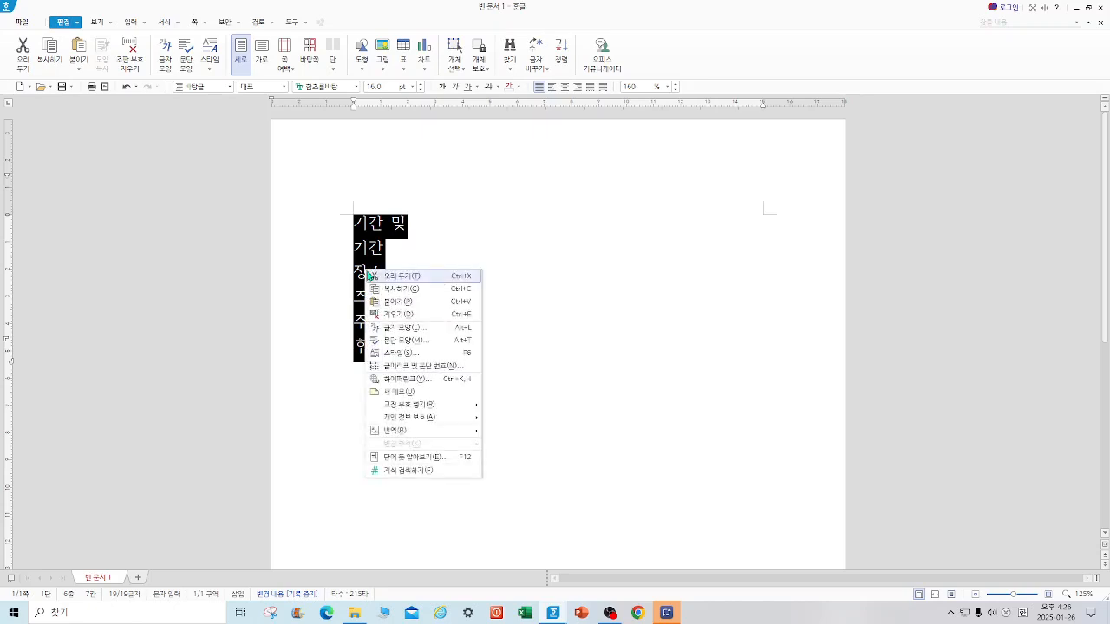
left_click(450, 369)
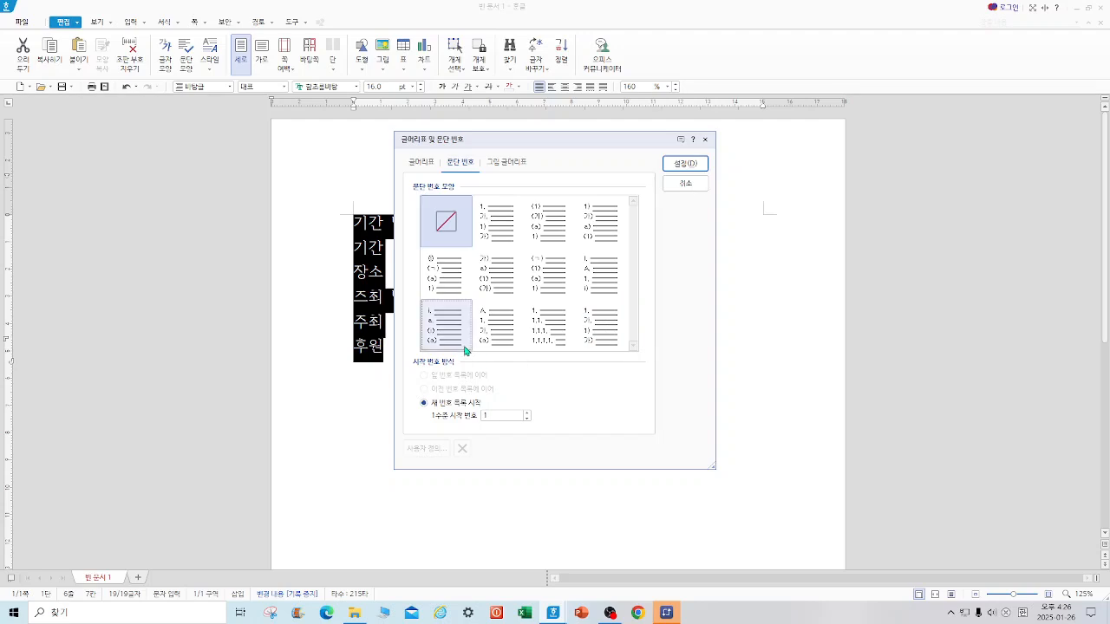
left_click(504, 228)
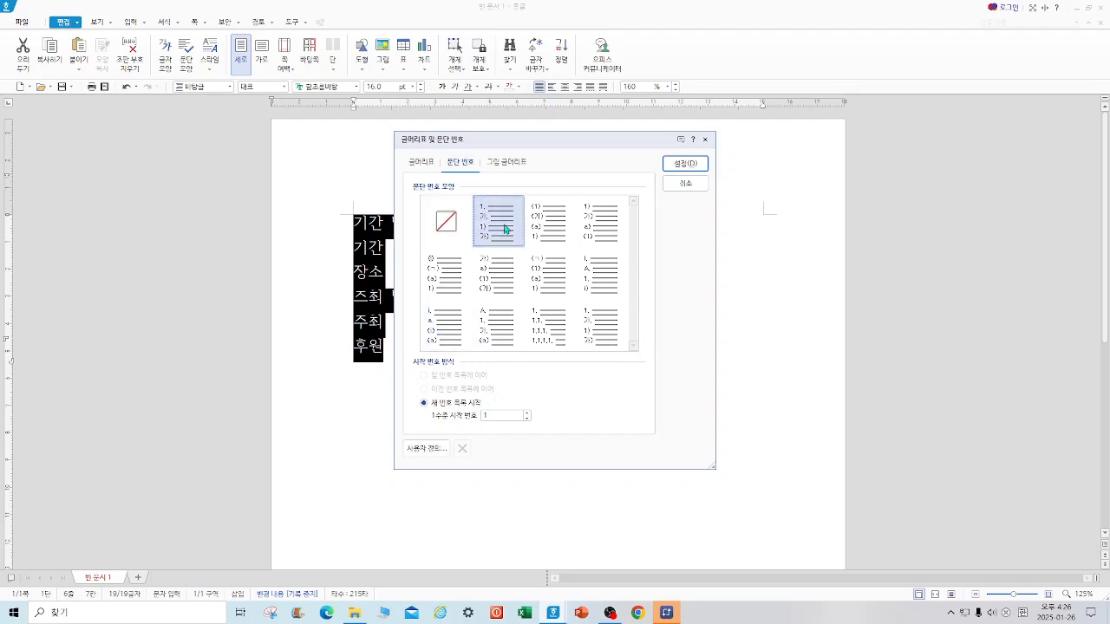
left_click(423, 449)
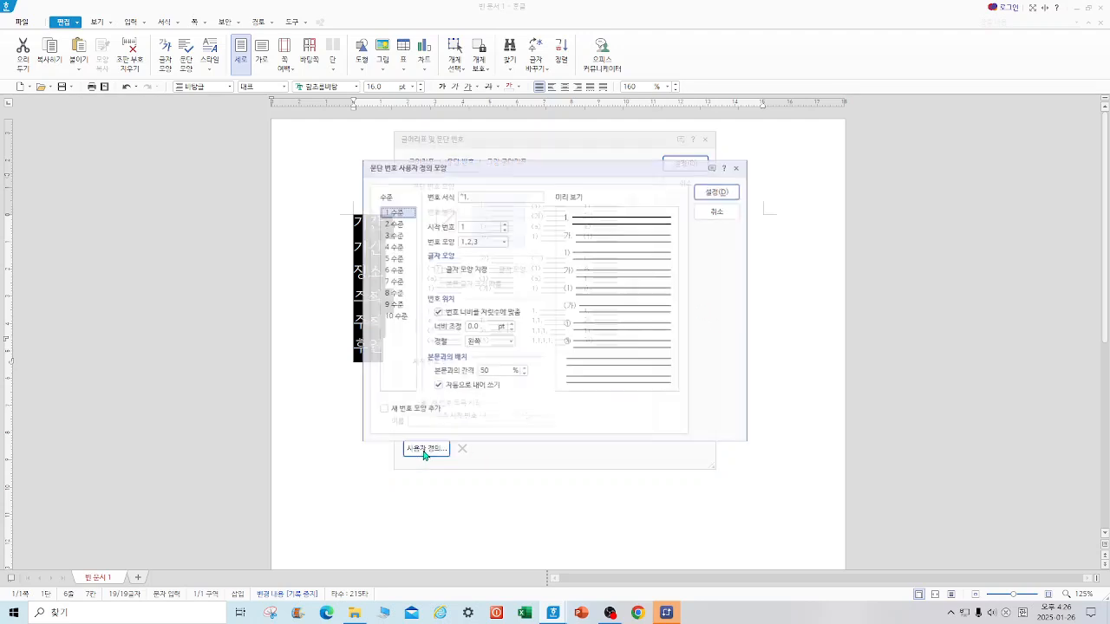
left_click(478, 326)
type("20")
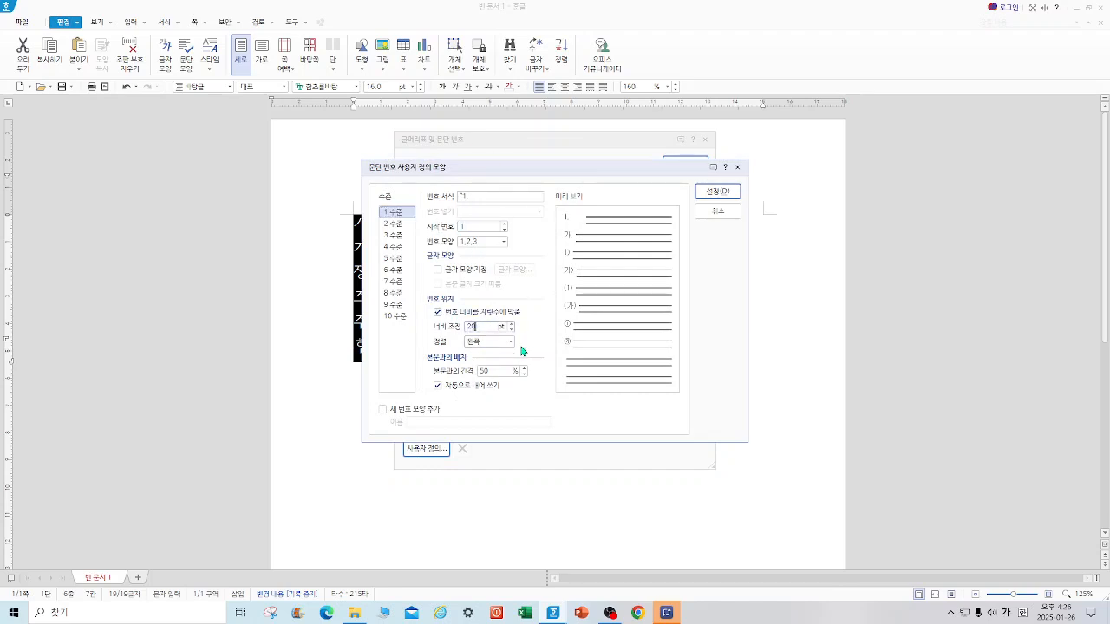
left_click(510, 341)
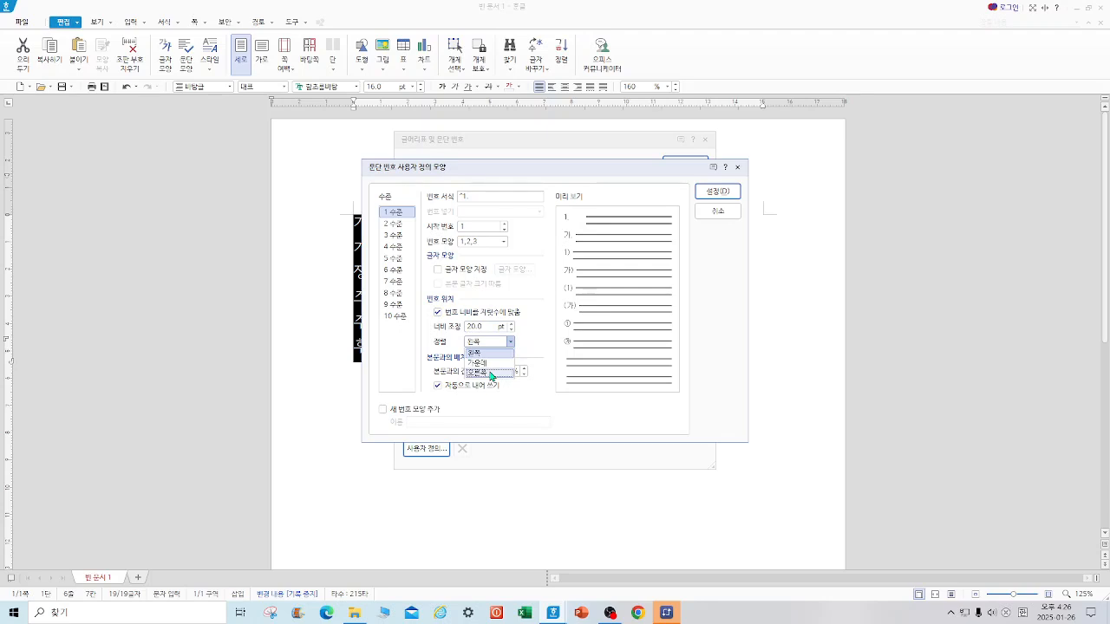
left_click(491, 373)
Set the level 2 number shape to ①,②,③ and remove the period from its number format
left_click(397, 224)
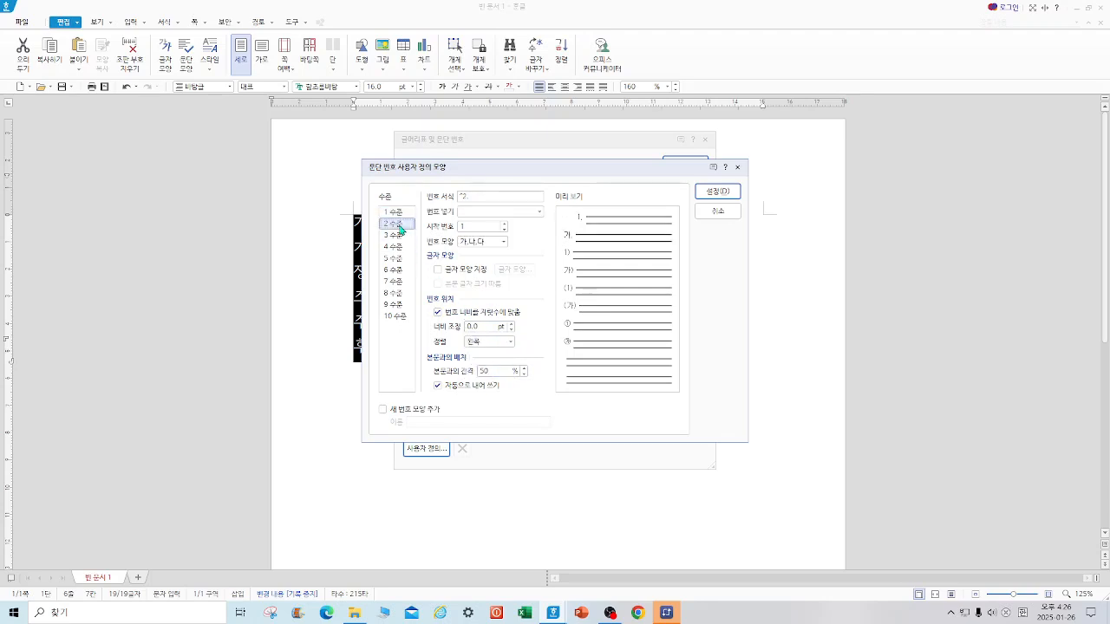
left_click(503, 242)
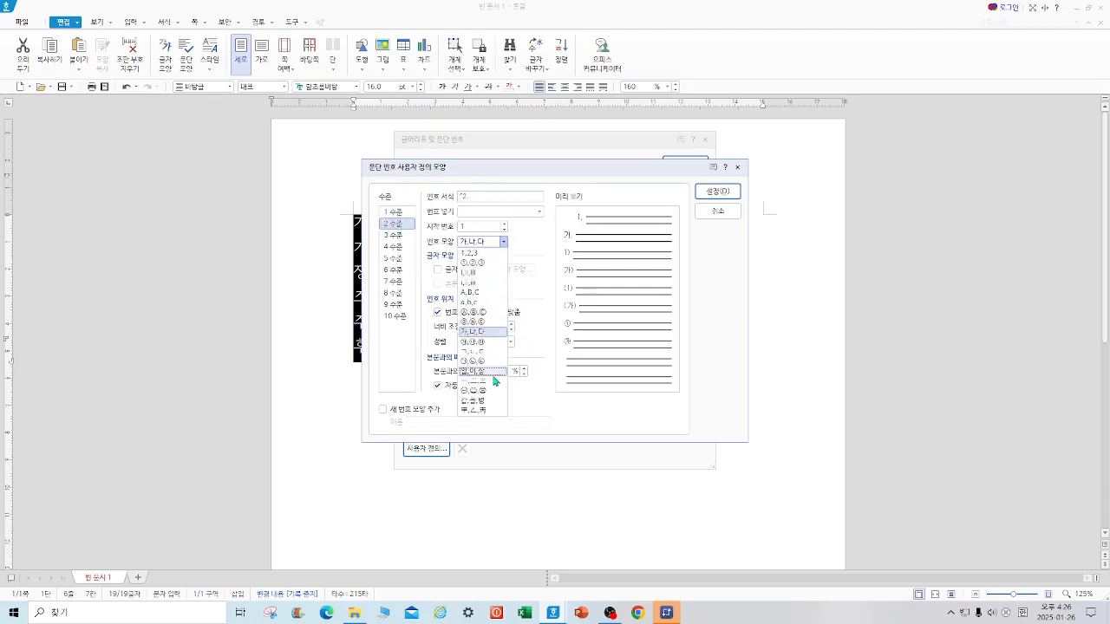
left_click(482, 264)
left_click(477, 199)
key("BackSpace")
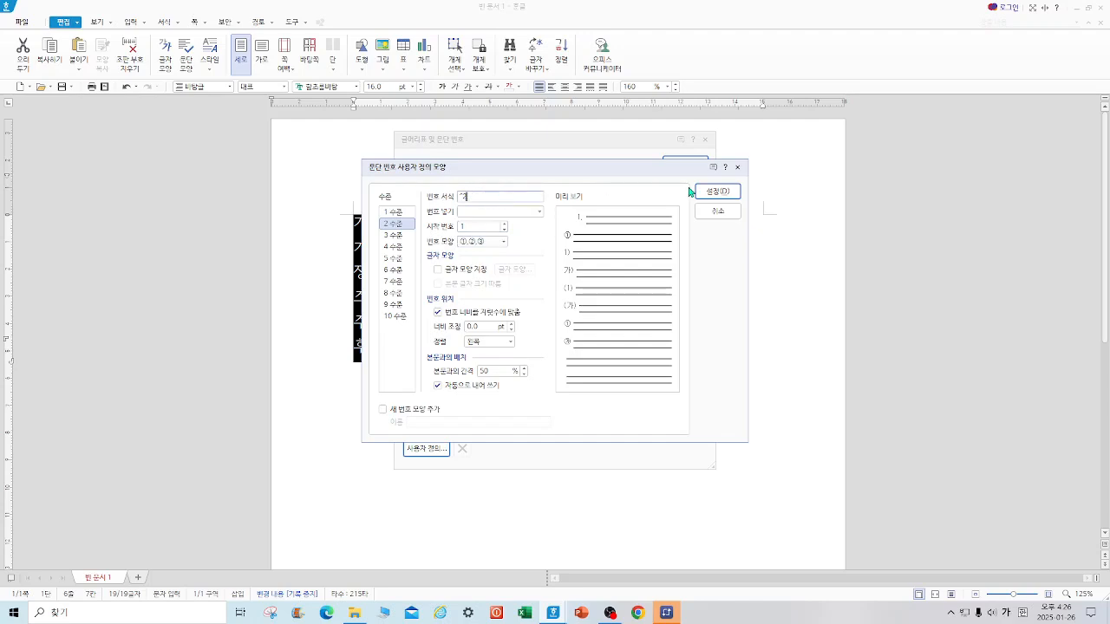
Set level 2 to 30 pt width adjustment with 오른쪽 alignment and apply the custom numbering to the lines
double_click(486, 326)
type("30")
left_click(511, 342)
left_click(501, 375)
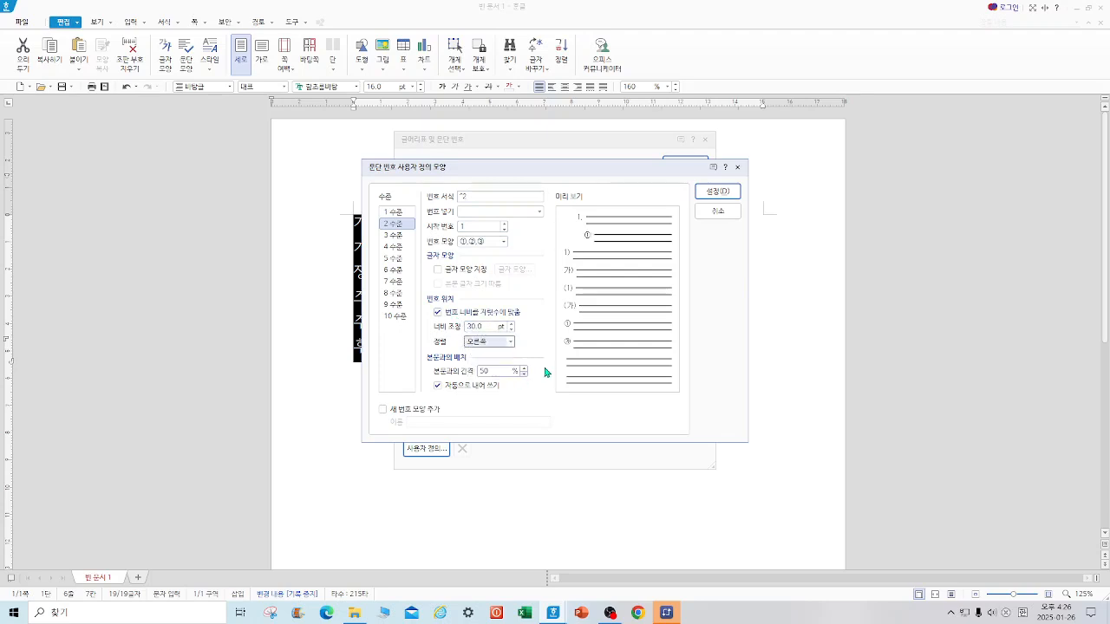
left_click(736, 196)
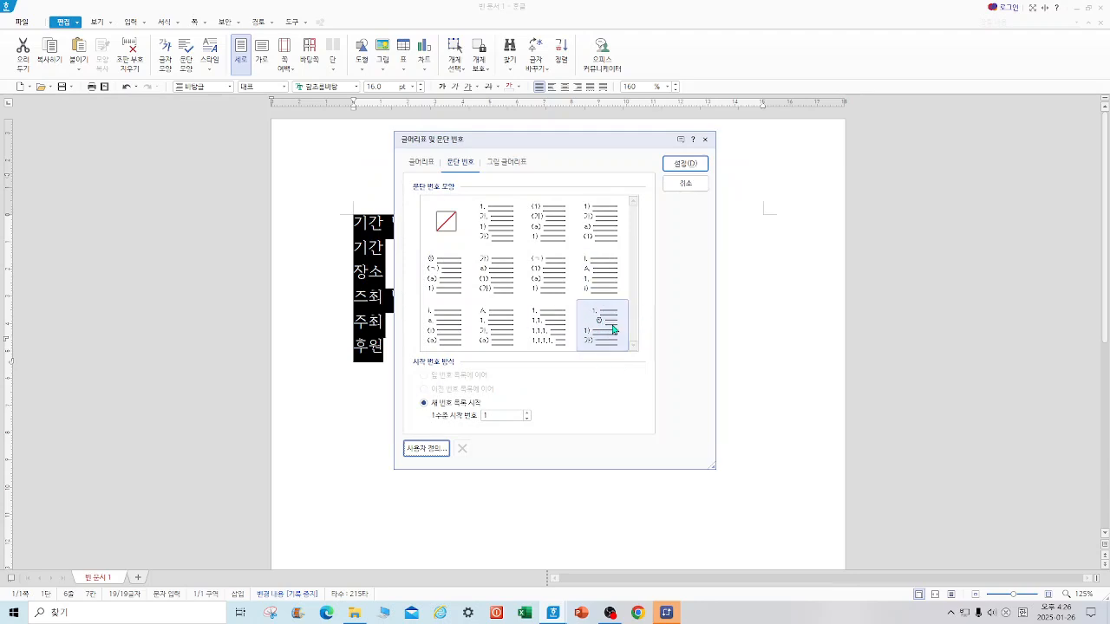
left_click(675, 164)
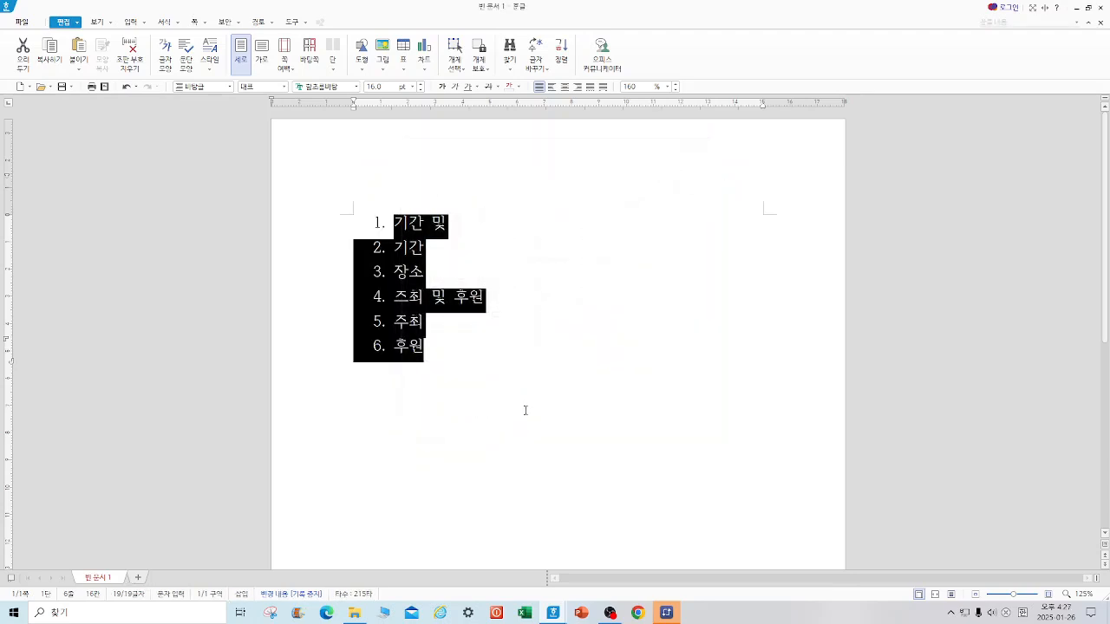
Move the 기간, 장소, 주최 and 후원 lines down to the second paragraph-numbering level
left_click(525, 410)
left_click_drag(394, 247, 425, 274)
left_click(177, 22)
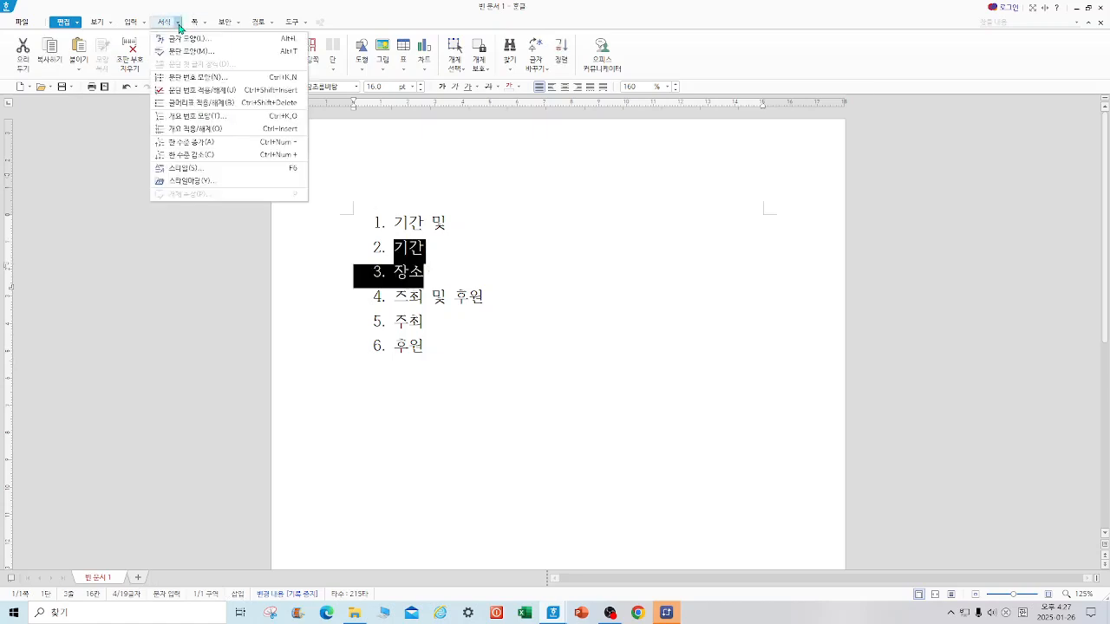
left_click(214, 153)
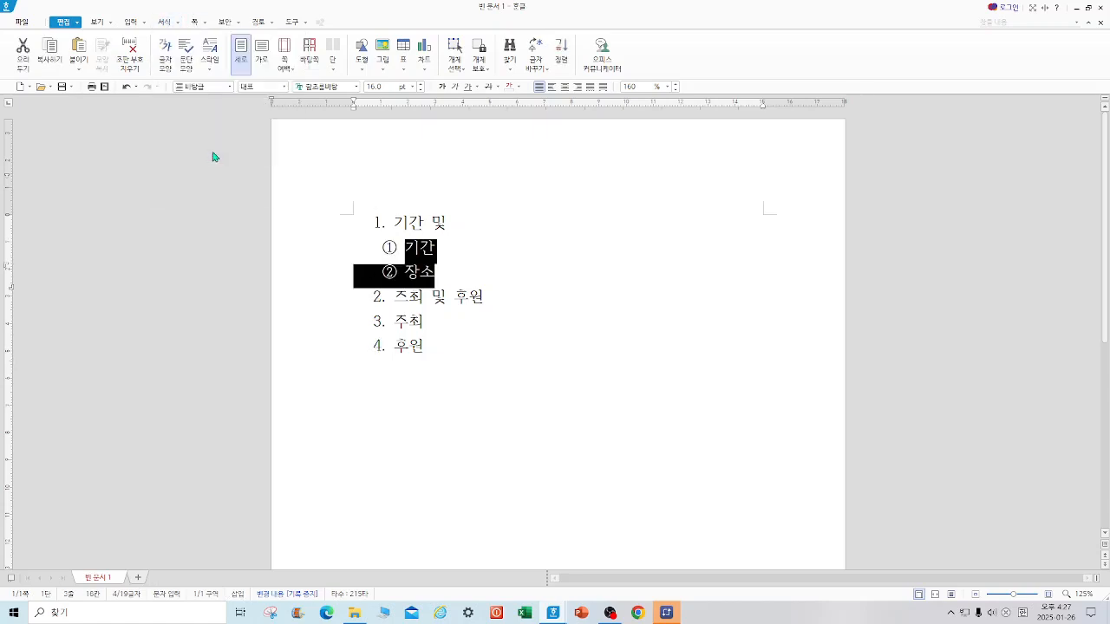
left_click_drag(394, 321, 433, 347)
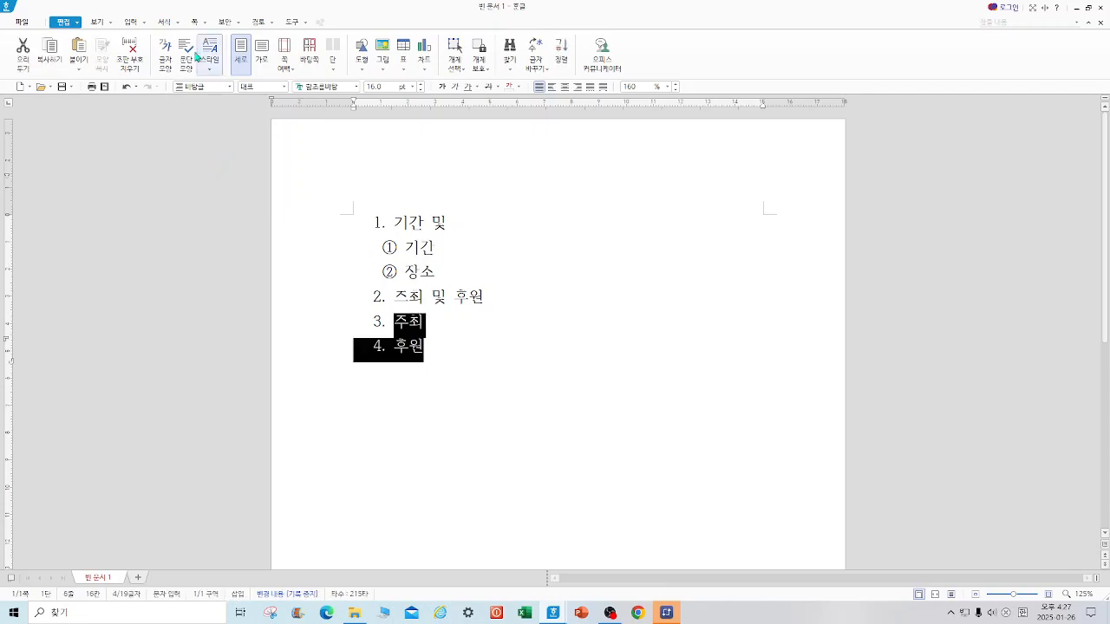
left_click(176, 23)
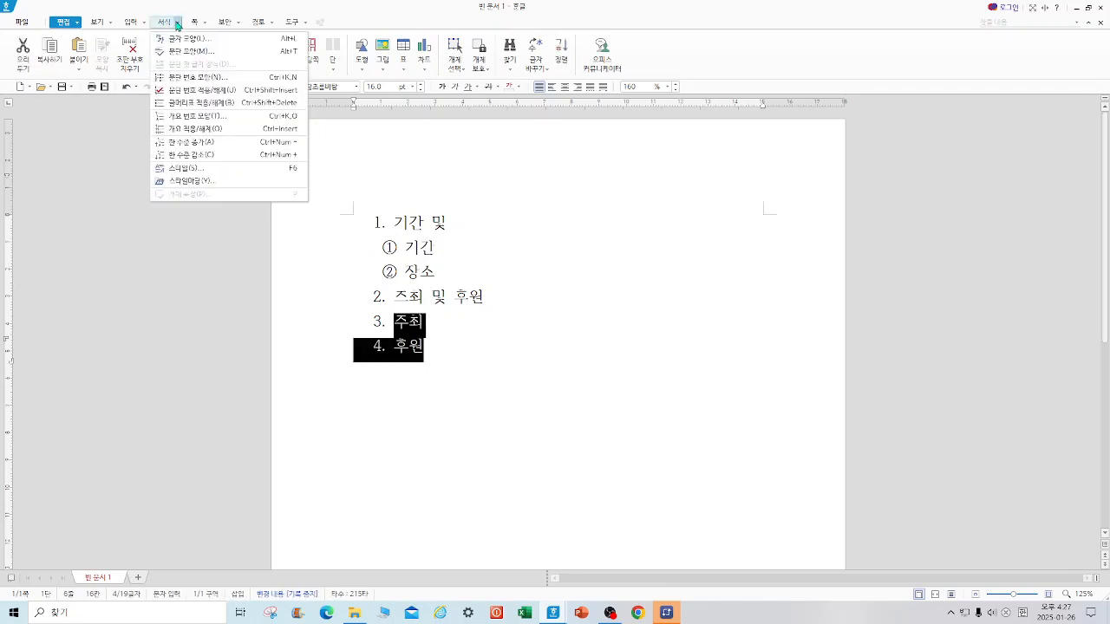
left_click(210, 156)
left_click(613, 382)
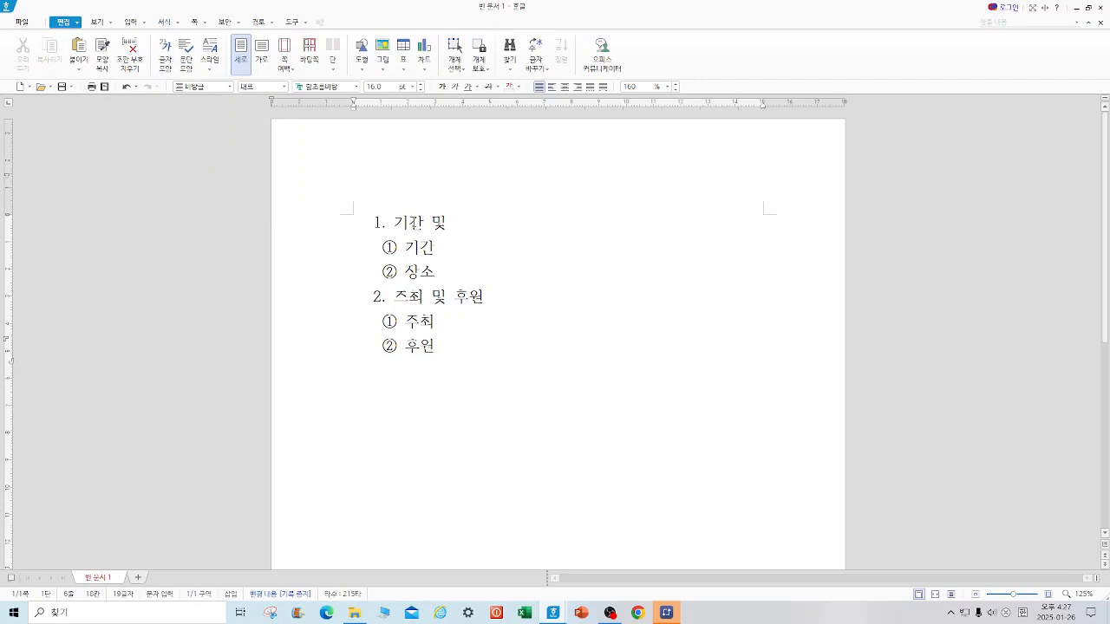
Set the line spacing of all six numbered lines to 180% in their paragraph settings
left_click_drag(392, 216, 490, 354)
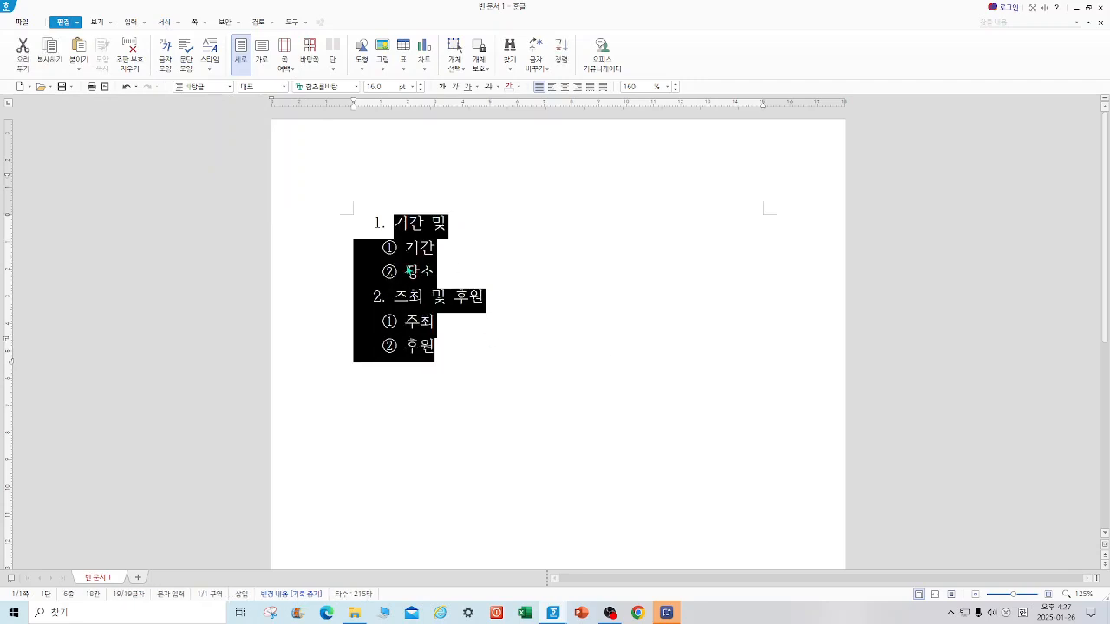
right_click(408, 271)
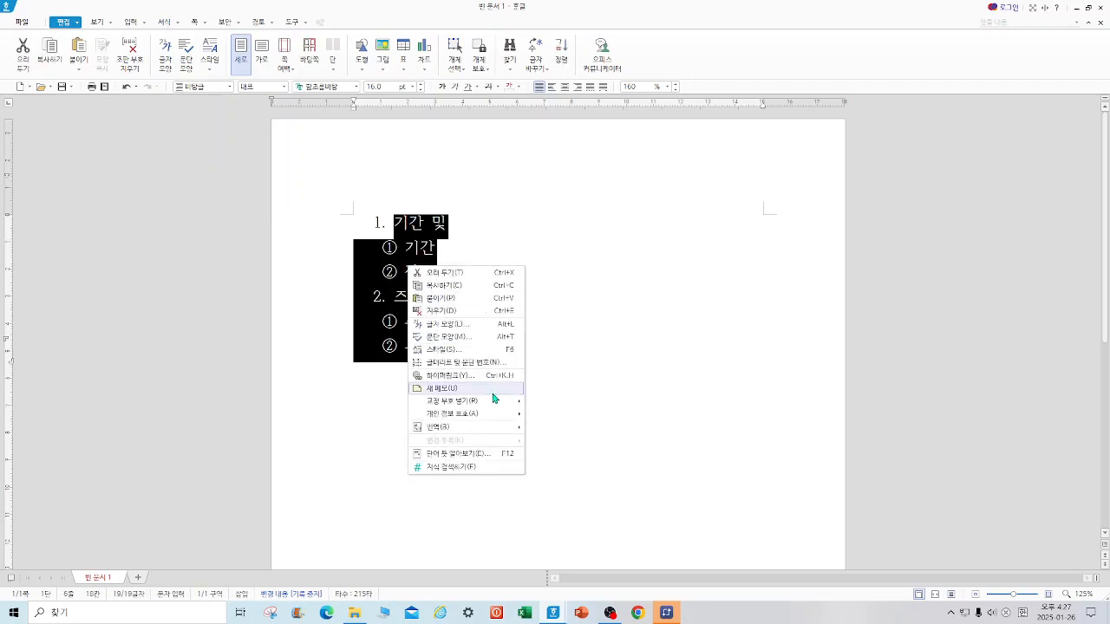
left_click(476, 337)
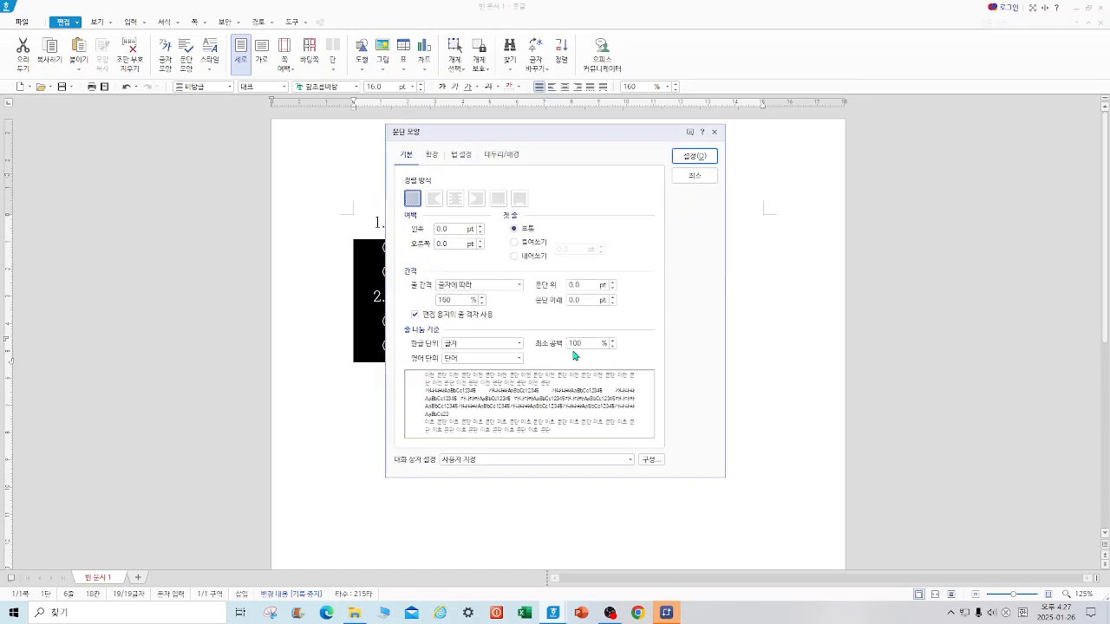
left_click_drag(459, 300, 433, 300)
type("180")
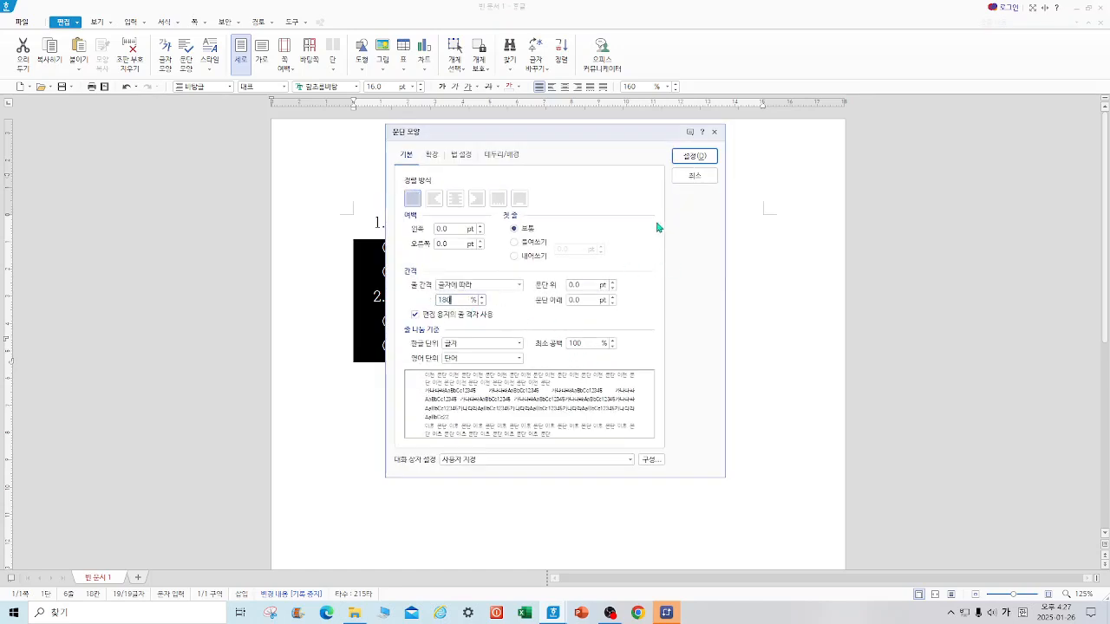
left_click(694, 156)
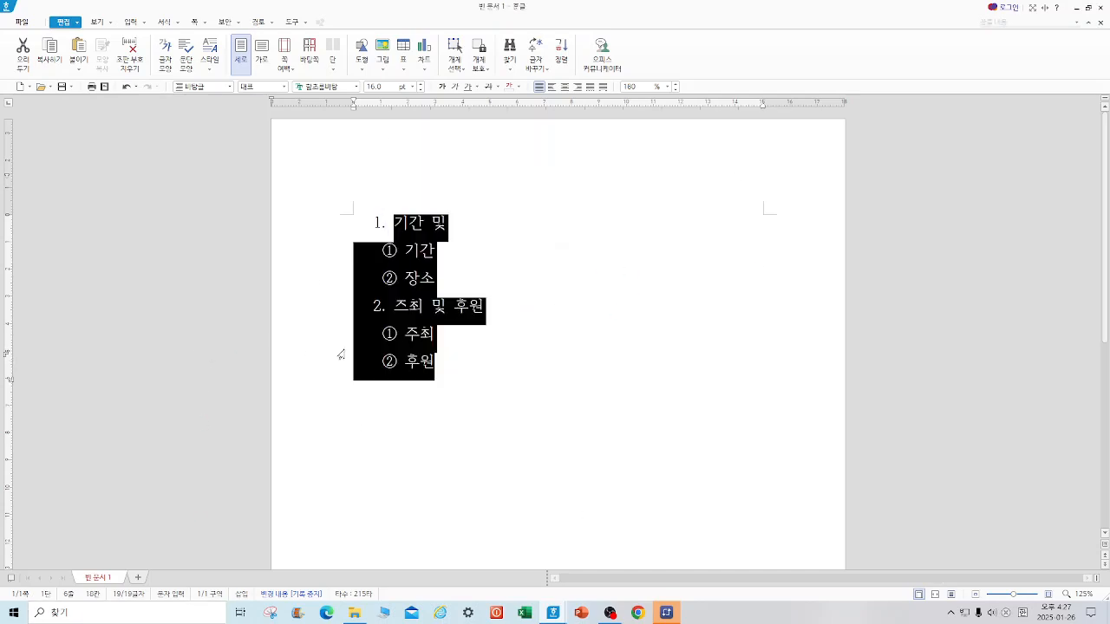
left_click(783, 294)
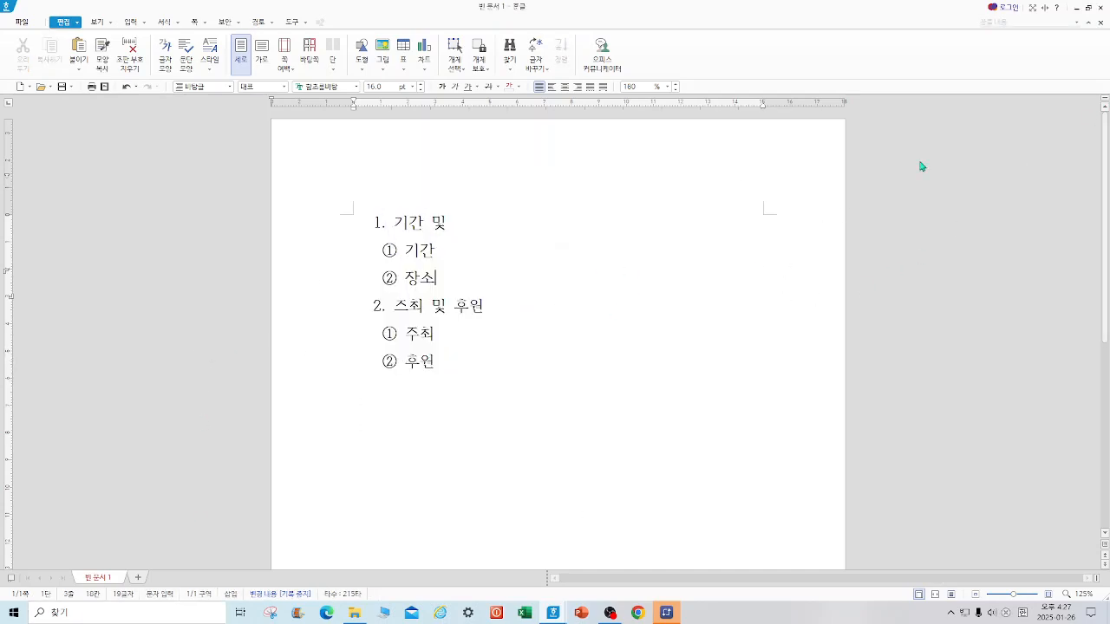
Correct the second heading of the practice list to 주최 및 후원 and close that practice document without saving
left_click(1088, 7)
type("ㅣ")
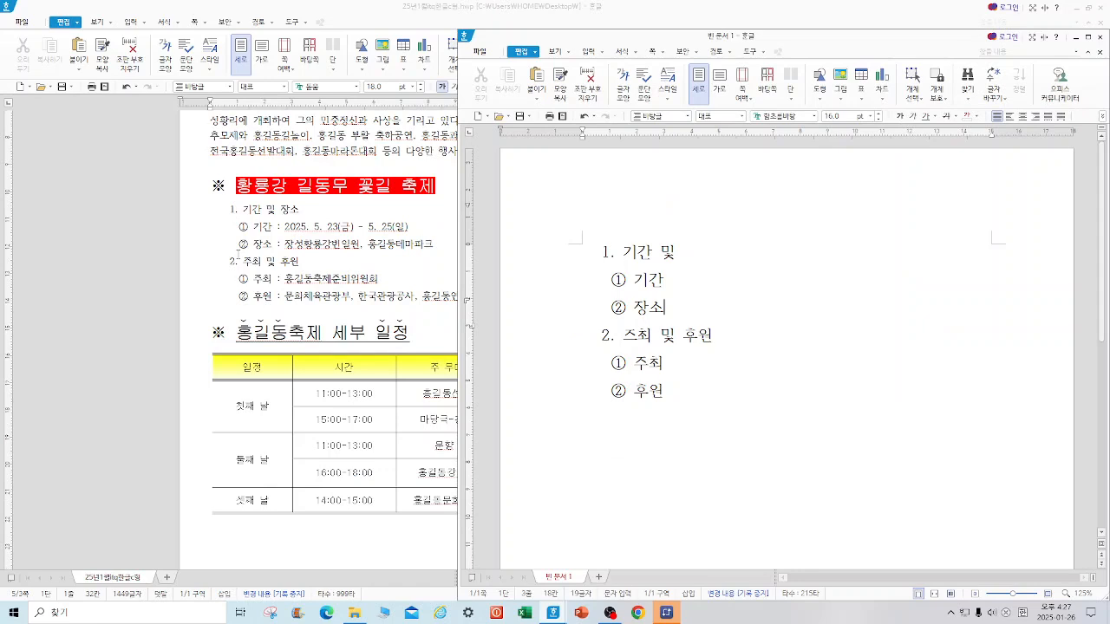
type("ㅣㅣ")
key("BackSpace")
type("주최")
left_click(973, 355)
left_click(1099, 36)
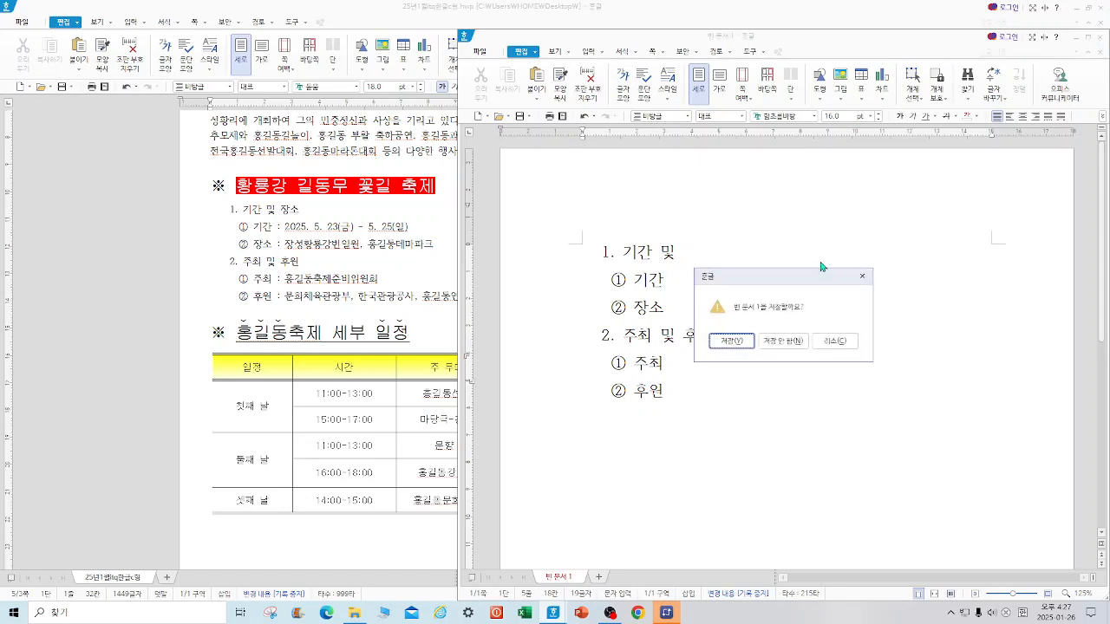
left_click(787, 340)
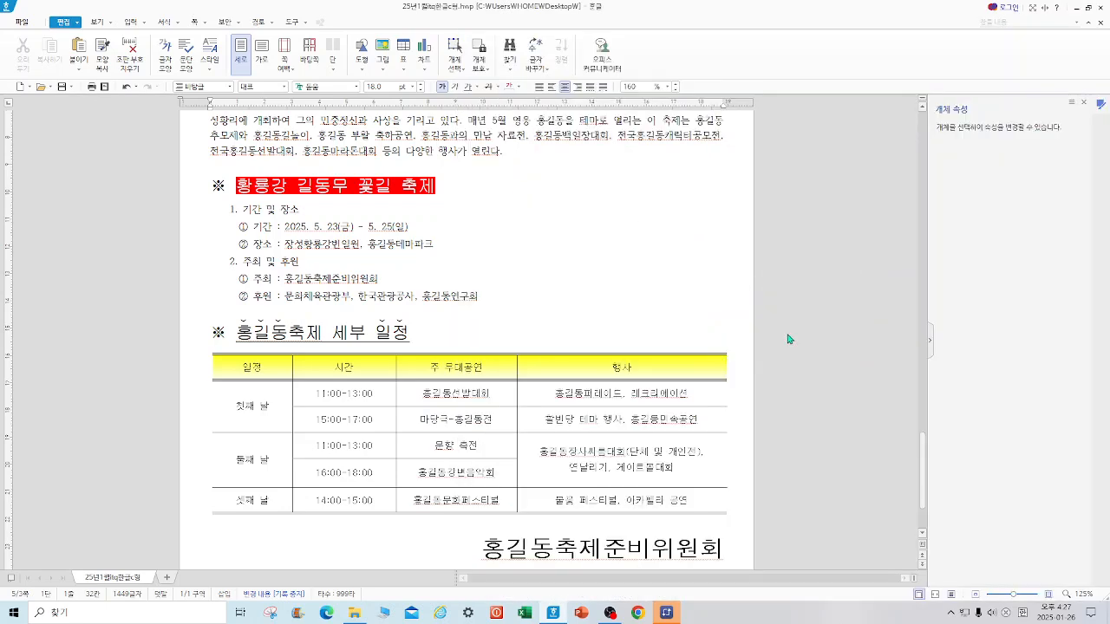
Insert a footnote after 생가 in the exam document's second body paragraph and check which number shape it uses
scroll(926, 490, "down", 3)
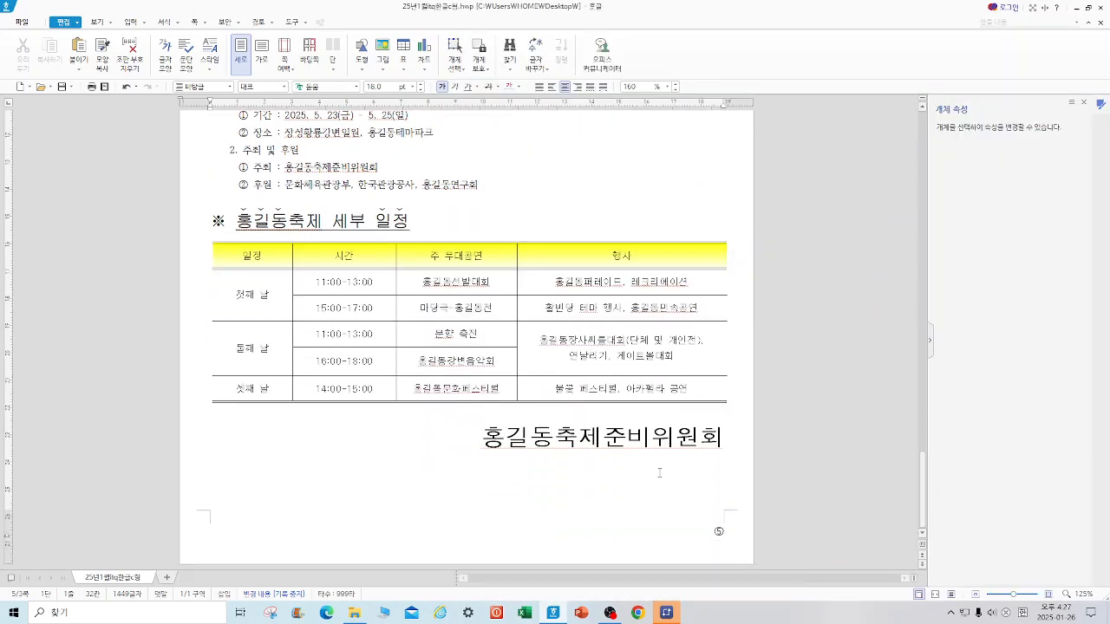
left_click_drag(924, 507, 927, 458)
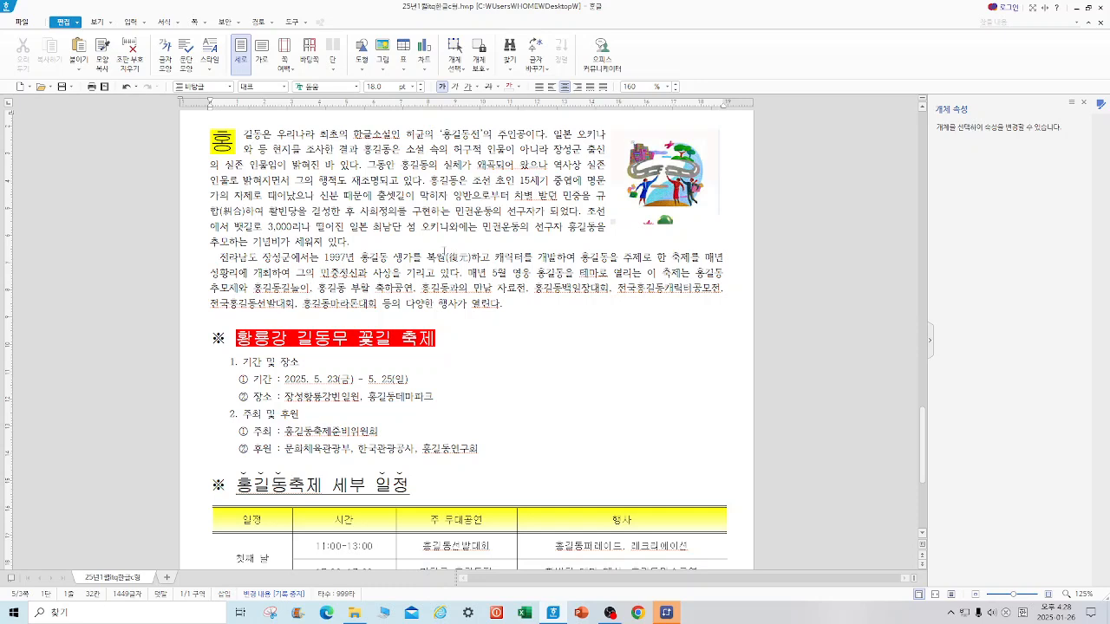
left_click(413, 259)
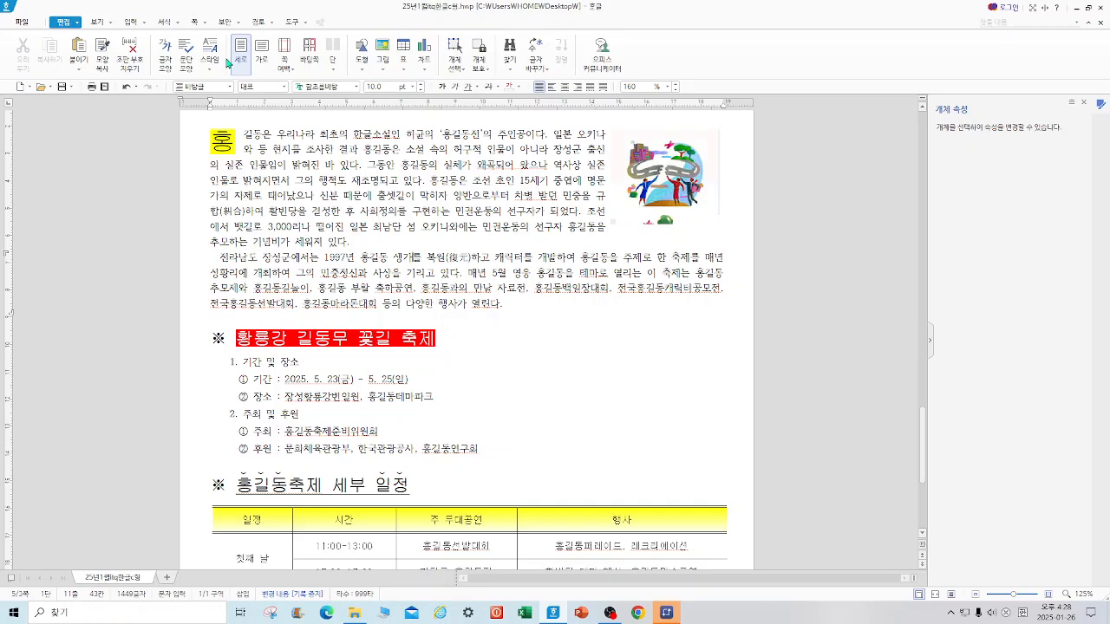
left_click(146, 24)
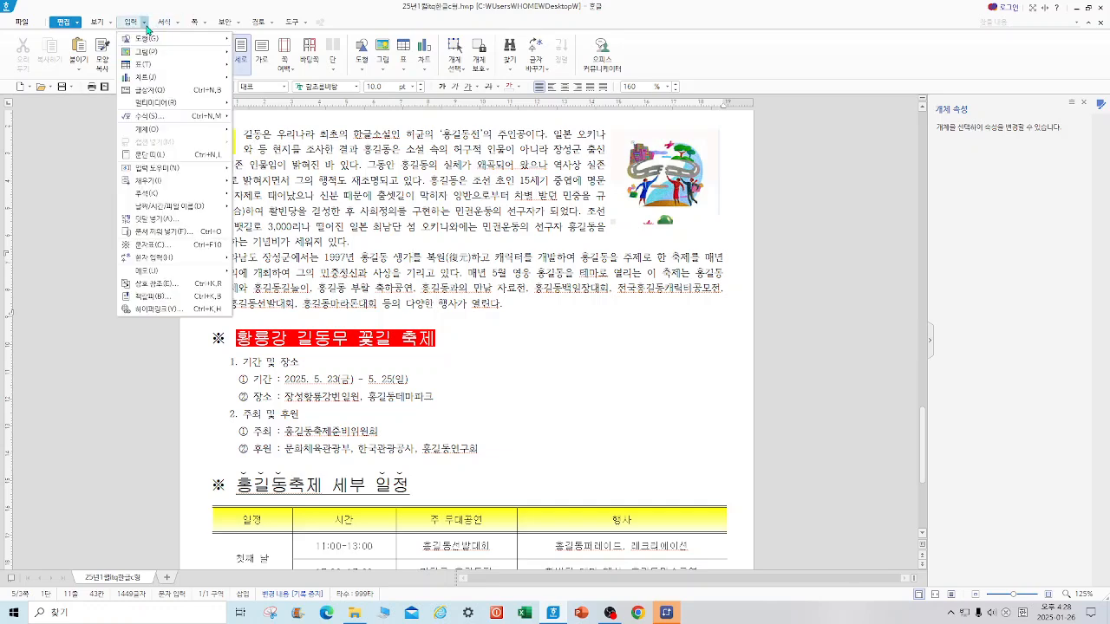
mouse_move(178, 194)
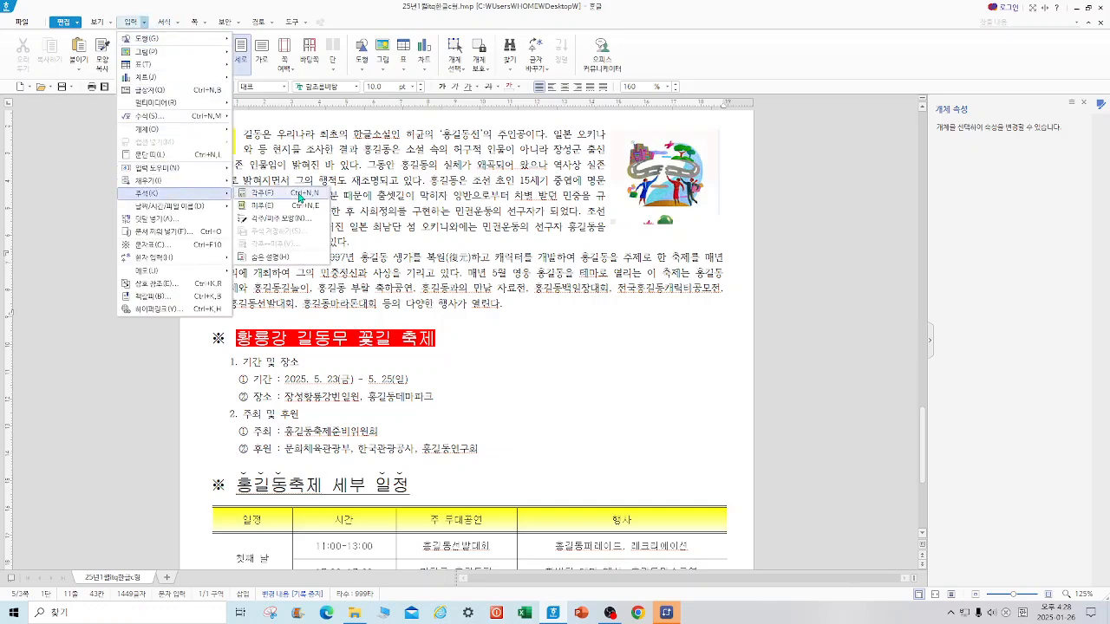
left_click(299, 199)
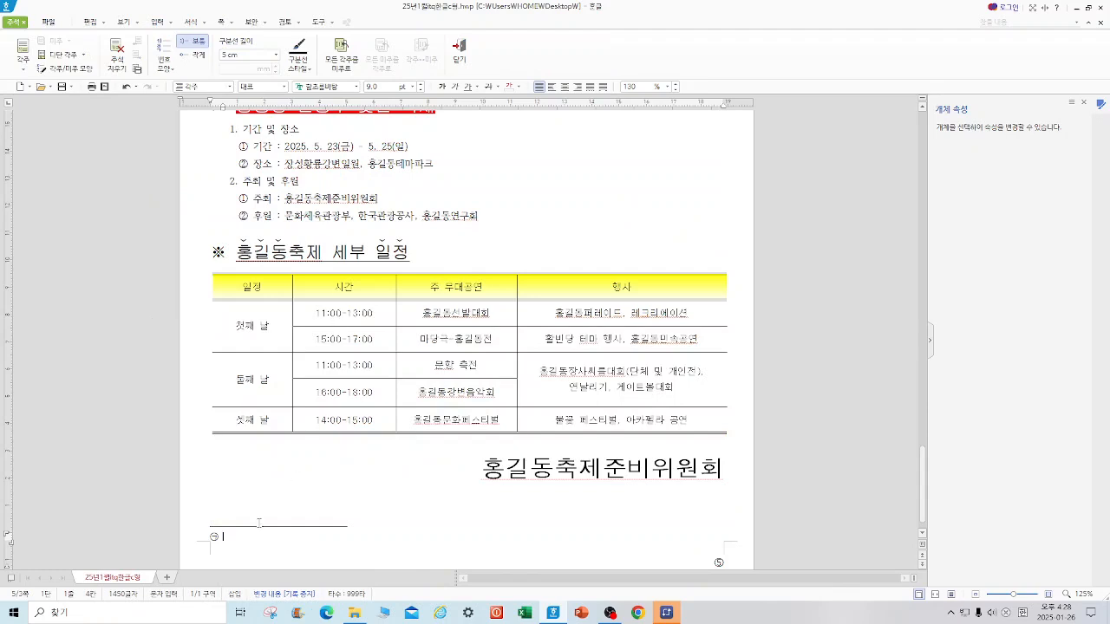
left_click(174, 71)
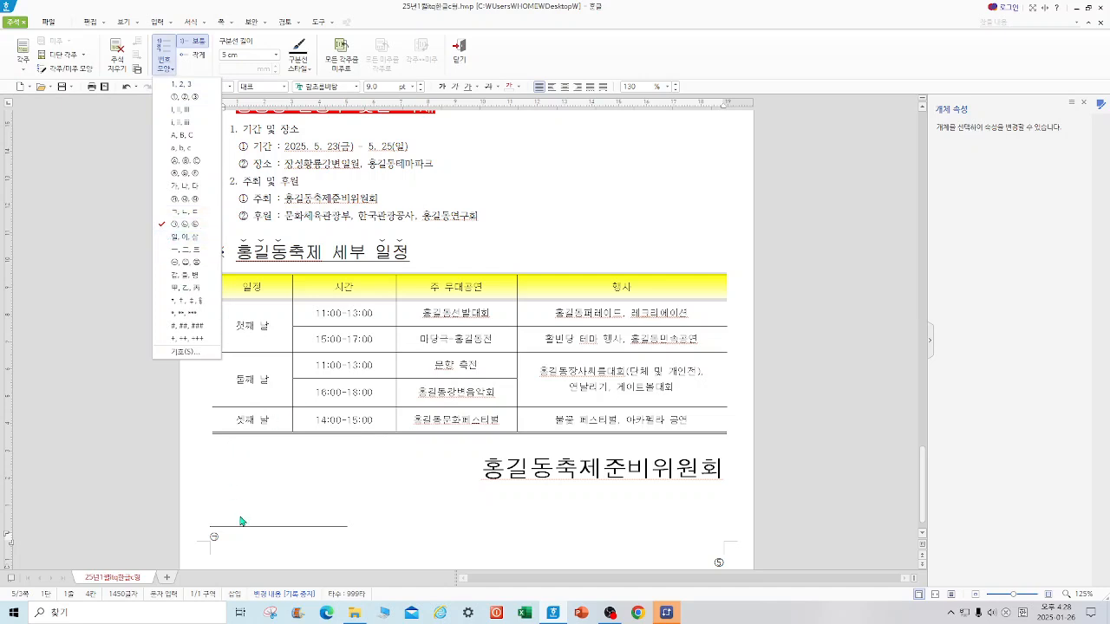
left_click(229, 536)
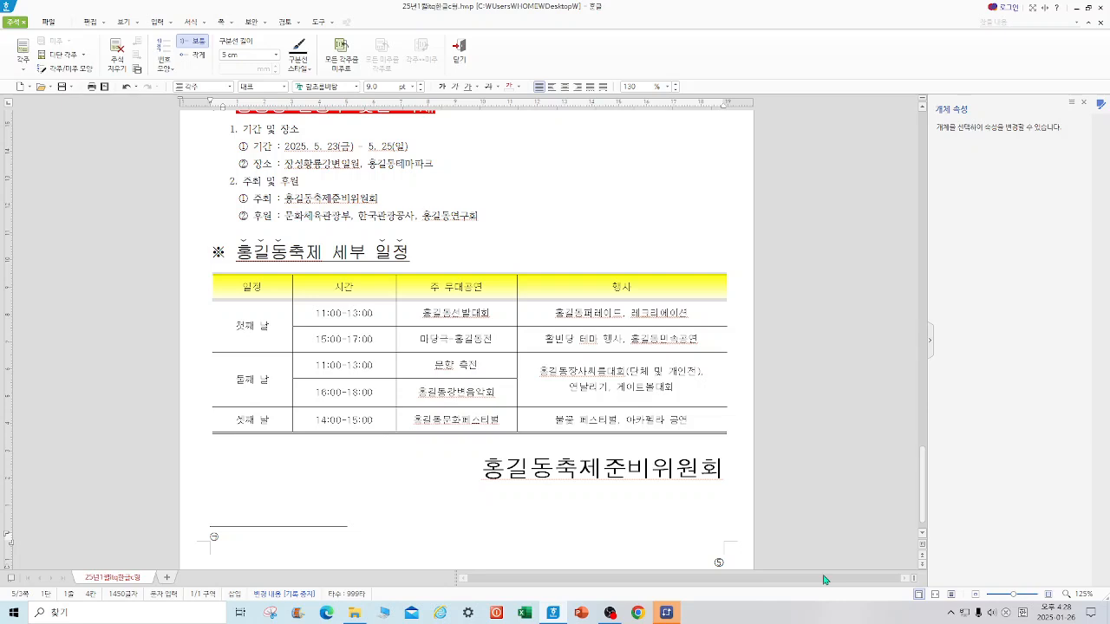
Enter the footnote text beginning with 전라남도 장성군, complete it with the township and village names, and return to the body text
type("전라남도 전")
type("성군 ")
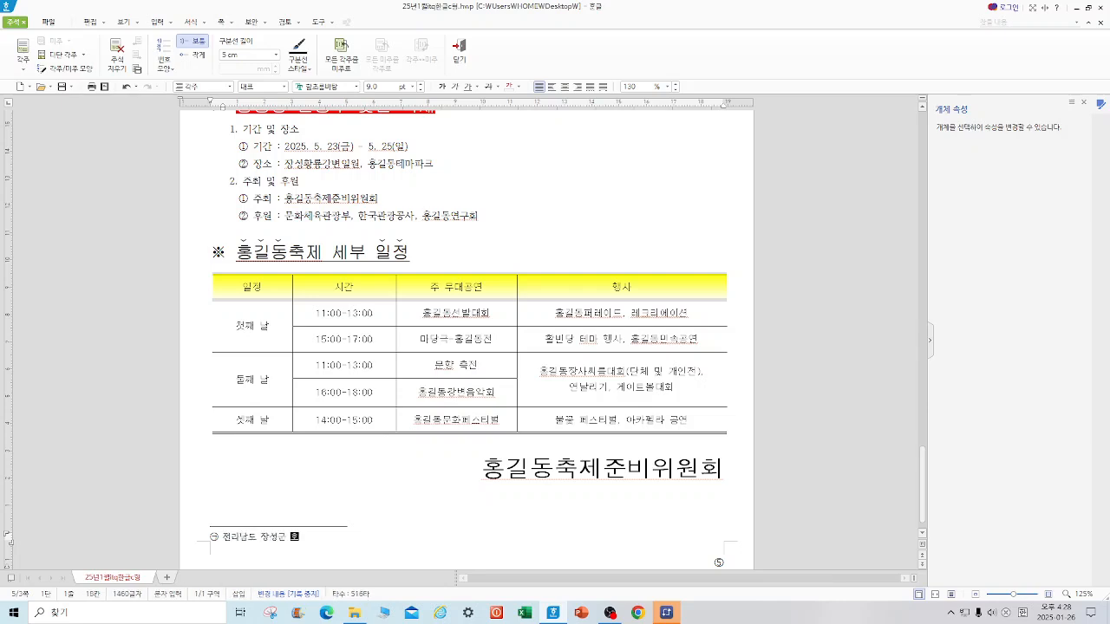
type("활용")
type("면 이국")
type("리 아치시")
left_click(459, 54)
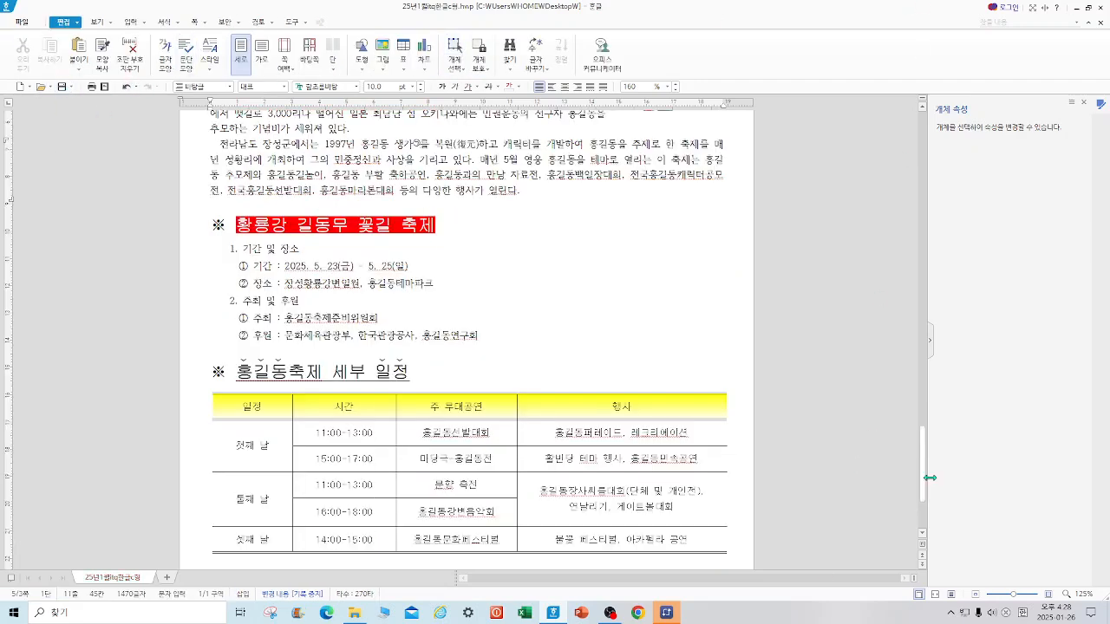
left_click_drag(924, 482, 922, 299)
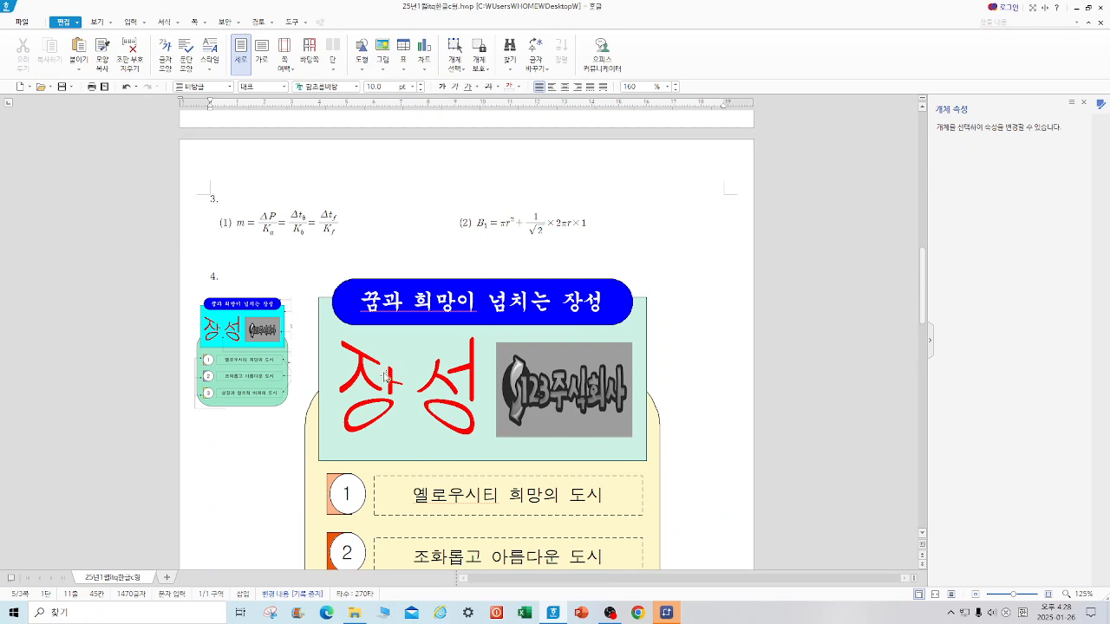
left_click_drag(921, 295, 933, 121)
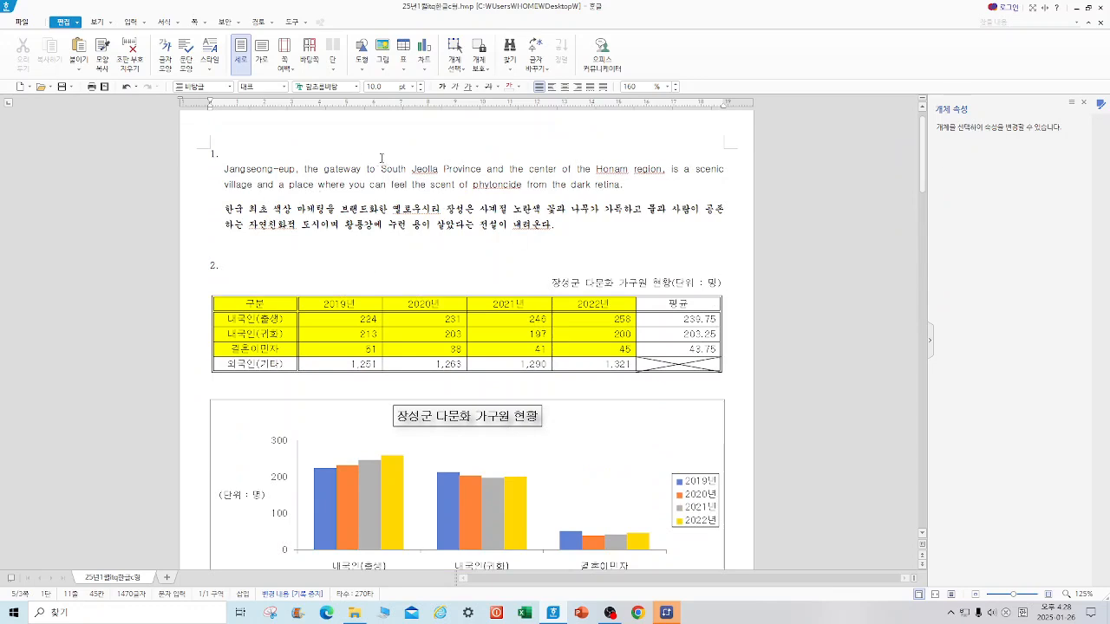